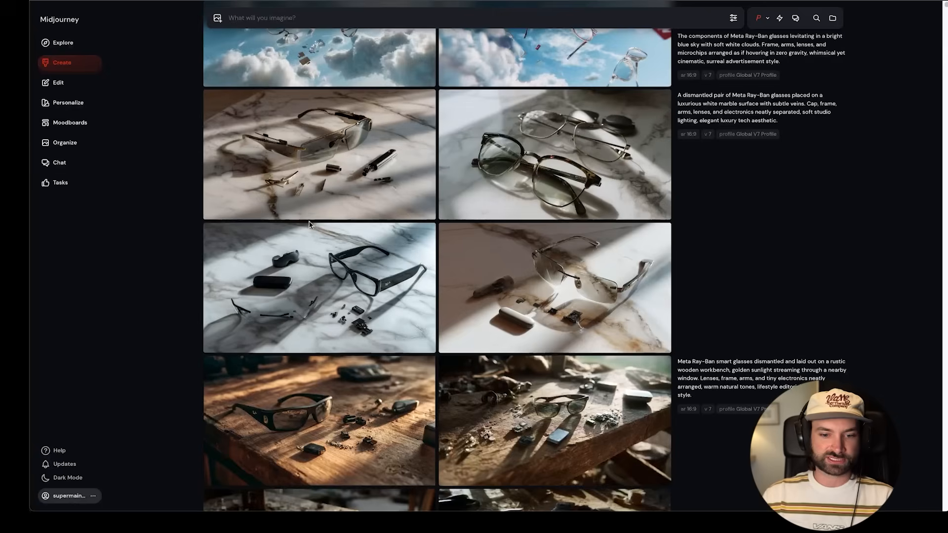
Browse the generated images and view an enlarged one of the deconstructed iPhone on the green cutting mat
scroll(309, 225, "down", 20)
scroll(357, 225, "down", 20)
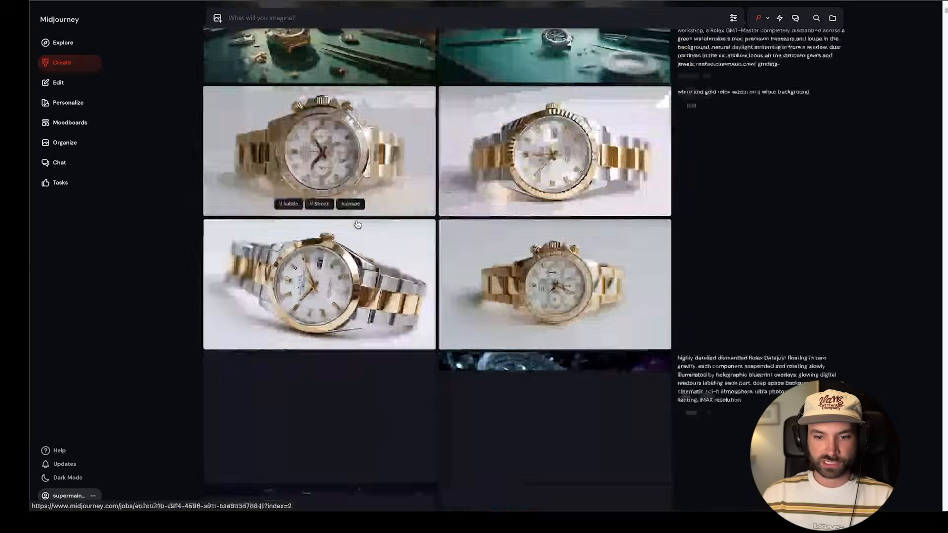
scroll(358, 224, "down", 20)
scroll(358, 225, "down", 20)
scroll(357, 225, "up", 10)
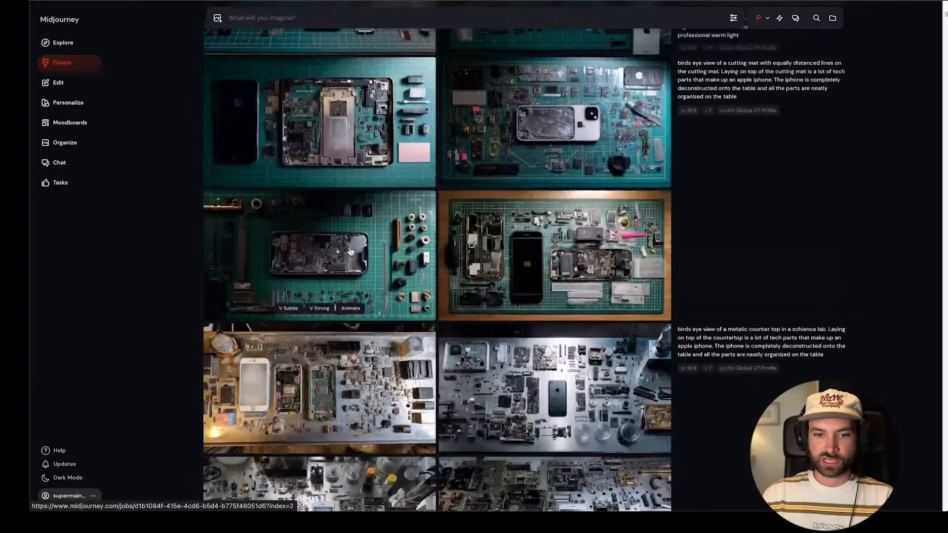
scroll(338, 254, "up", 5)
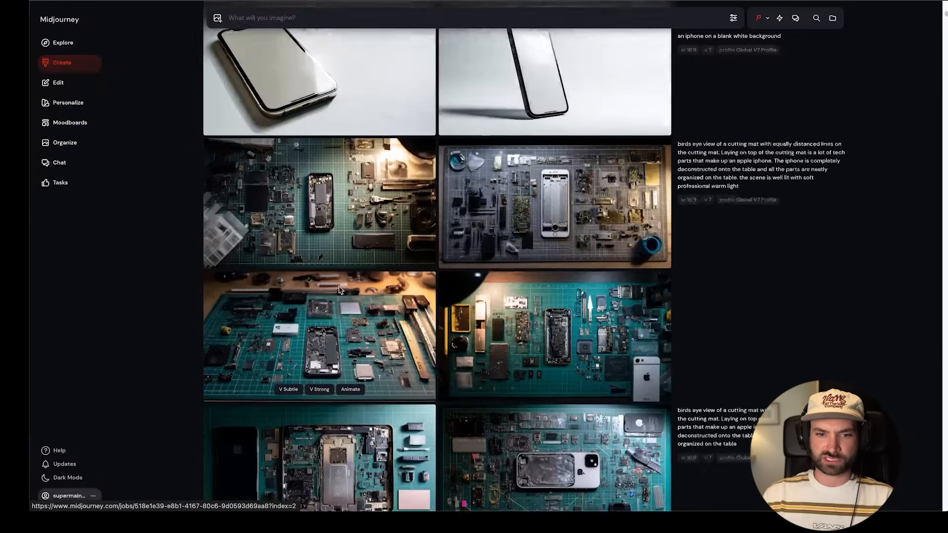
left_click(345, 255)
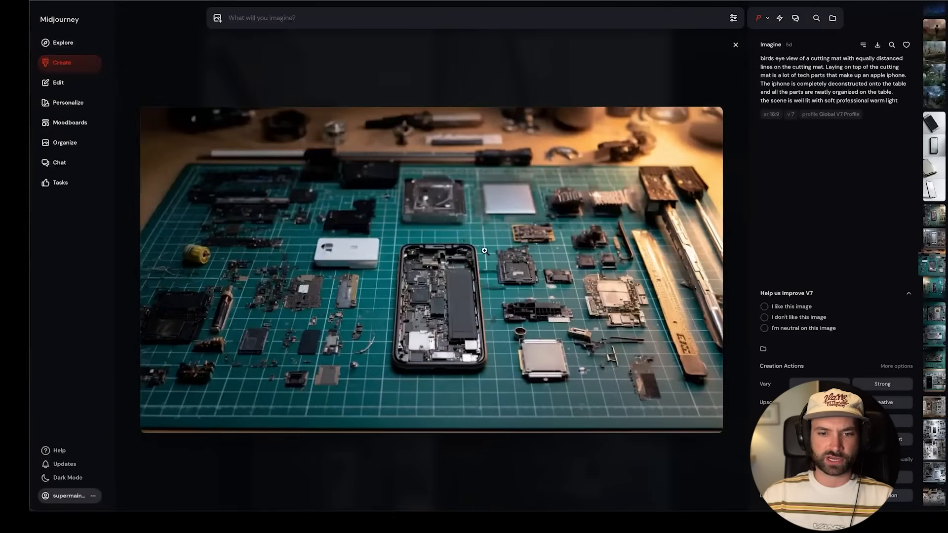
left_click(151, 45)
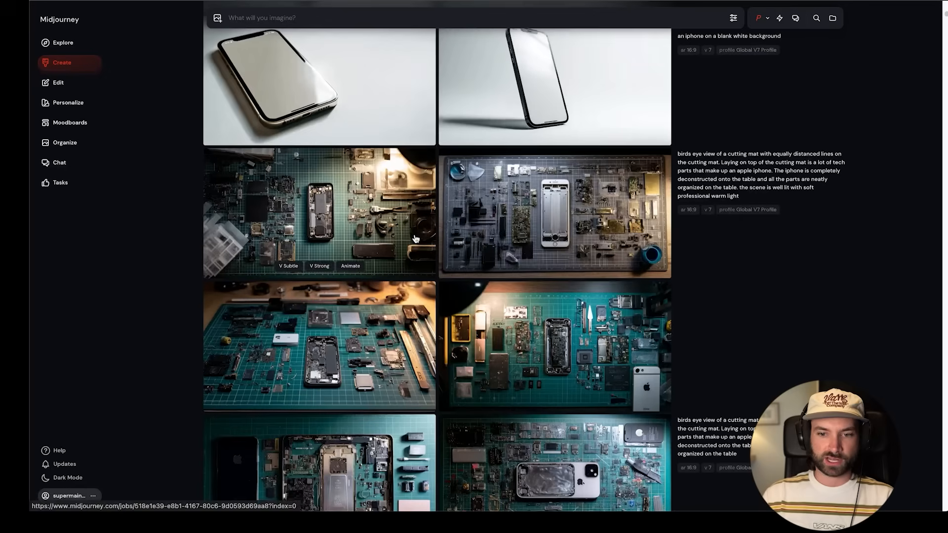
Load the warm-light cutting-mat iPhone prompt into the prompt field and highlight its descriptions of the tech parts and deconstructed layout
left_click(760, 165)
left_click_drag(229, 16, 664, 22)
left_click(460, 24)
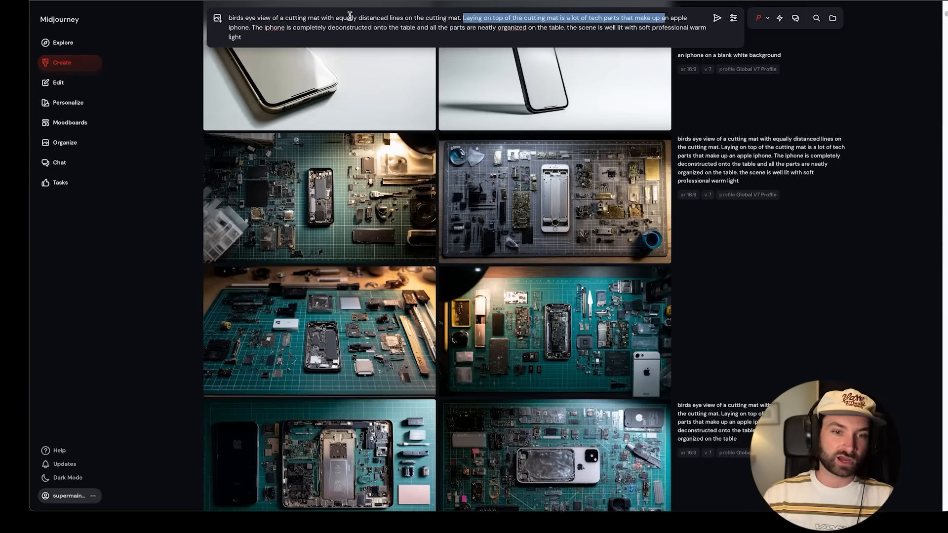
left_click_drag(259, 27, 629, 29)
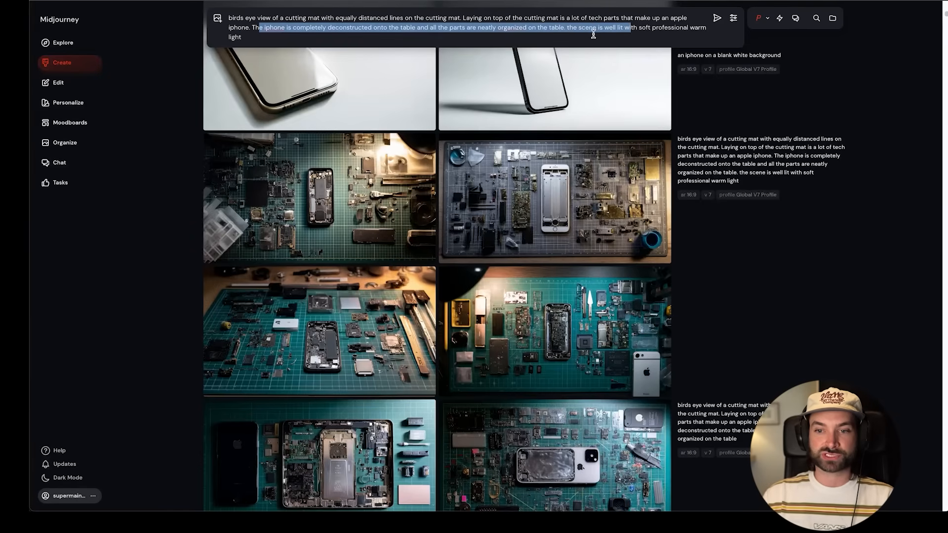
Review the cutting-mat, science lab and workshop images, and load the metallic countertop prompt with bicycle parts into the prompt field
scroll(409, 249, "down", 1)
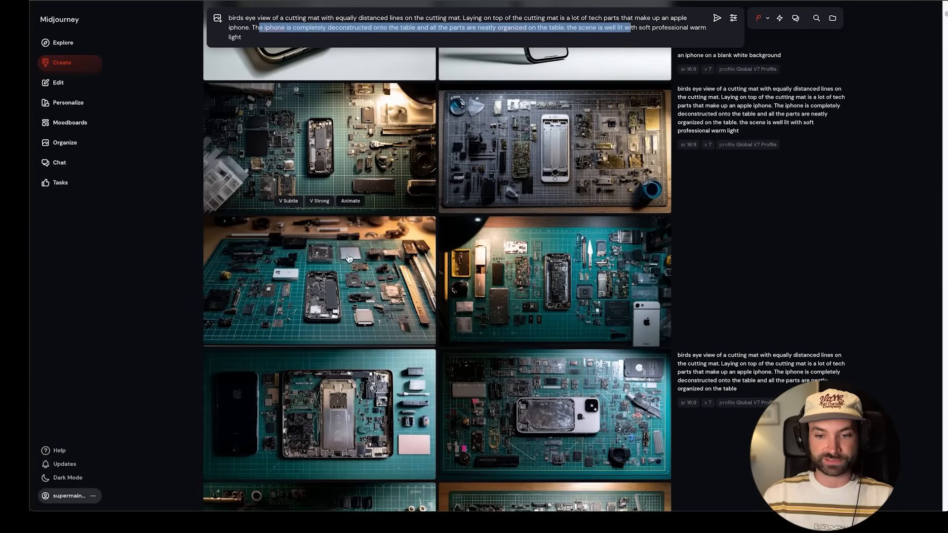
scroll(409, 249, "down", 5)
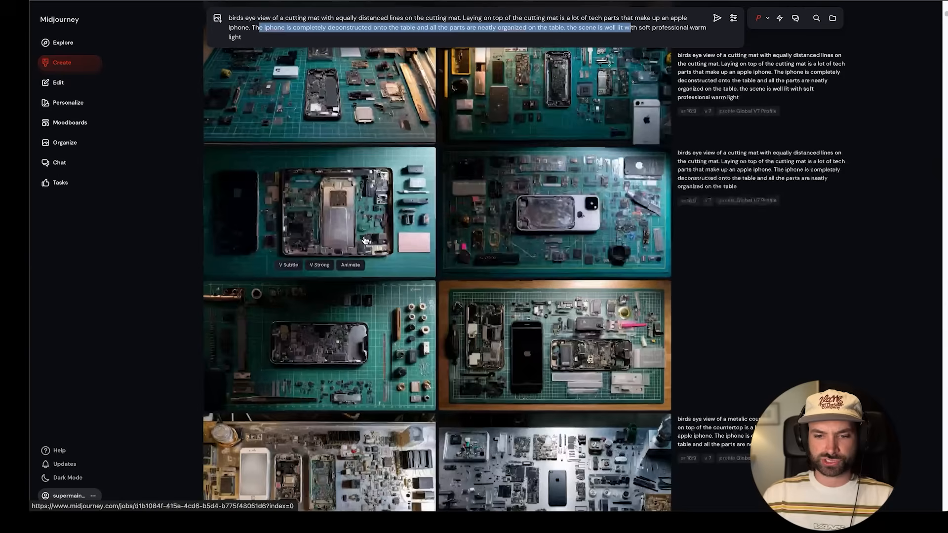
scroll(509, 256, "down", 1)
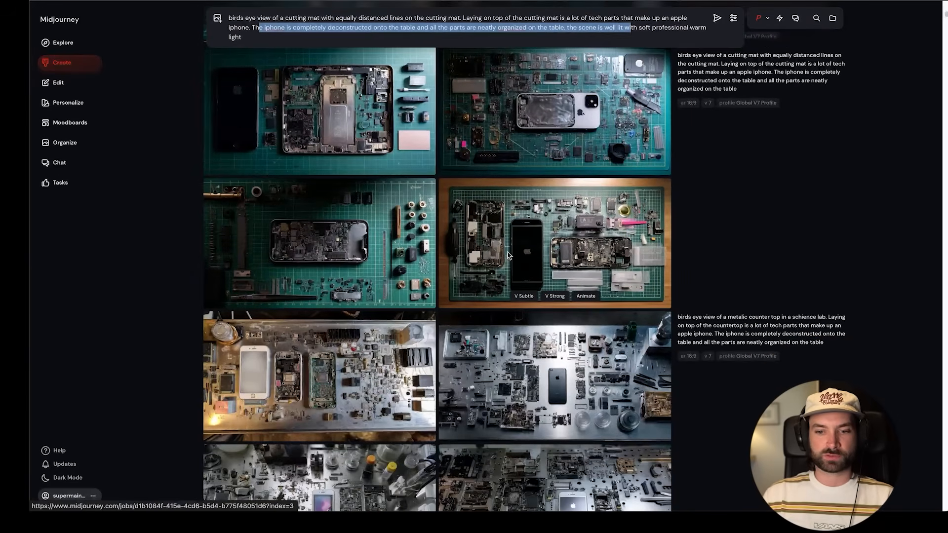
scroll(552, 270, "down", 15)
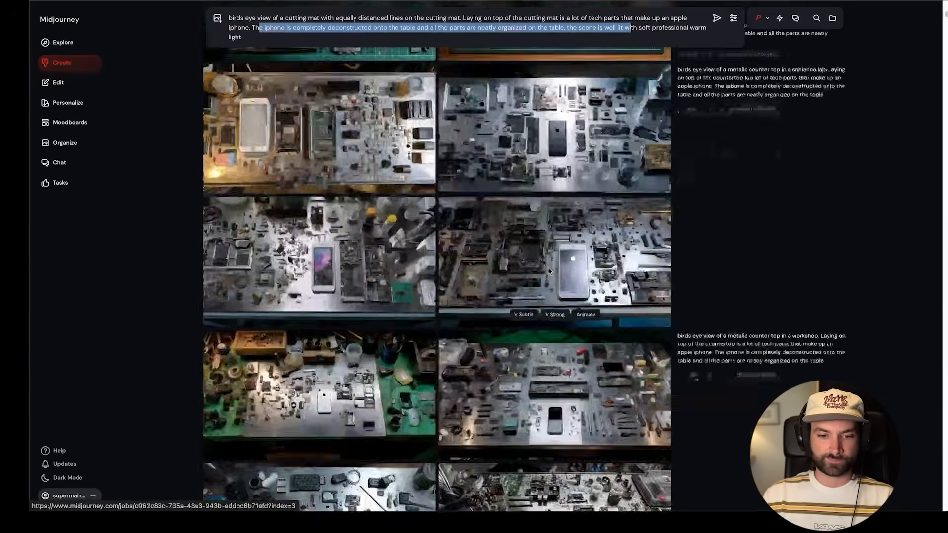
scroll(418, 255, "down", 3)
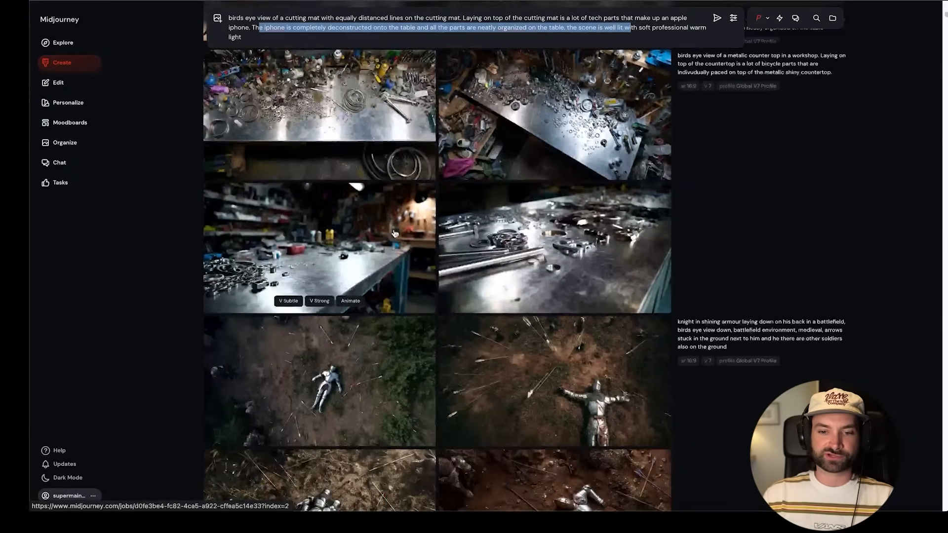
scroll(570, 266, "up", 1)
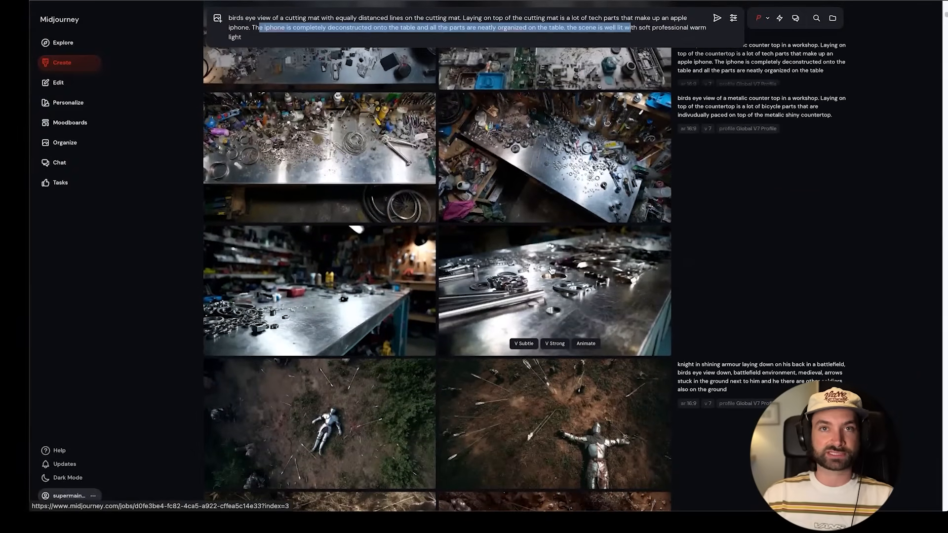
left_click(741, 107)
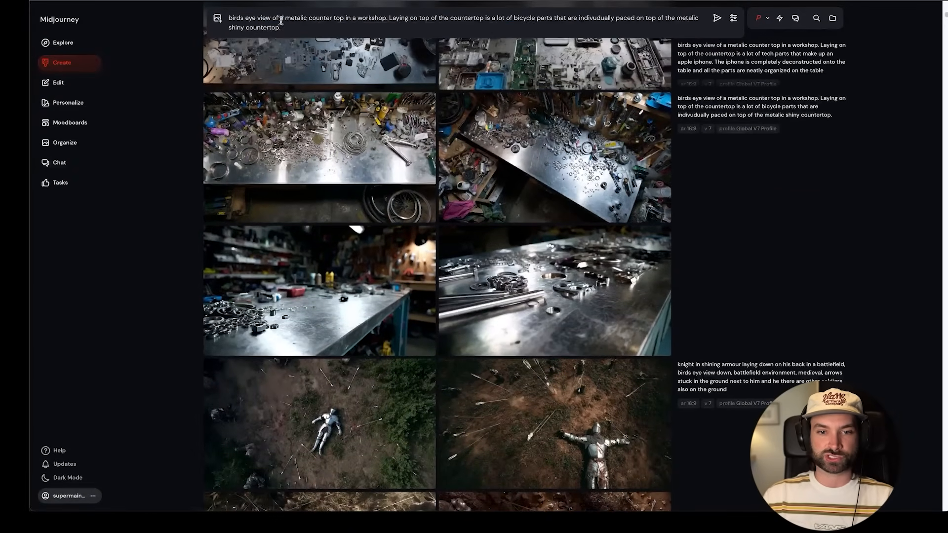
Go back through the countertop images to the cutting-mat iPhone images made with soft professional warm light
scroll(430, 69, "up", 4)
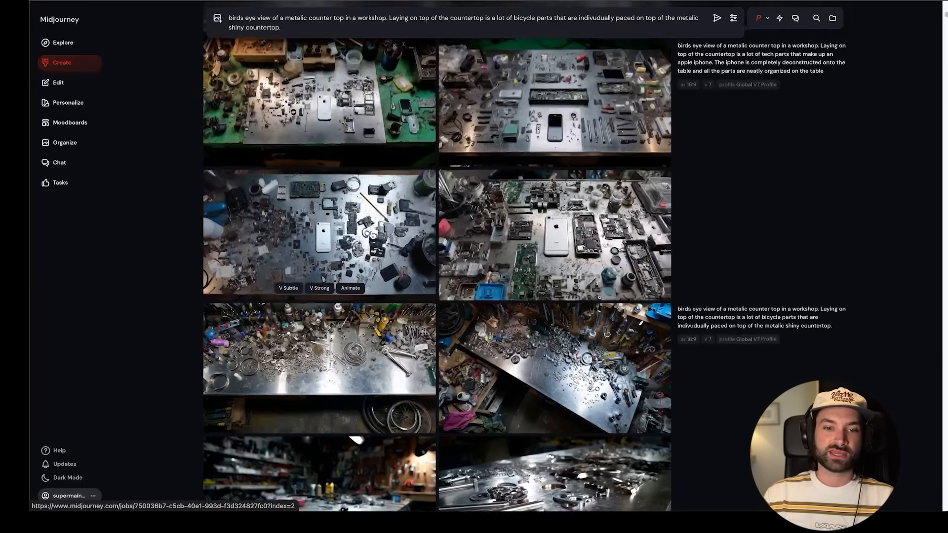
scroll(373, 234, "up", 4)
scroll(441, 217, "up", 4)
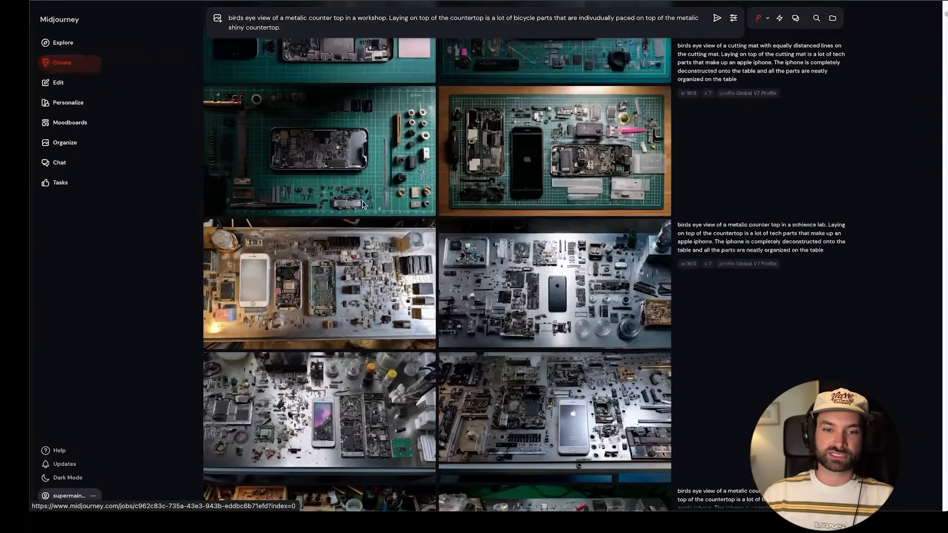
scroll(374, 200, "up", 1)
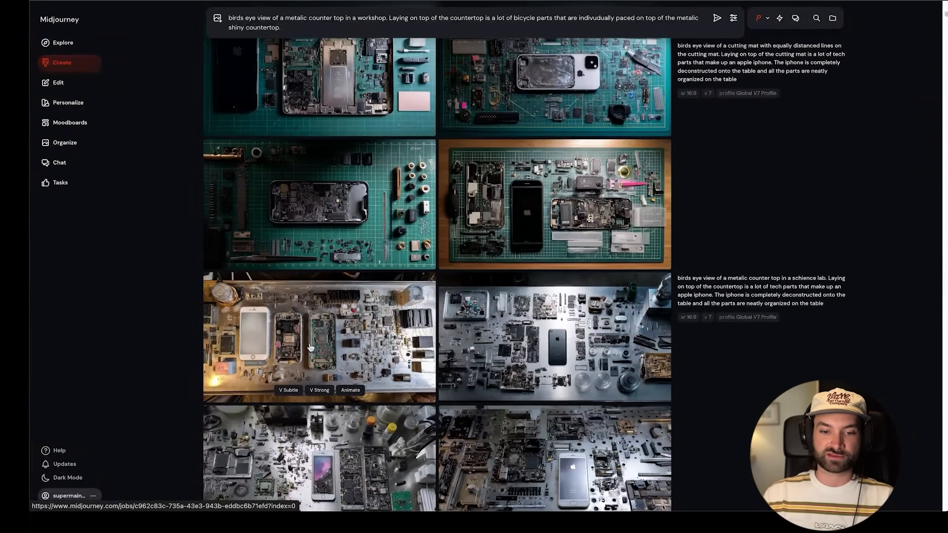
scroll(368, 310, "up", 6)
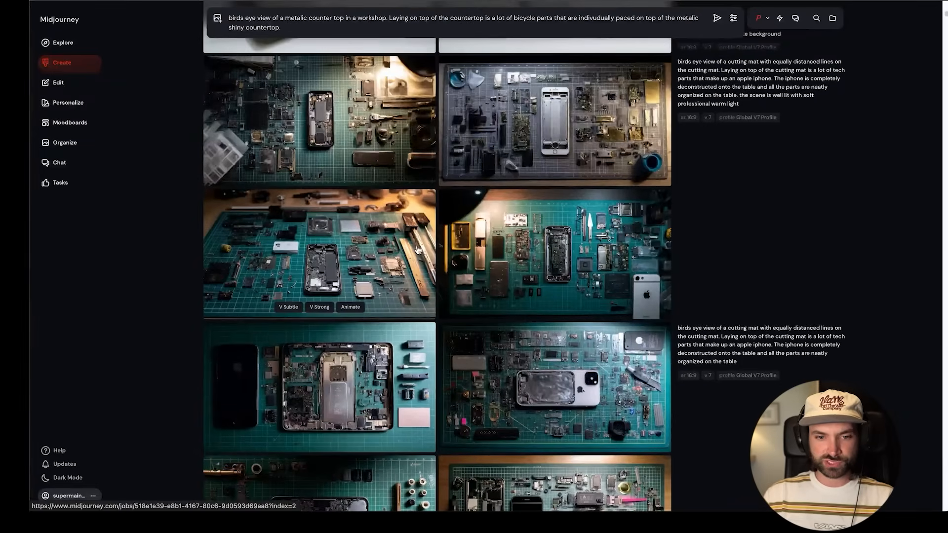
scroll(344, 219, "up", 1)
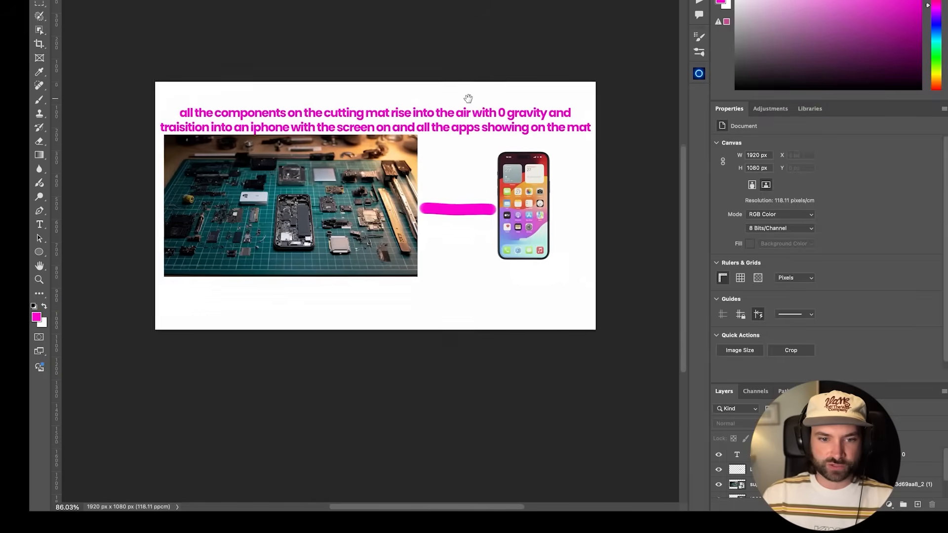
In the Photoshop composite, inspect the cutting-mat image and select the magenta line connecting it to the iPhone
scroll(304, 114, "up", 3)
left_click_drag(318, 220, 323, 217)
left_click(491, 227)
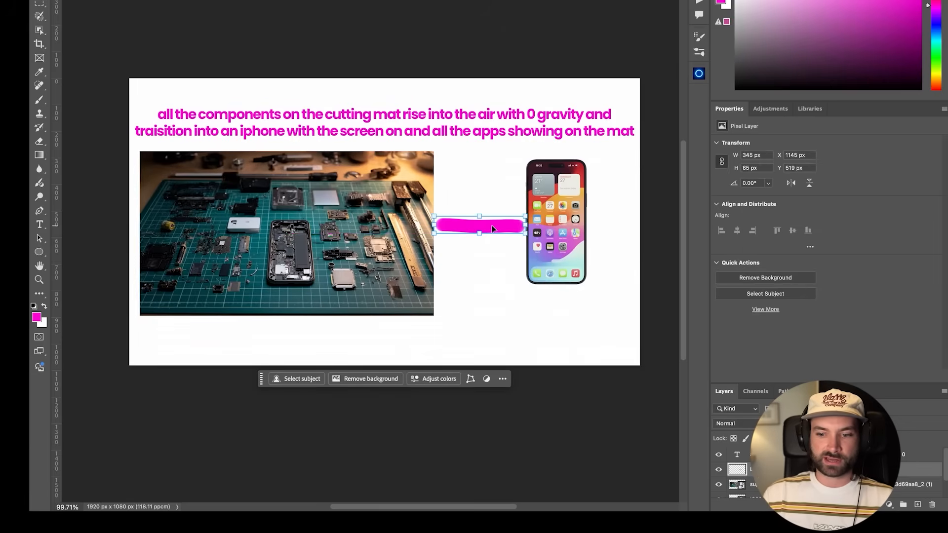
mouse_move(492, 228)
left_mouse_down()
mouse_move(492, 240)
mouse_move(490, 216)
mouse_move(489, 232)
left_mouse_up()
Enlarge the iPhone picture to about 754 by 566 px and position it beside the end of the magenta line
left_click(566, 204)
left_click_drag(566, 203, 573, 204)
key("ctrl+t")
left_click_drag(574, 285, 576, 302)
left_click_drag(555, 256, 560, 248)
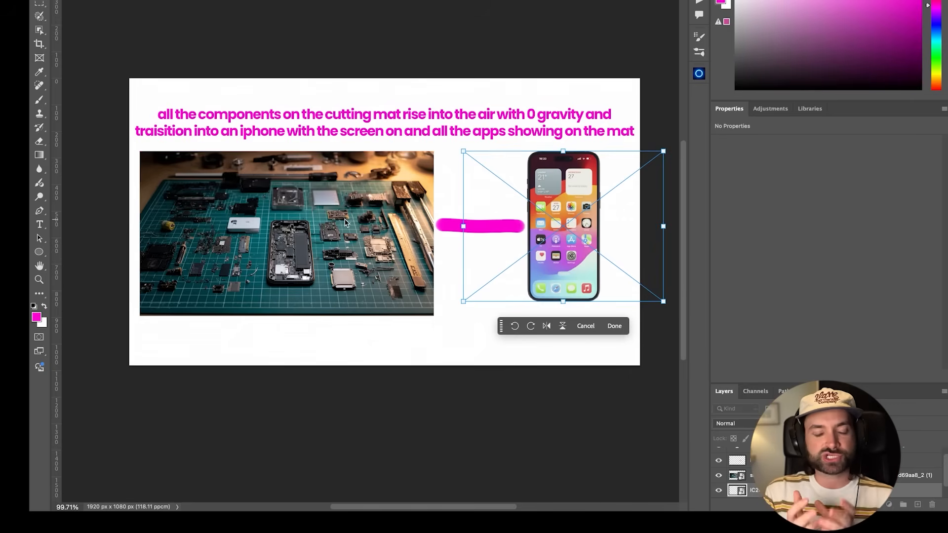
key("Return")
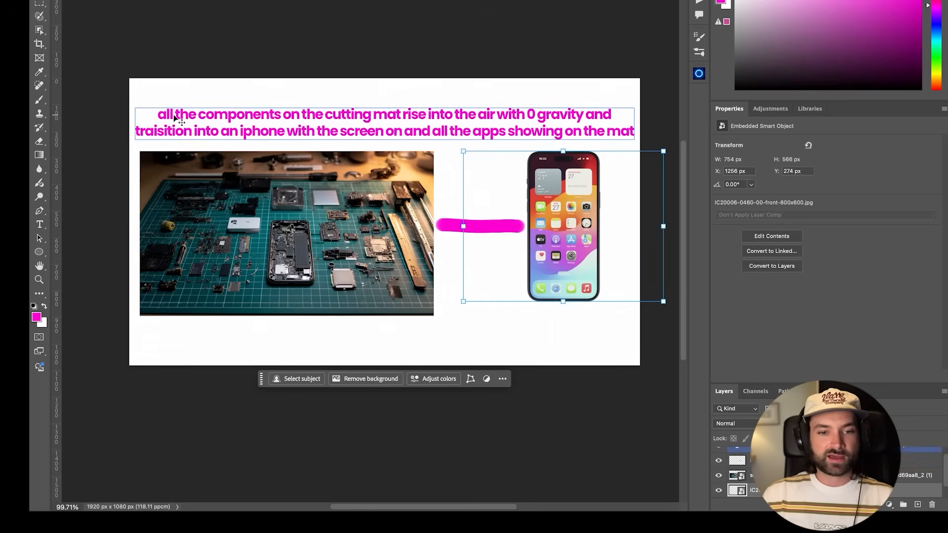
left_click(230, 117)
left_click_drag(232, 117, 233, 115)
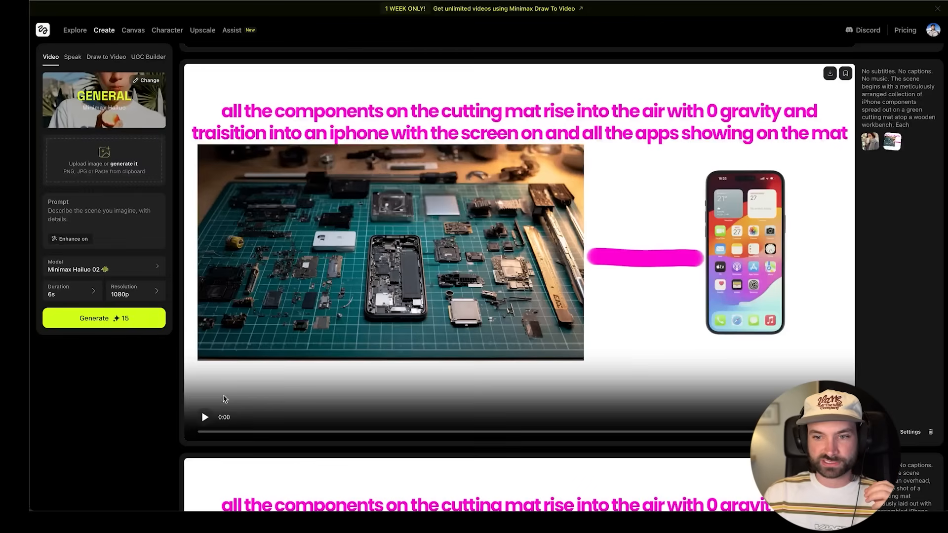
In Higgsfield, play the generated video in which the cutting-mat components turn into an iPhone
scroll(224, 399, "up", 3)
scroll(212, 434, "down", 2)
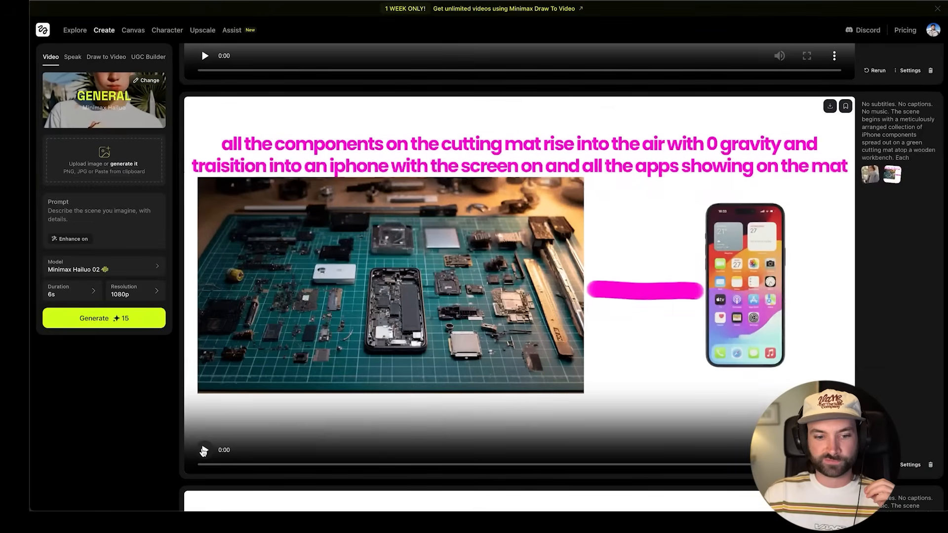
left_click(204, 450)
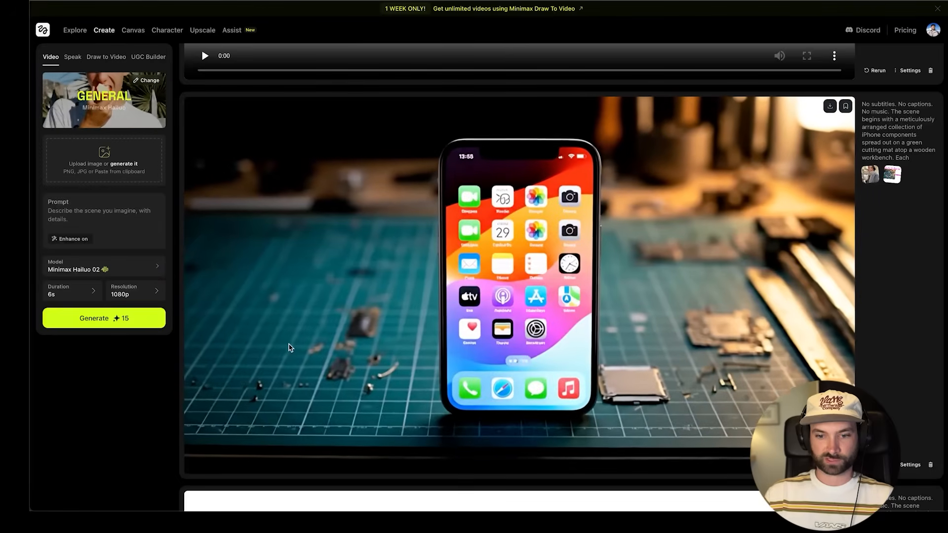
left_click(289, 348)
Compare the other generated versions of the iPhone assembly video, pausing one on the phone lying among its components
scroll(224, 398, "down", 9)
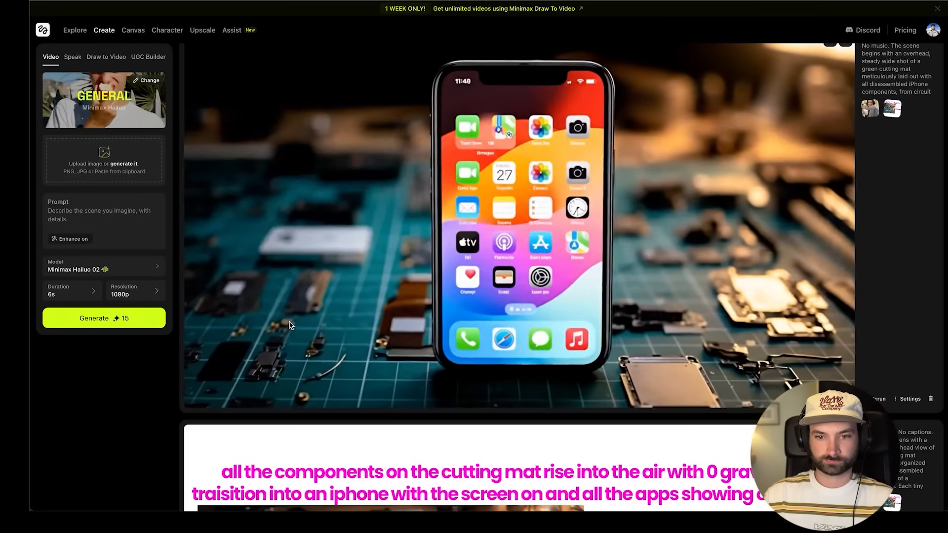
scroll(296, 277, "down", 6)
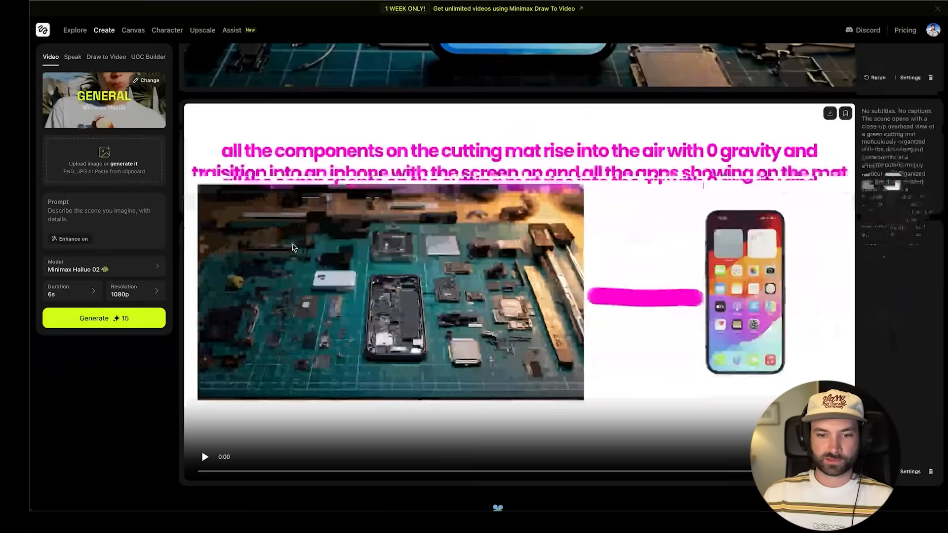
scroll(292, 247, "up", 8)
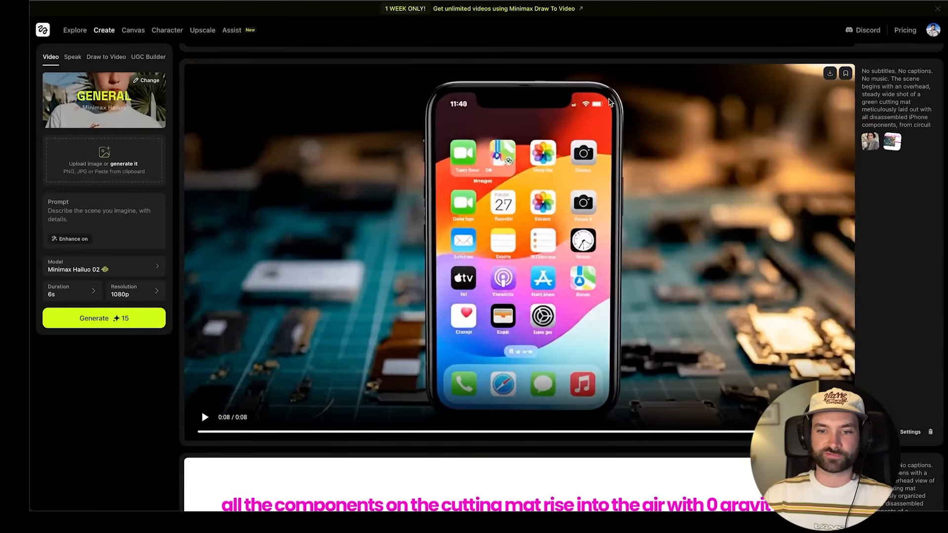
scroll(311, 312, "down", 8)
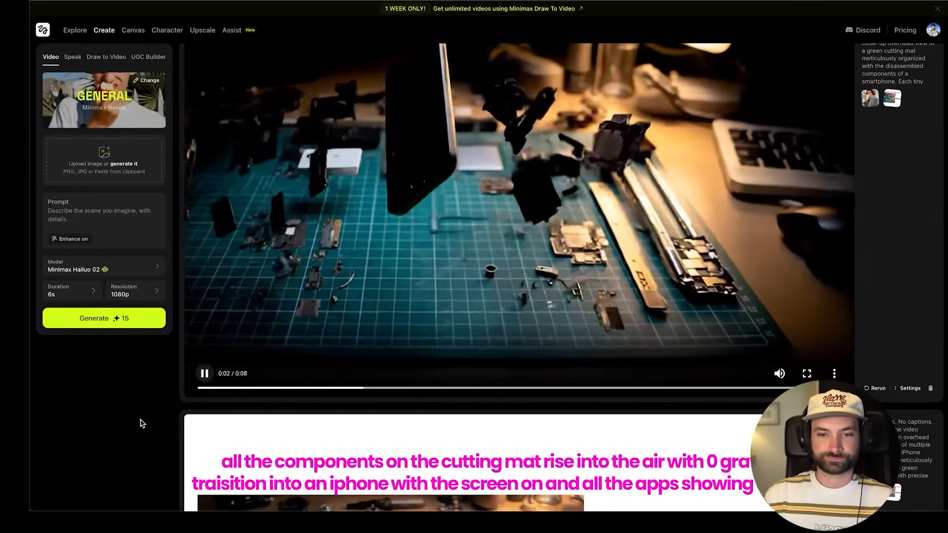
scroll(296, 257, "up", 1)
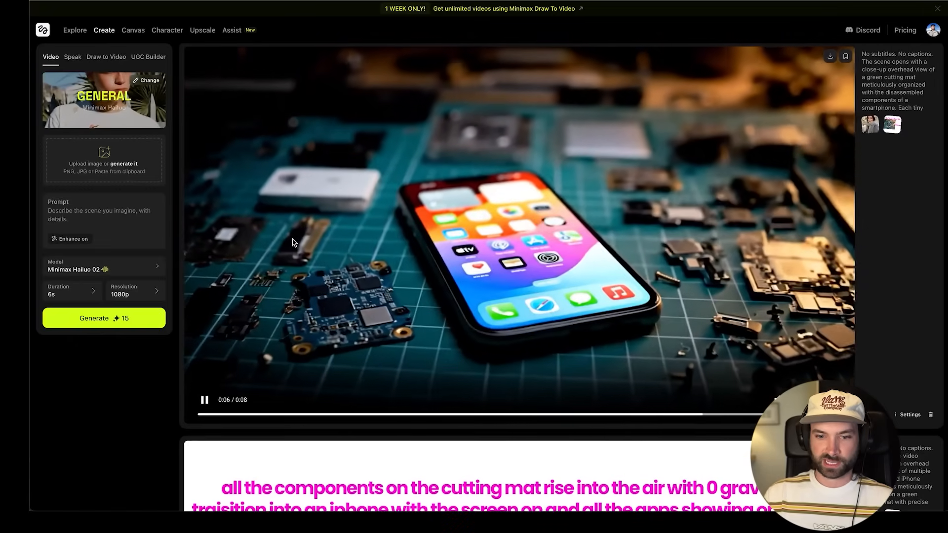
left_click(292, 242)
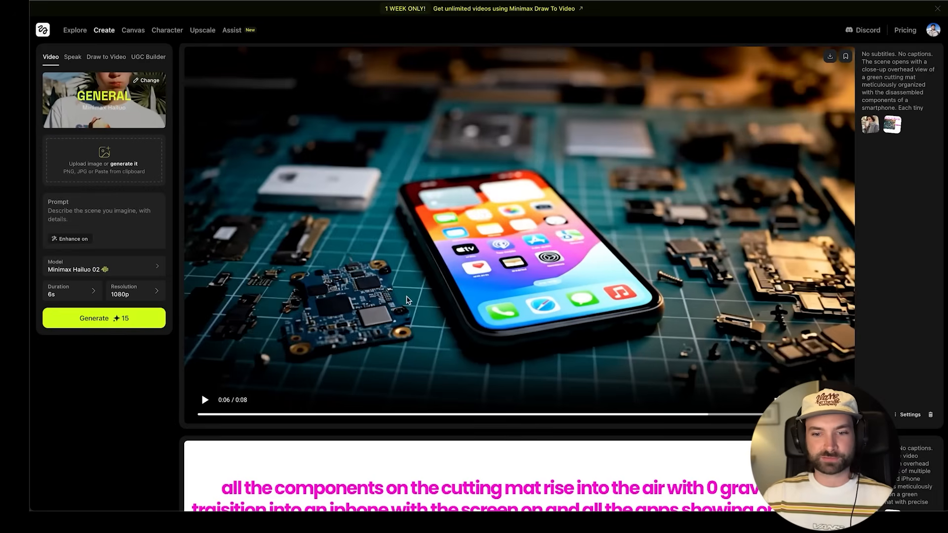
Arrange the Higgsfield window beside the Photoshop composite and bring the composite's iPhone layer into focus
left_click_drag(652, 2, 947, 6)
left_click(289, 50)
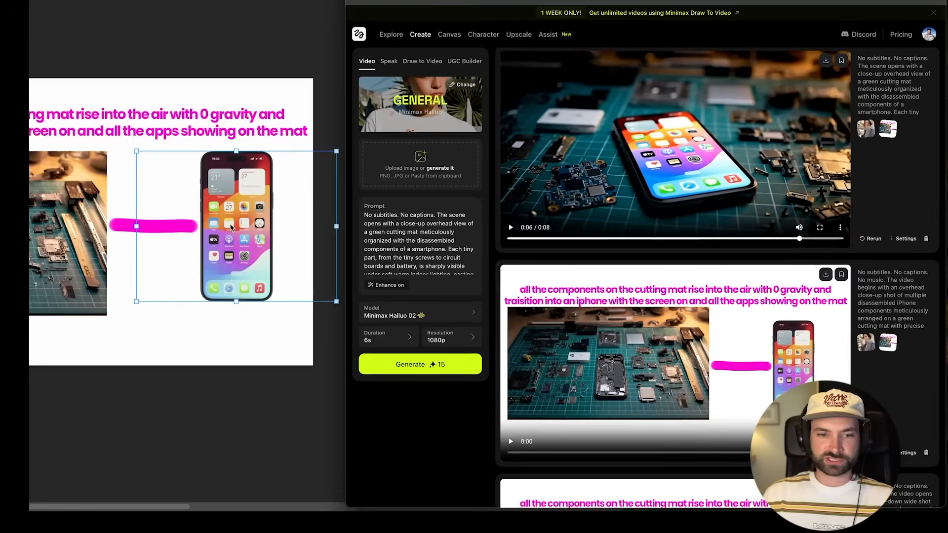
left_click(228, 226)
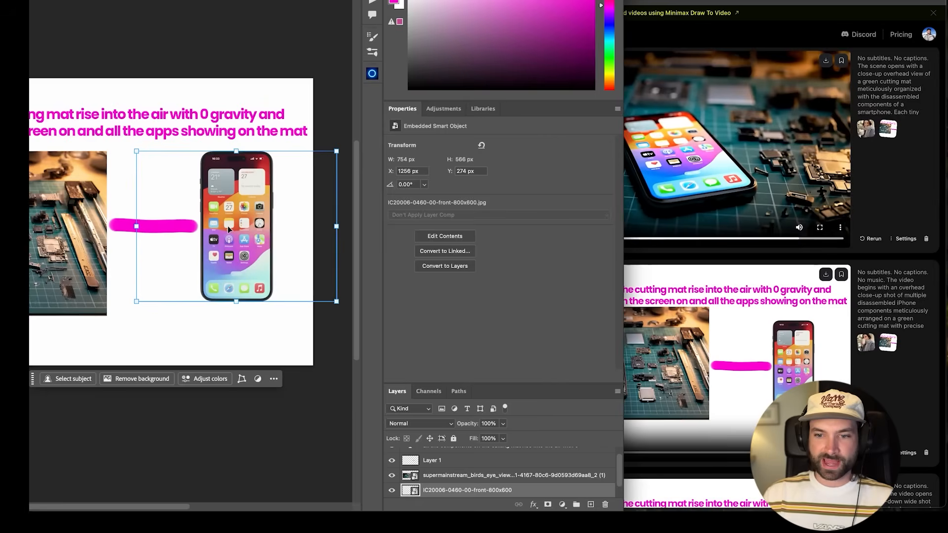
Switch to Higgsfield and look through the generated Apple Vision Pro and knight videos, comparing their sword and shield reference layouts
key("super+Tab")
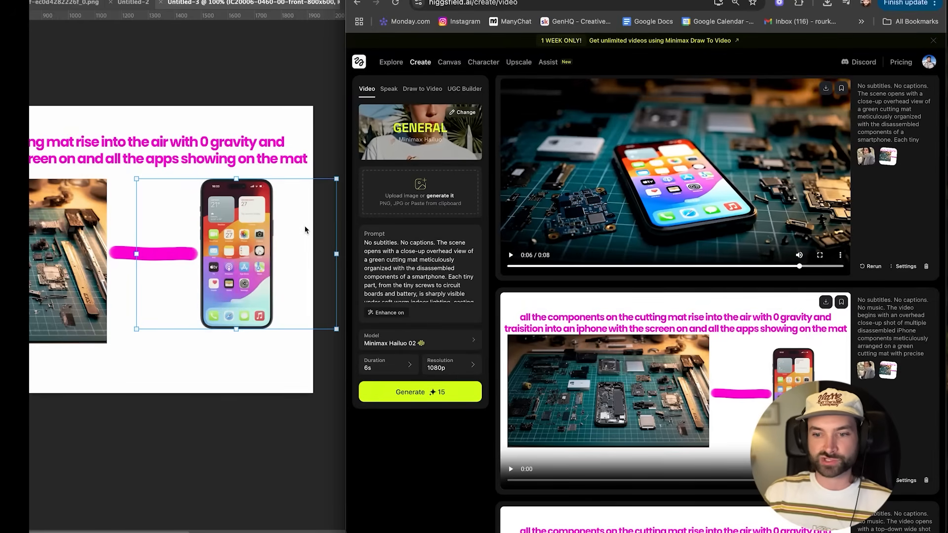
scroll(719, 144, "down", 15)
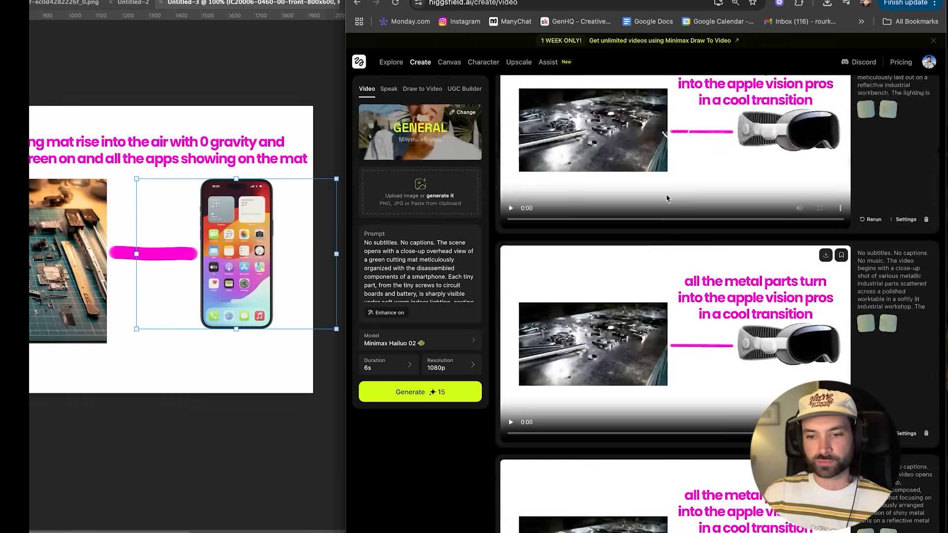
scroll(642, 242, "up", 1)
scroll(634, 247, "down", 2)
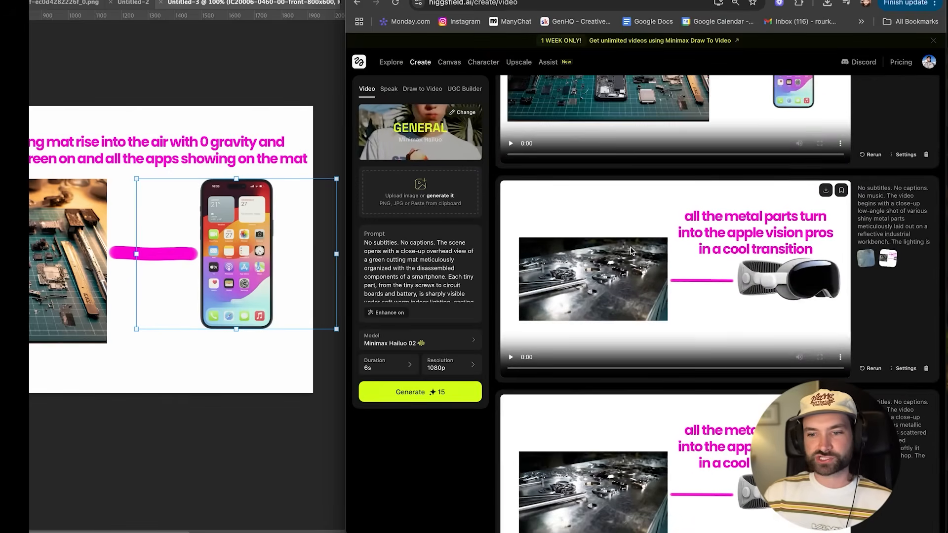
scroll(630, 249, "down", 10)
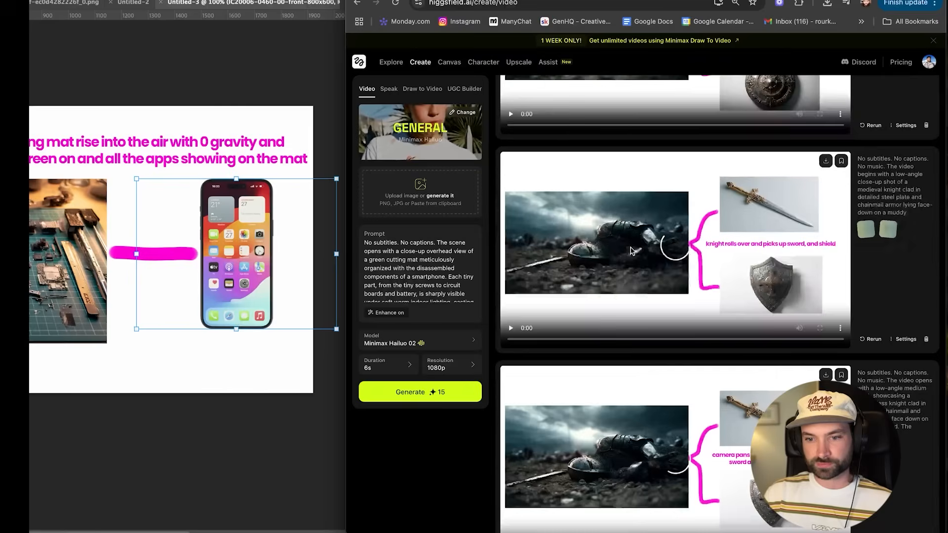
scroll(628, 247, "up", 3)
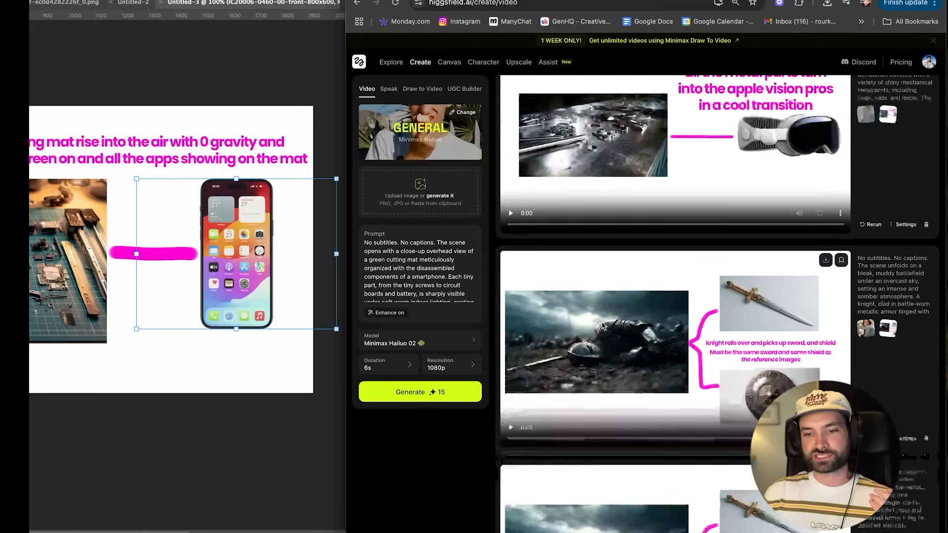
scroll(601, 324, "down", 1)
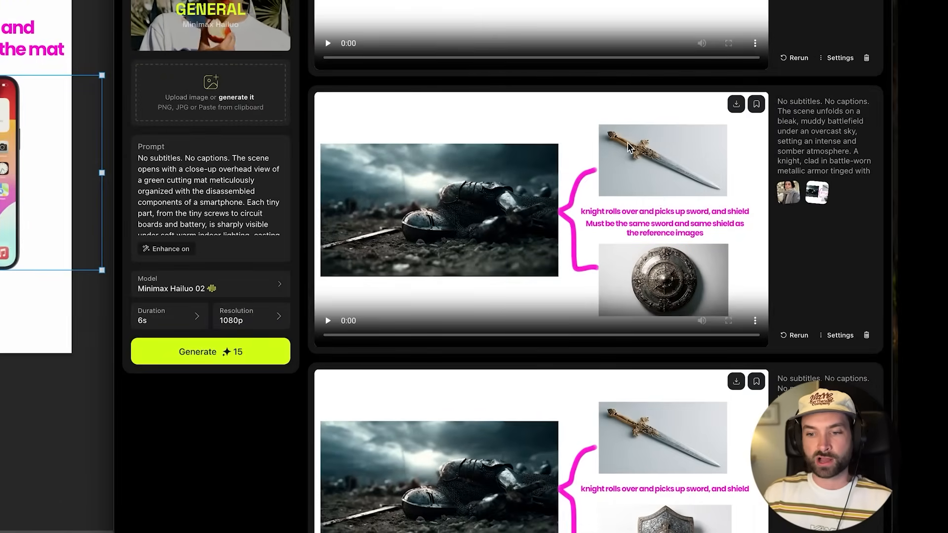
scroll(653, 247, "down", 3)
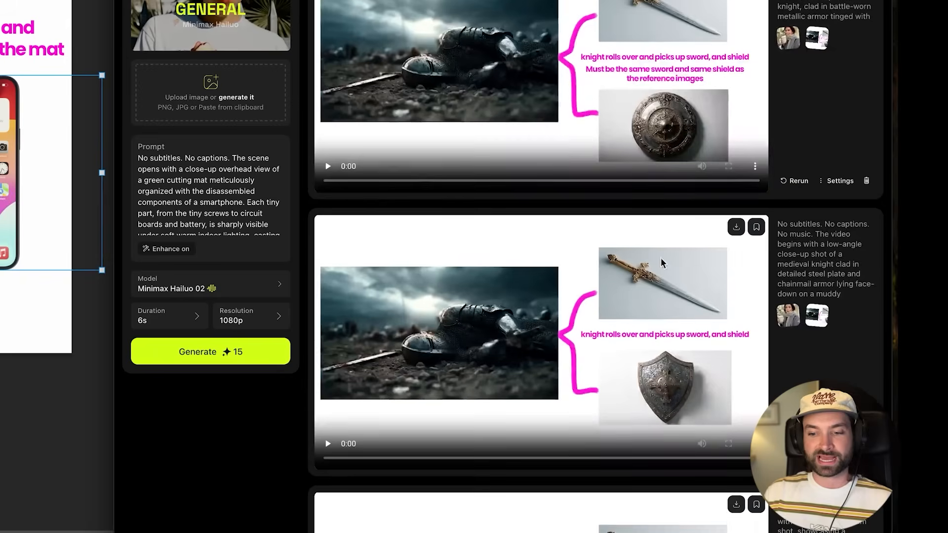
scroll(628, 361, "down", 10)
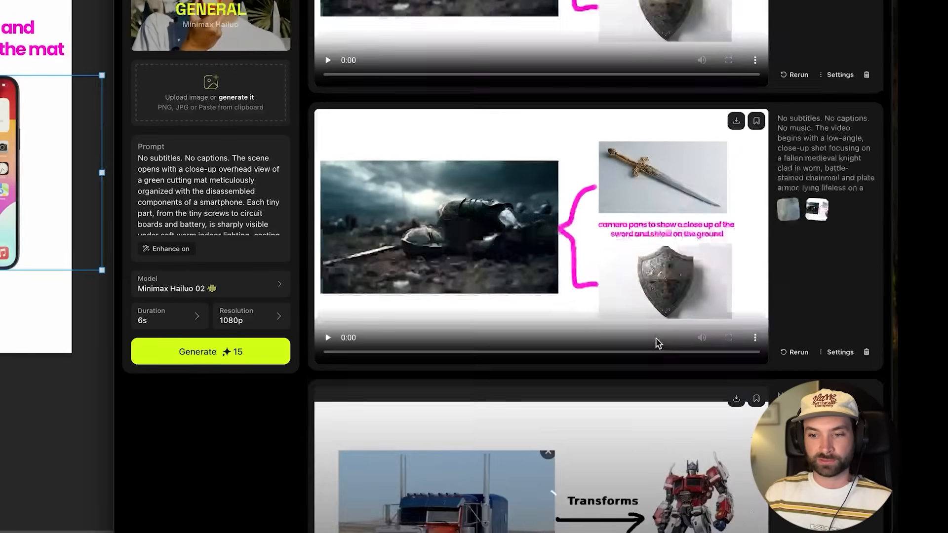
Play the knight video captioned "camera pans to show a close up of the sword and shield on the ground" and pause it at 0:06
scroll(656, 338, "down", 2)
scroll(653, 338, "up", 4)
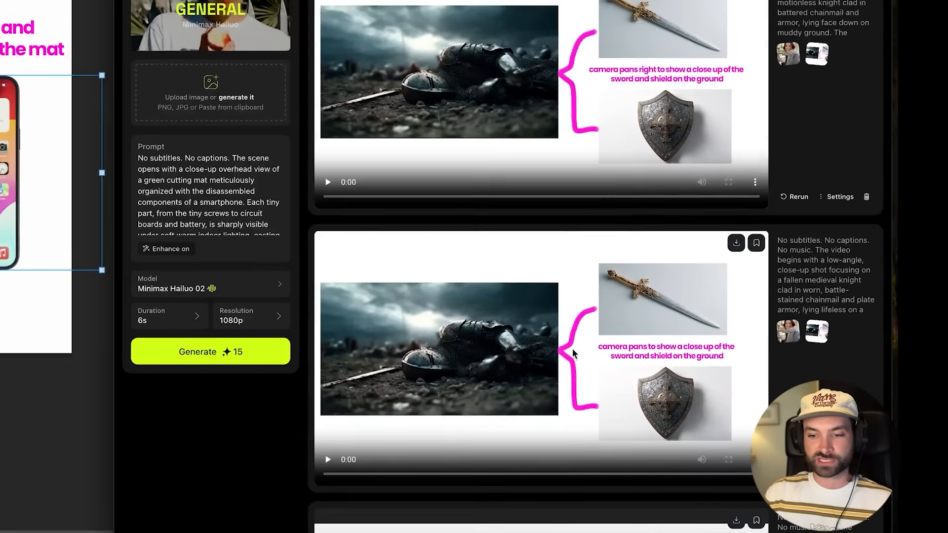
left_click(328, 459)
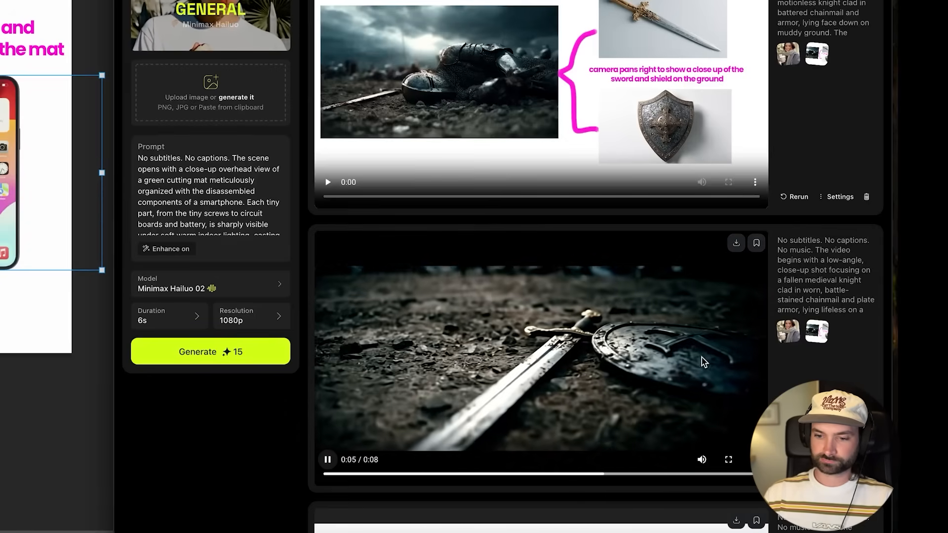
left_click(681, 365)
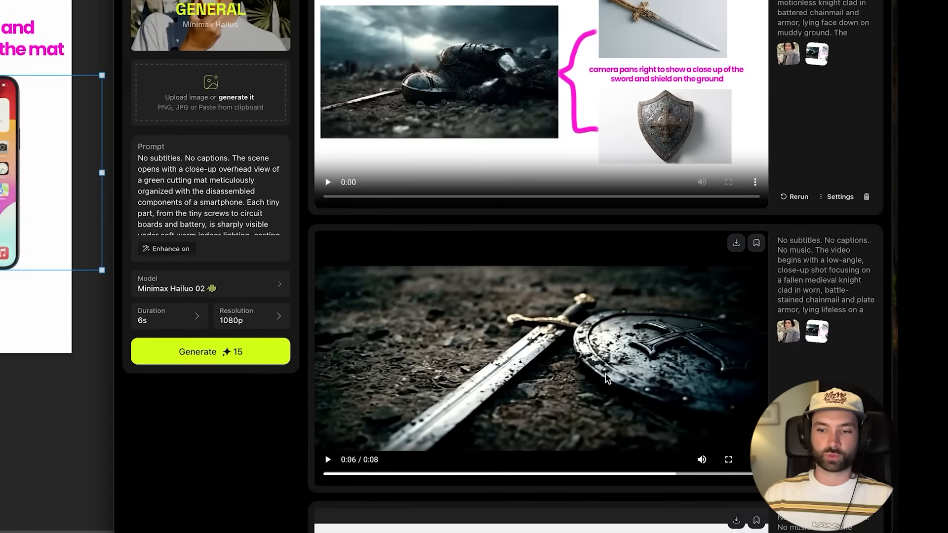
Play the "camera pans right to show a close up of the sword and shield on the ground" video, pause it near the end and rewind to 0:00
scroll(597, 356, "up", 4)
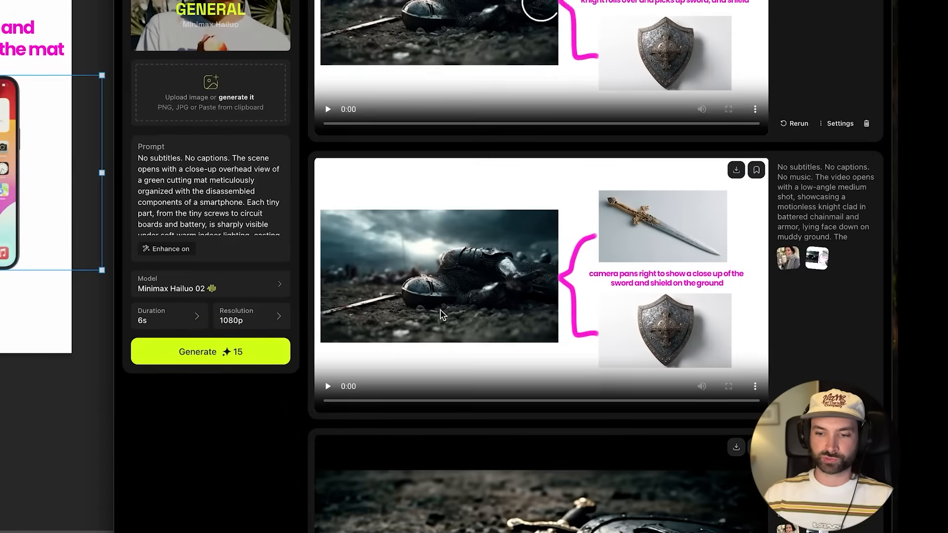
left_click(327, 386)
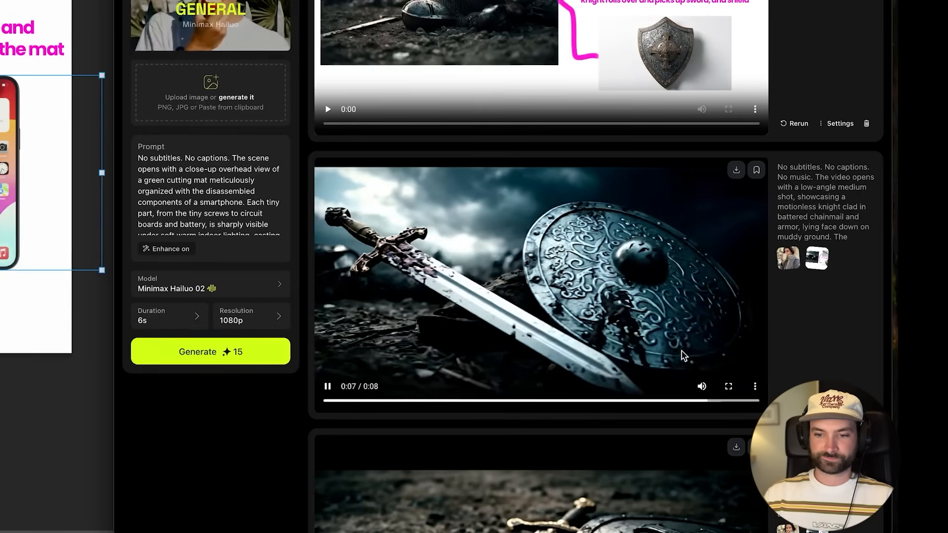
left_click(659, 342)
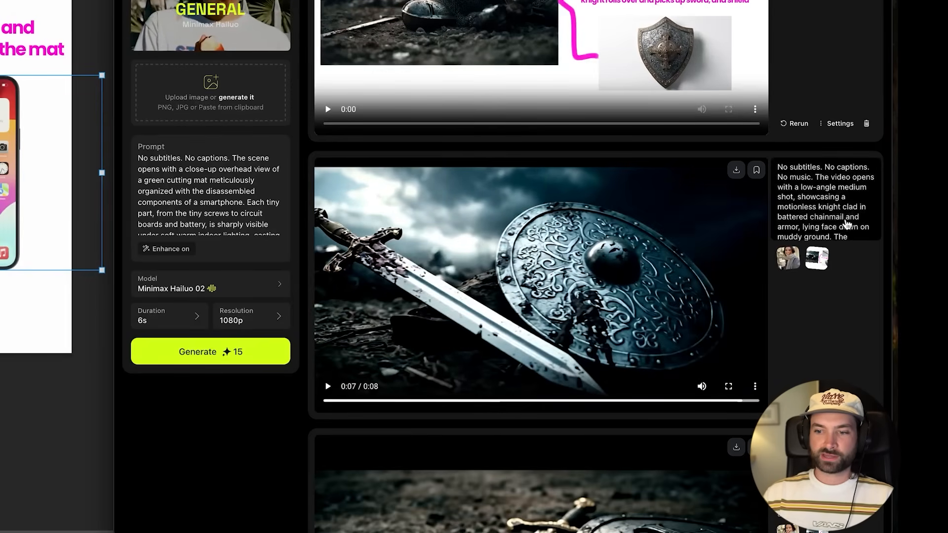
left_click(323, 402)
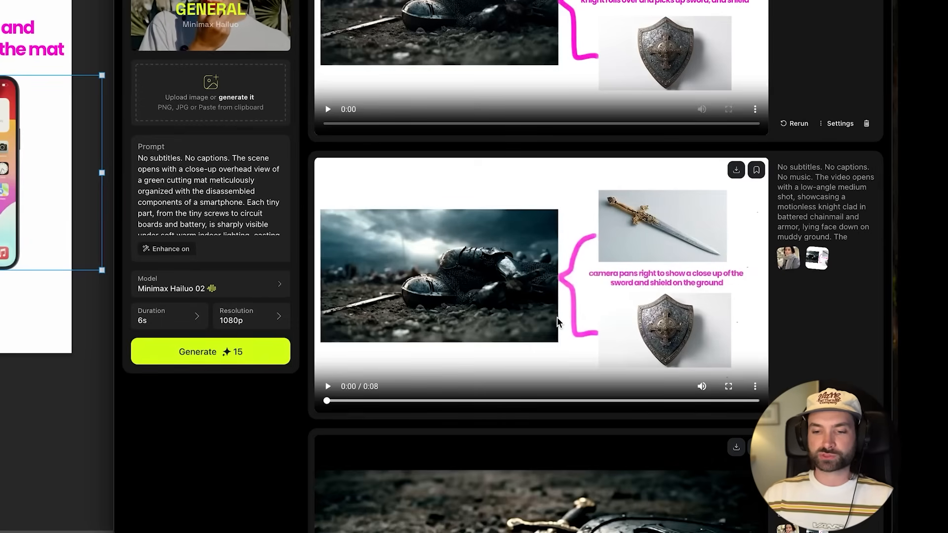
Clear the whole smartphone-components text from the video prompt
scroll(557, 321, "up", 2)
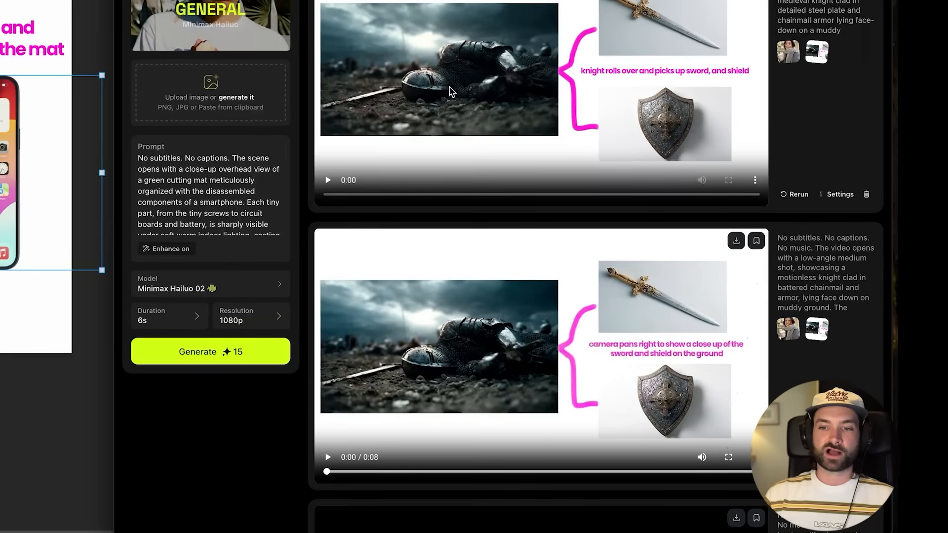
scroll(413, 138, "up", 1)
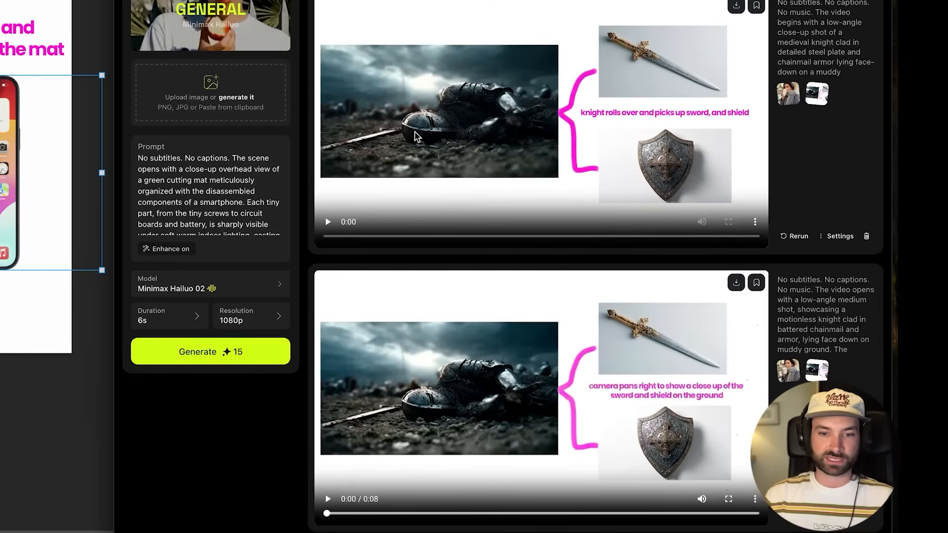
triple_click(199, 190)
key("BackSpace")
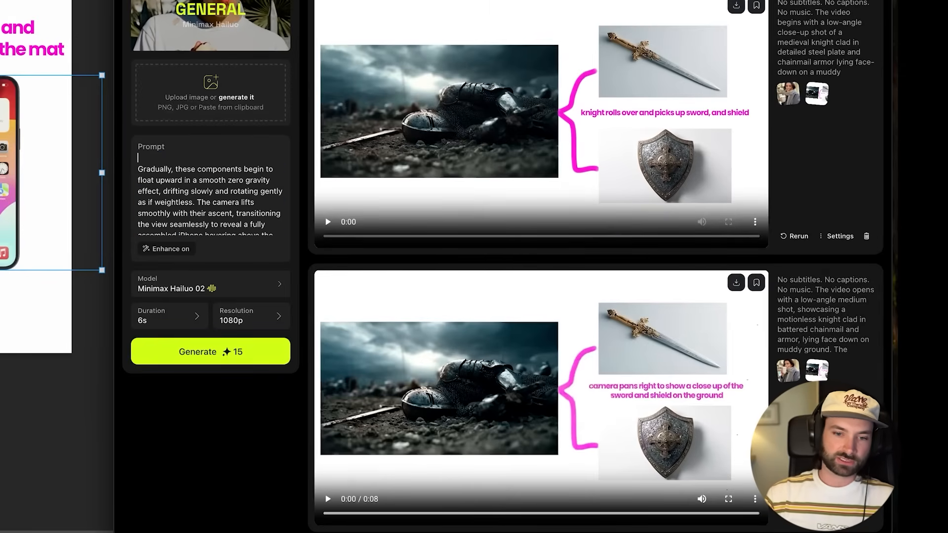
left_click_drag(149, 155, 566, 290)
key("BackSpace")
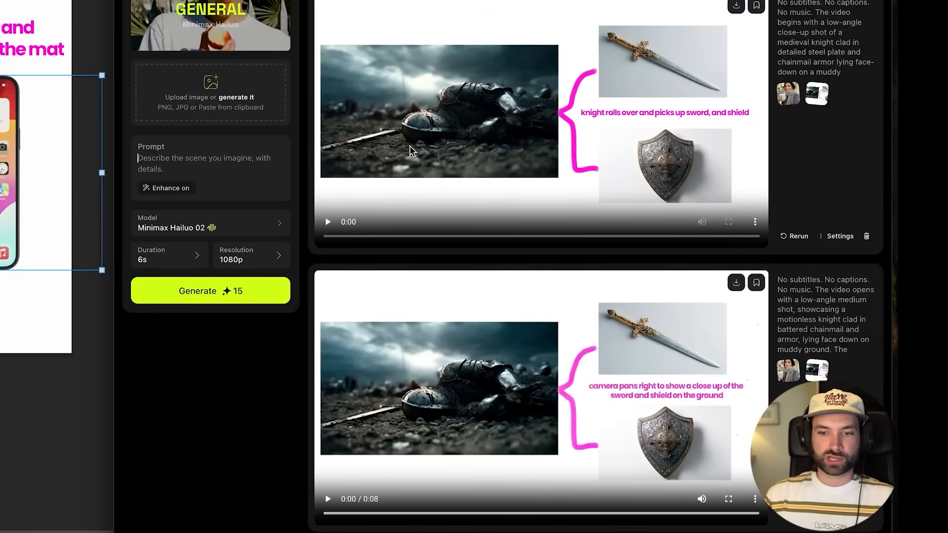
Play the video captioned only "knight rolls over and picks up sword, and shield", scrub through its frames and replay it from 0:01
left_click(327, 223)
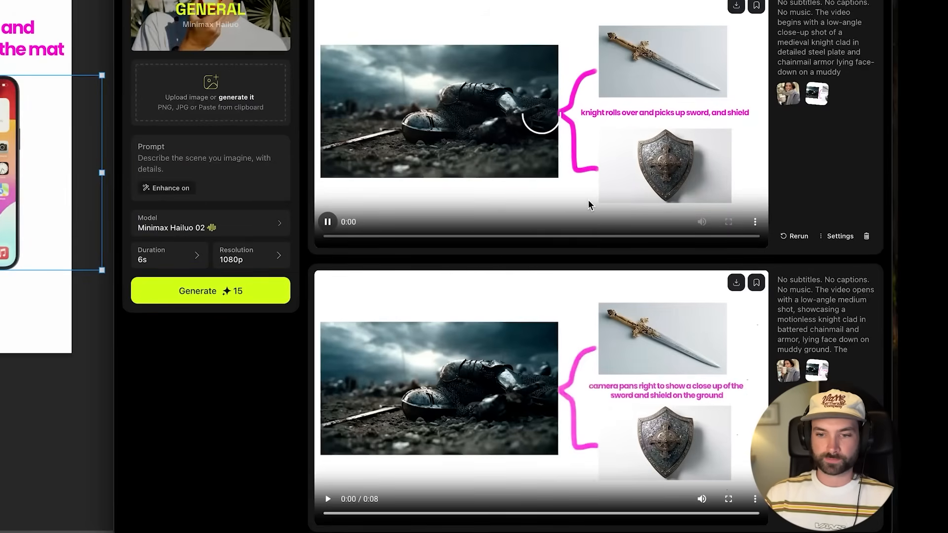
left_click(463, 202)
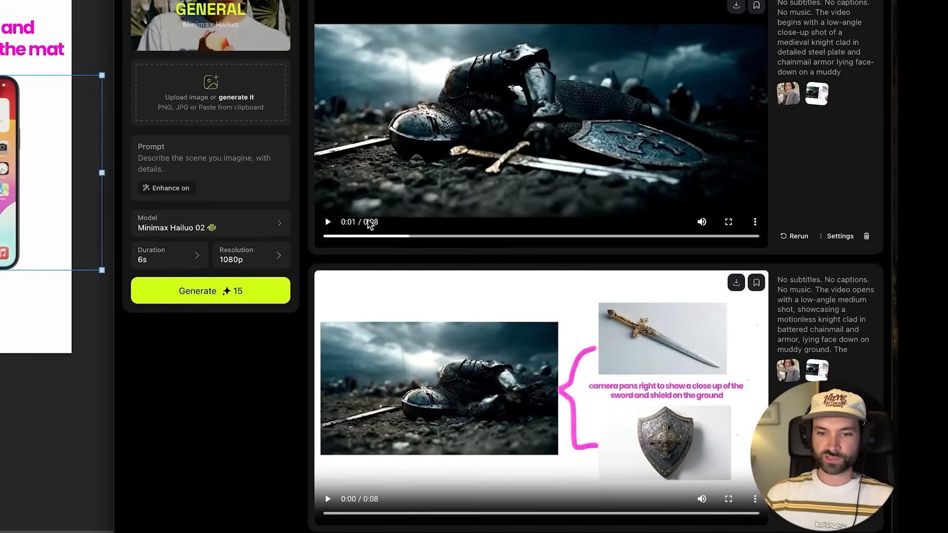
left_click_drag(345, 237, 328, 236)
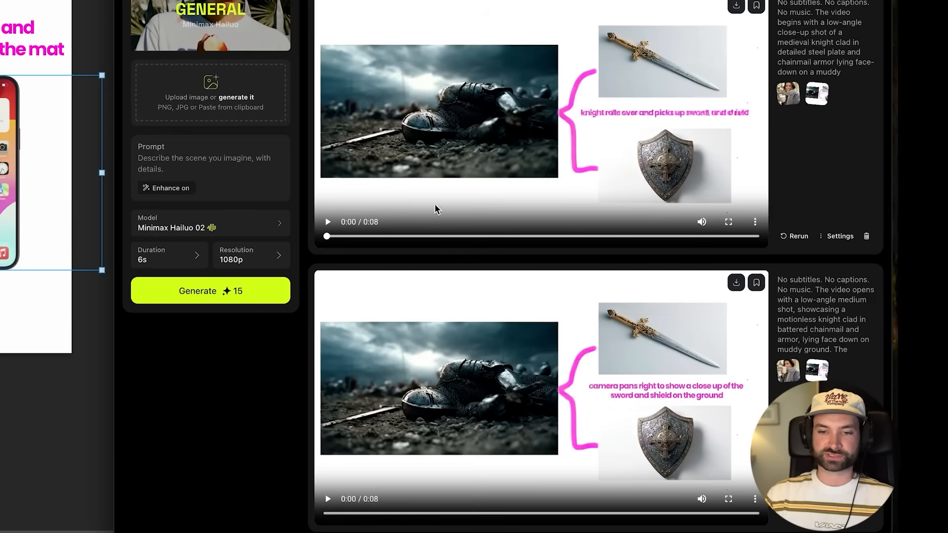
left_click_drag(328, 238, 665, 250)
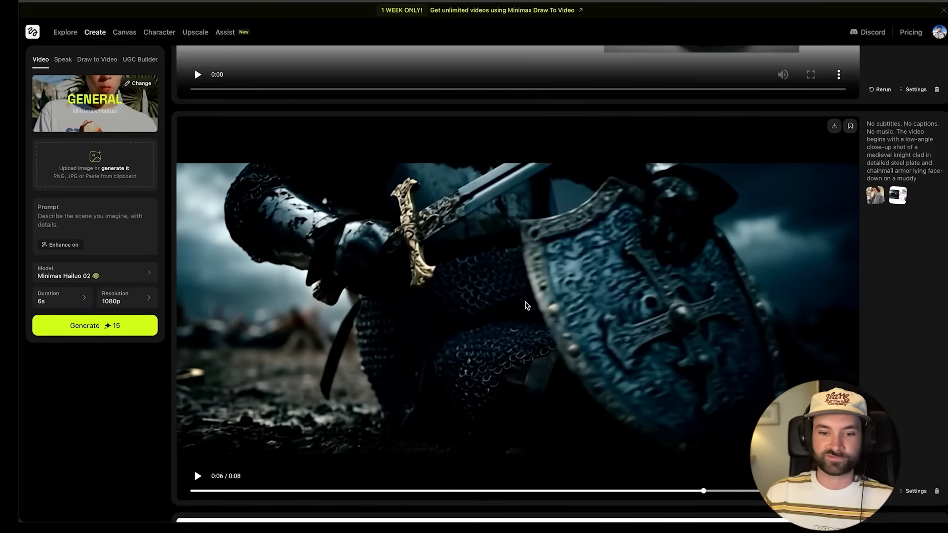
scroll(496, 322, "up", 1)
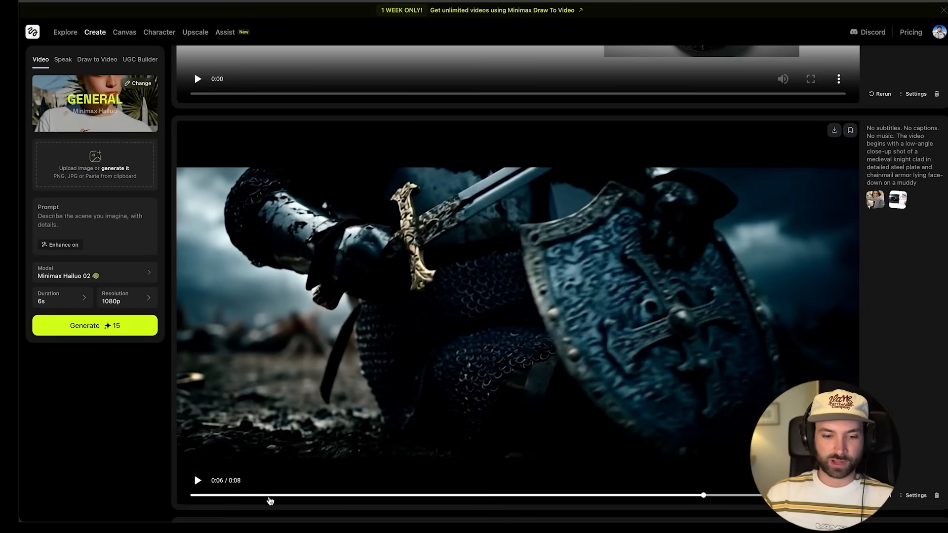
left_click(280, 496)
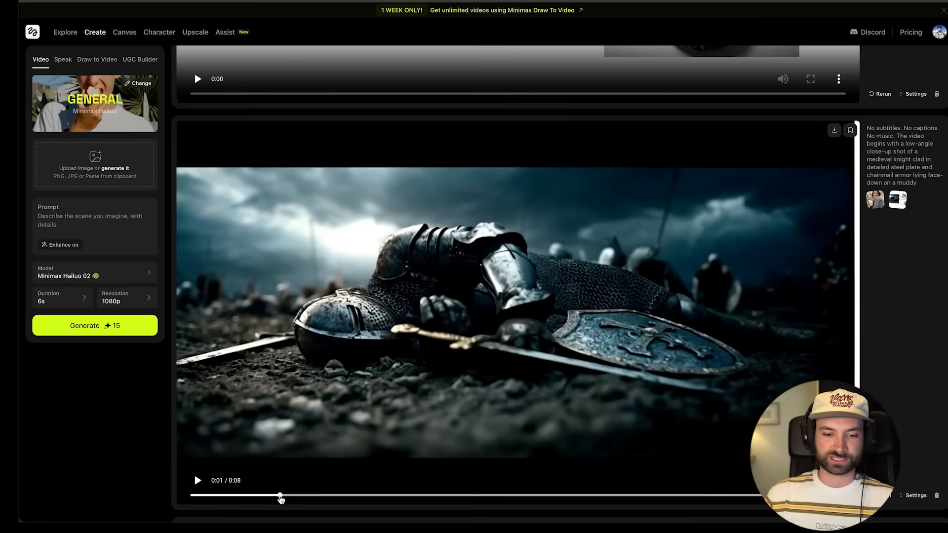
left_click(200, 484)
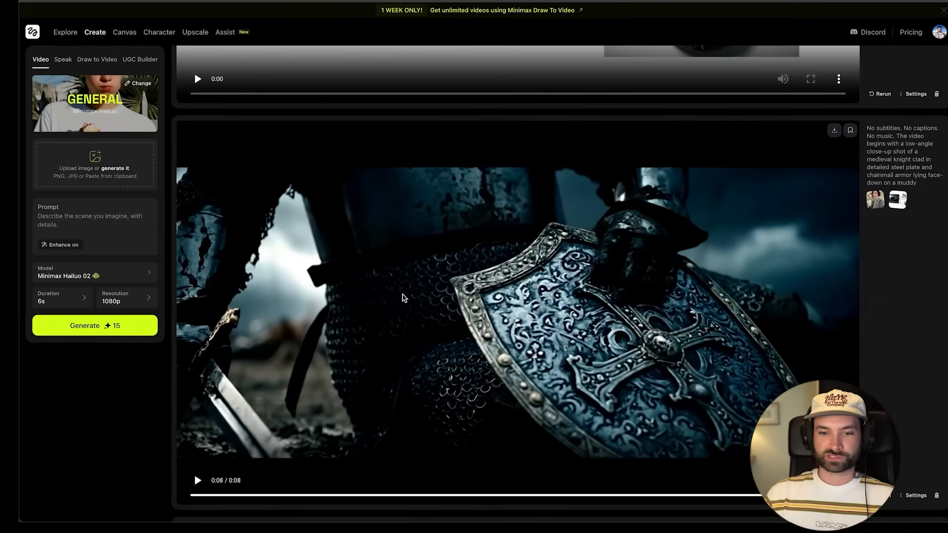
Scrub through the knight video that requires the same sword and shield as the reference images, play it from 0:04 and pause at 0:07
scroll(390, 336, "up", 8)
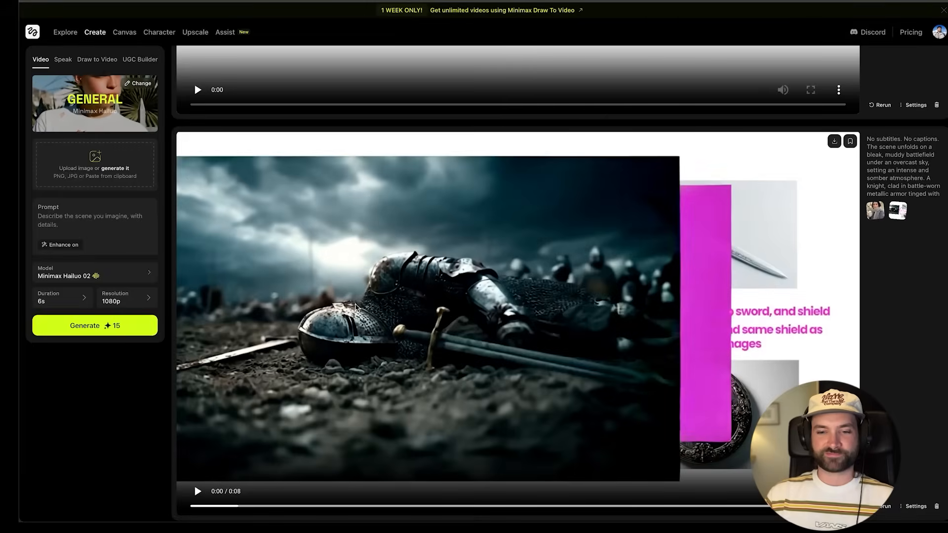
scroll(434, 390, "down", 8)
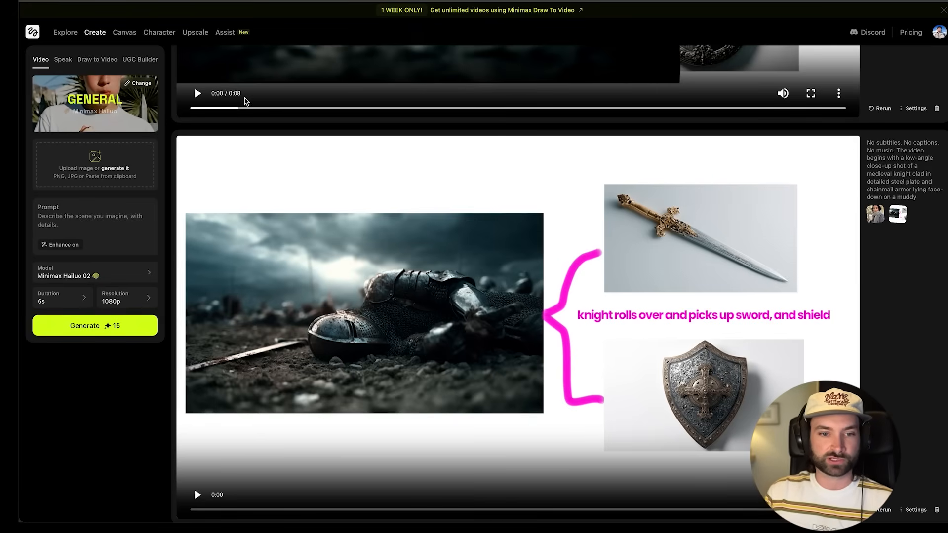
scroll(244, 99, "up", 3)
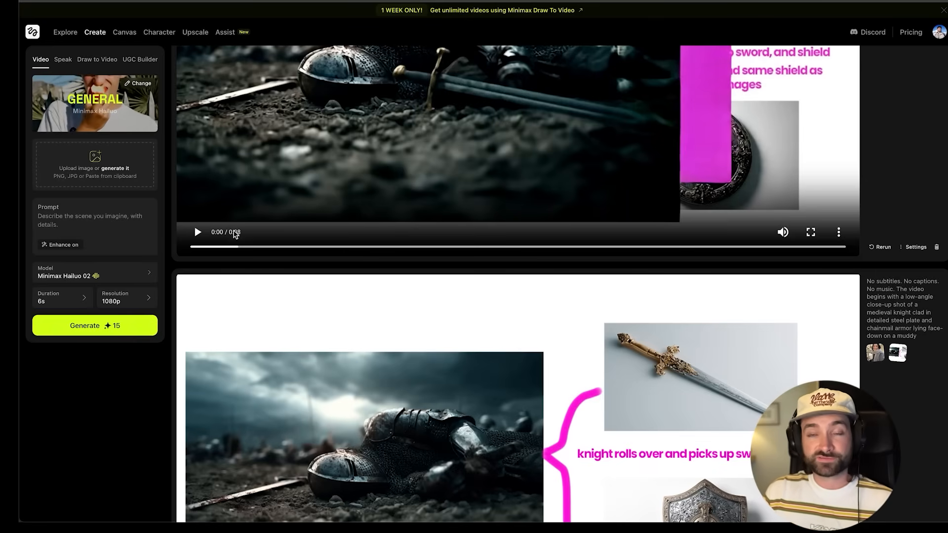
scroll(227, 262, "up", 4)
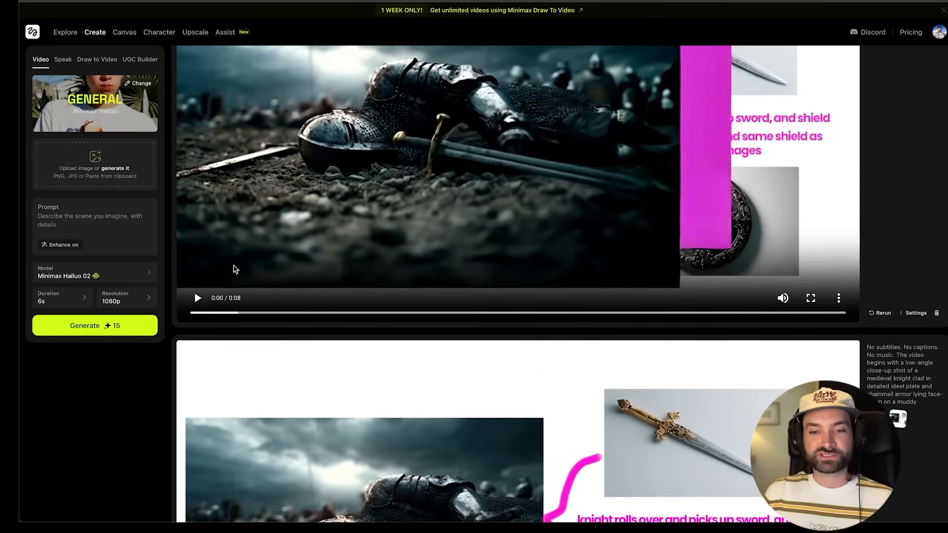
left_click_drag(209, 461, 352, 453)
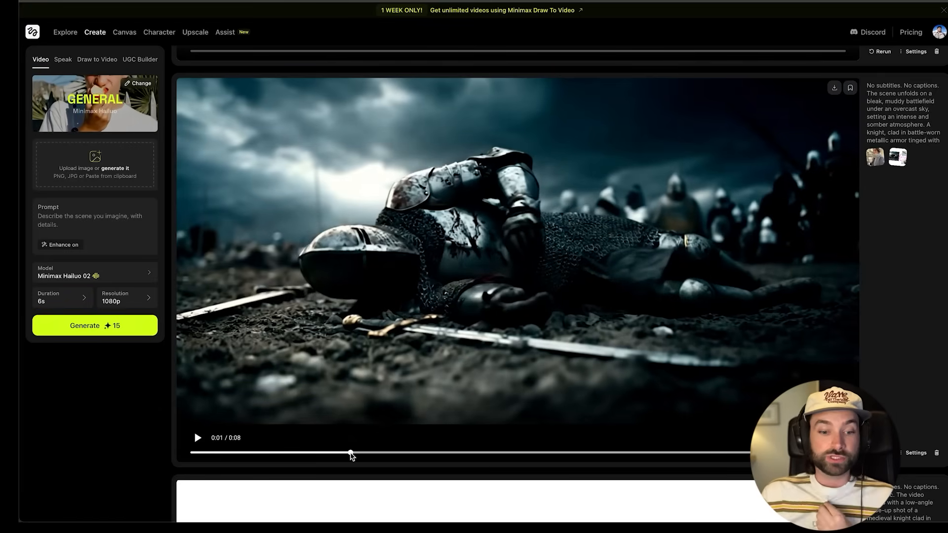
left_click_drag(350, 453, 357, 454)
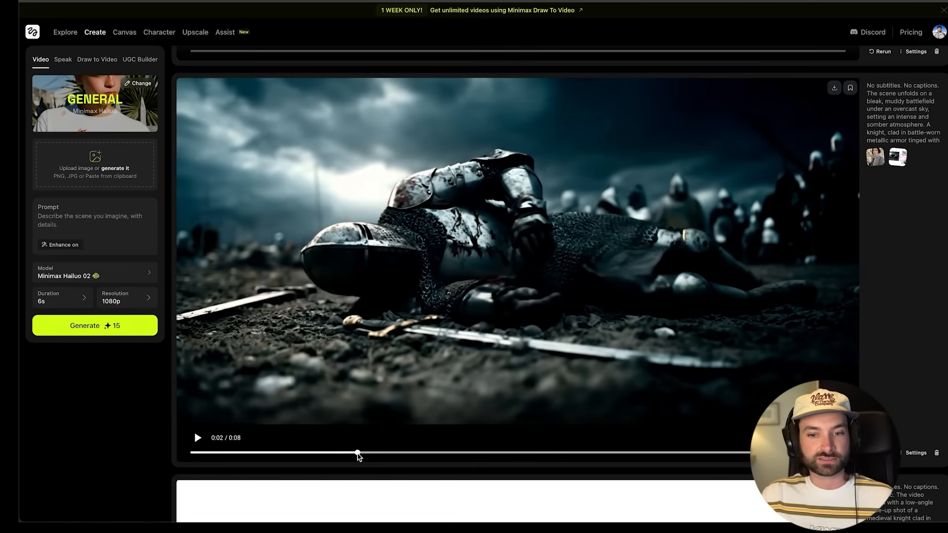
left_click_drag(359, 454, 554, 455)
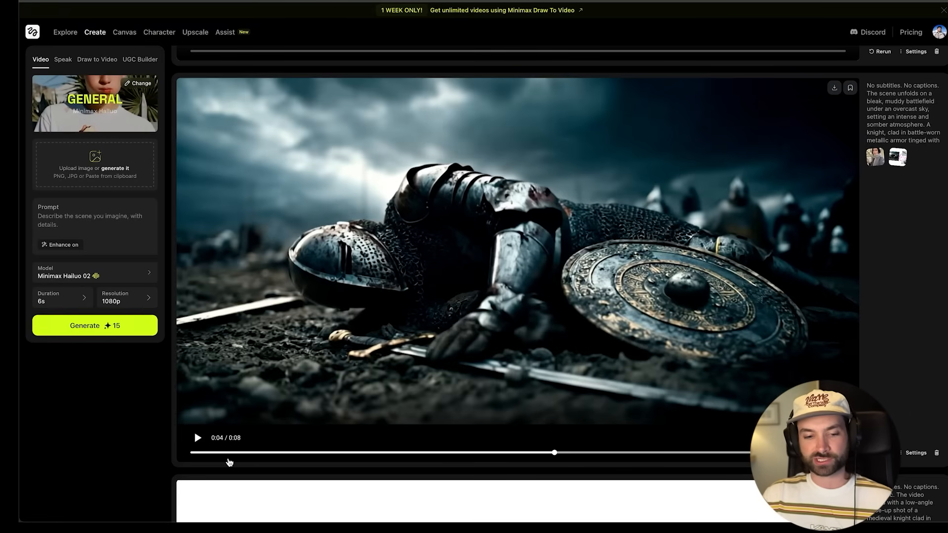
left_click(197, 438)
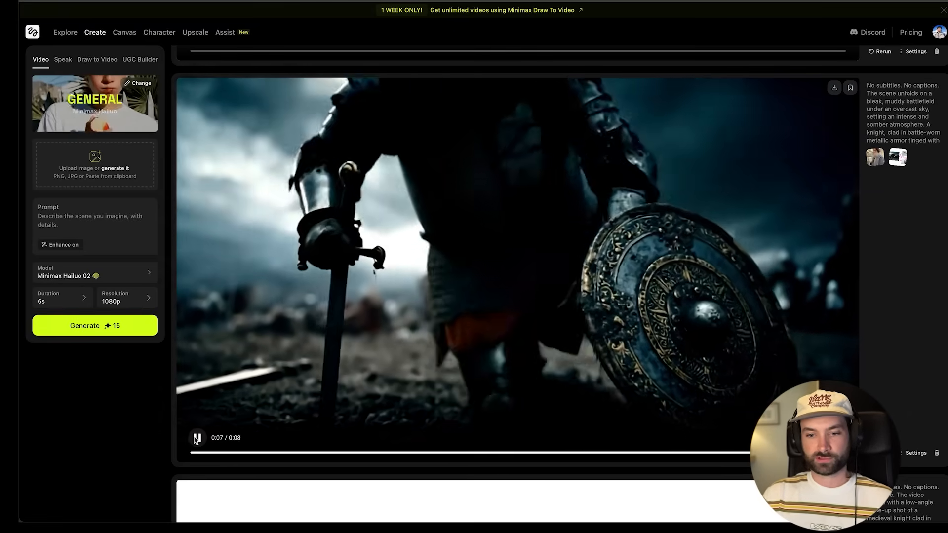
left_click(197, 438)
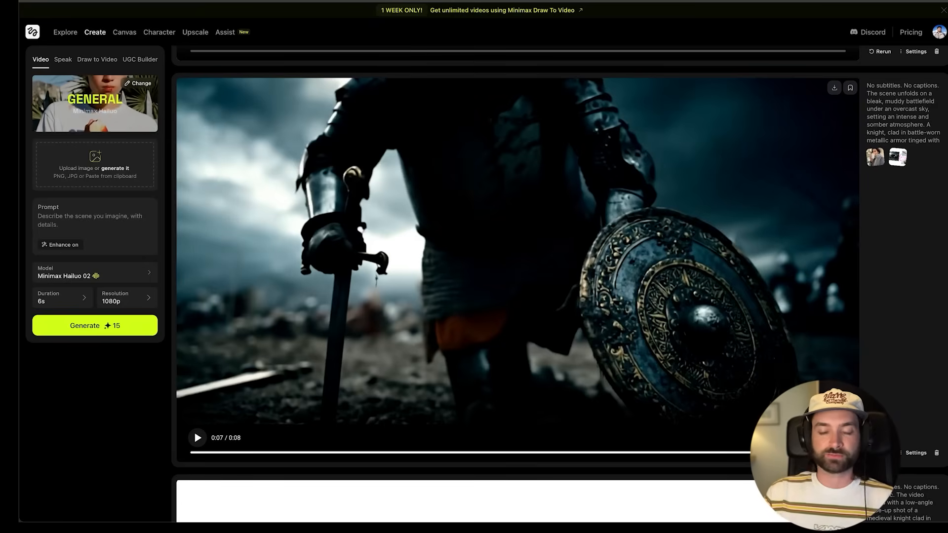
Look back through the generated transition videos, from the knight to the exploded Ray-Ban glasses, and open the Explore page
scroll(510, 328, "down", 8)
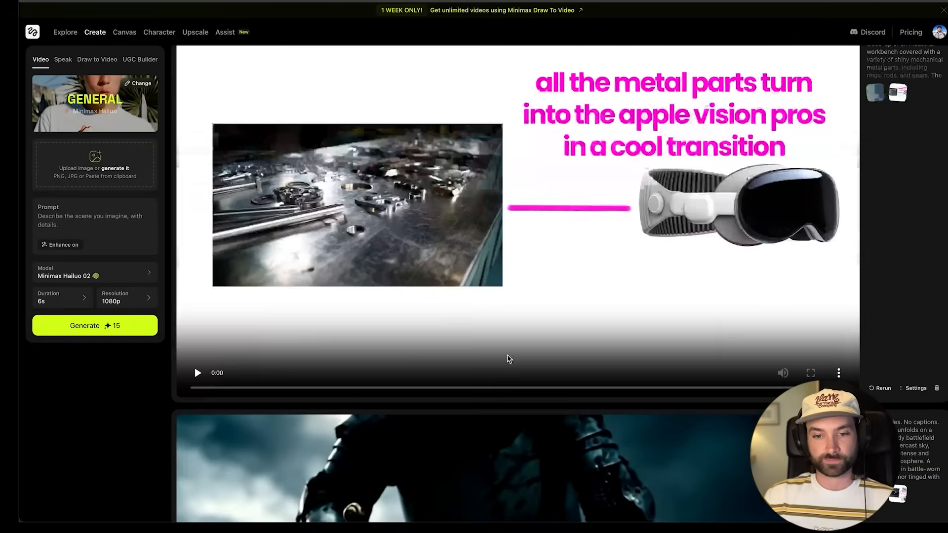
scroll(498, 400, "up", 15)
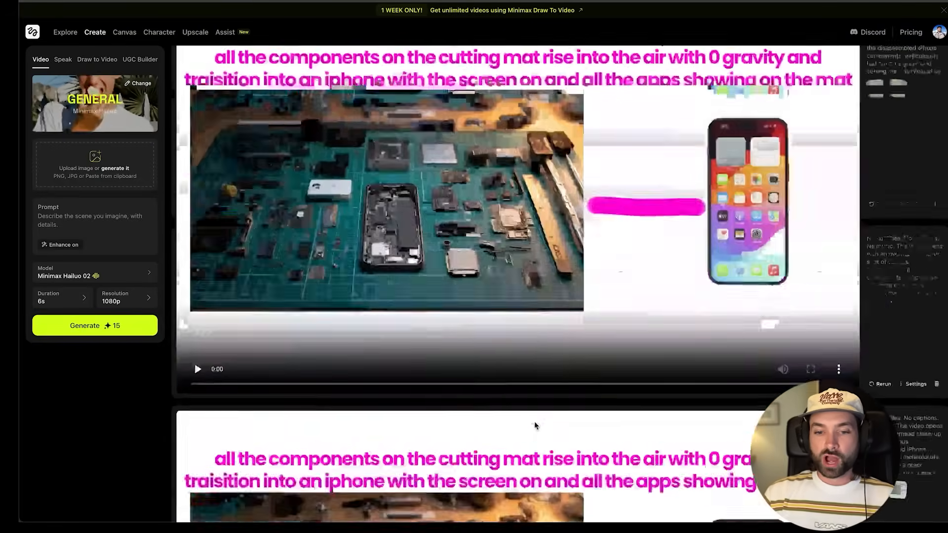
scroll(534, 423, "up", 10)
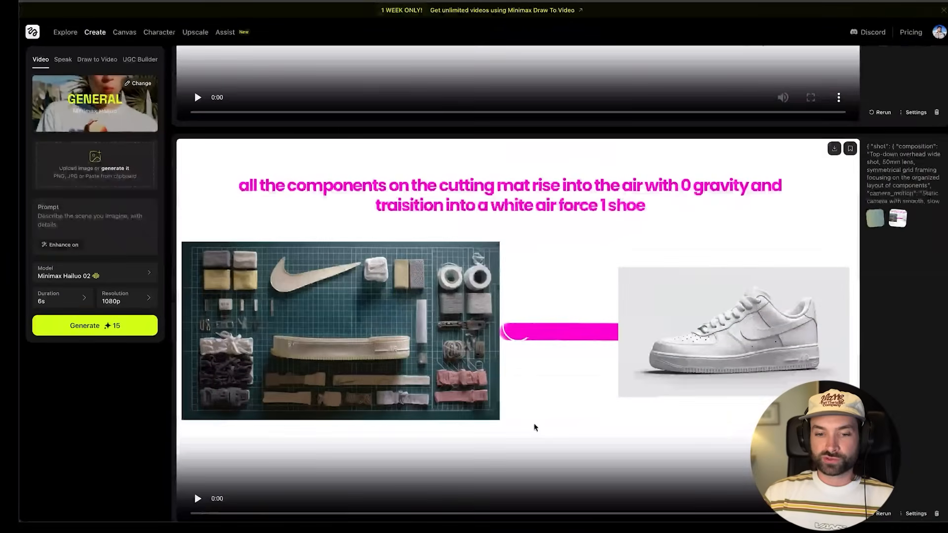
scroll(533, 424, "up", 15)
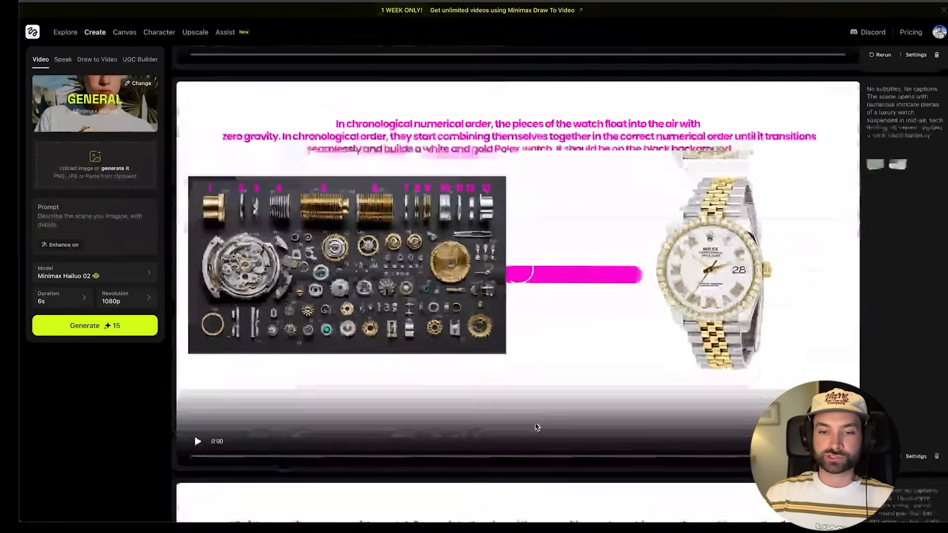
scroll(495, 398, "up", 15)
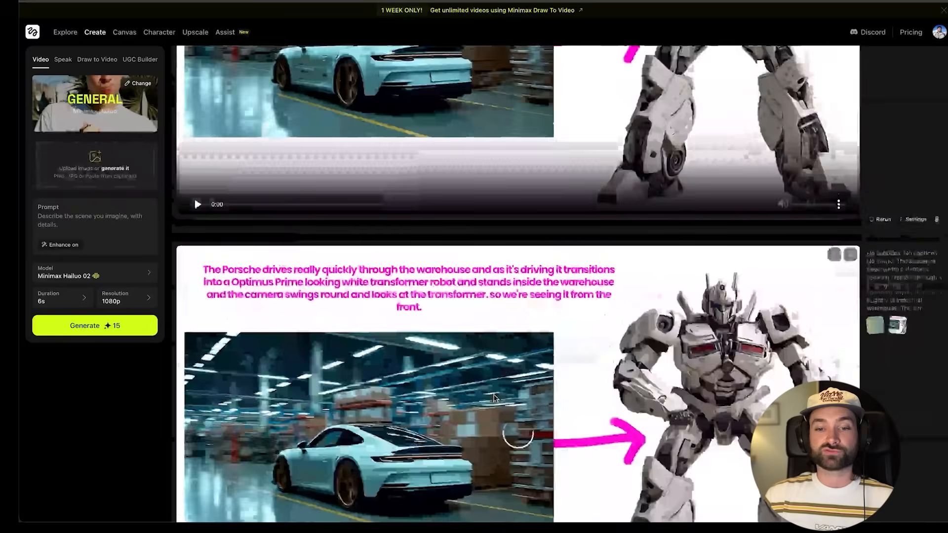
scroll(459, 337, "up", 15)
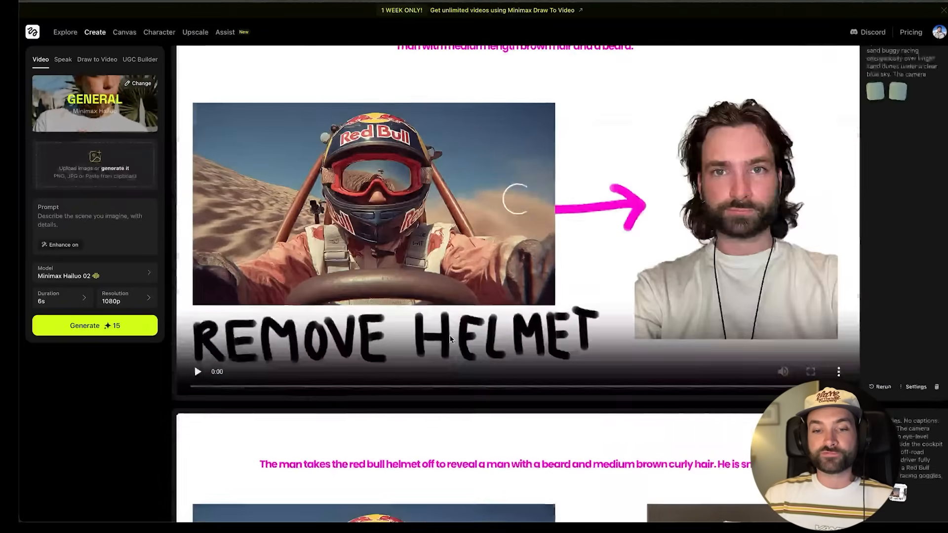
scroll(446, 289, "up", 15)
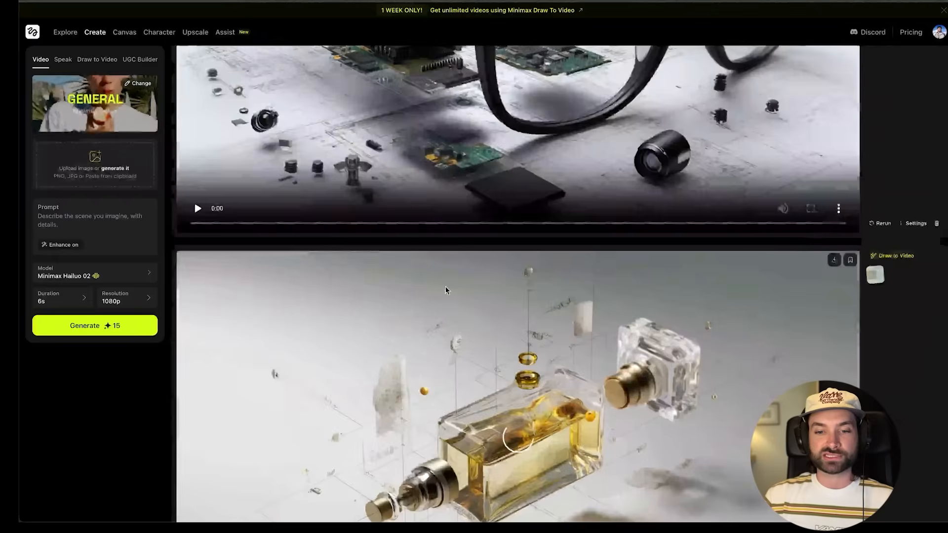
scroll(446, 288, "up", 10)
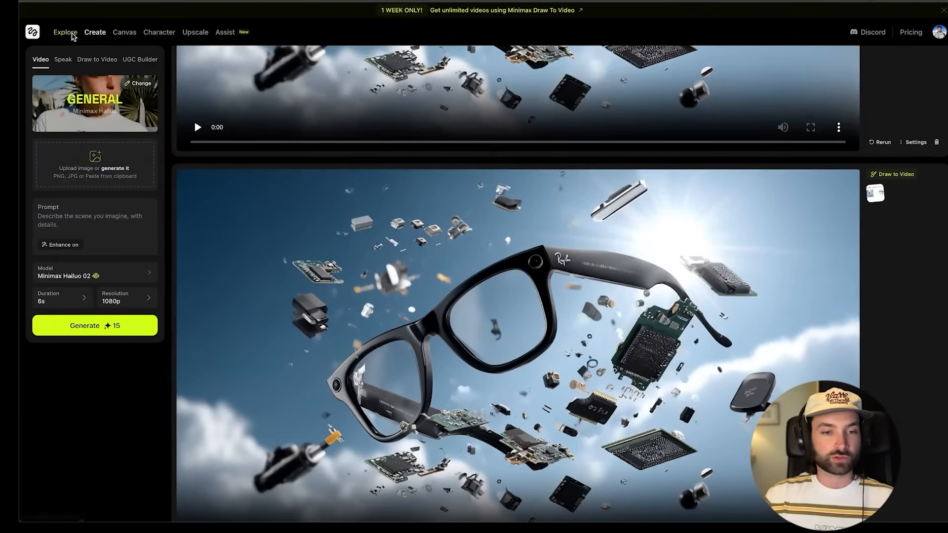
left_click(65, 32)
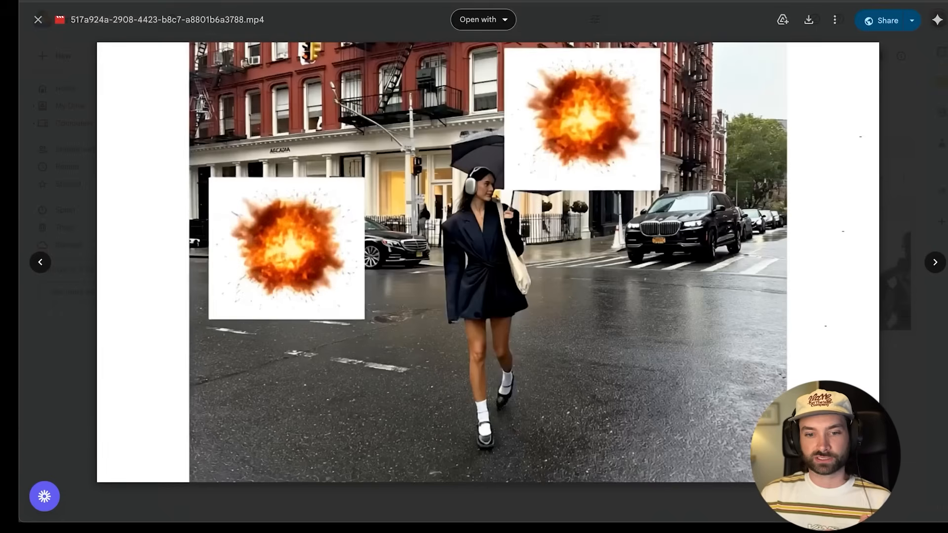
Switch to Google Drive, play and pause the street explosion video, and play the white sports car and robot video
mouse_move(699, 267)
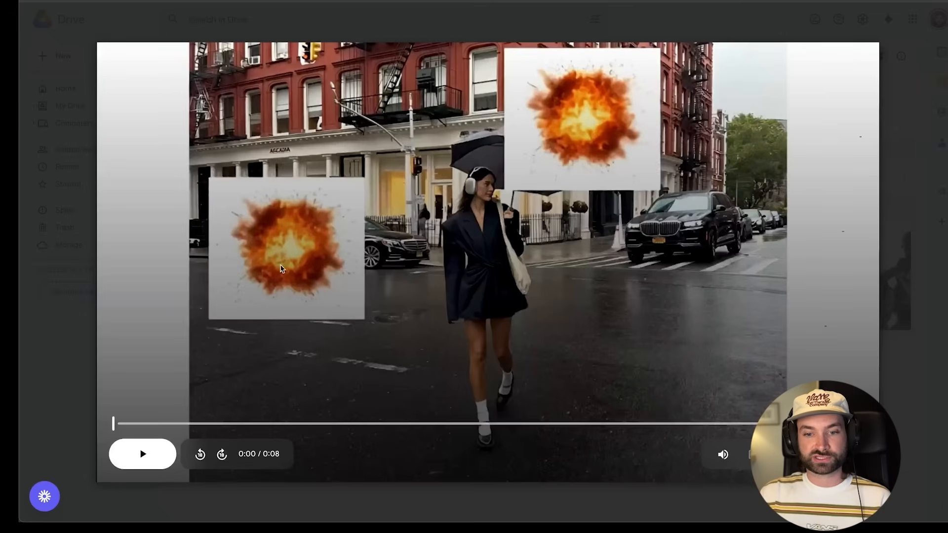
left_click(143, 450)
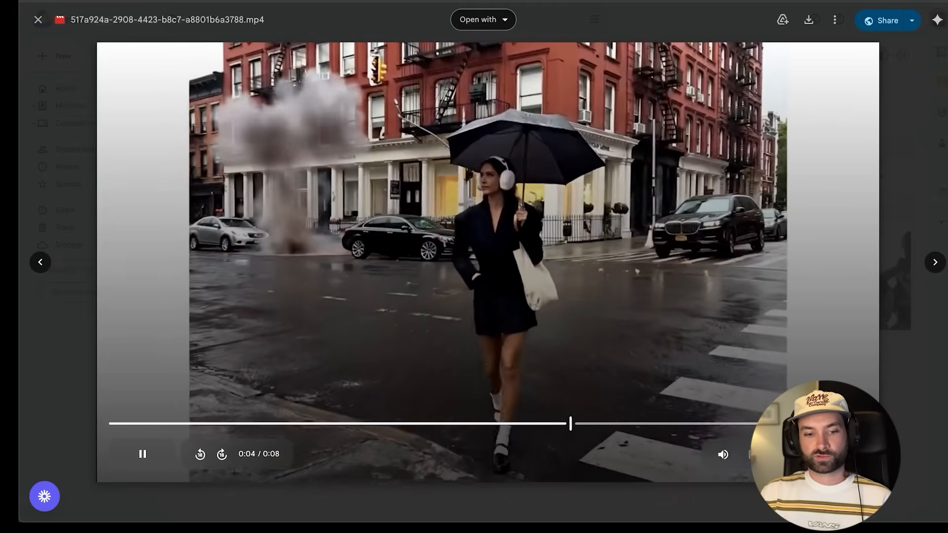
left_click(151, 461)
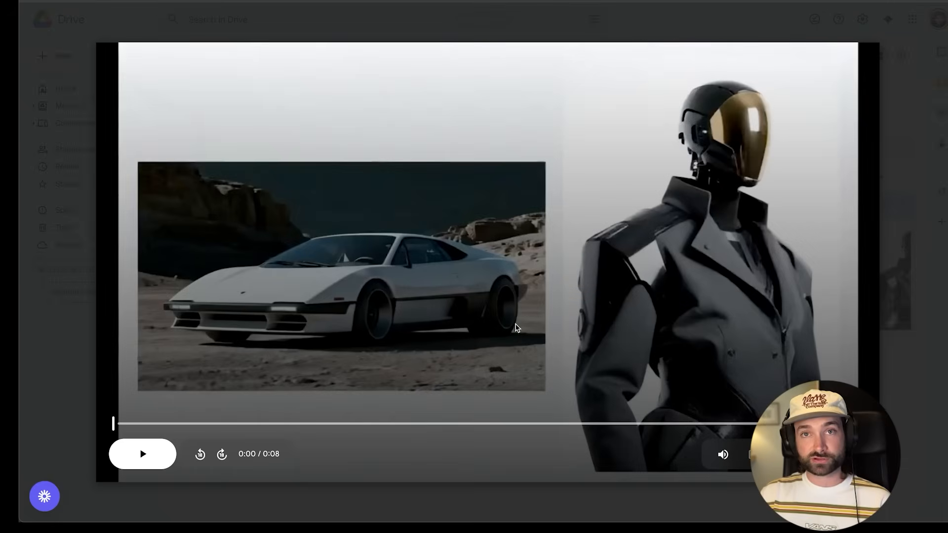
left_click(150, 456)
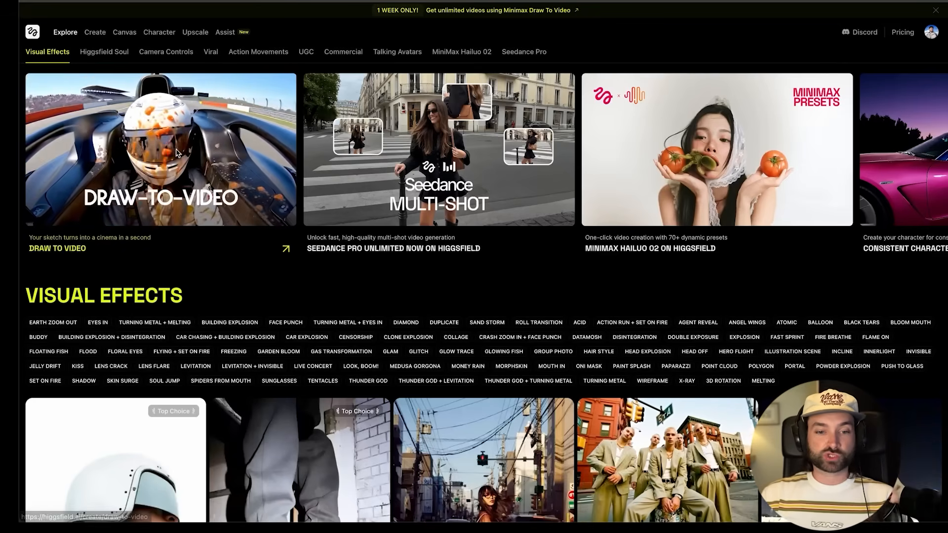
Switch to Higgsfield, start a blank Draw to Video canvas and set its model to Google Veo 3 Fast
left_click(172, 136)
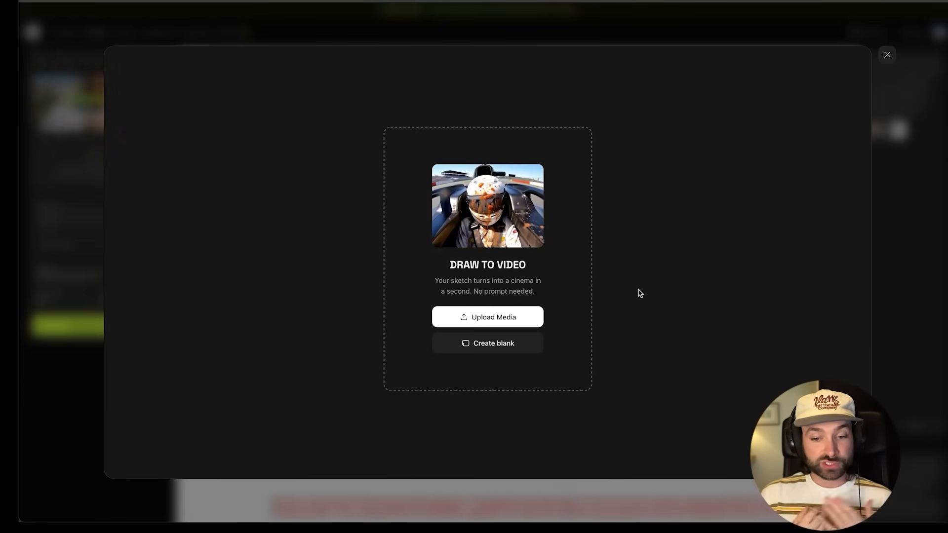
left_click(490, 353)
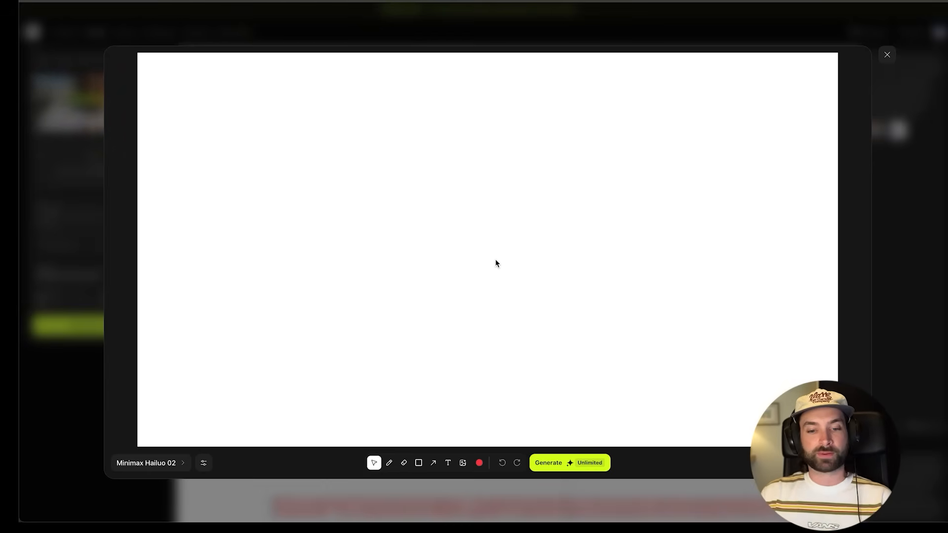
left_click(173, 464)
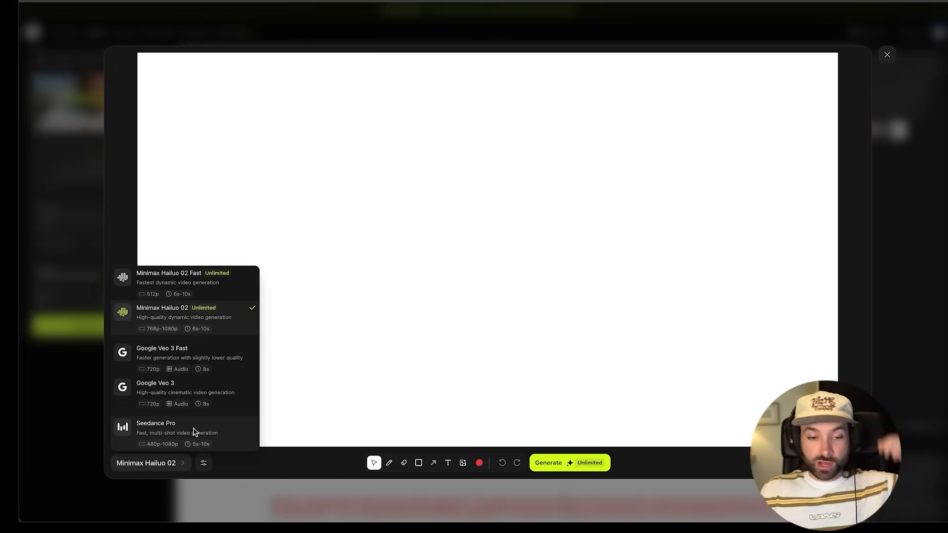
left_click(196, 358)
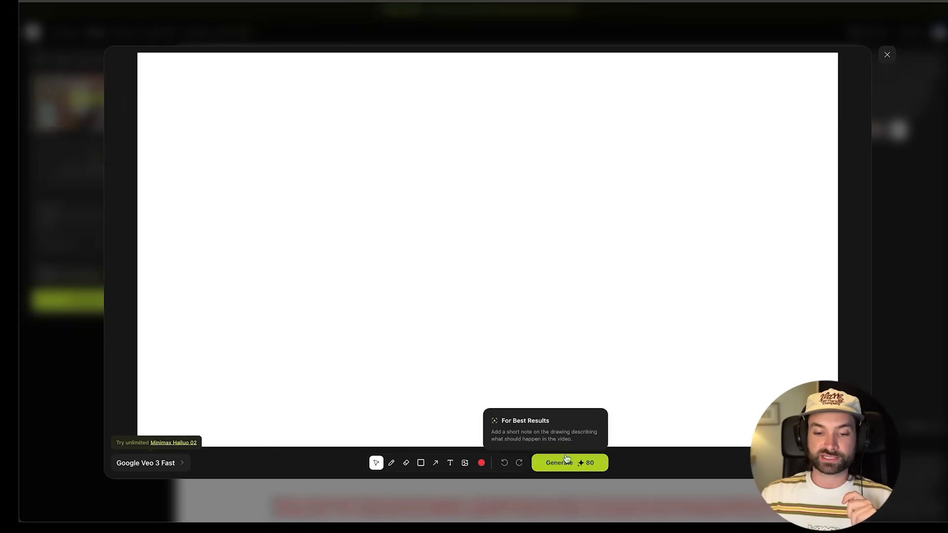
left_click(150, 463)
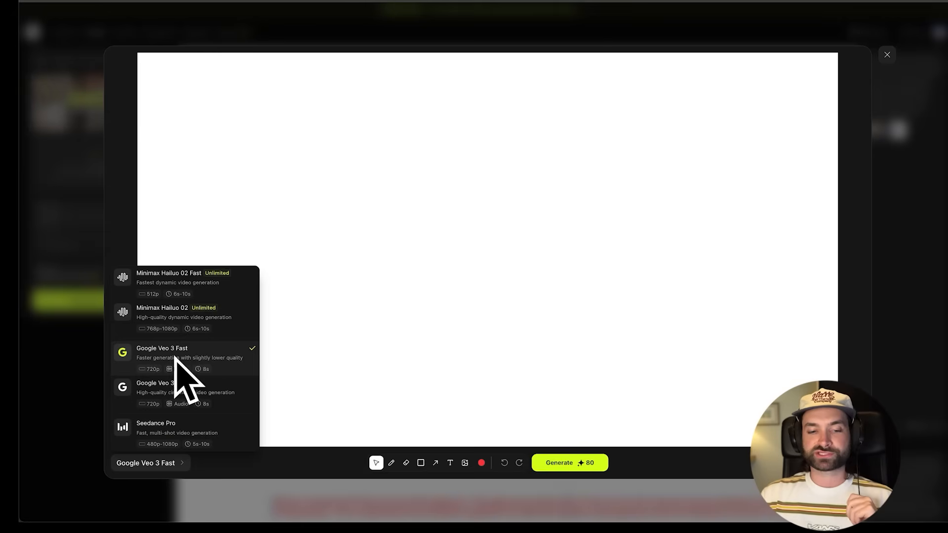
left_click(344, 305)
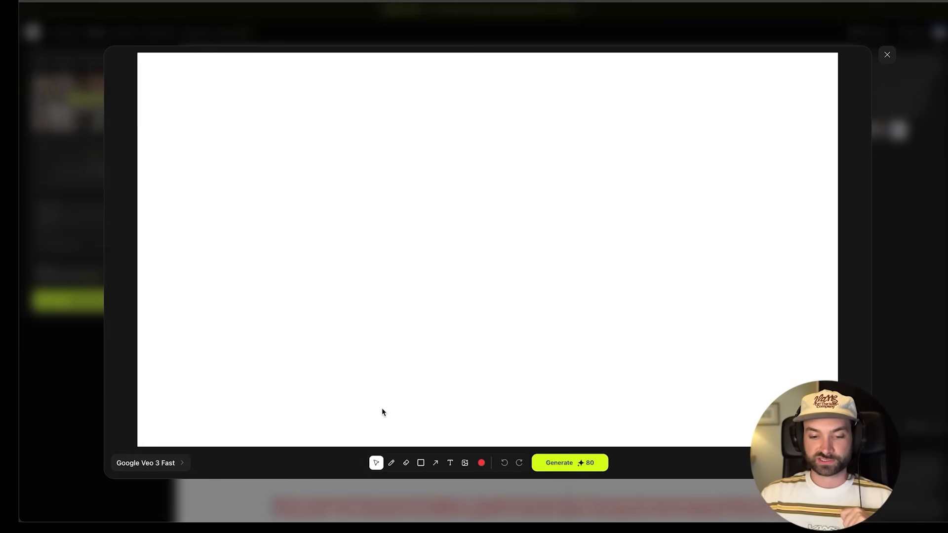
Try freehand red pencil outlines across the blank canvas and undo them
left_click(392, 464)
mouse_move(220, 169)
left_mouse_down()
mouse_move(387, 262)
mouse_move(401, 151)
mouse_move(477, 213)
mouse_move(527, 188)
mouse_move(603, 187)
mouse_move(649, 159)
mouse_move(716, 189)
mouse_move(731, 297)
mouse_move(519, 310)
mouse_move(431, 337)
mouse_move(300, 307)
mouse_move(212, 252)
mouse_move(224, 169)
left_mouse_up()
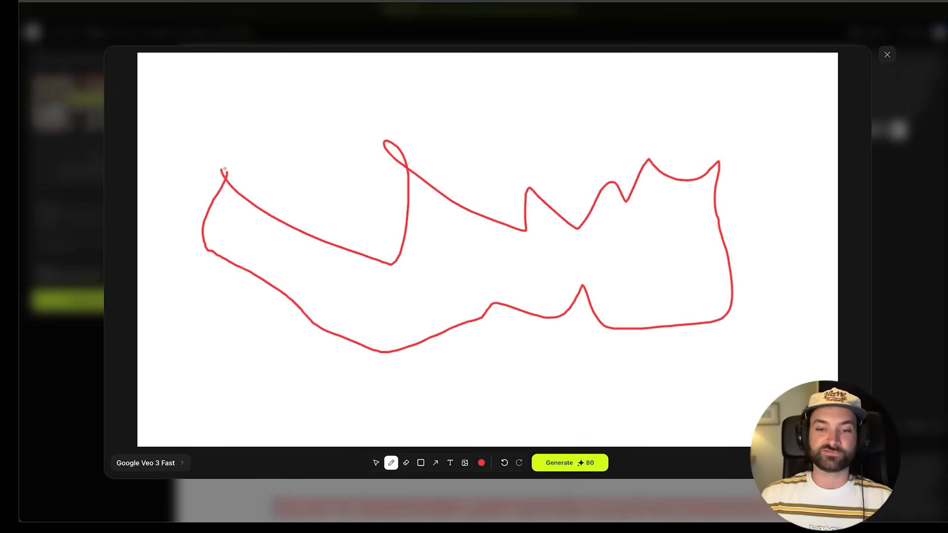
key("ctrl+z")
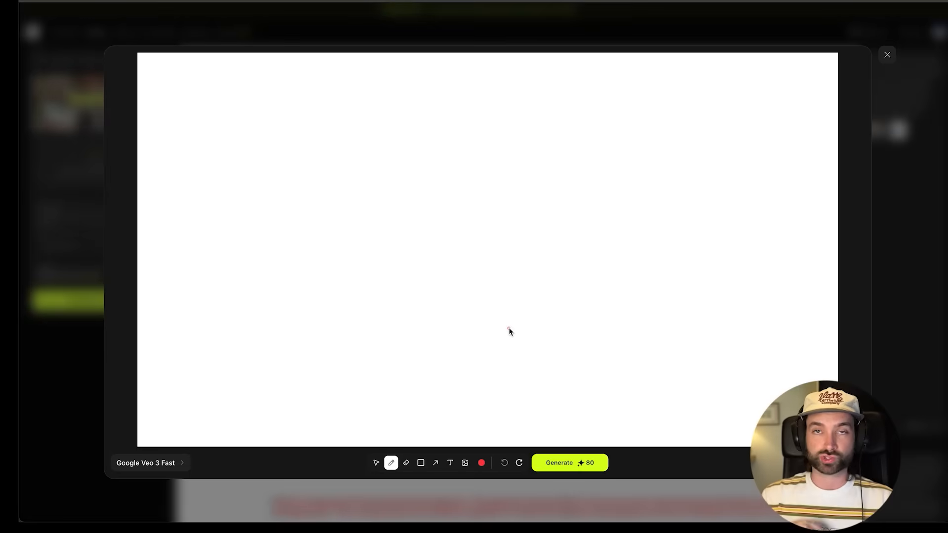
mouse_move(374, 197)
left_mouse_down()
mouse_move(351, 226)
mouse_move(575, 197)
mouse_move(645, 233)
left_mouse_up()
key("ctrl+z")
Draw a short red curved pencil stroke on the left half of the canvas and erase its lower part
left_click_drag(323, 295, 348, 221)
mouse_move(550, 213)
left_mouse_down()
mouse_move(567, 179)
mouse_move(425, 173)
left_mouse_up()
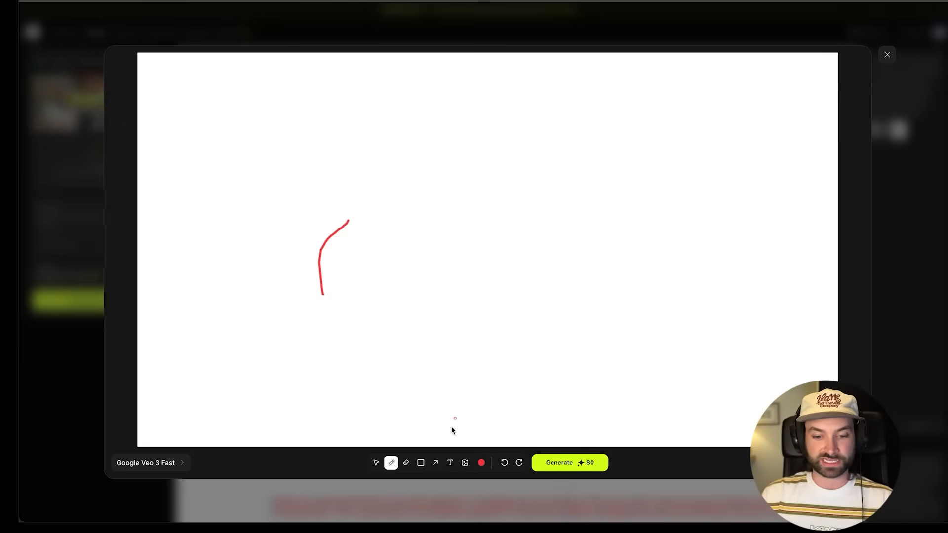
left_click(406, 462)
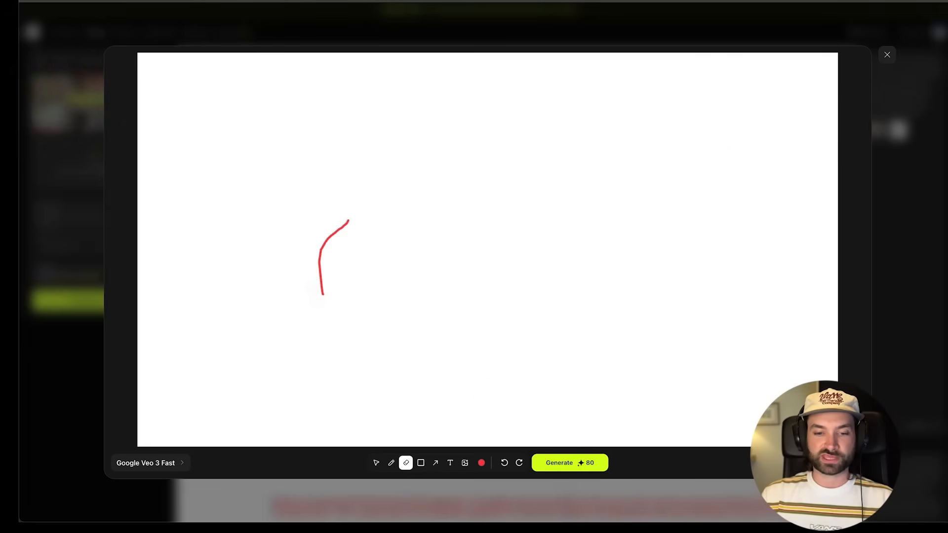
left_click_drag(324, 299, 319, 256)
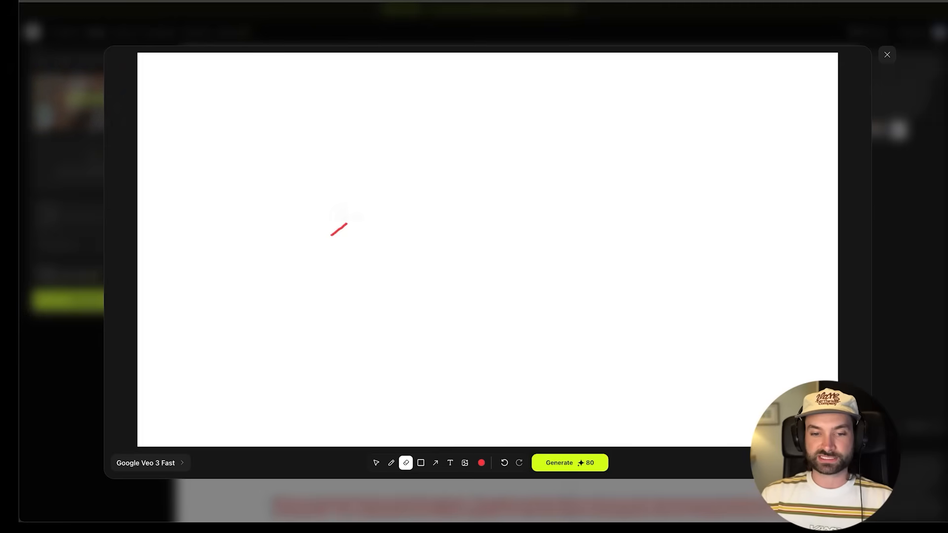
left_click_drag(346, 215, 339, 217)
key("ctrl+z")
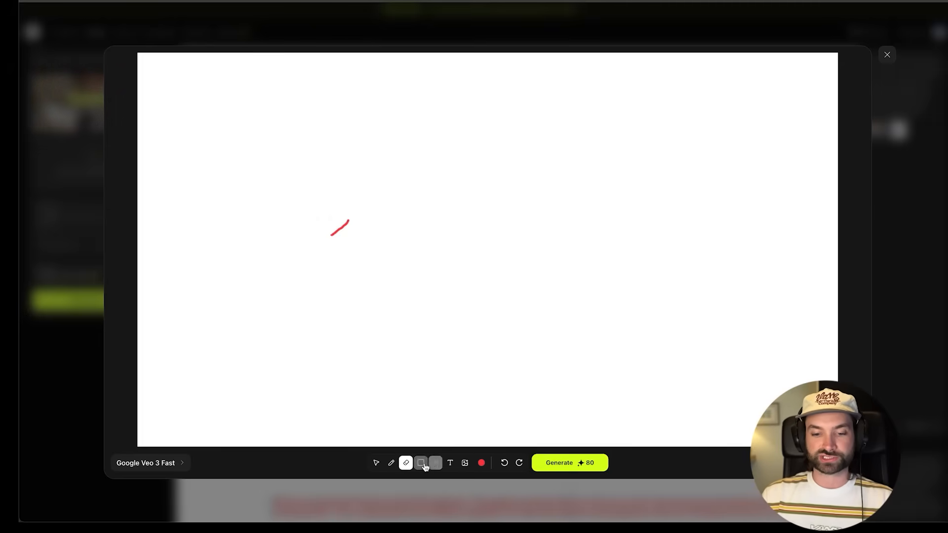
Try a large red rectangle around the remaining pencil stroke and undo it
left_click(421, 463)
left_click_drag(263, 134, 485, 391)
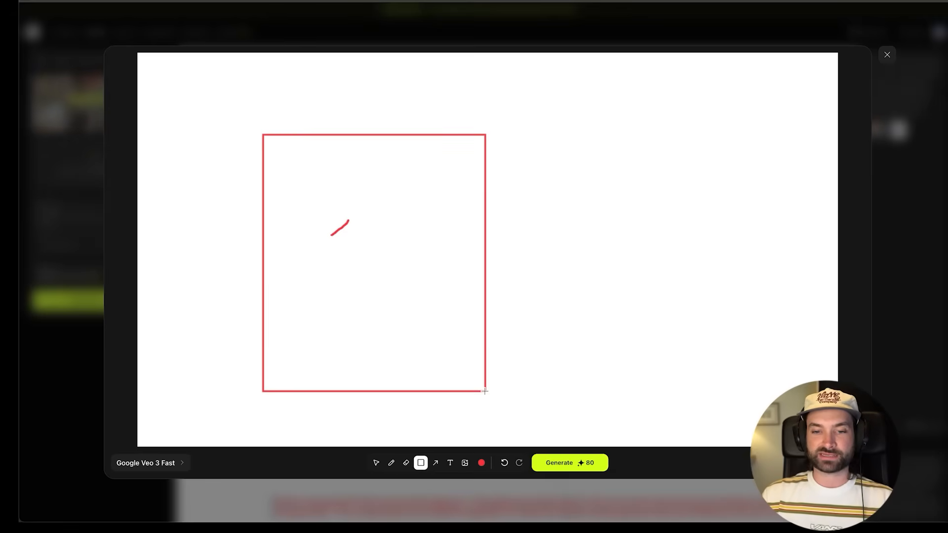
key("ctrl+z")
key("ctrl+z")
key("ctrl+z")
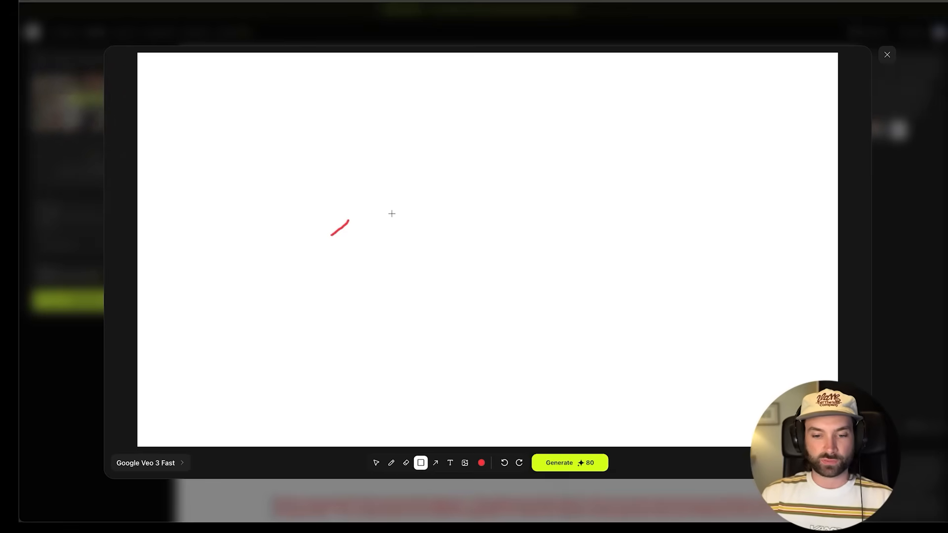
Insert the image of phone components on a cutting mat, shrink it and place it on the canvas's left half
left_click(465, 464)
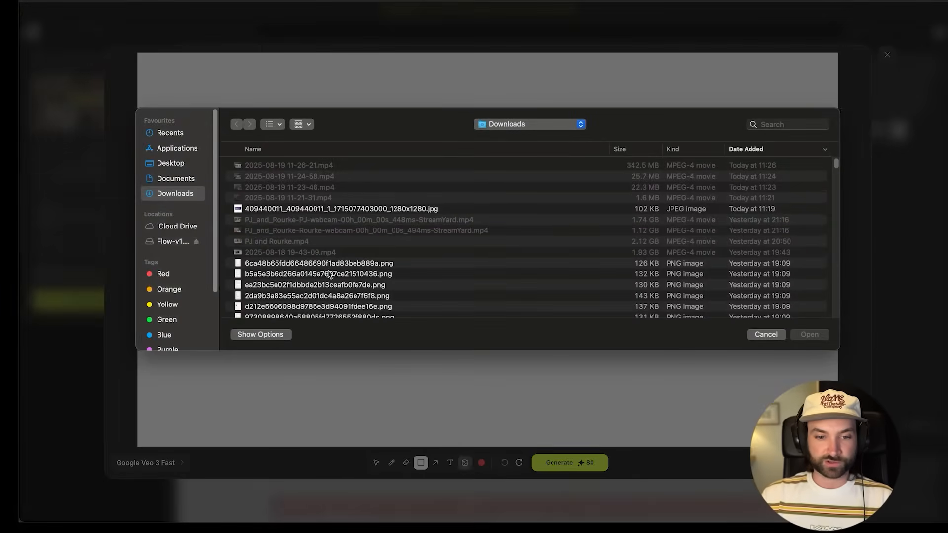
double_click(301, 209)
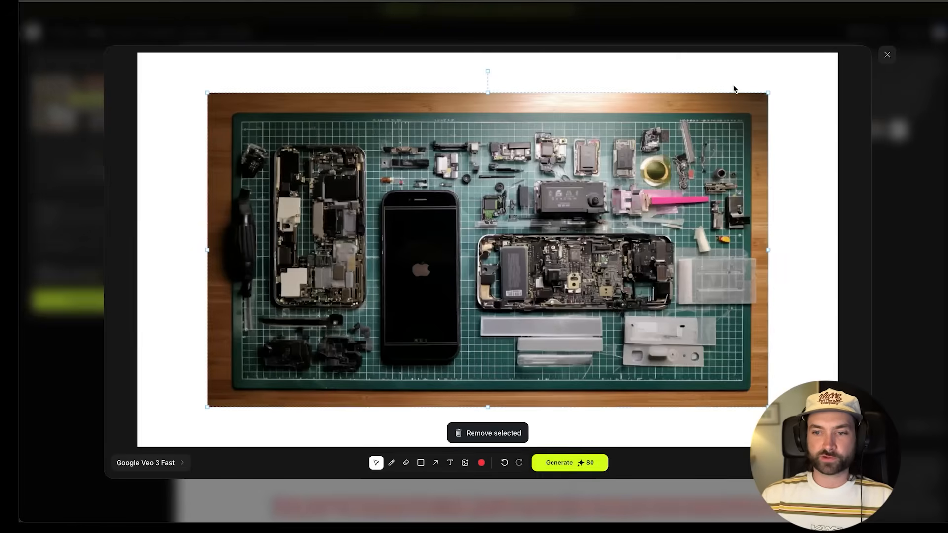
left_click_drag(768, 92, 578, 216)
left_click_drag(502, 287, 443, 215)
left_click(582, 219)
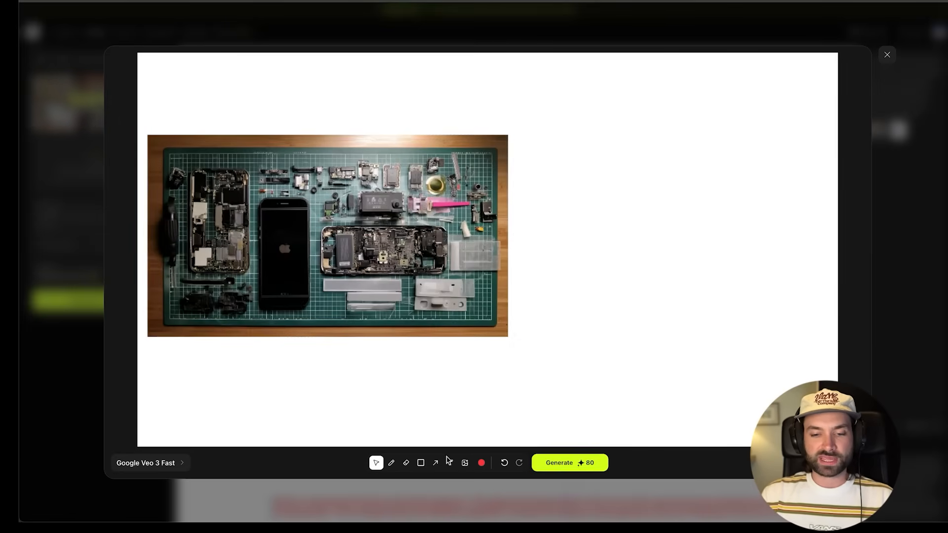
Draw a red rectangle around the intact phone on the mat and an arrow from it towards the blank right side
left_click(419, 463)
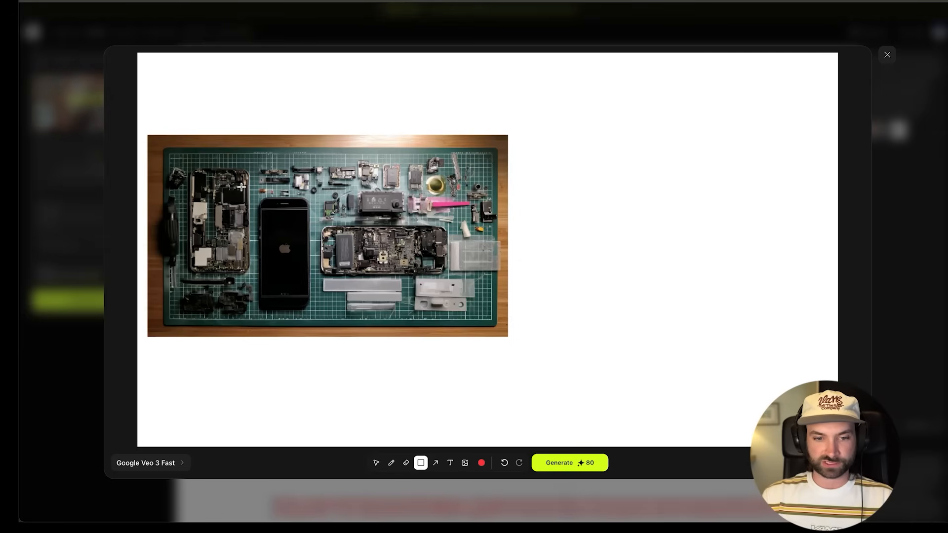
left_click_drag(244, 184, 315, 338)
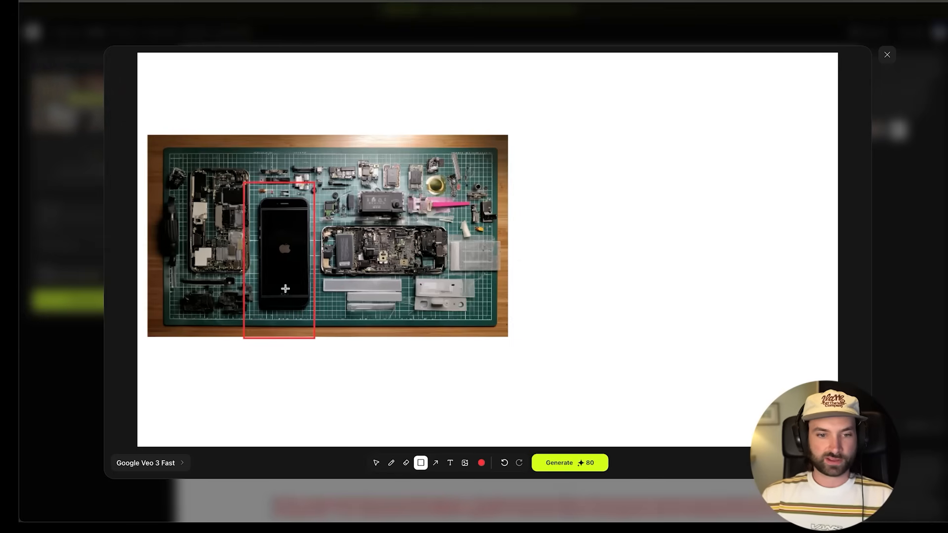
left_click(436, 467)
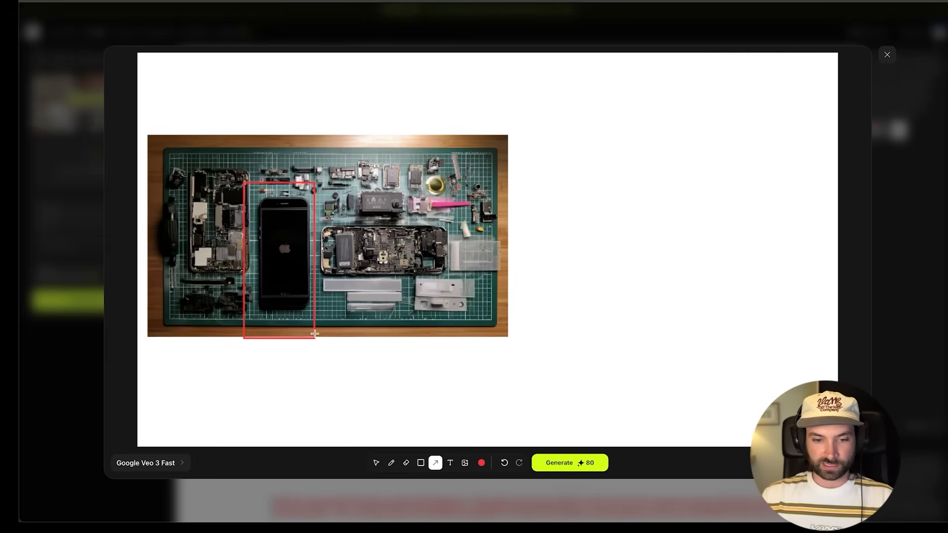
mouse_move(315, 324)
left_mouse_down()
mouse_move(427, 357)
mouse_move(539, 360)
mouse_move(557, 341)
mouse_move(563, 298)
mouse_move(540, 243)
mouse_move(535, 252)
left_mouse_up()
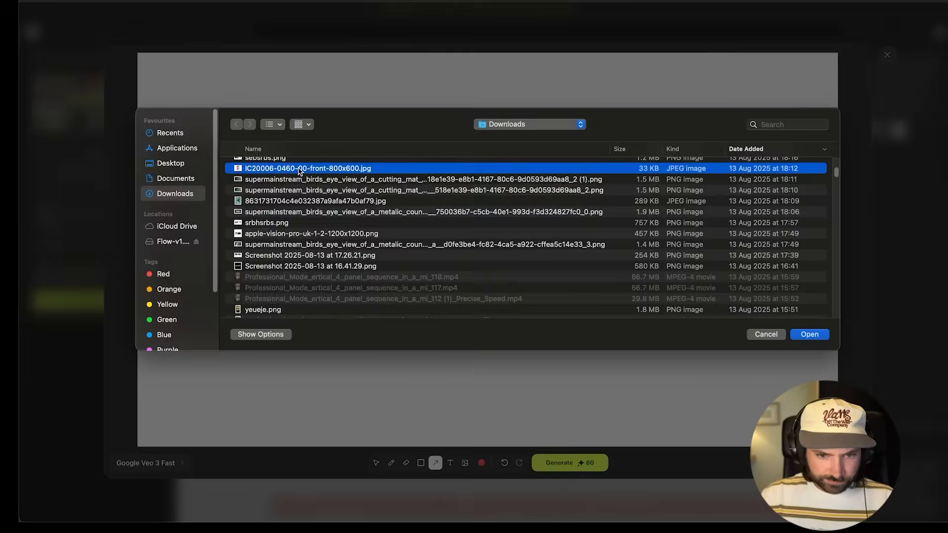
key("space")
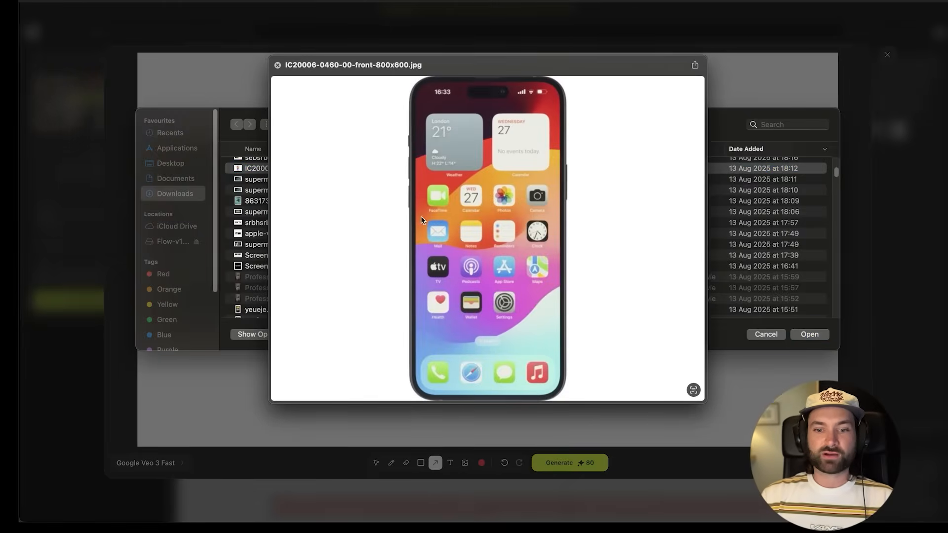
left_click_drag(426, 65, 560, 29)
key("space")
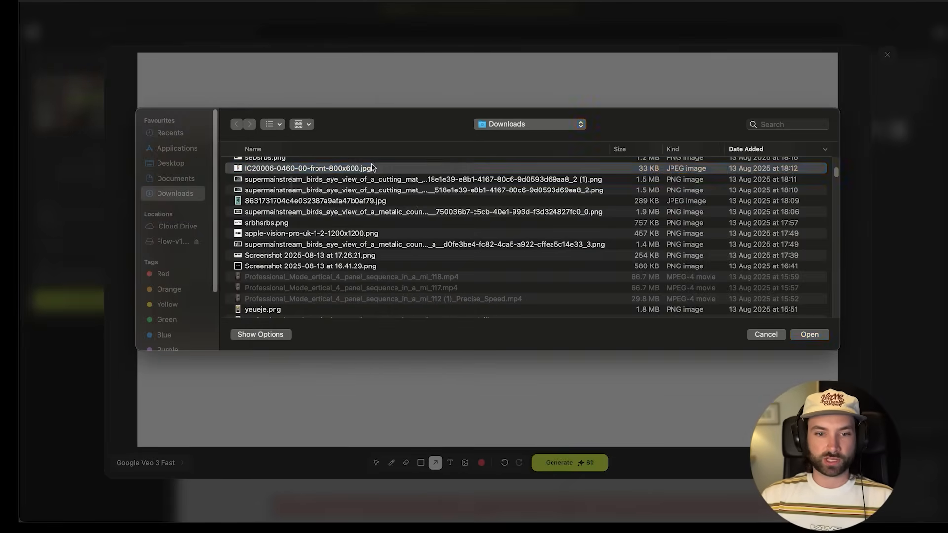
key("Return")
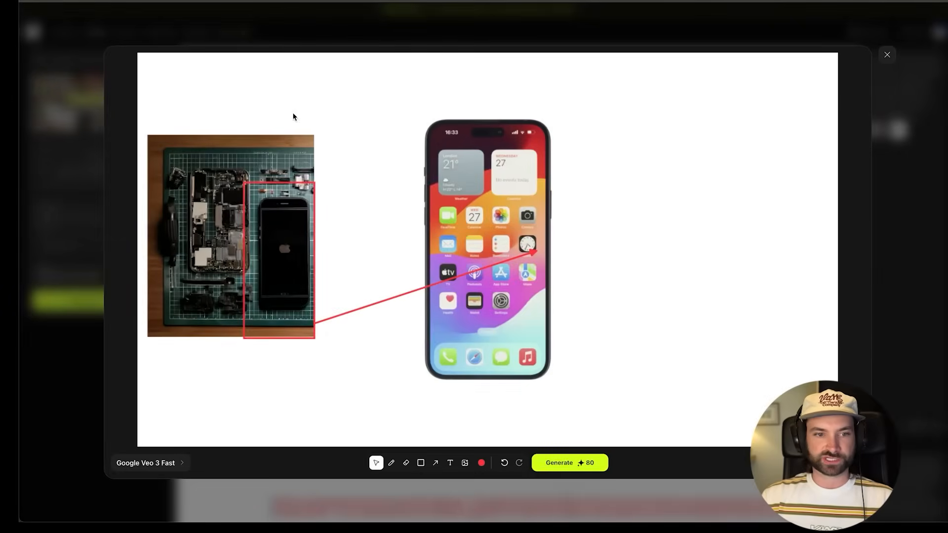
Move the inserted phone image to the canvas's right side, clear of the cutting mat image, and enlarge it to nearly full canvas height
left_click(497, 188)
left_click_drag(497, 188, 693, 179)
left_click_drag(496, 117, 648, 198)
left_click_drag(737, 257, 618, 193)
left_click_drag(726, 158, 789, 121)
left_click_drag(695, 148, 692, 192)
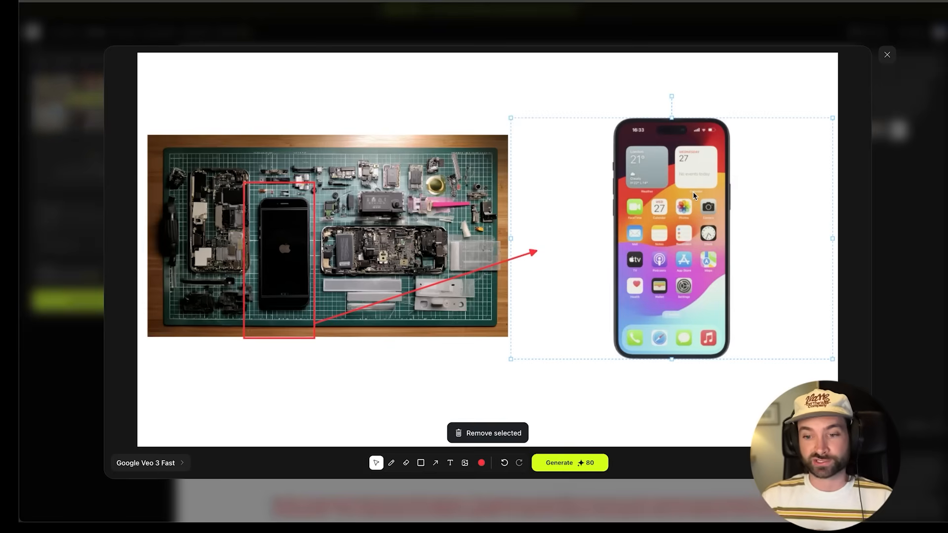
left_click_drag(692, 191, 786, 208)
left_click_drag(786, 209, 749, 190)
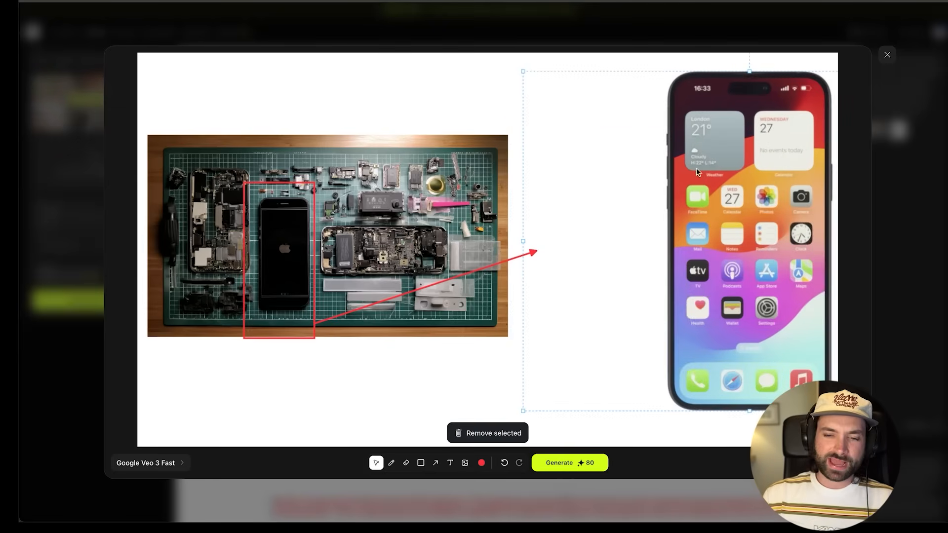
left_click(454, 394)
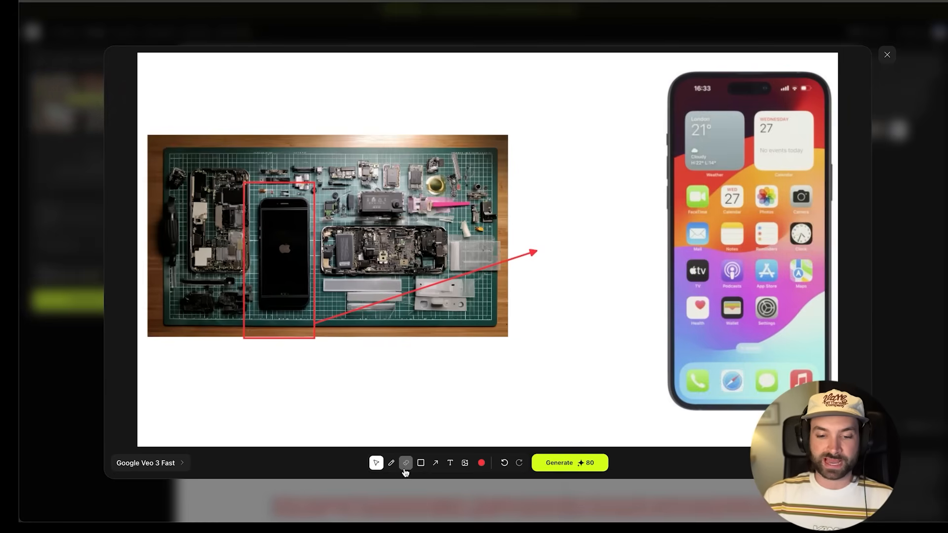
Add the text "The black iphone rises up into the air and all of the constituent parts of the iphone also rise into the air with 0 gravity."
left_click(450, 464)
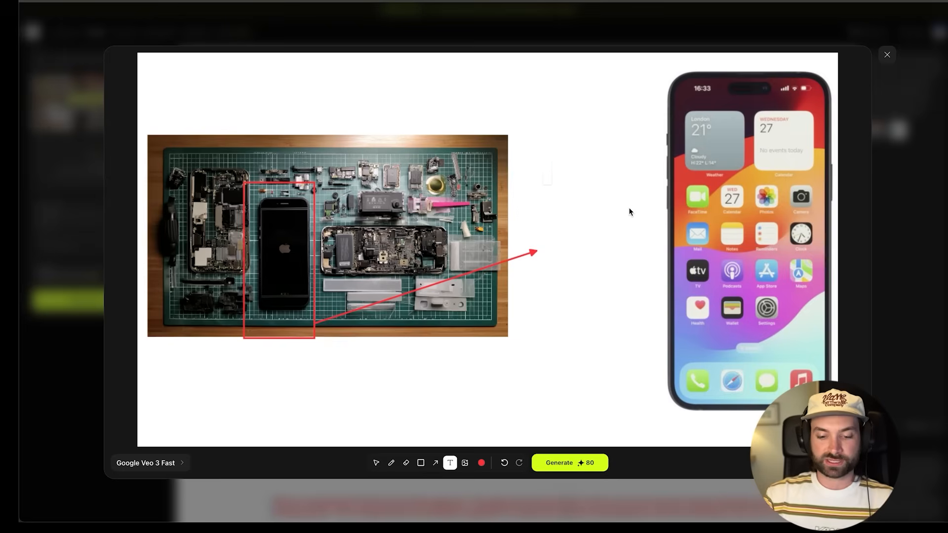
left_click(534, 140)
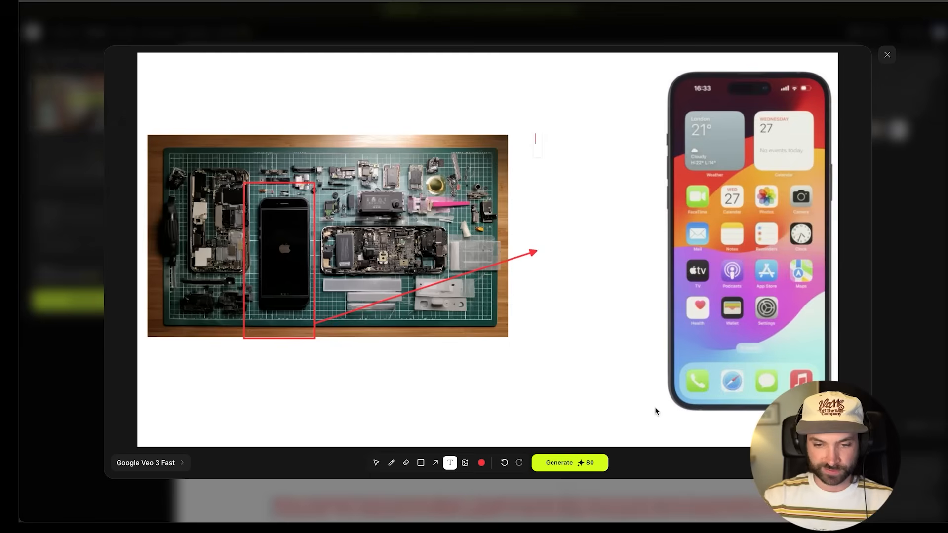
type("The")
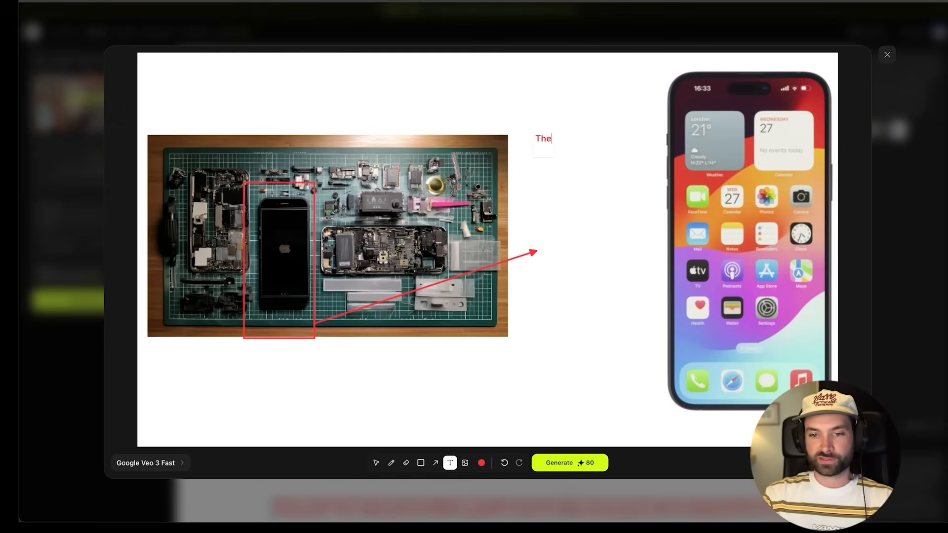
type(" black iphone ri")
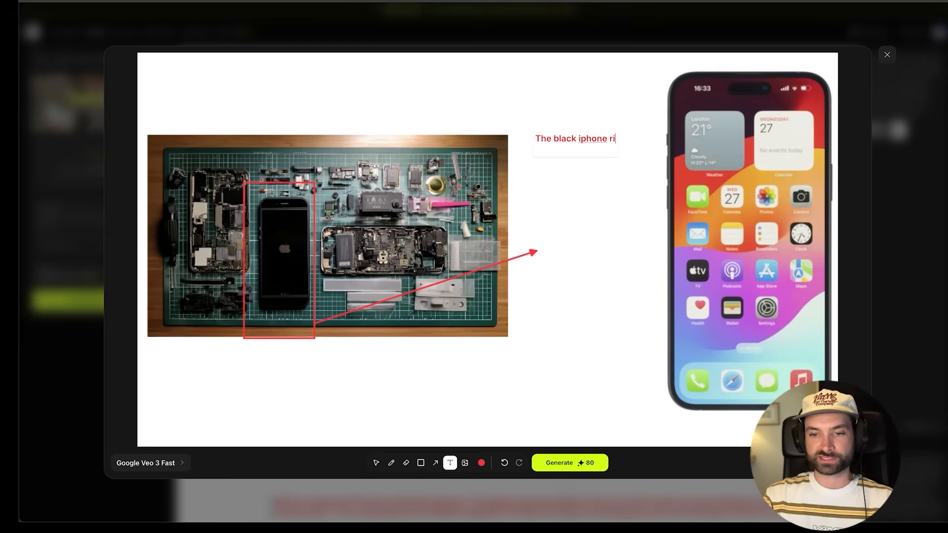
type("ses up into the alr and")
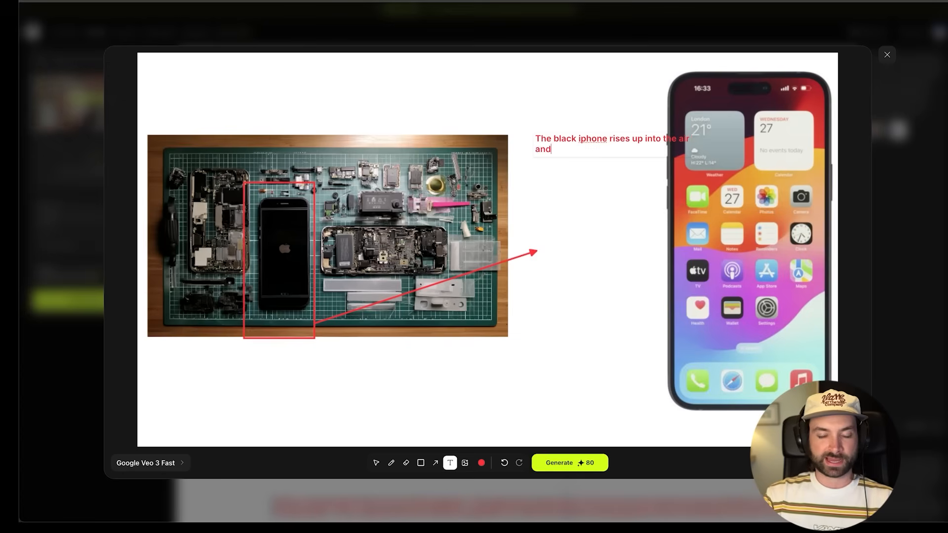
type(" all of the consis")
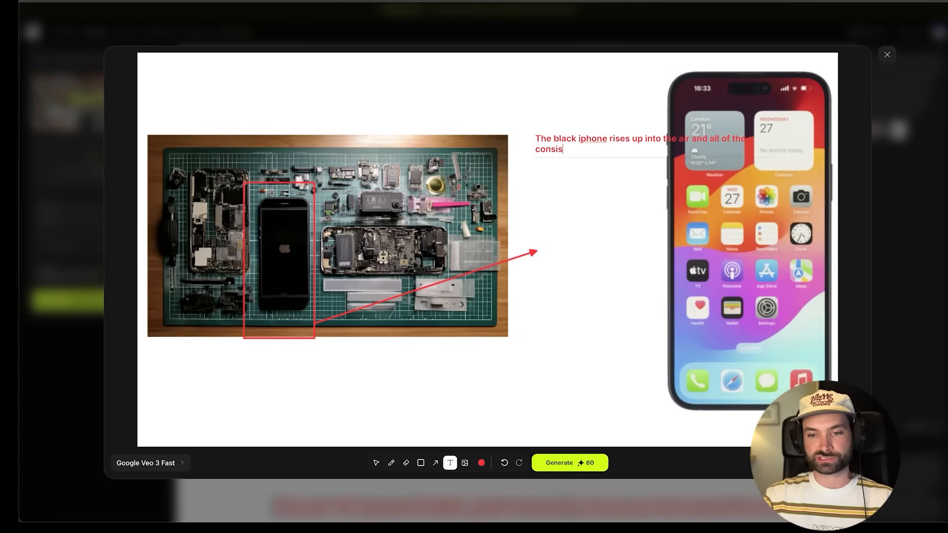
key("BackSpace")
type("itui")
key("BackSpace")
type("ent")
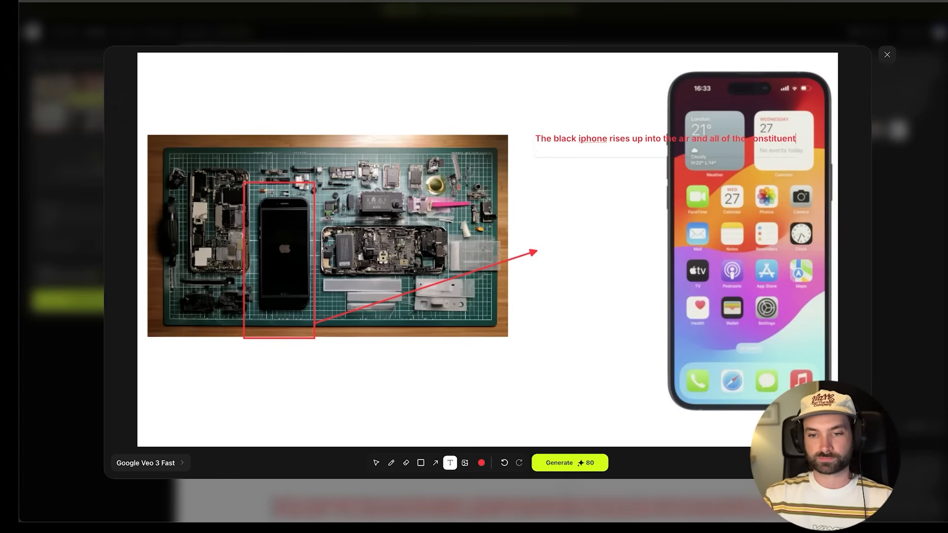
type(" part of the iph")
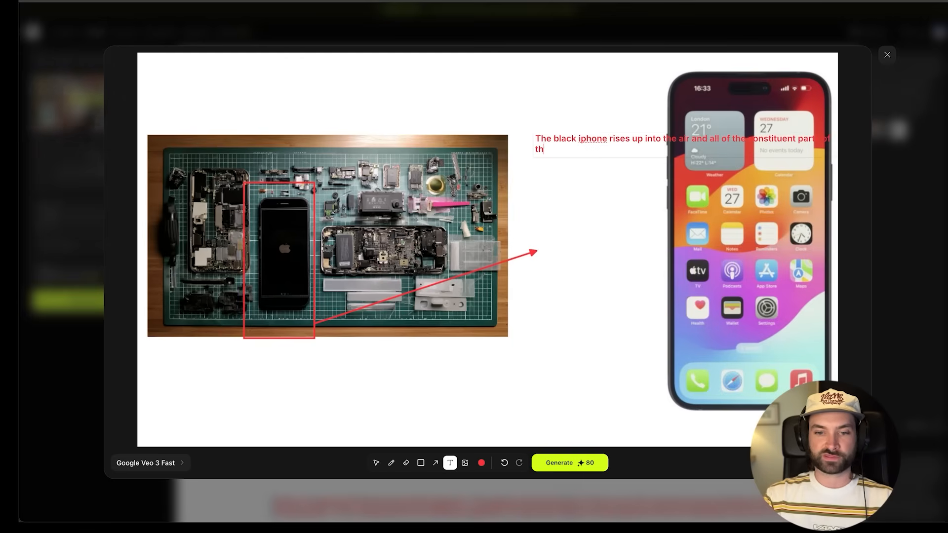
type("one als")
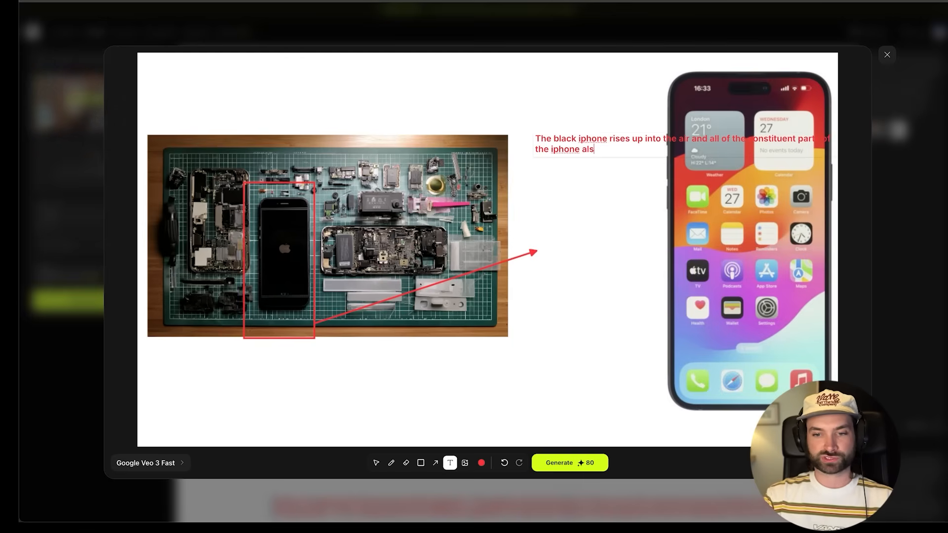
type("o rise into the air with 0")
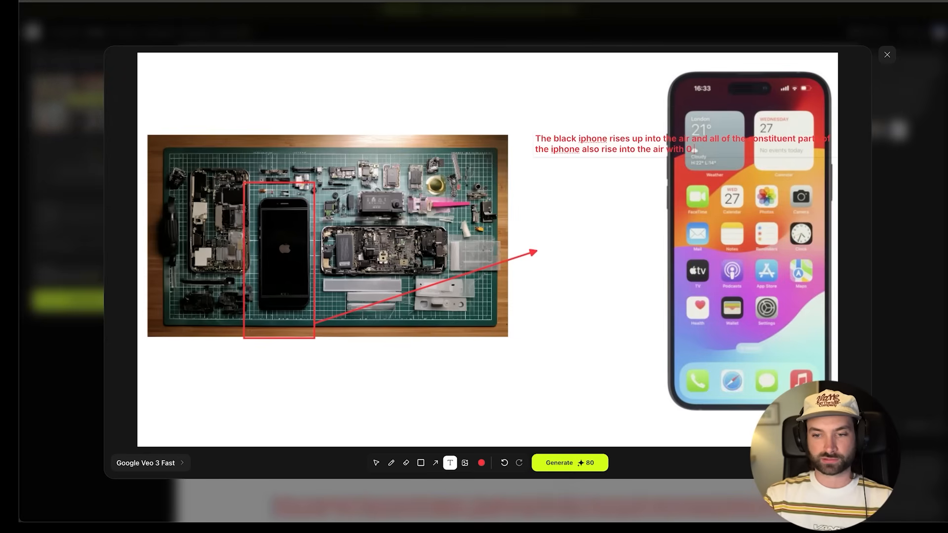
type(" gravity.")
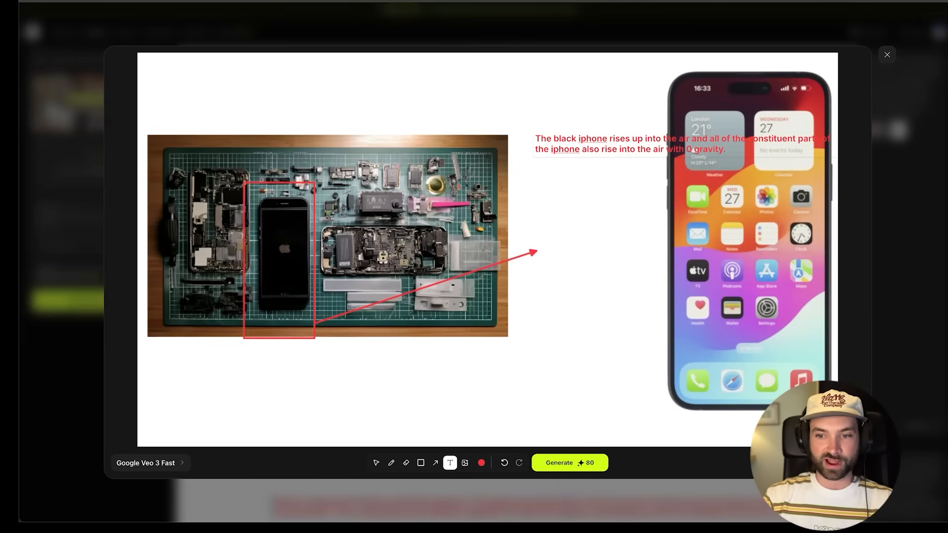
Continue the text with "The tech components combine in mid air and creates a smooth transition into an iphone with the screen on."
type("The tech components combin")
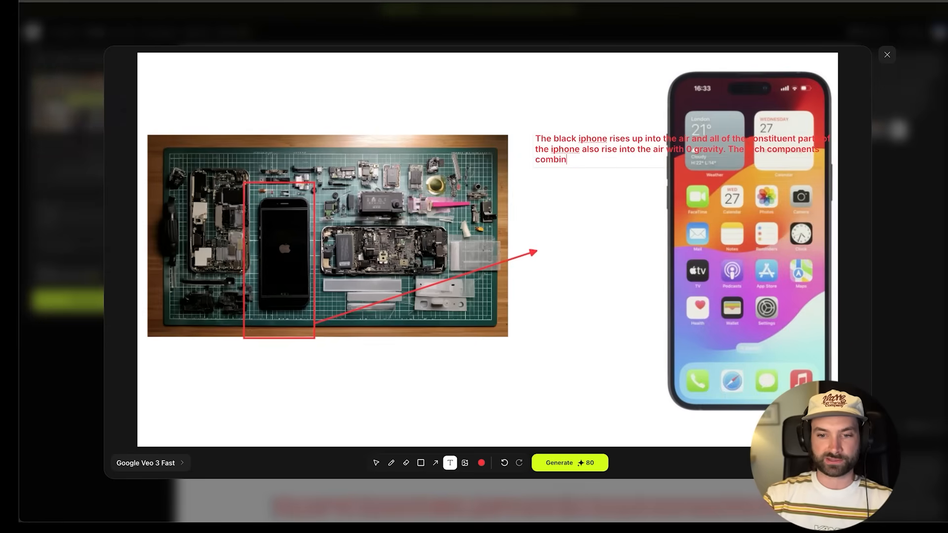
type("e in mid air a")
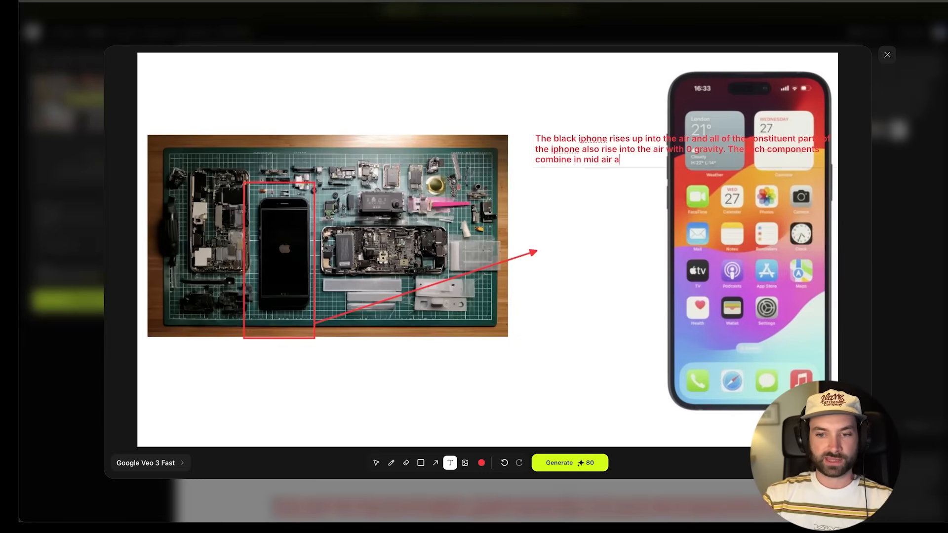
type("nd creates a smooth transiti")
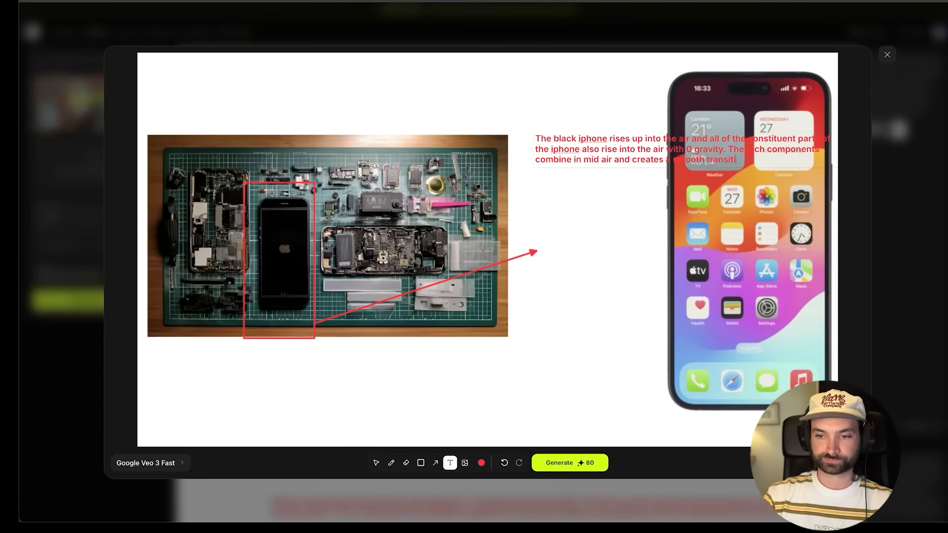
type("on into the iphone whi")
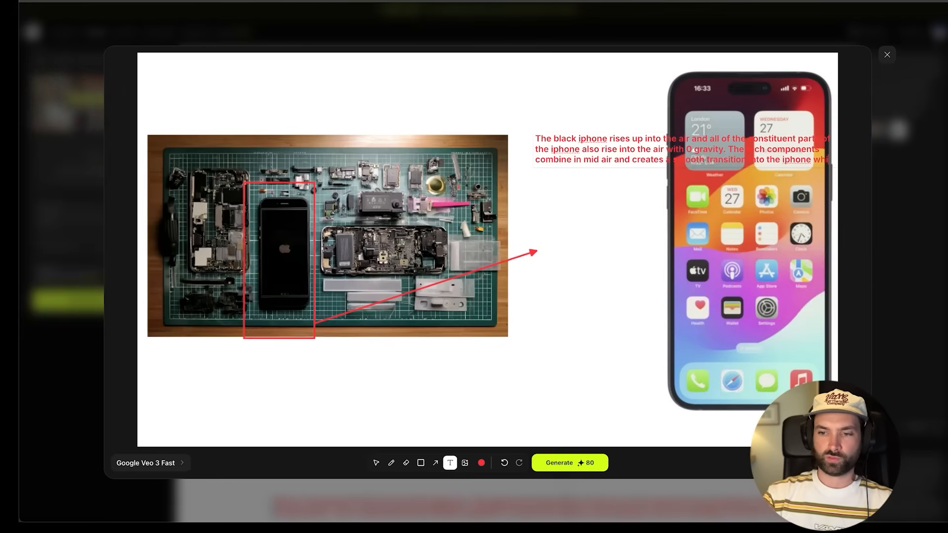
key("BackSpace")
key("BackSpace")
key("BackSpace")
key("BackSpace")
key("BackSpace")
key("BackSpace")
key("BackSpace")
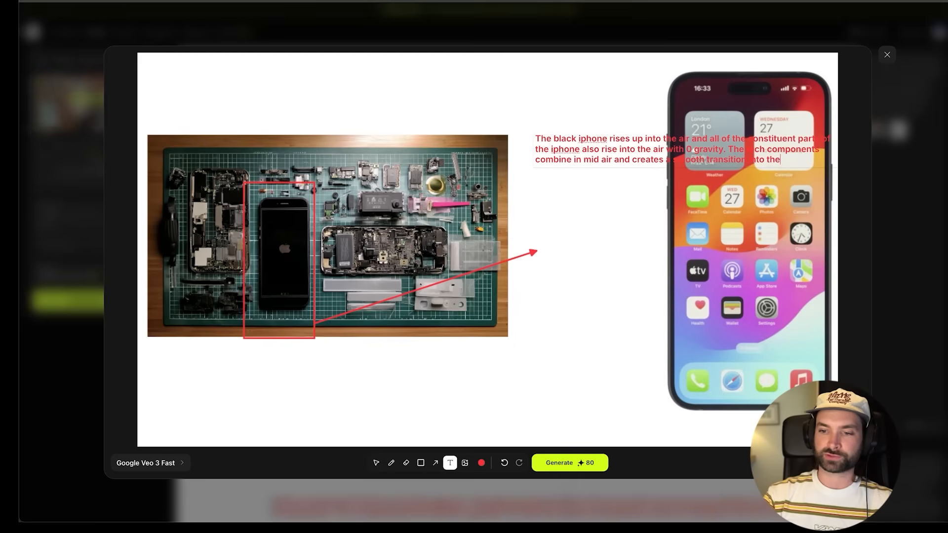
type("an iphone")
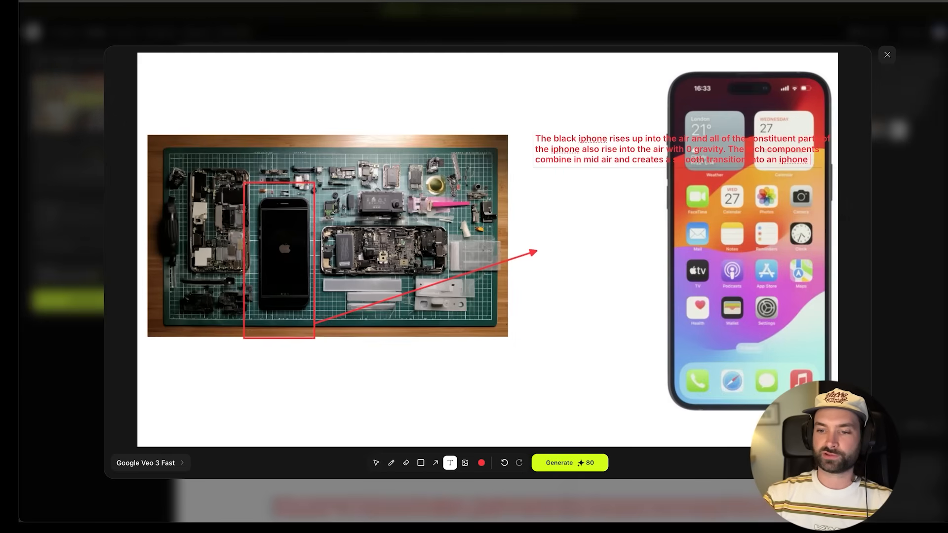
type(" with the")
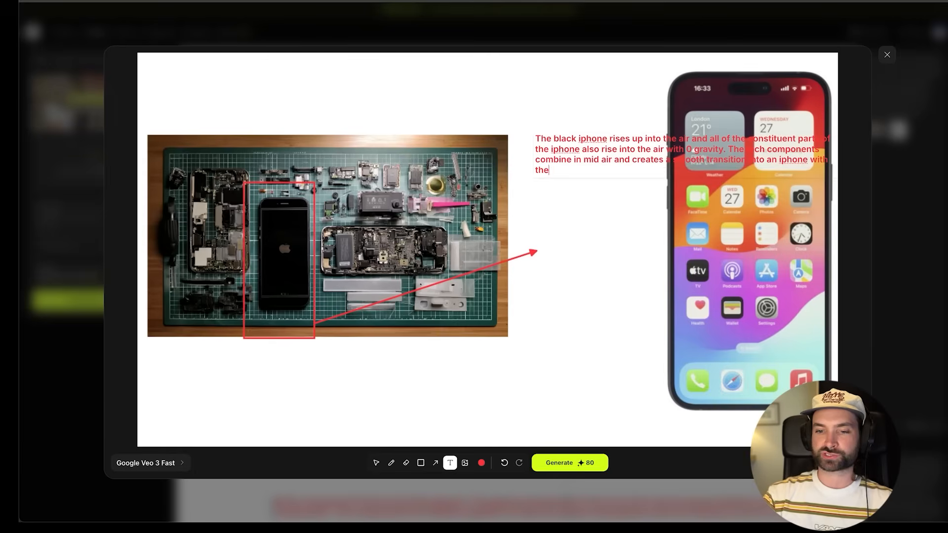
type(" screen on. ")
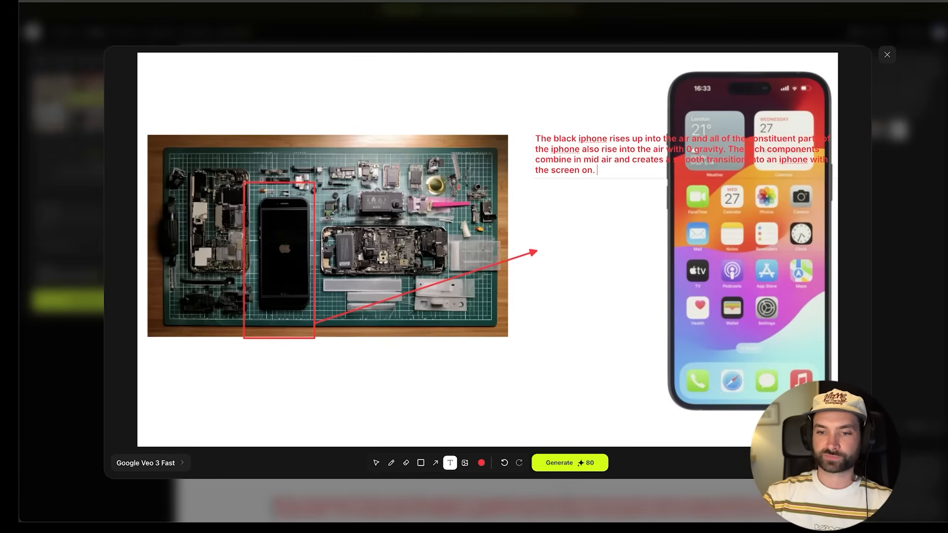
Finish the text with "The screen shows all the apps on the homepage and it sits upright on top of the cutting mat."
type("The screen shwo")
key("BackSpace")
key("BackSpace")
type("ows")
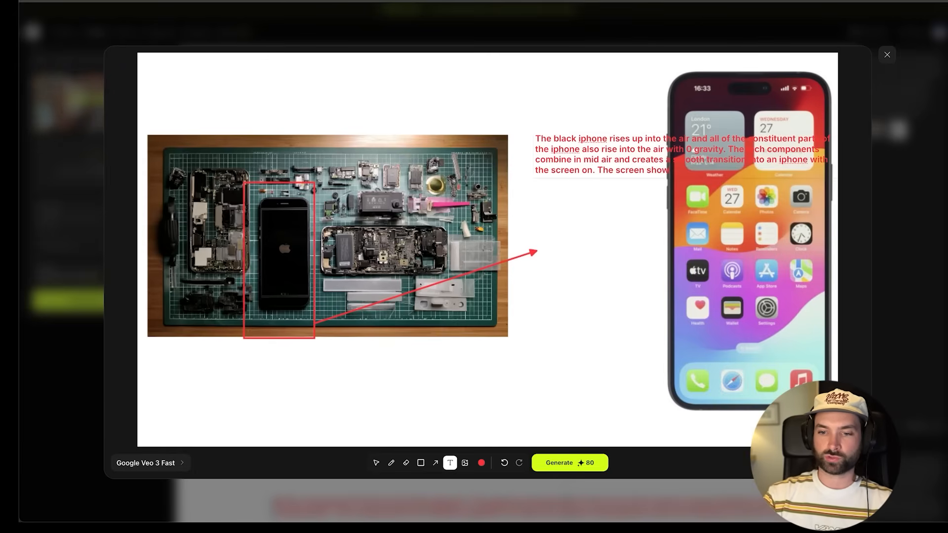
type(" all the apps on the homepage")
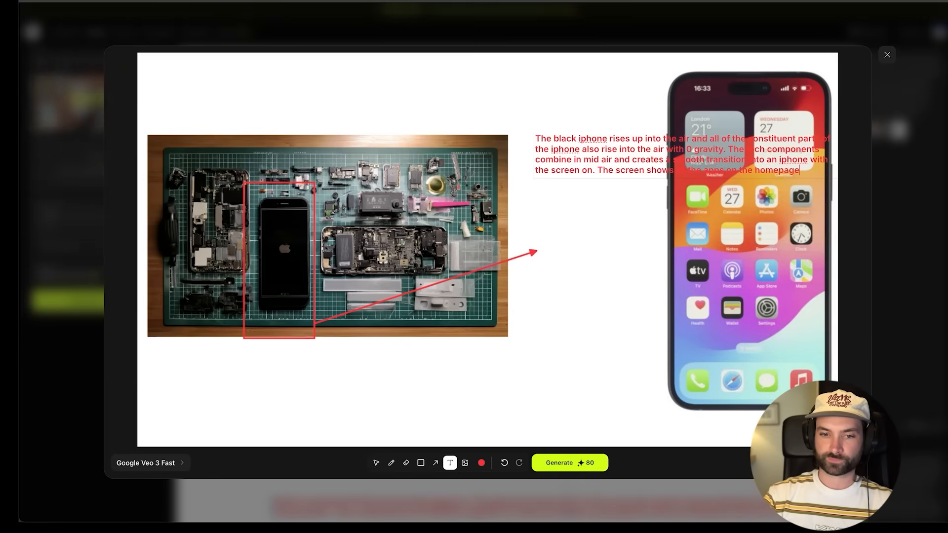
type(" and i")
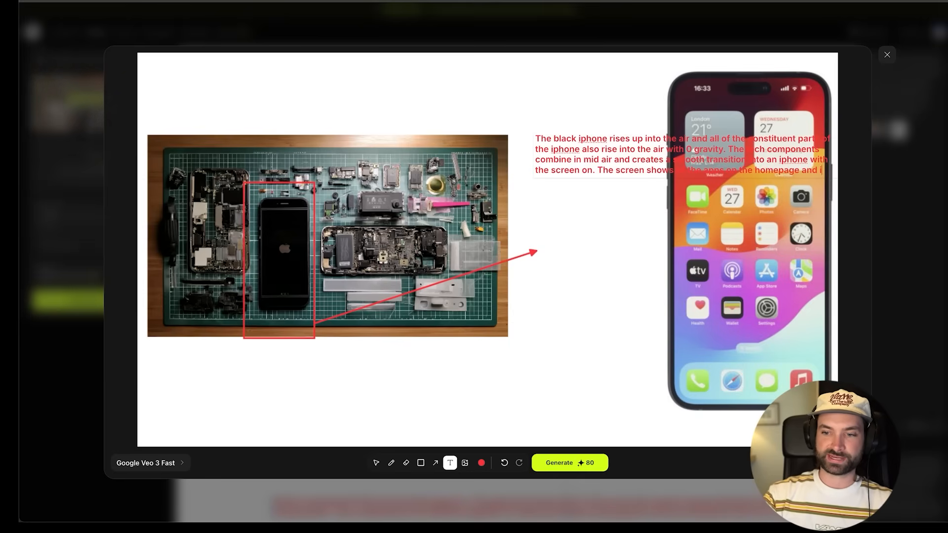
type("t sits up")
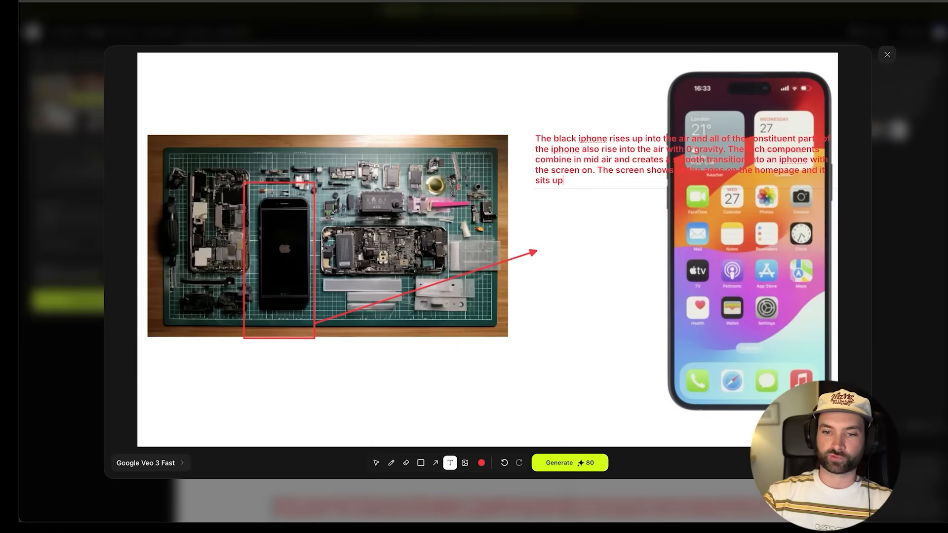
type("right on top of th")
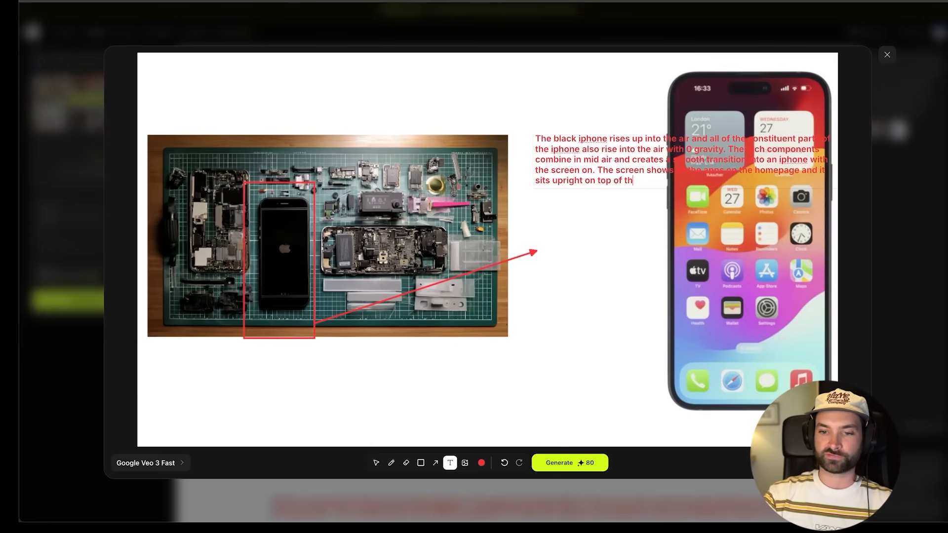
type("e cutting m")
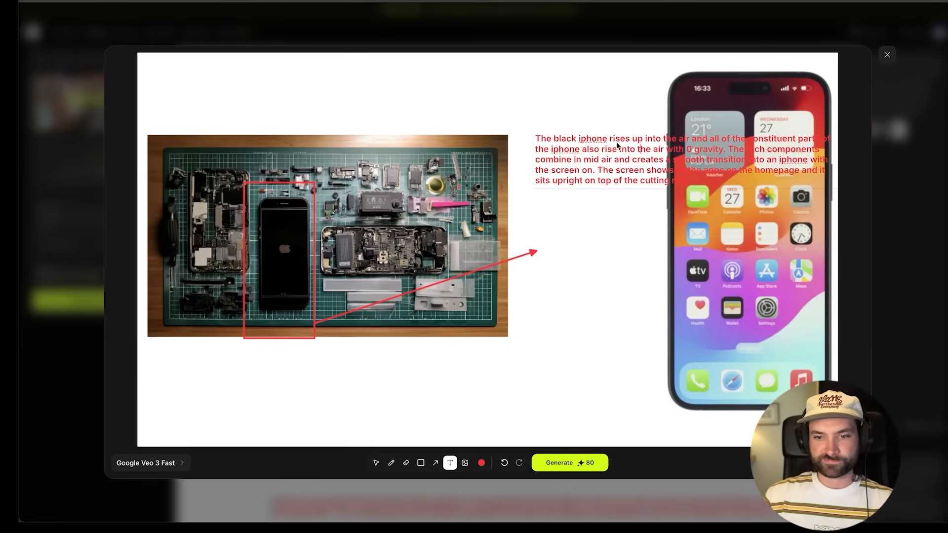
type("at.")
Move the red text block above the cutting mat image and enlarge it slightly
left_click(376, 463)
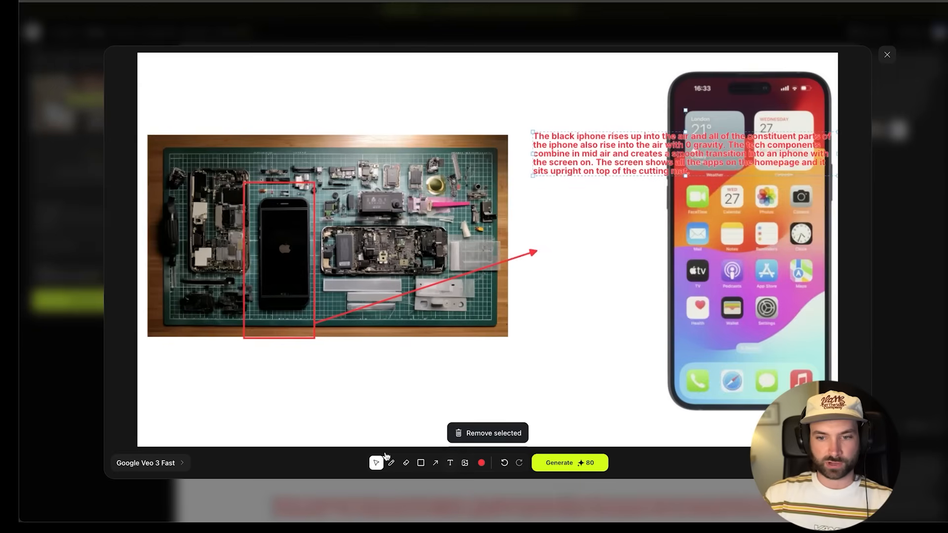
mouse_move(616, 152)
left_mouse_down()
mouse_move(390, 106)
mouse_move(379, 93)
mouse_move(362, 100)
left_mouse_up()
left_click_drag(587, 120, 641, 128)
left_click_drag(543, 91, 527, 88)
Shift the phone image slightly left and stretch the red arrow so its tip reaches the phone's left edge
left_click(593, 164)
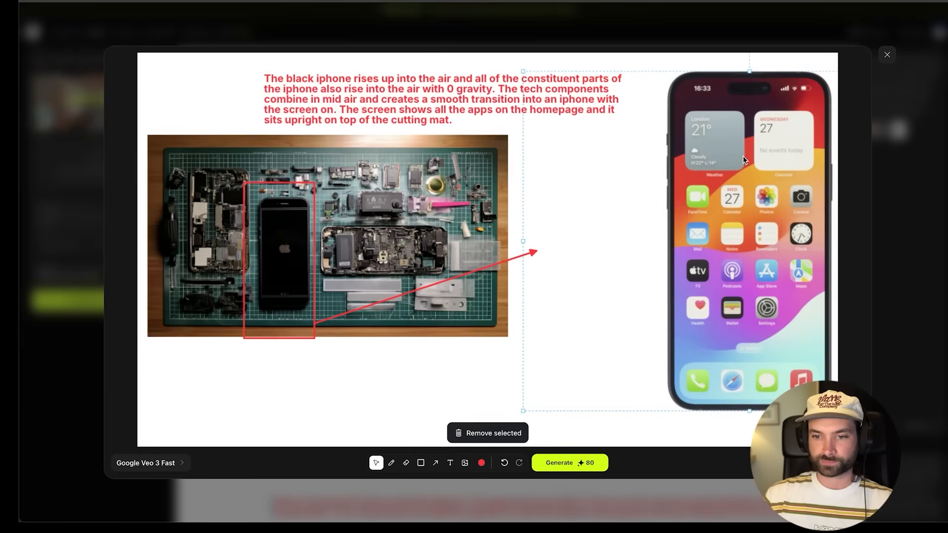
left_click_drag(739, 162, 735, 162)
left_click_drag(730, 158, 726, 159)
left_click(531, 253)
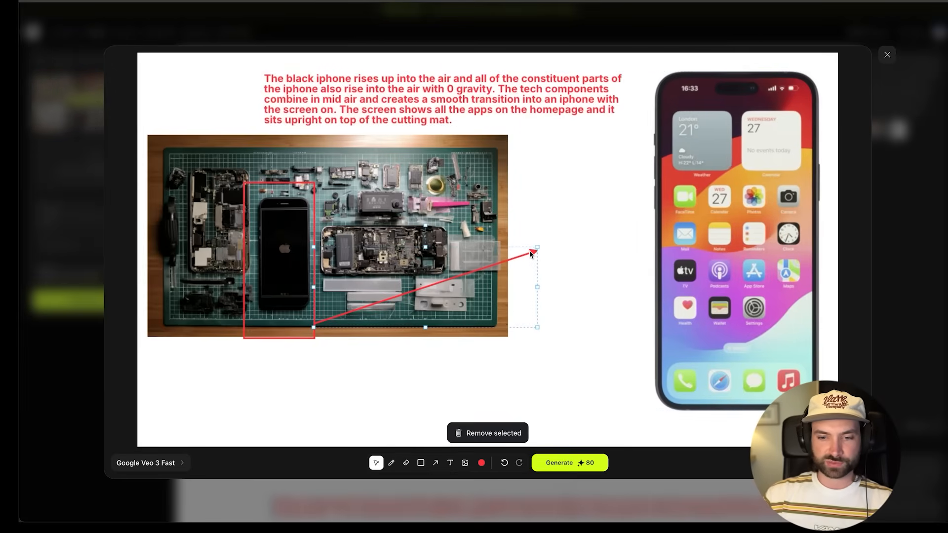
left_click_drag(537, 246, 648, 221)
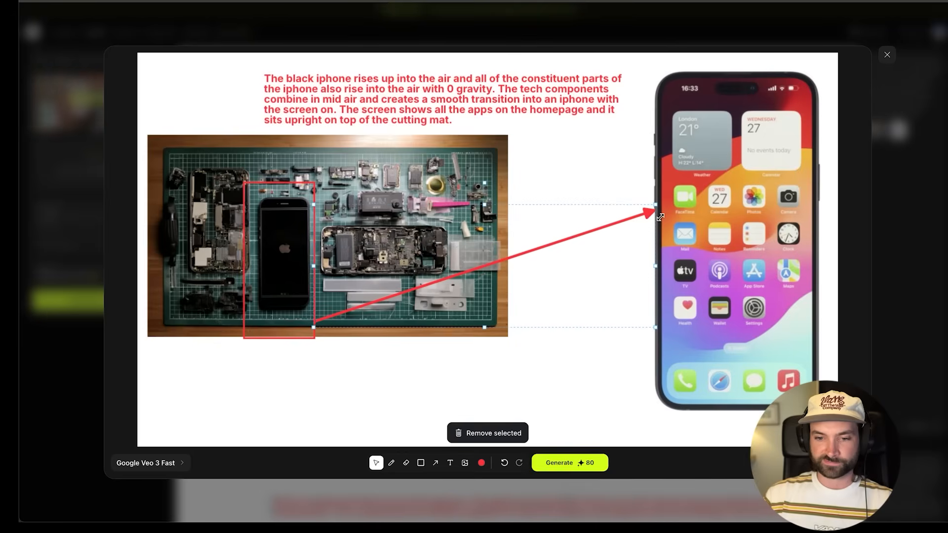
Deselect the arrow and capture the whole white canvas with its images, arrow and text using Gyazo
left_click(599, 371)
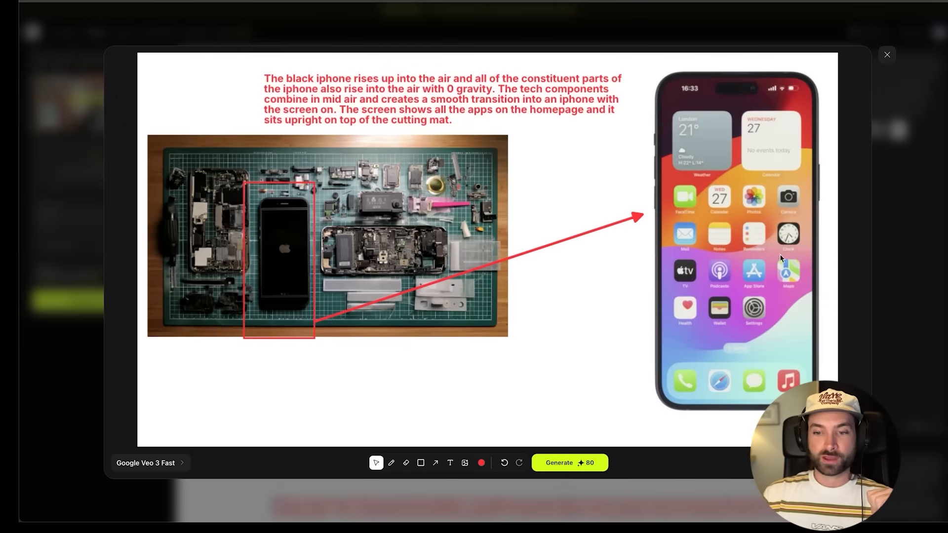
key("super+space")
type("gy")
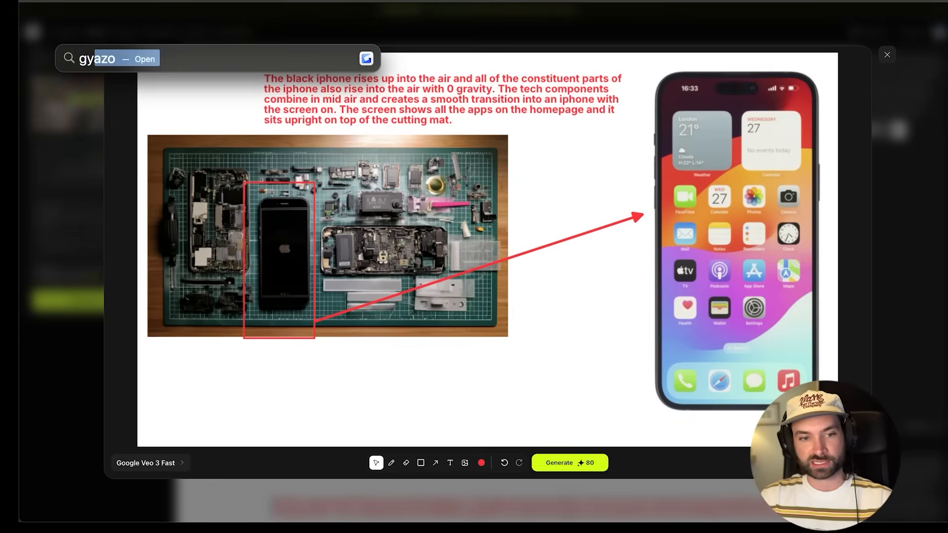
key("Return")
left_click_drag(139, 53, 837, 445)
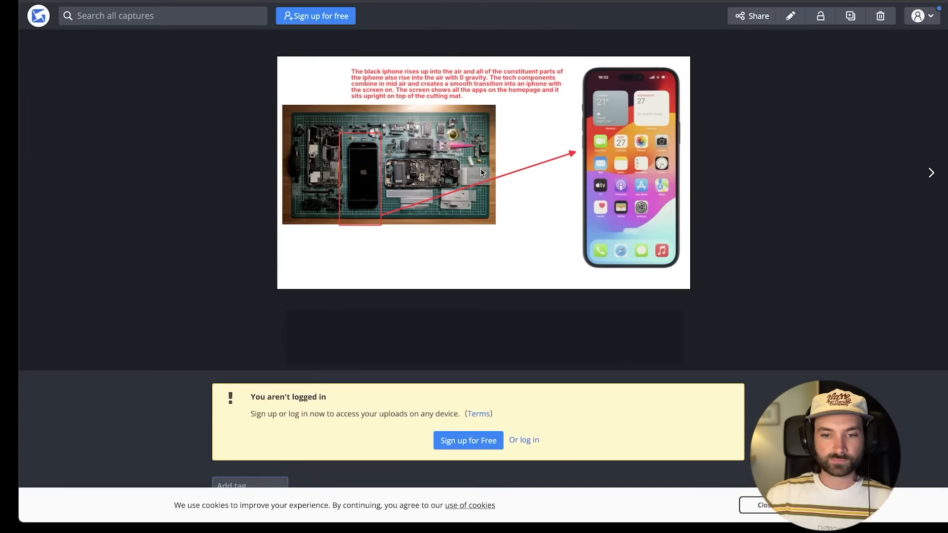
Save the captured canvas image from the Gyazo page to the computer
right_click(449, 110)
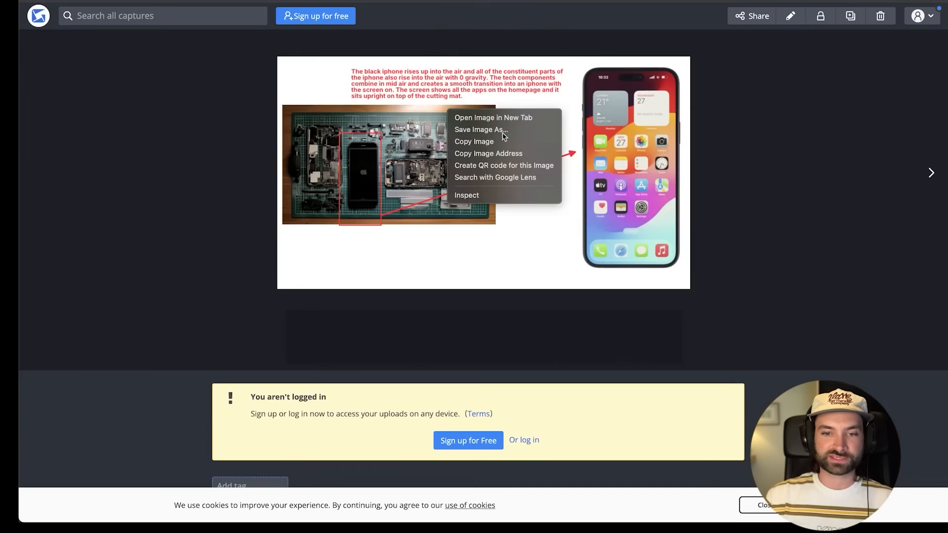
left_click(502, 129)
key("Return")
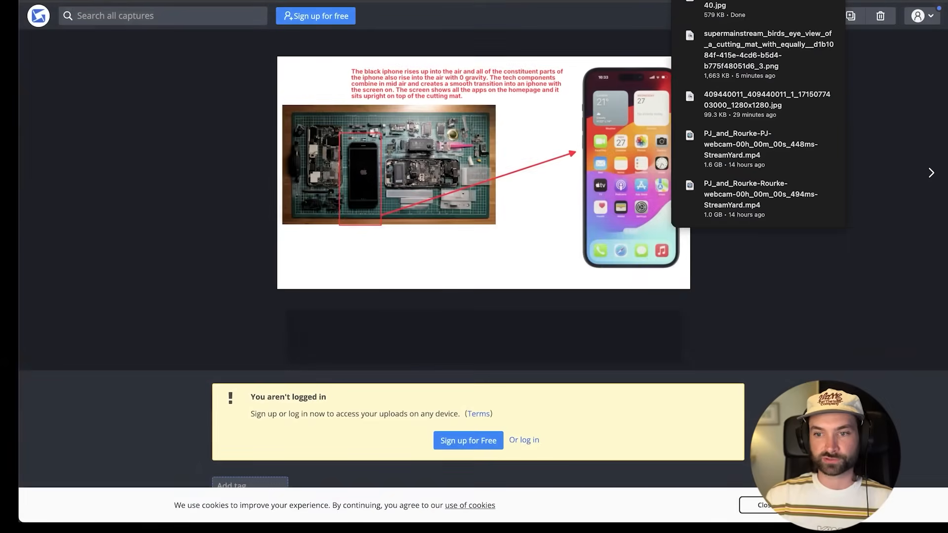
Switch to Google Flow in a new browser tab, dismiss the update notice and create a new project
key("super+t")
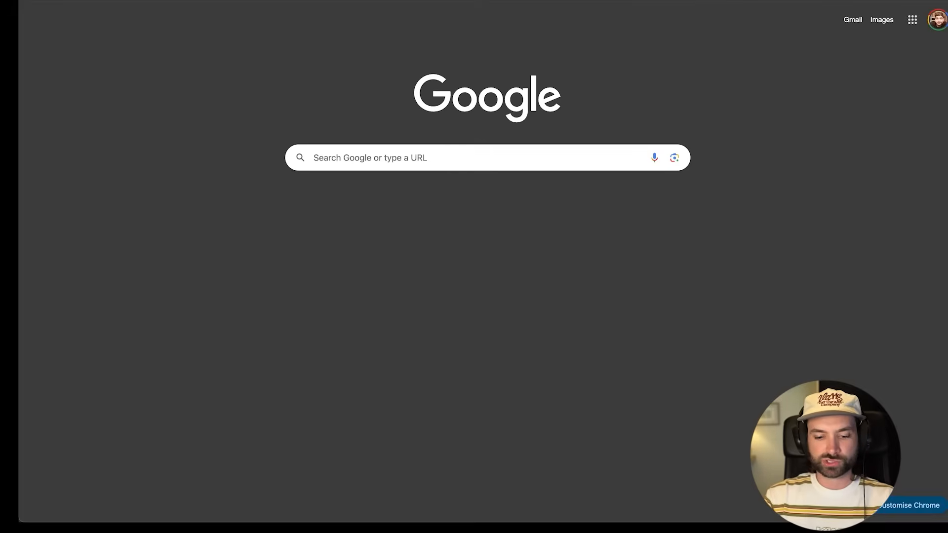
type("f")
key("Return")
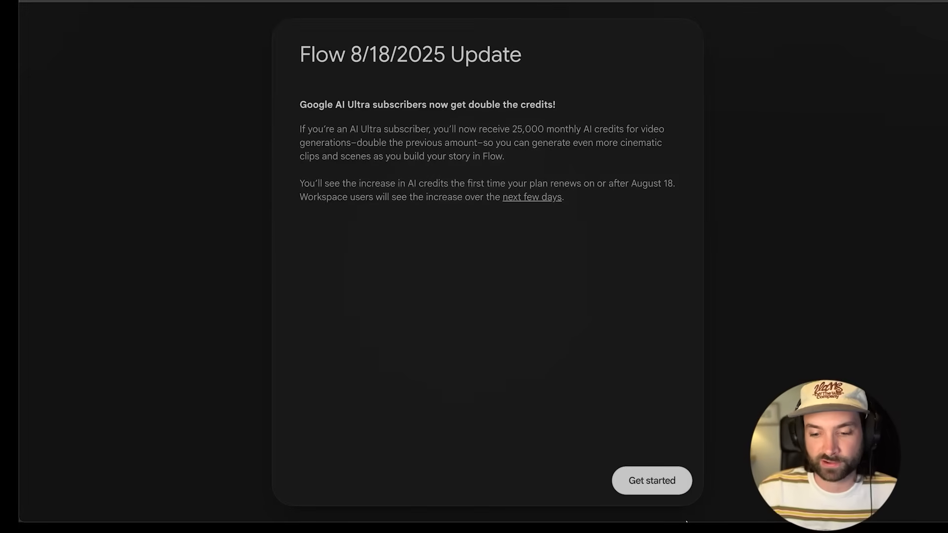
left_click(663, 481)
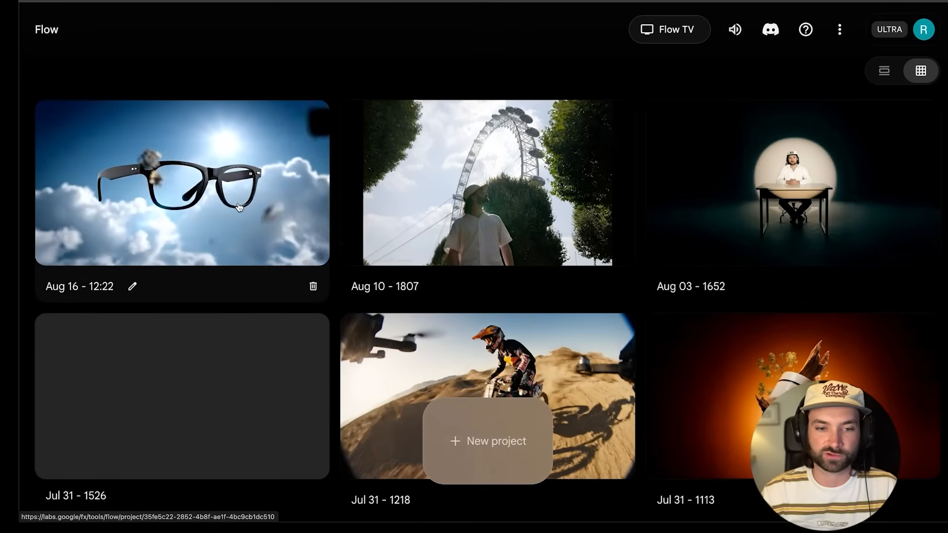
left_click(487, 441)
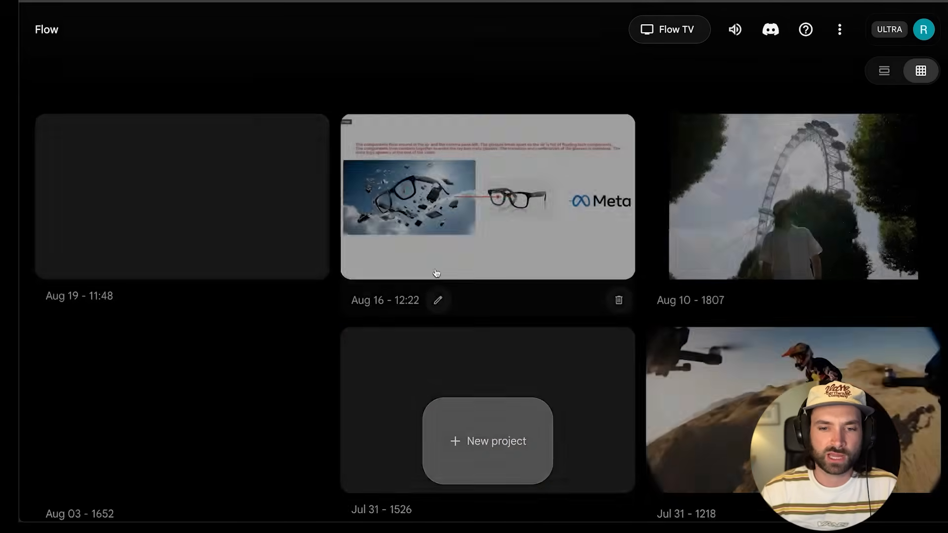
Set the generation mode to Frames to Video and upload the saved canvas capture as the start frame, accepting its crop
left_click(355, 435)
left_click(327, 381)
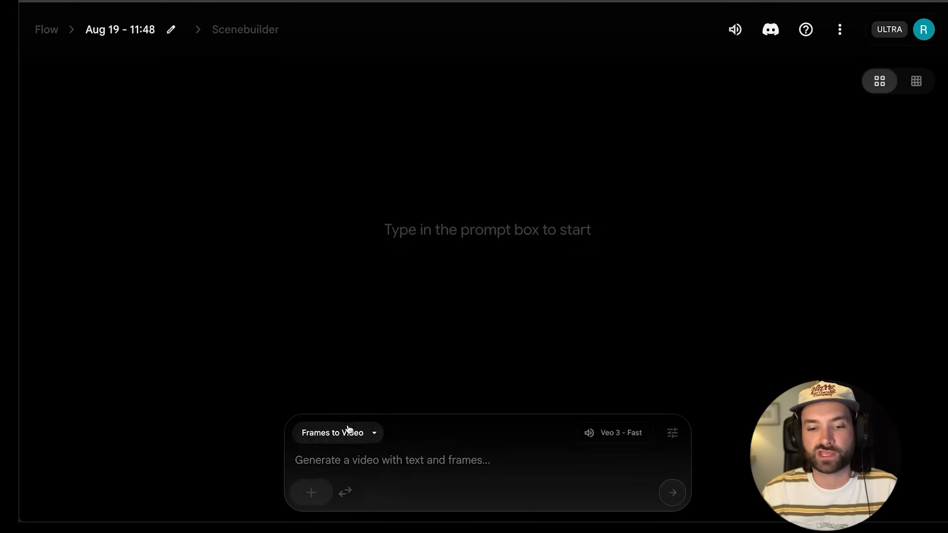
left_click(311, 492)
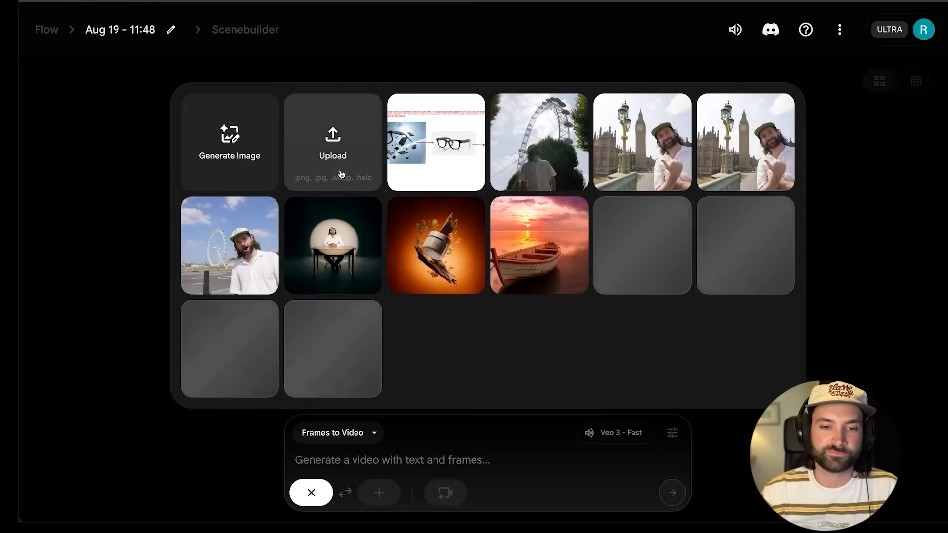
left_click(340, 168)
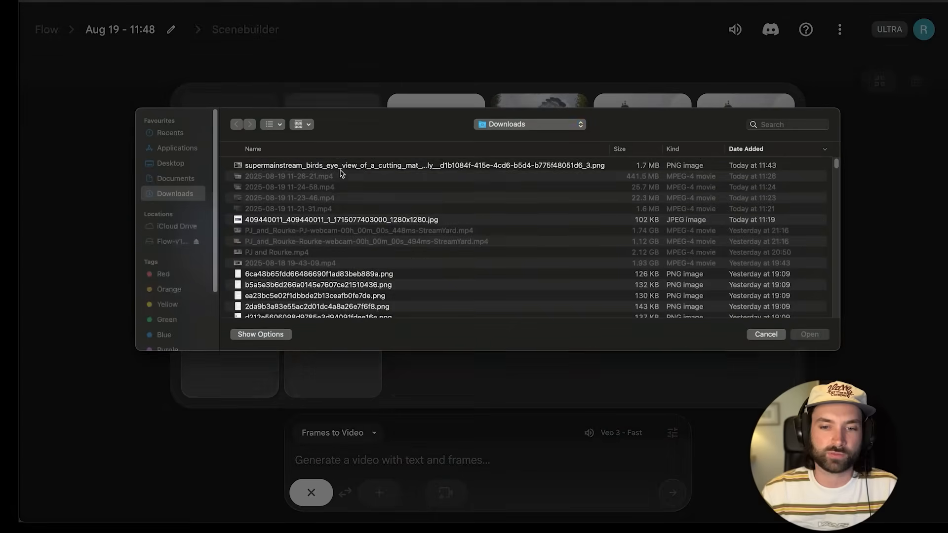
double_click(268, 166)
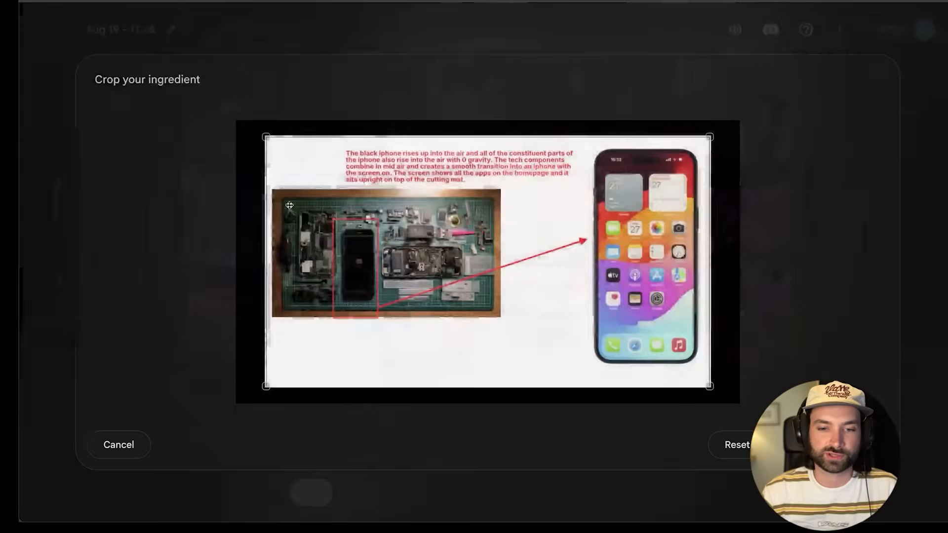
left_click(833, 444)
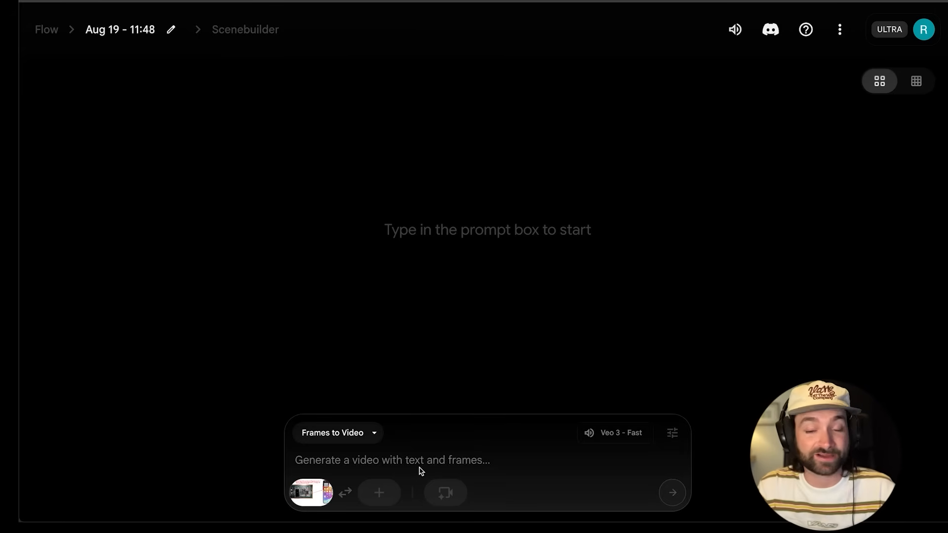
left_click(405, 462)
type("Transition")
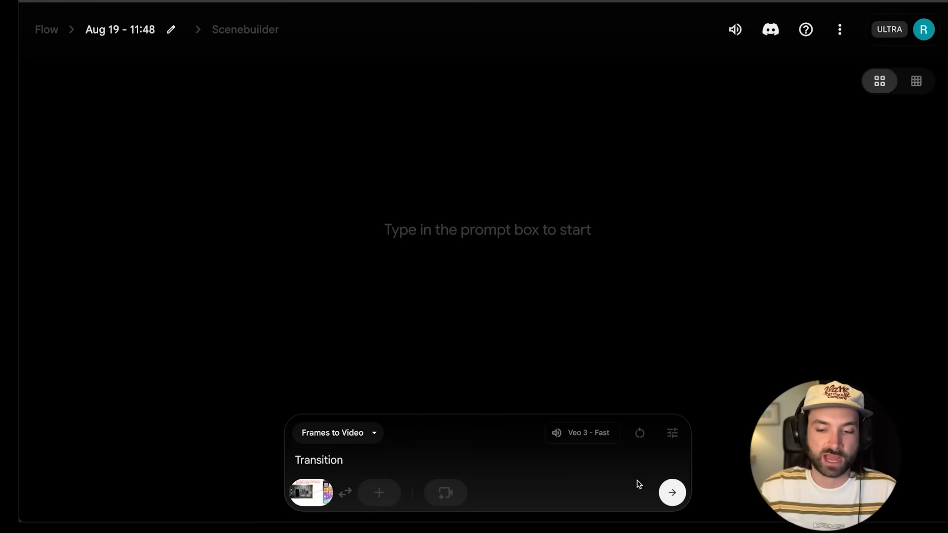
key("ctrl+a")
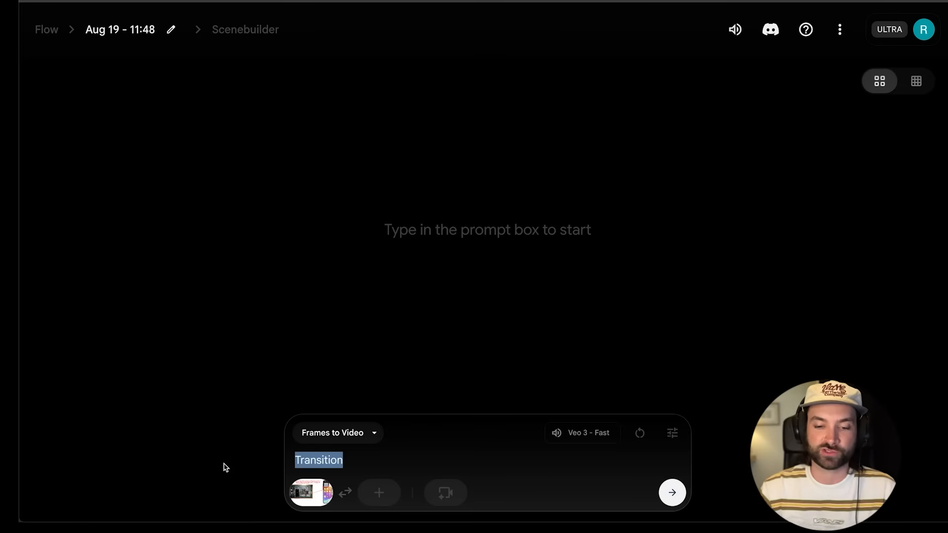
key("BackSpace")
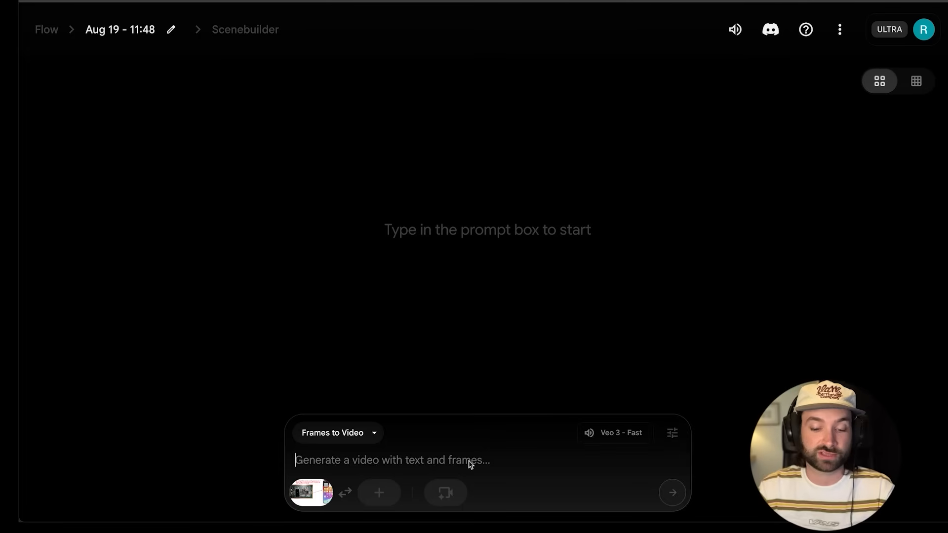
Generate the video from the start frame with the prompt "Transition"
type("Transition")
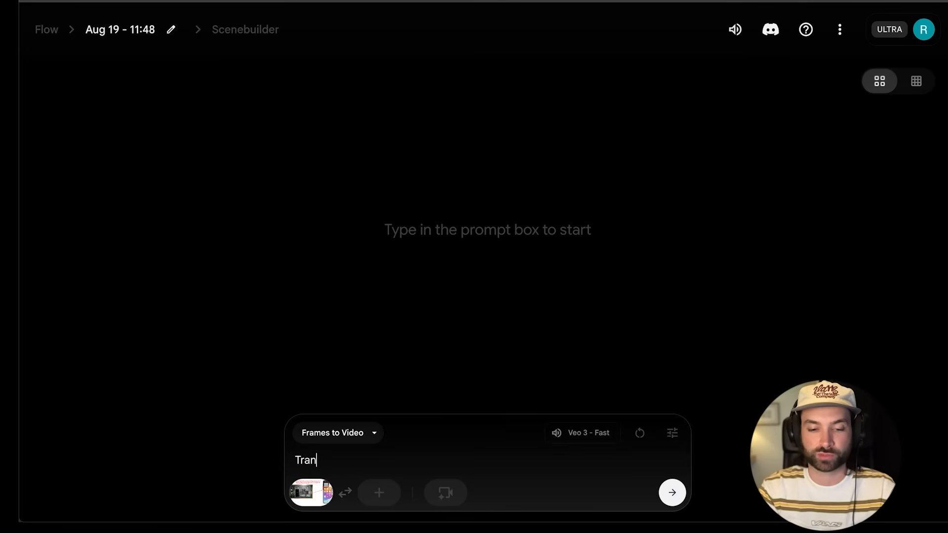
left_click(671, 493)
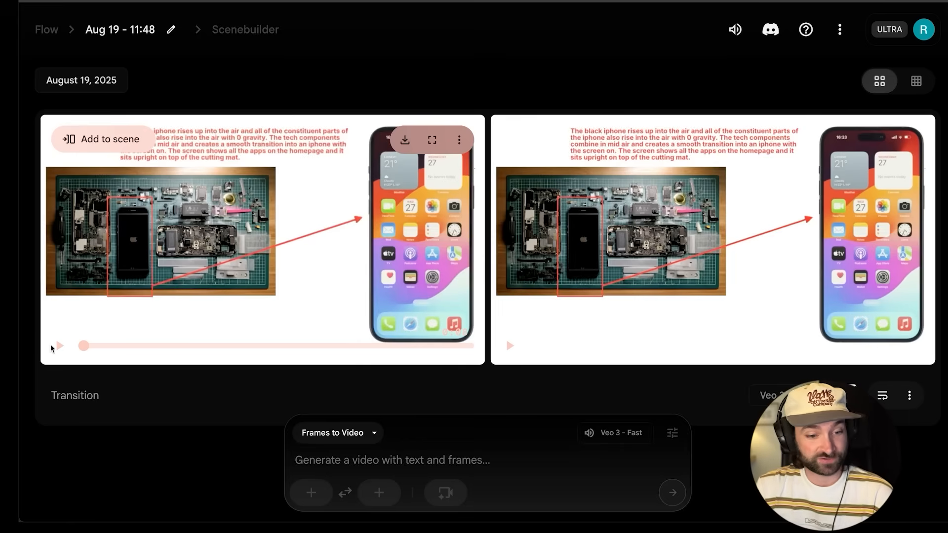
Play the first generated clip and pause it once the finished phone stands upright, to examine the transition
left_click(59, 347)
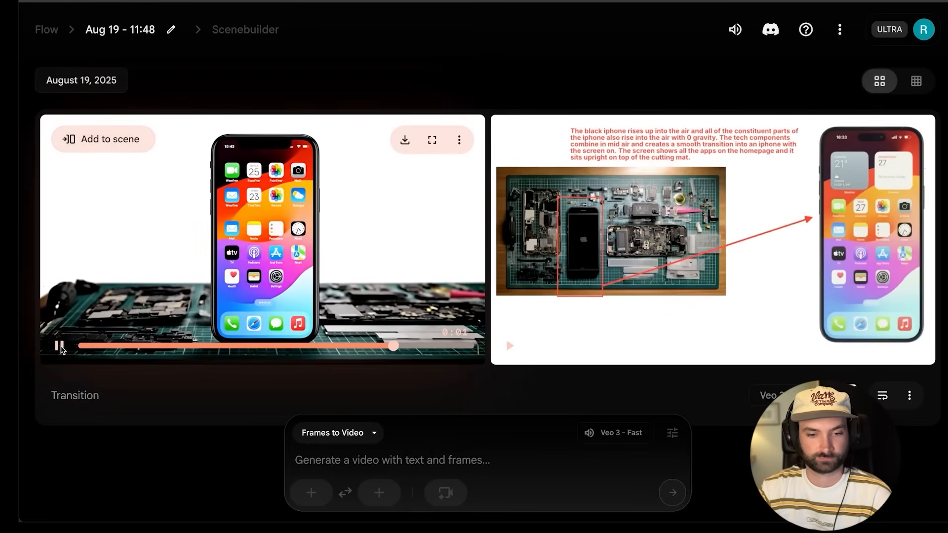
left_click(59, 347)
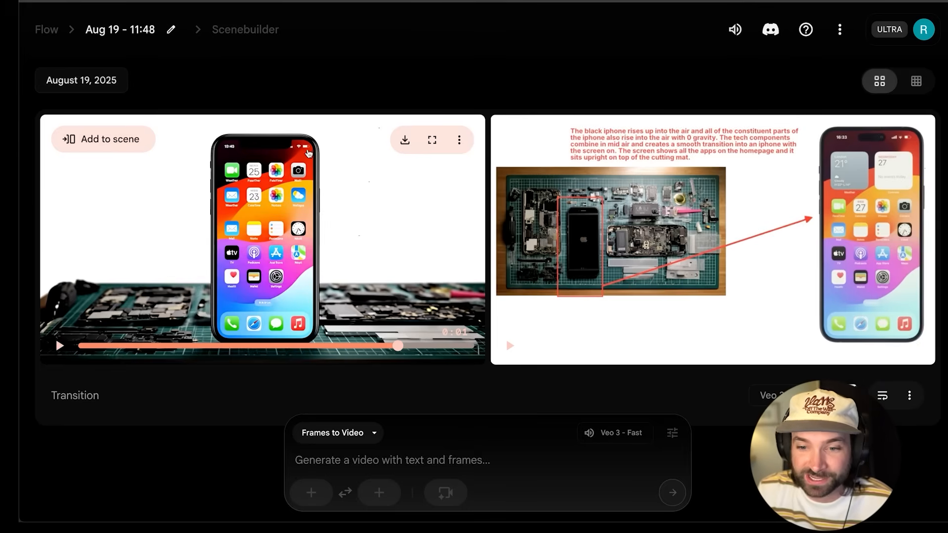
mouse_move(908, 148)
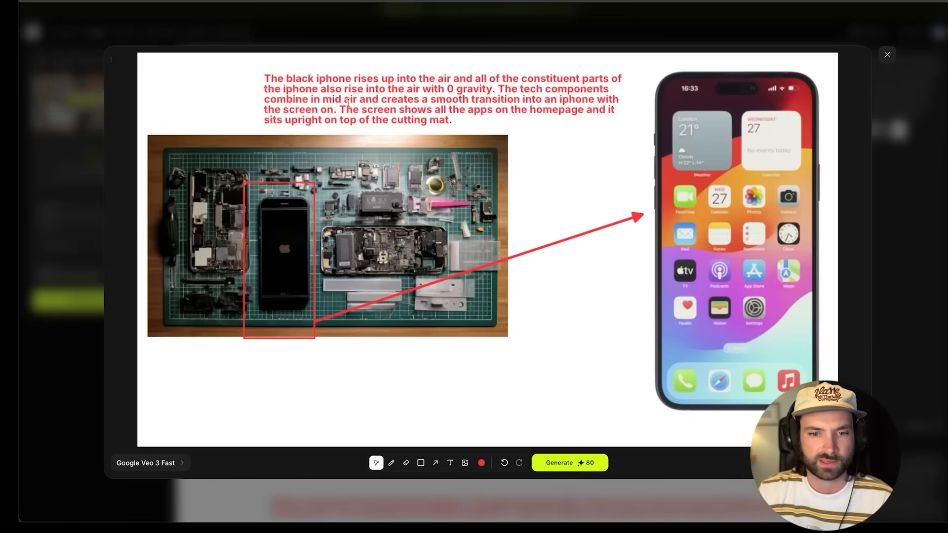
double_click(433, 107)
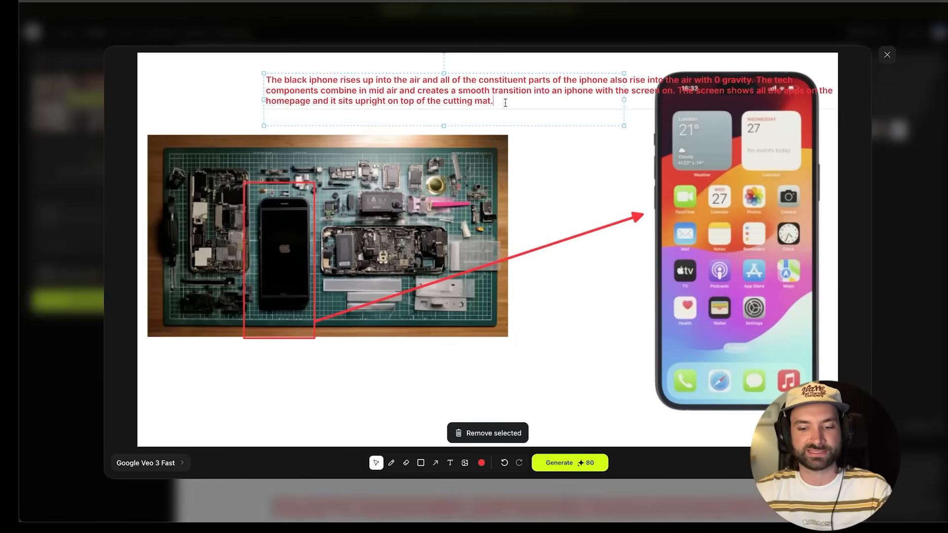
type("T")
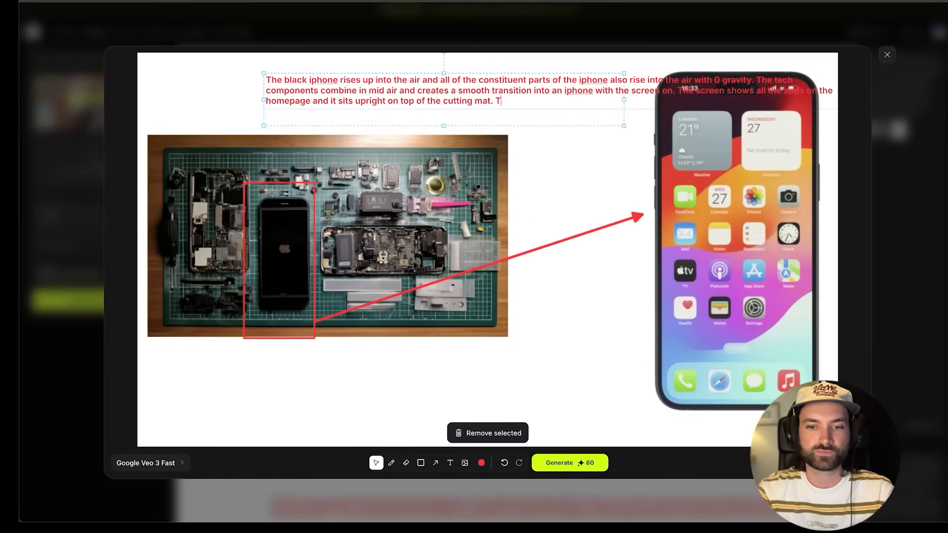
type("he came")
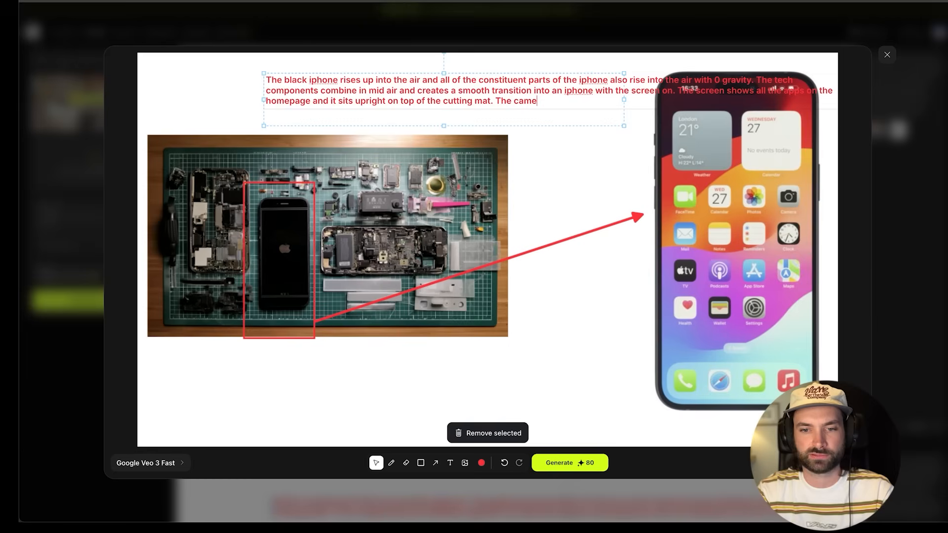
key("BackSpace")
key("BackSpace")
key("BackSpace")
key("BackSpace")
key("BackSpace")
key("BackSpace")
key("BackSpace")
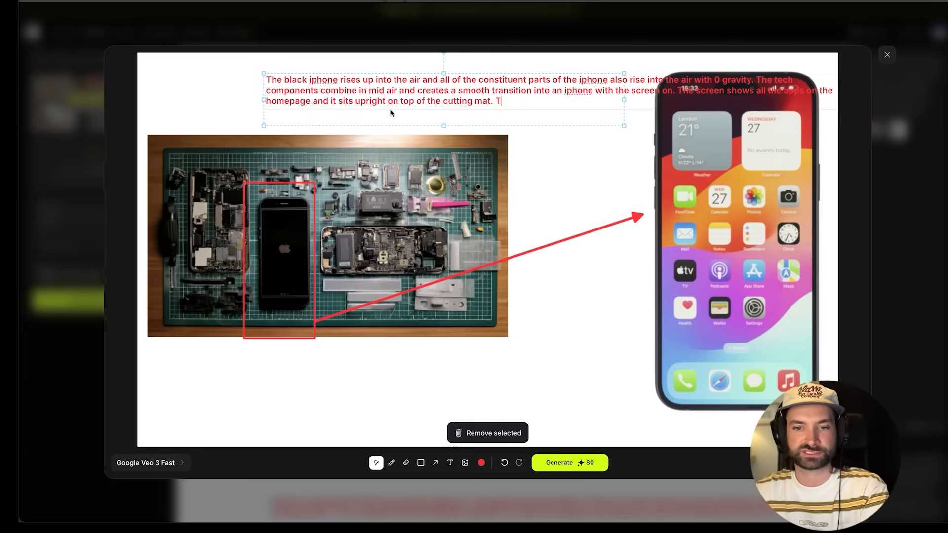
Insert "The camera fills the screen with the cutting mat scene" at the start of the red text block on the Higgsfield canvas
left_click(272, 80)
type("The camer")
type("a ")
type("fills the sc")
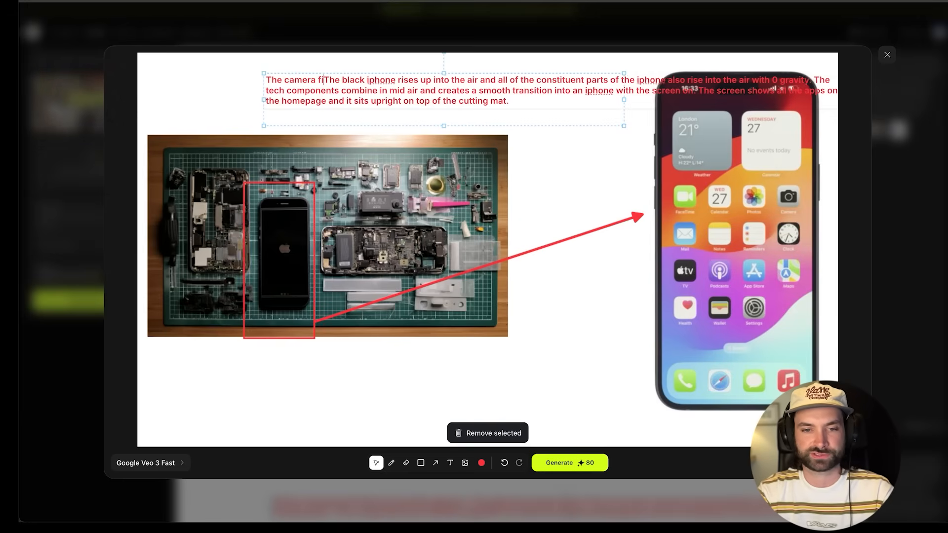
type("r")
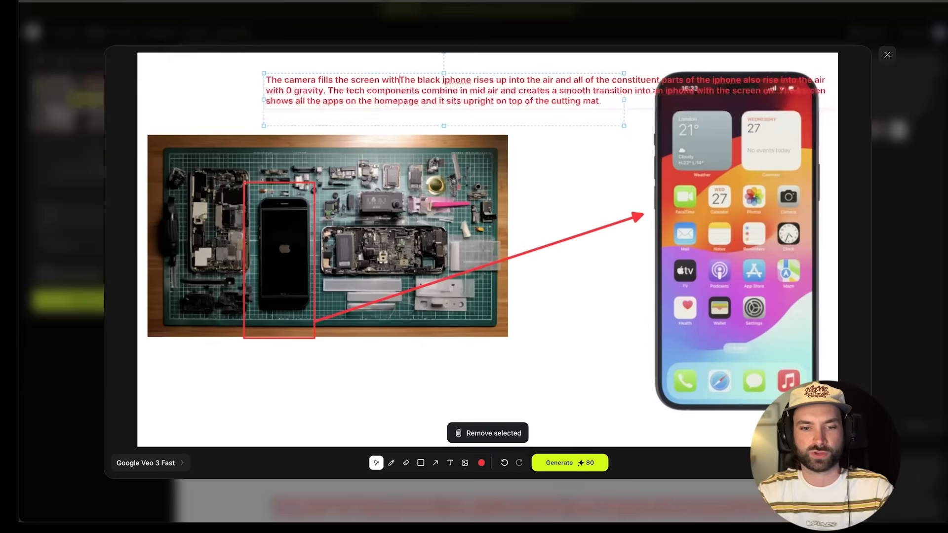
type("een with the cutting mat sce")
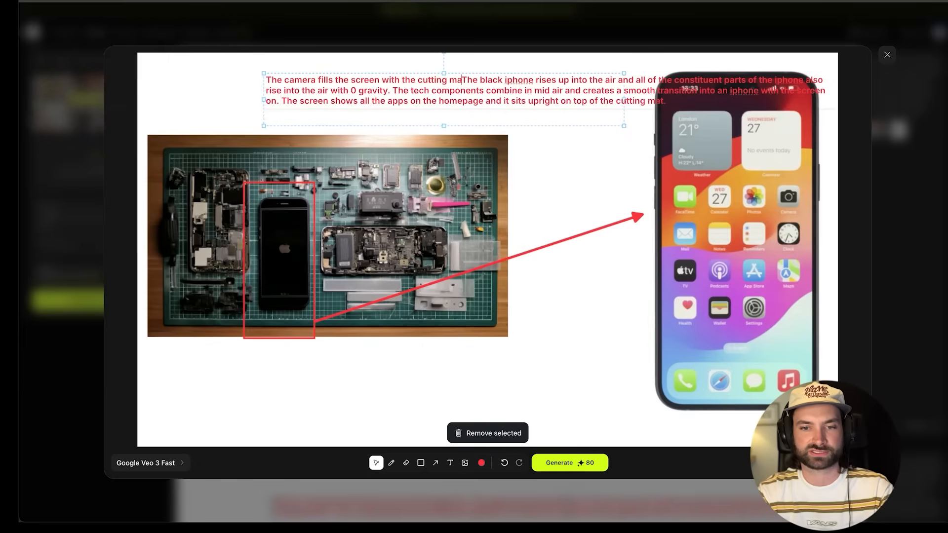
type("ne")
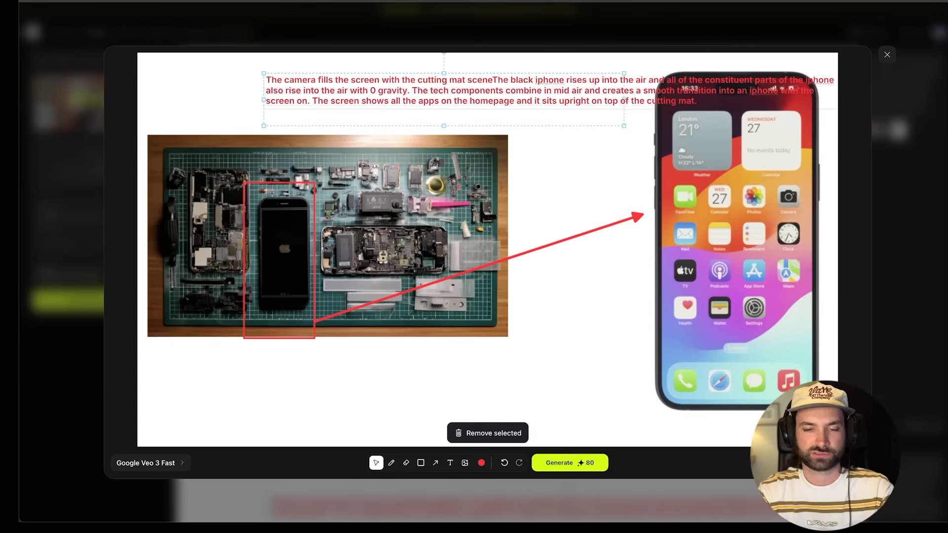
Continue the inserted opening sentence with "and the whole screen is filled with the cutting mat and the wooden table"
type(",")
key("BackSpace")
type("and ")
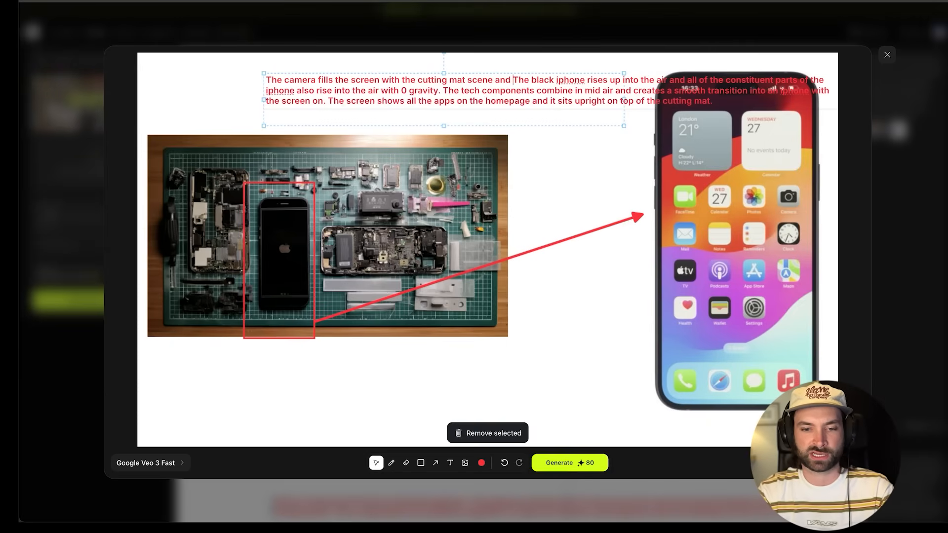
type("the whole screen")
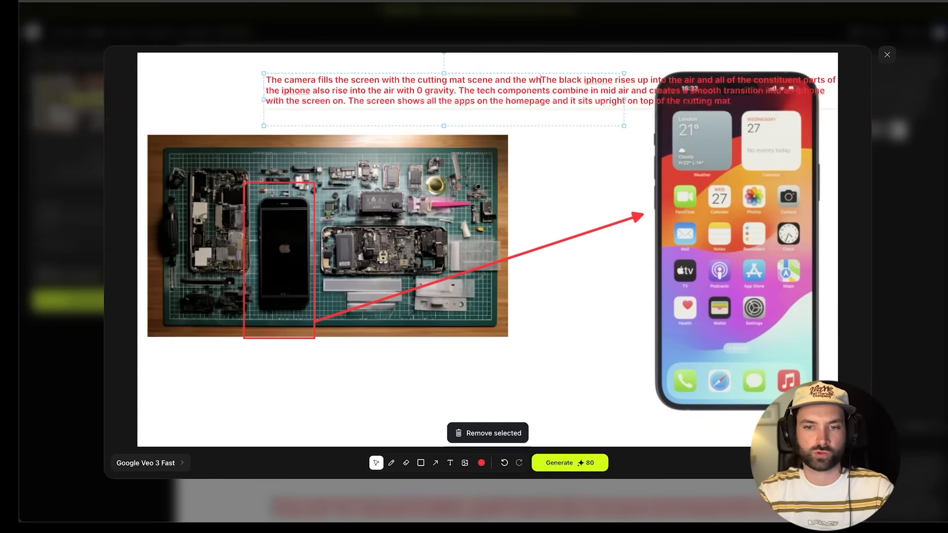
type(" is filled with the ")
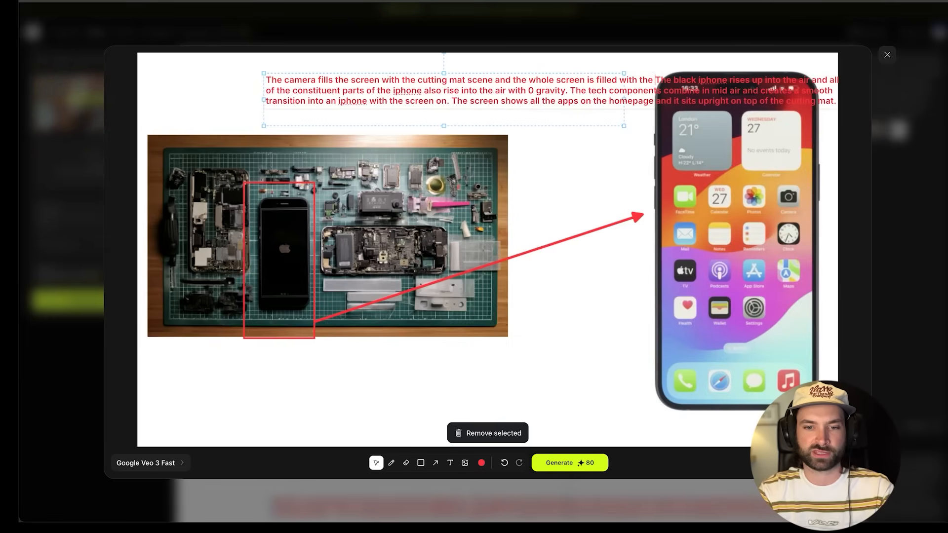
type("cutting mat and th")
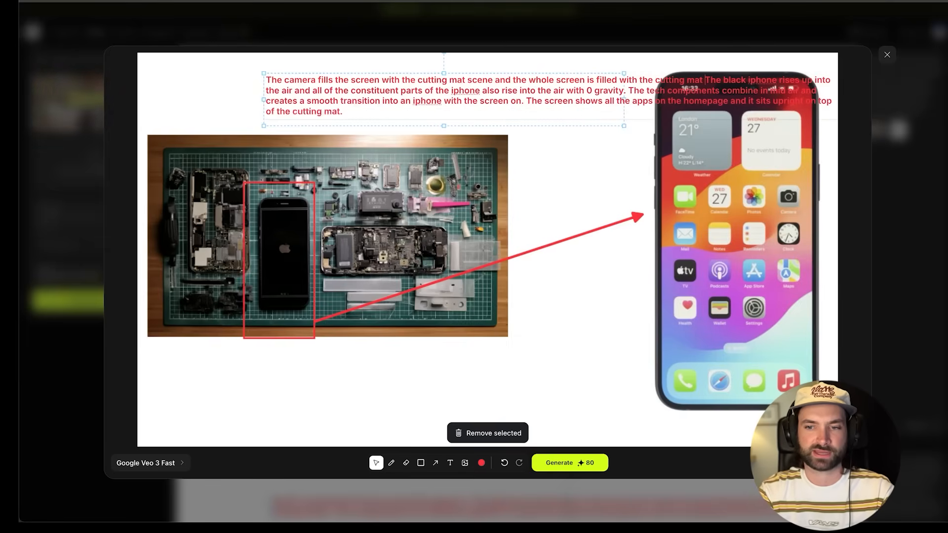
type("e wooden table")
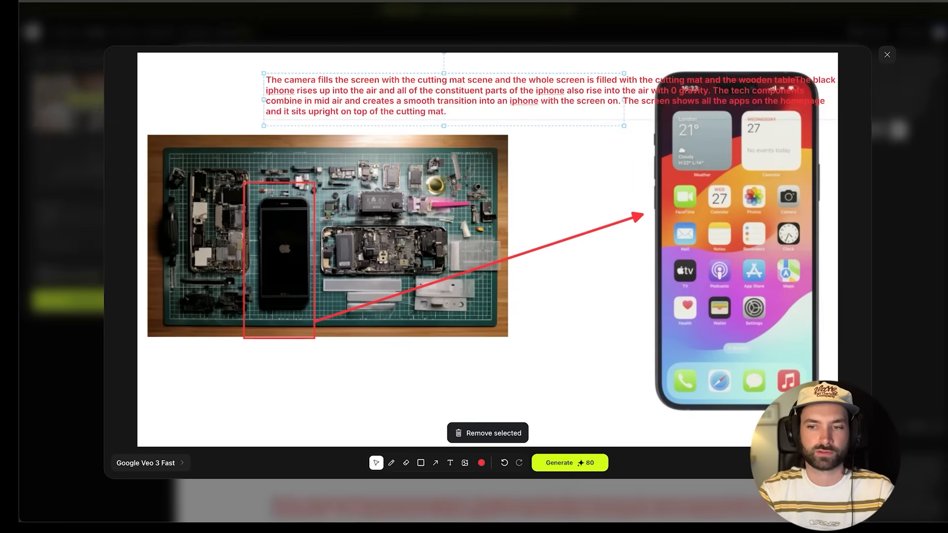
Finish the inserted opening sentence with "underneath the cutting mat." and fit the red text block above the components photo
type(" underne")
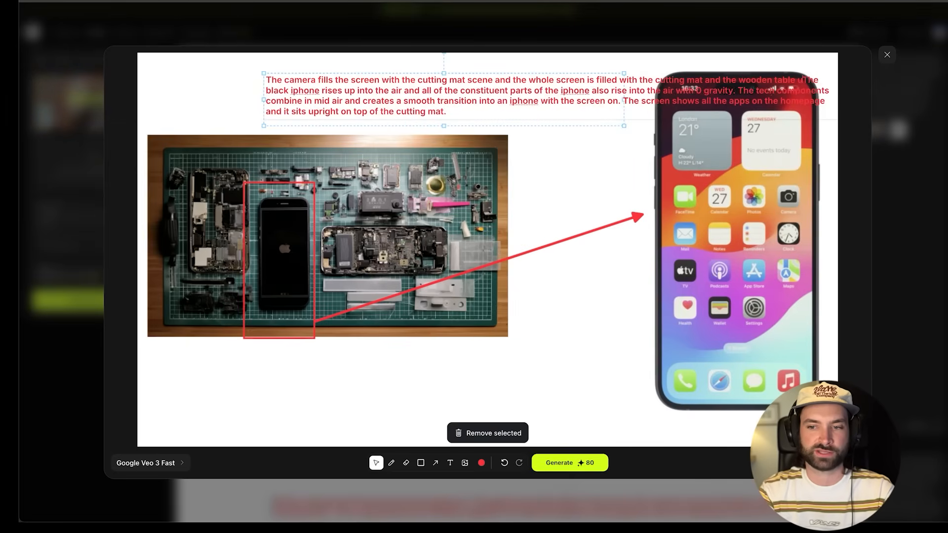
type("ath the cutting m")
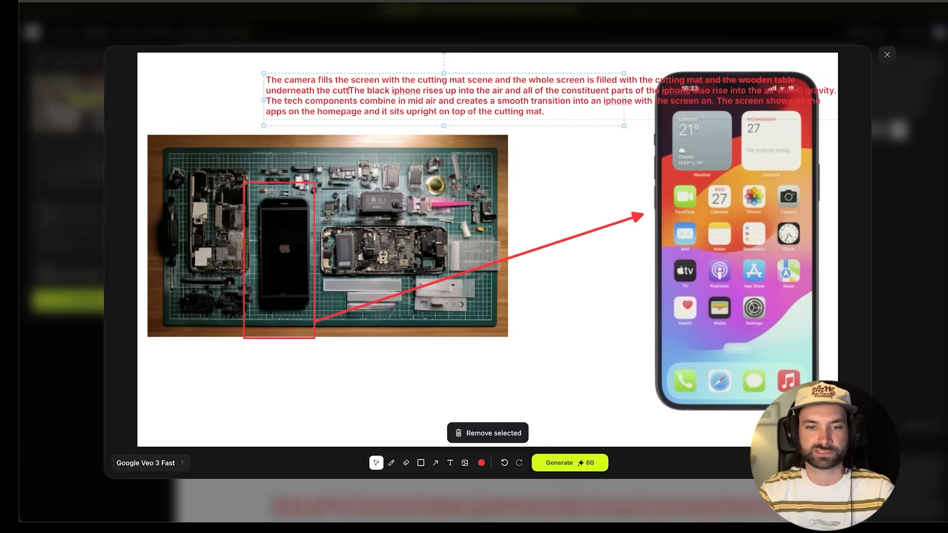
type("at.")
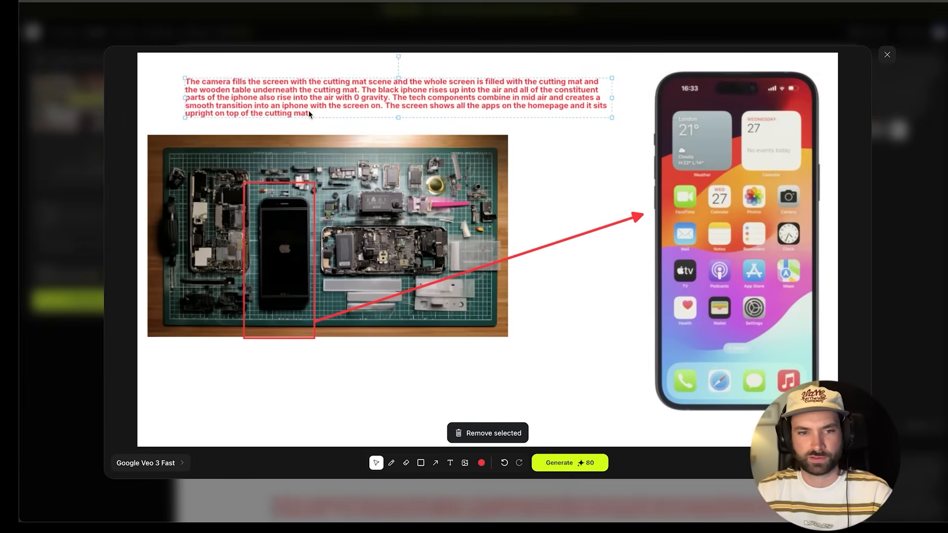
left_click_drag(309, 111, 301, 110)
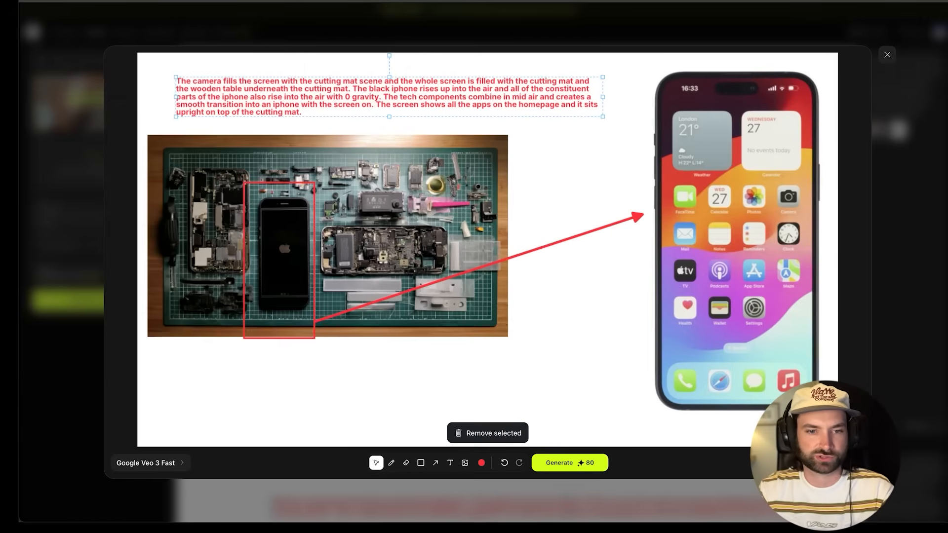
Use the newest downloaded composite image as the start frame in Google Flow and generate a video with the prompt "Transition"
key("super+shift+4")
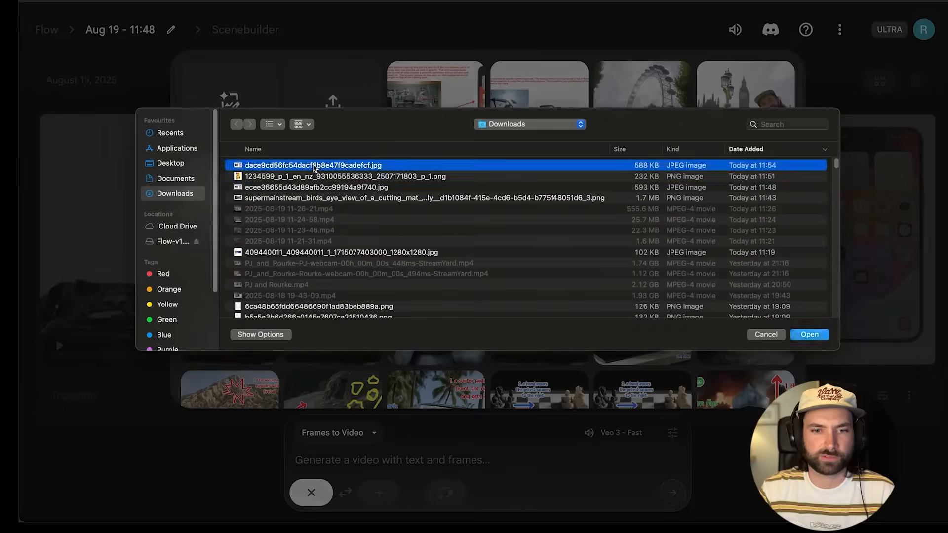
key("Return")
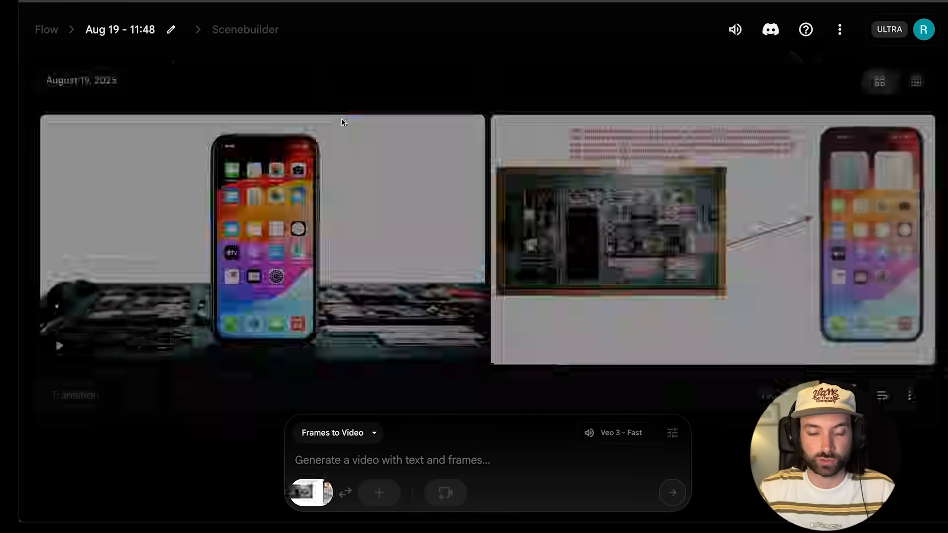
type("Transition")
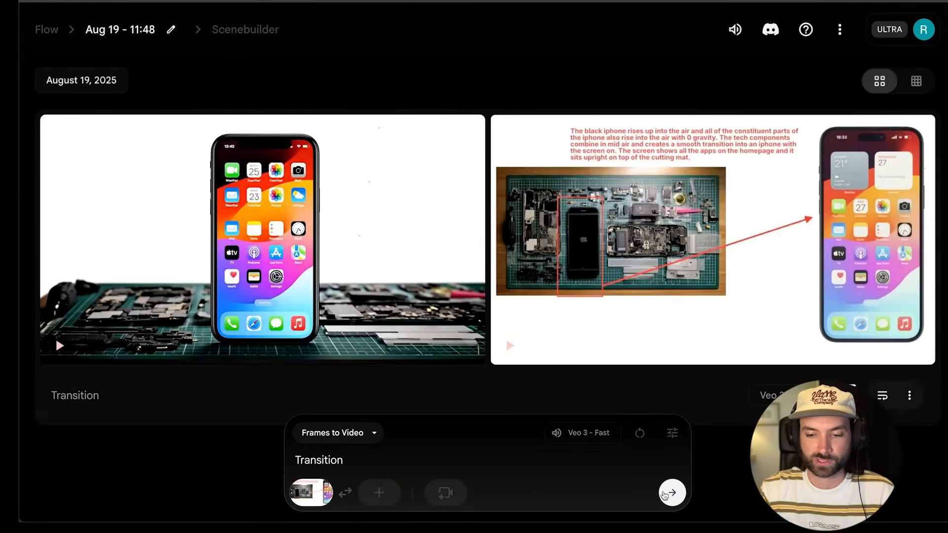
left_click(671, 494)
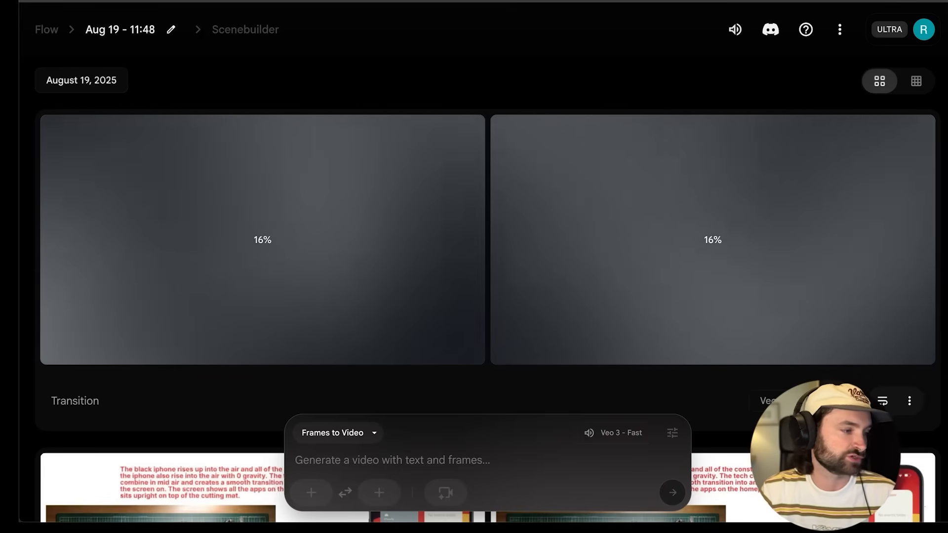
Switch to Photoshop and create a new 1920 x 1080 px document with a white background
key("super+Tab")
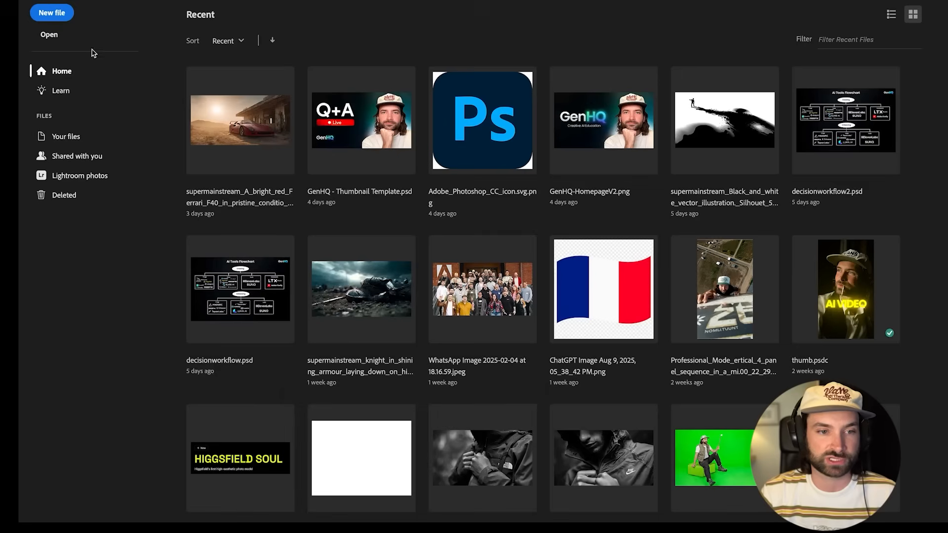
left_click(59, 11)
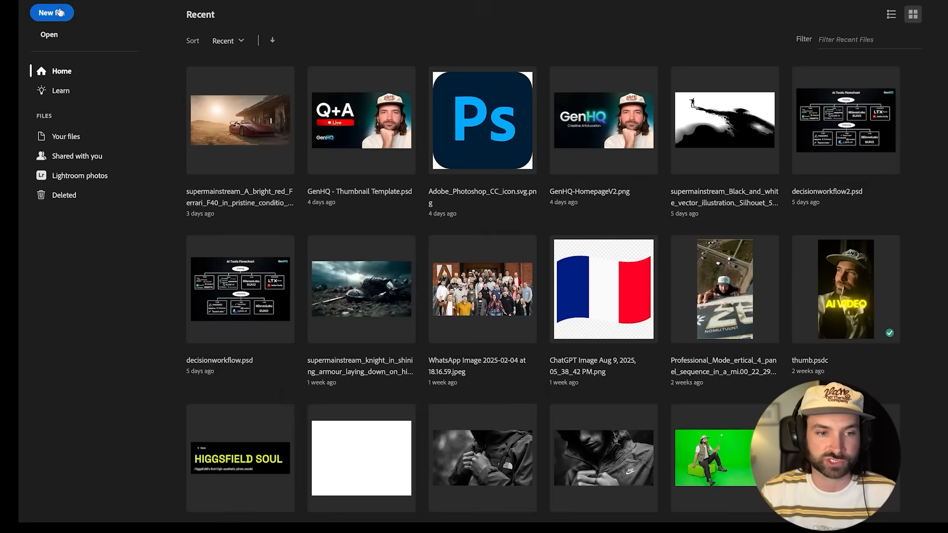
left_click(451, 107)
left_click(750, 370)
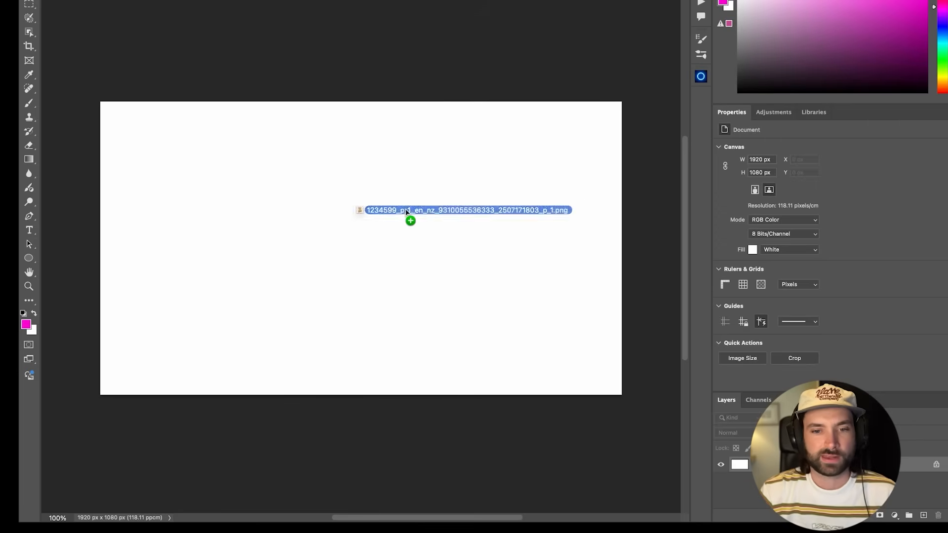
Place the downloaded Coco Pops box PNG on the white canvas, scaled down and positioned in its right half
left_click_drag(406, 212, 508, 210)
left_click_drag(636, 102, 561, 176)
left_click_drag(503, 249, 580, 208)
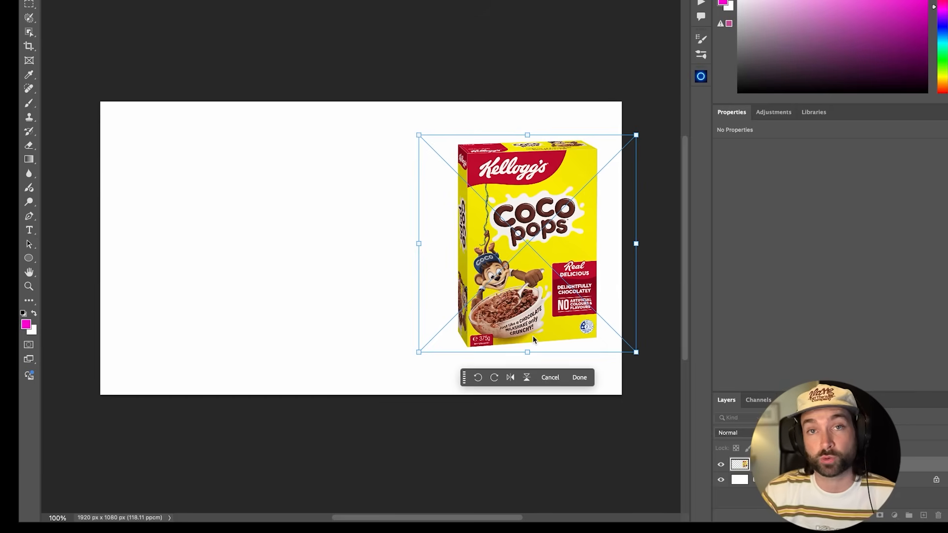
left_click(579, 377)
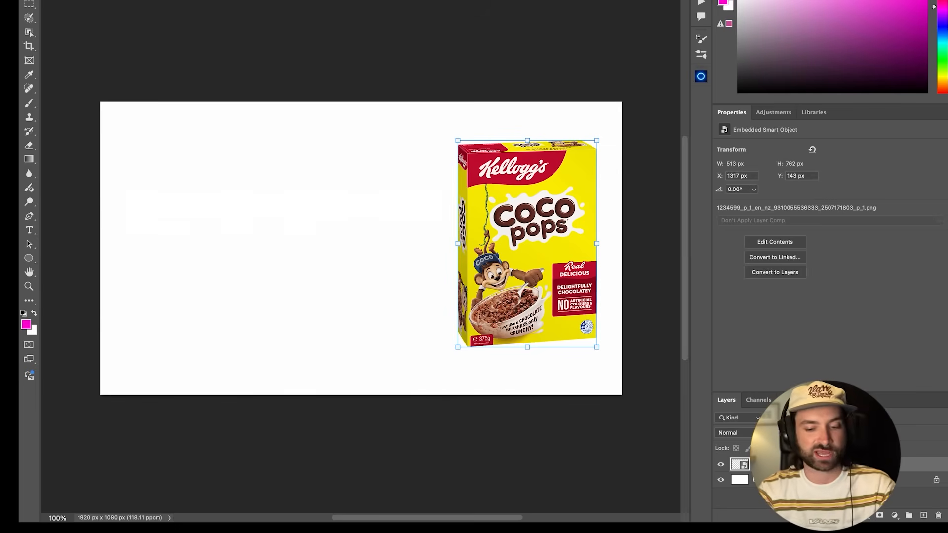
Search YouTube for "coco pops advert" and open the video "Kellogg's Coco Pops Power Breakfast"
left_click_drag(20, 67, 541, 7)
double_click(542, 7)
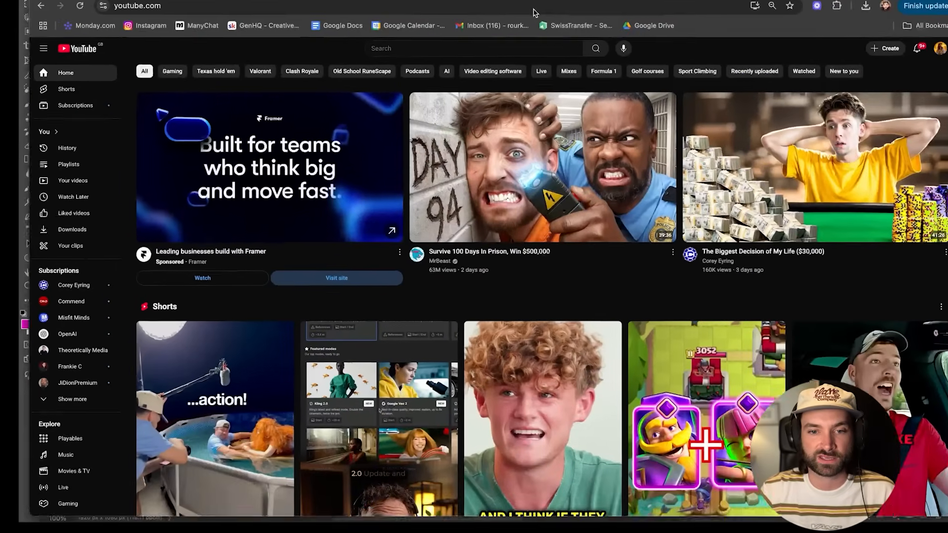
left_click(451, 19)
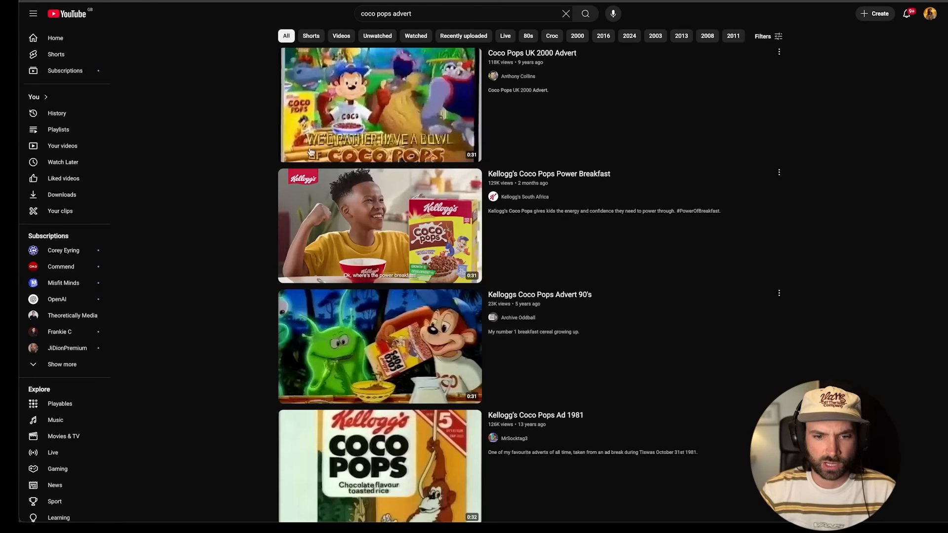
left_click(359, 216)
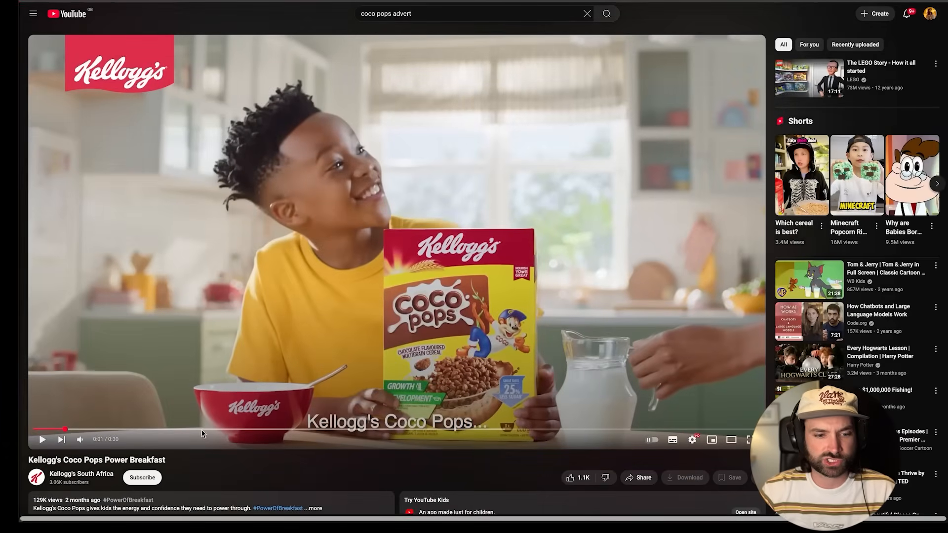
Move the paused advert to the 0:01 frame where the boy holds the cereal box and looks up beside the milk jug
left_click_drag(60, 430, 40, 430)
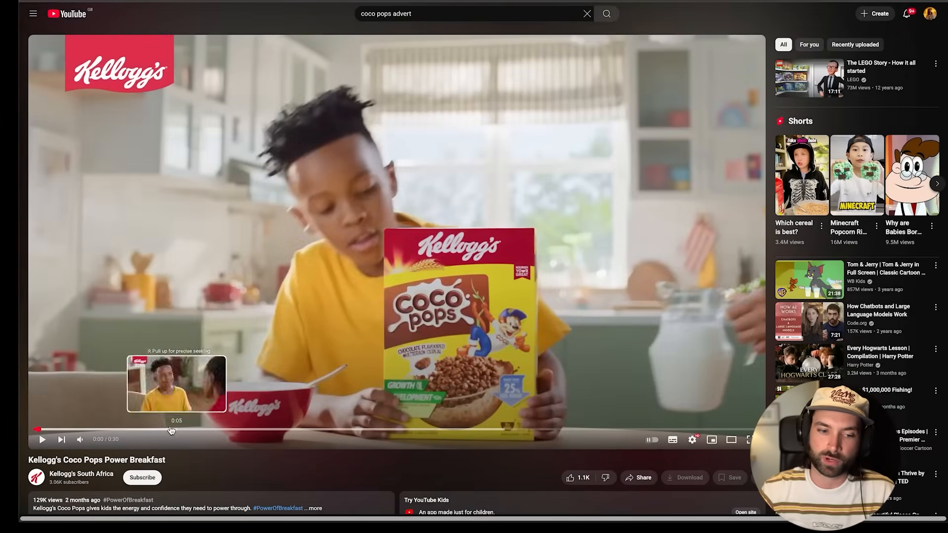
left_click_drag(56, 431, 59, 430)
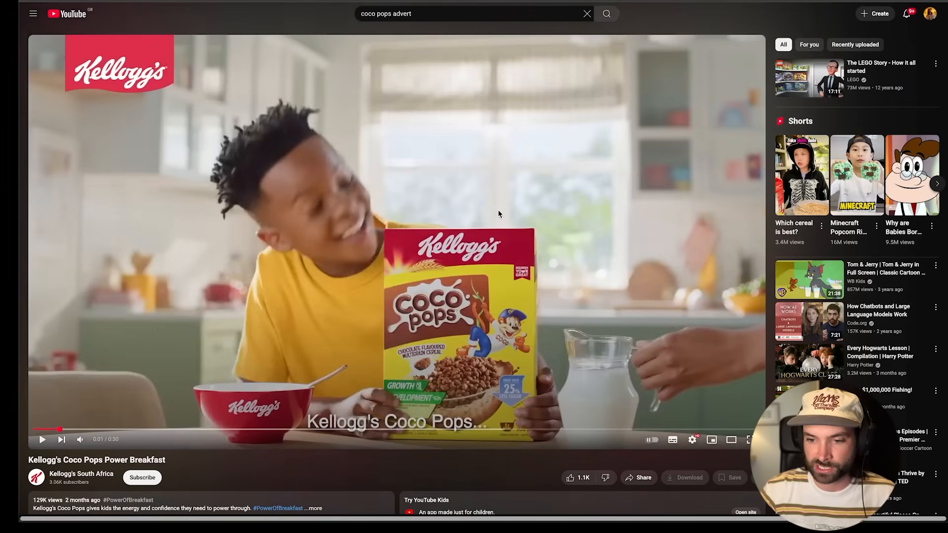
left_click_drag(96, 431, 82, 432)
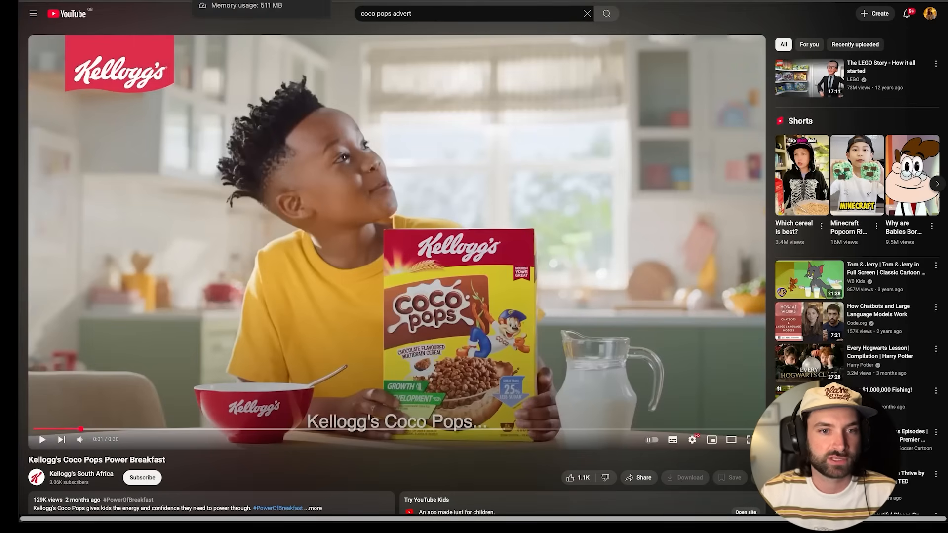
key("ctrl+t")
type("mi")
key("Return")
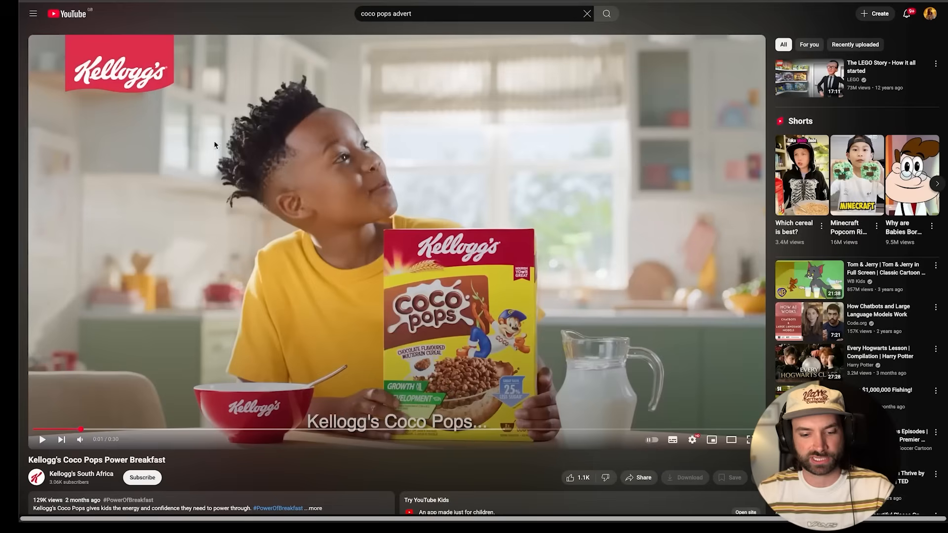
Launch the screen-capture tool and capture the full paused video frame of the boy with the Coco Pops box
key("super+space")
type("gy")
key("Return")
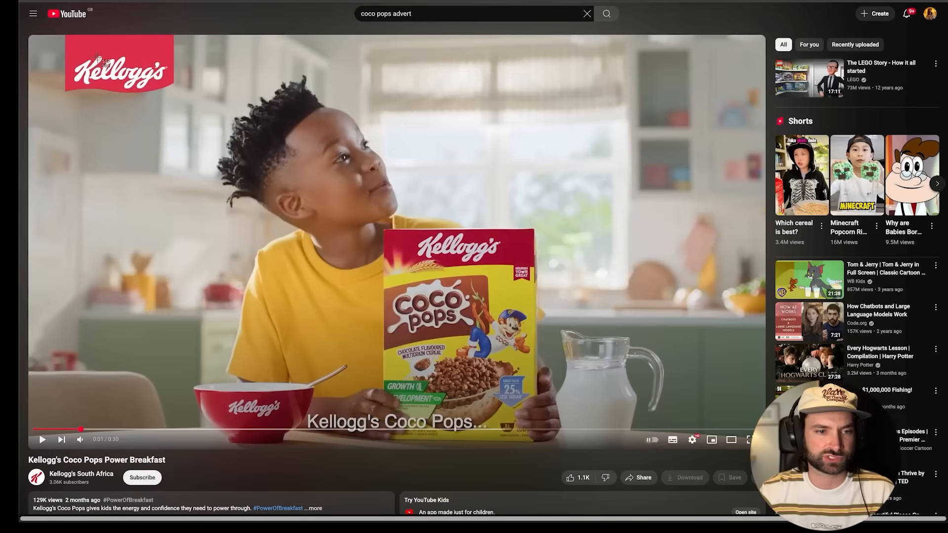
left_click_drag(31, 37, 762, 412)
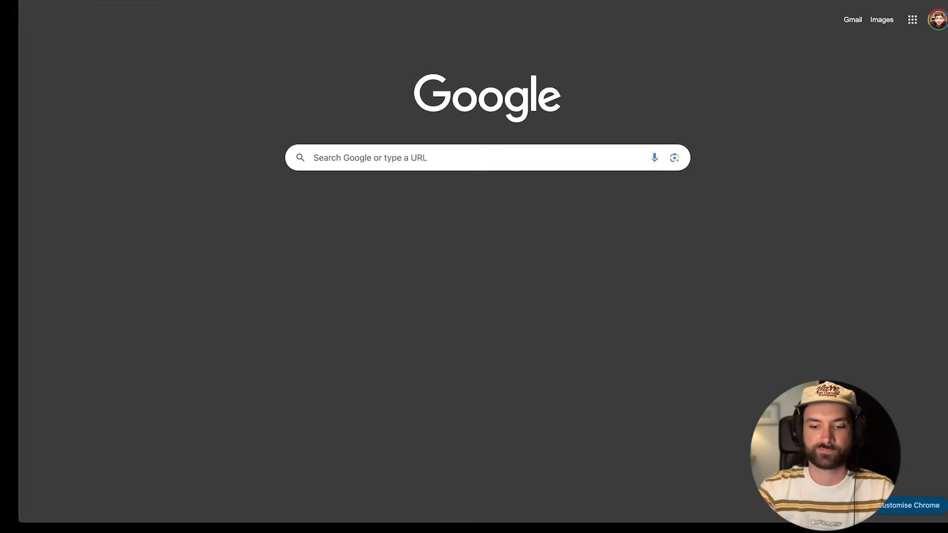
Open the Image to Prompt tool on ImagePrompt.org and upload the captured advert frame
type("ima")
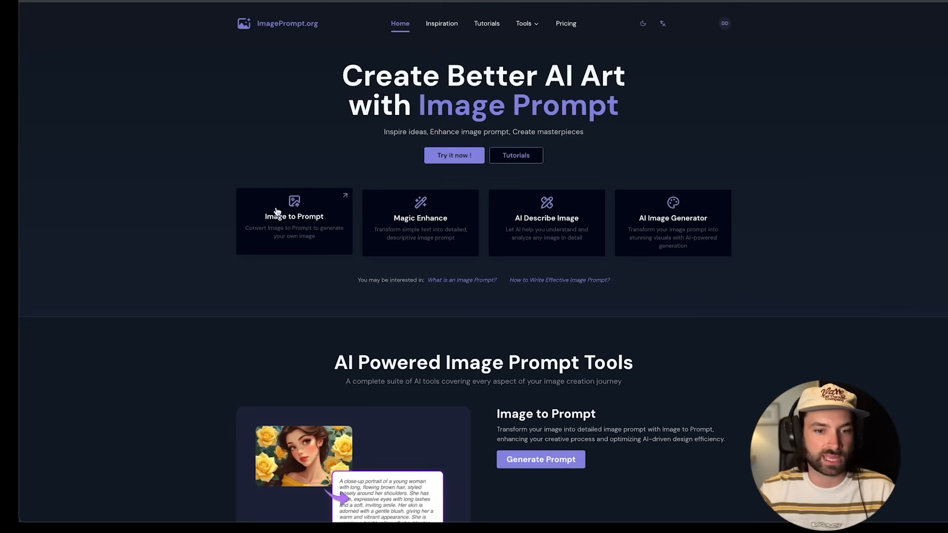
left_click(278, 213)
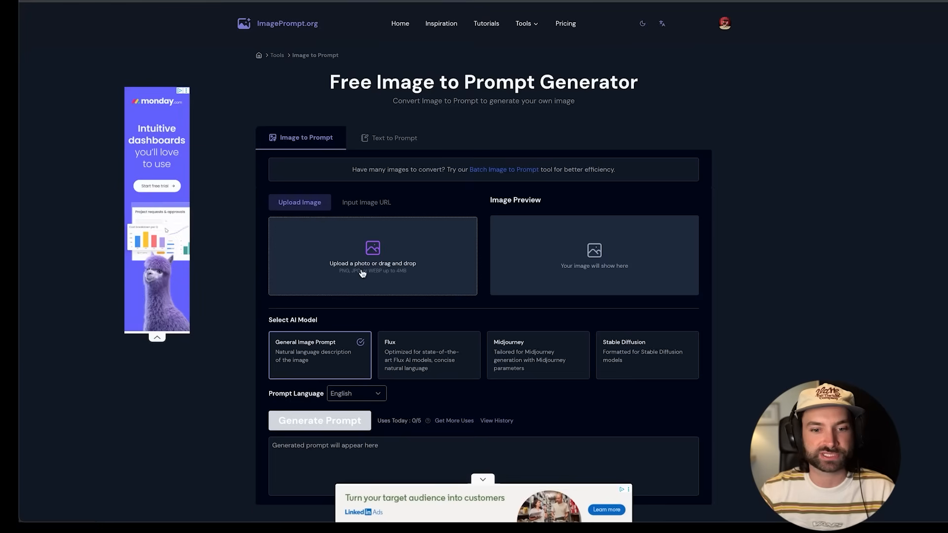
left_click(385, 249)
double_click(312, 164)
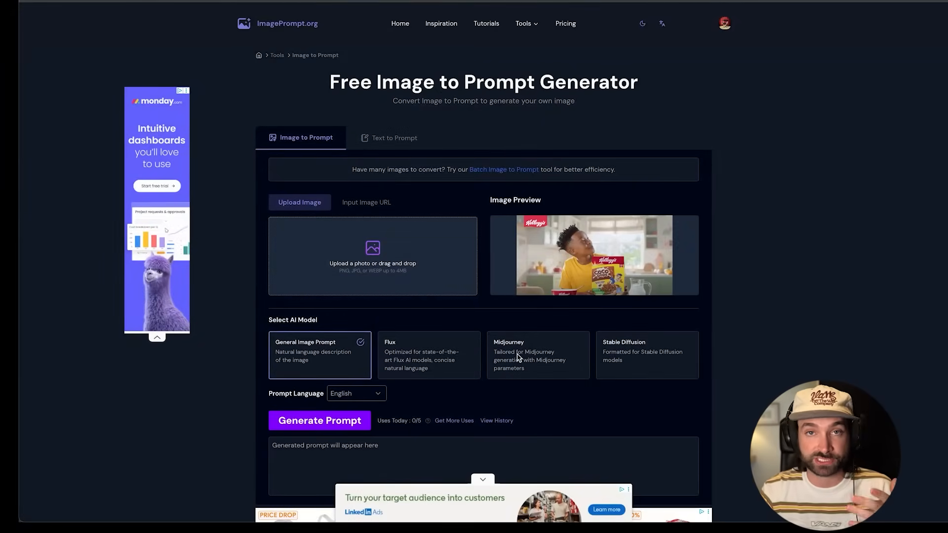
Choose the Midjourney model and generate a prompt from the uploaded frame
scroll(580, 261, "down", 2)
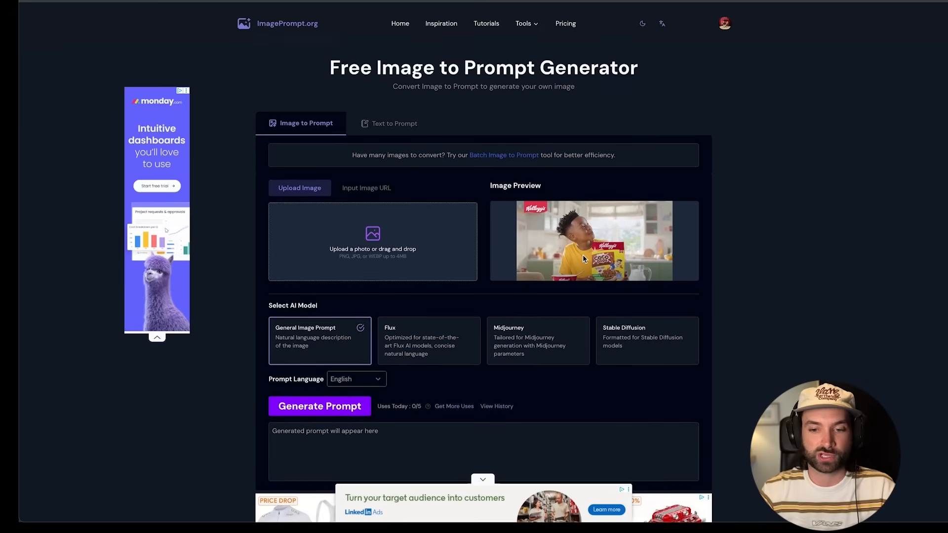
left_click(528, 327)
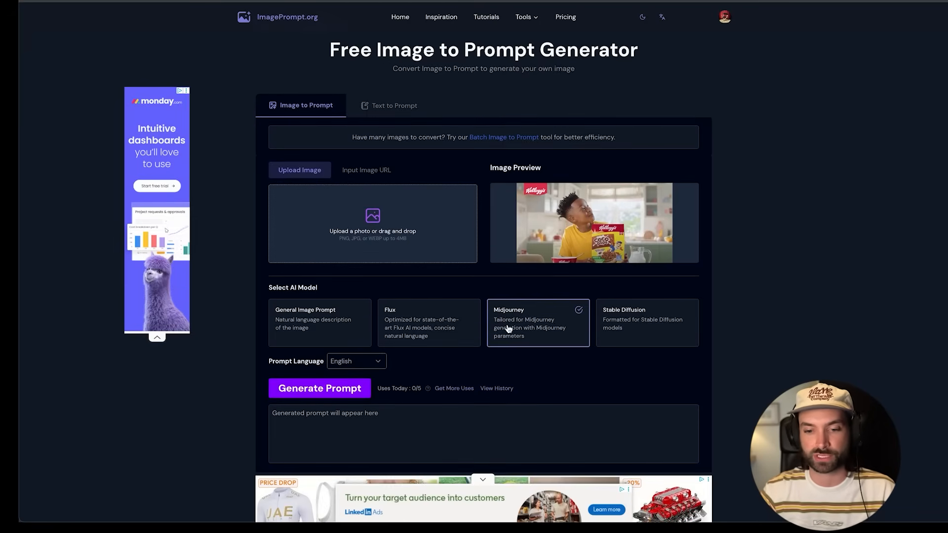
scroll(524, 324, "down", 1)
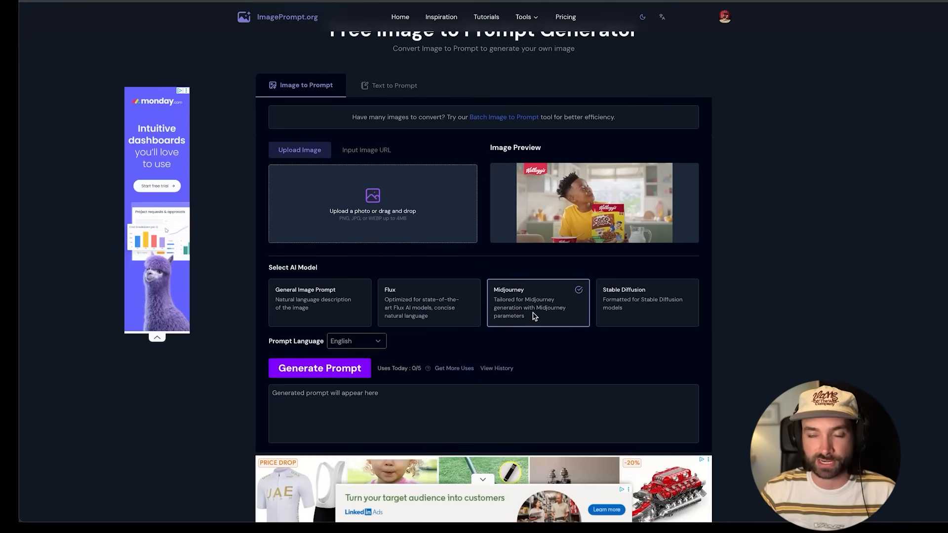
left_click(328, 374)
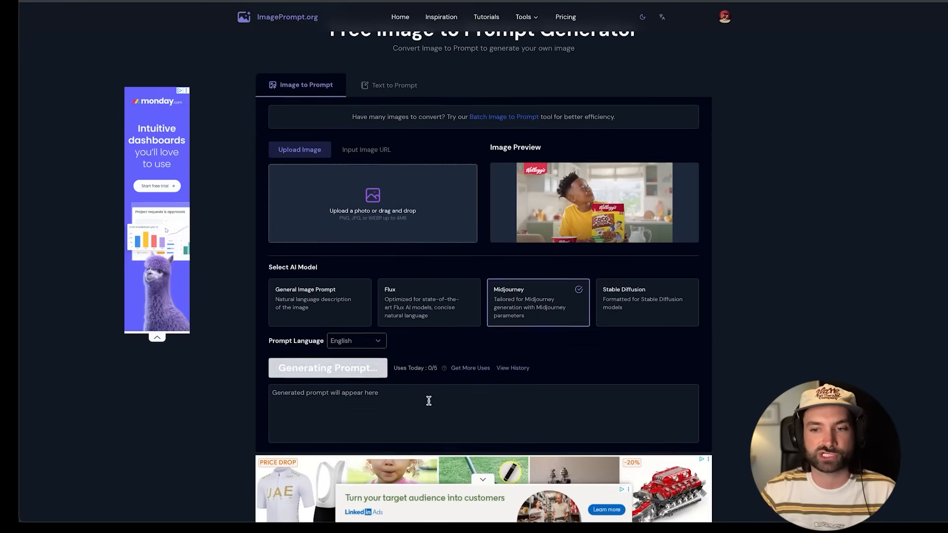
Copy the entire generated prompt and read through its description of the boy, kitchen and cereal box
scroll(428, 400, "down", 1)
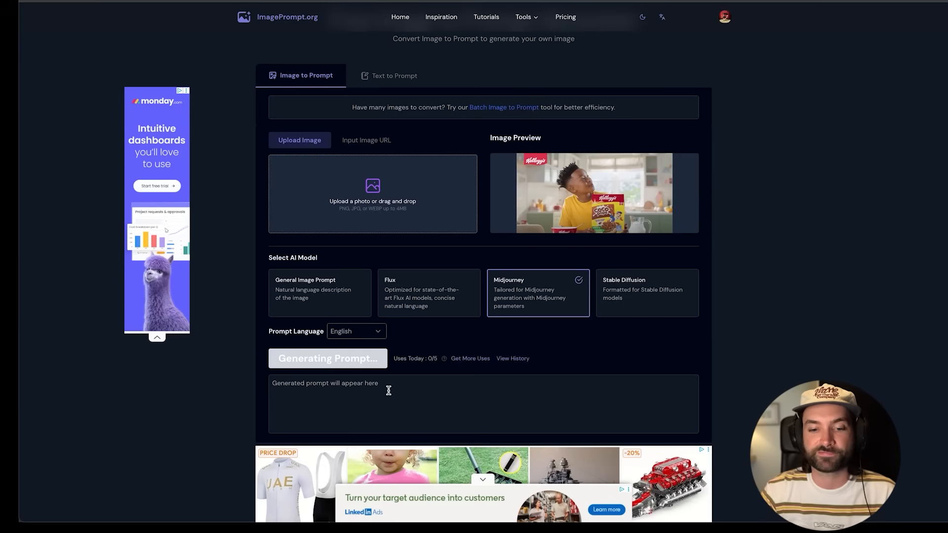
left_click_drag(273, 386, 685, 438)
key("ctrl+c")
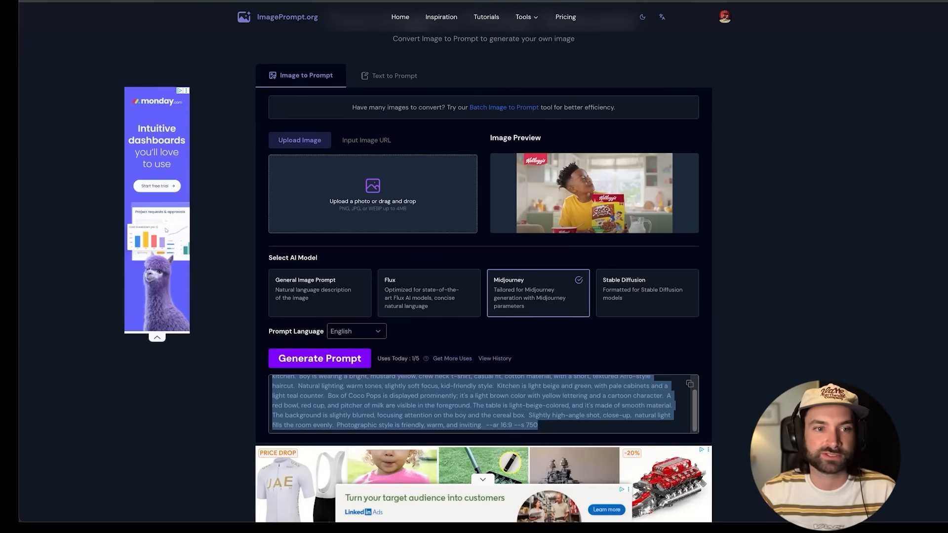
scroll(358, 402, "up", 4)
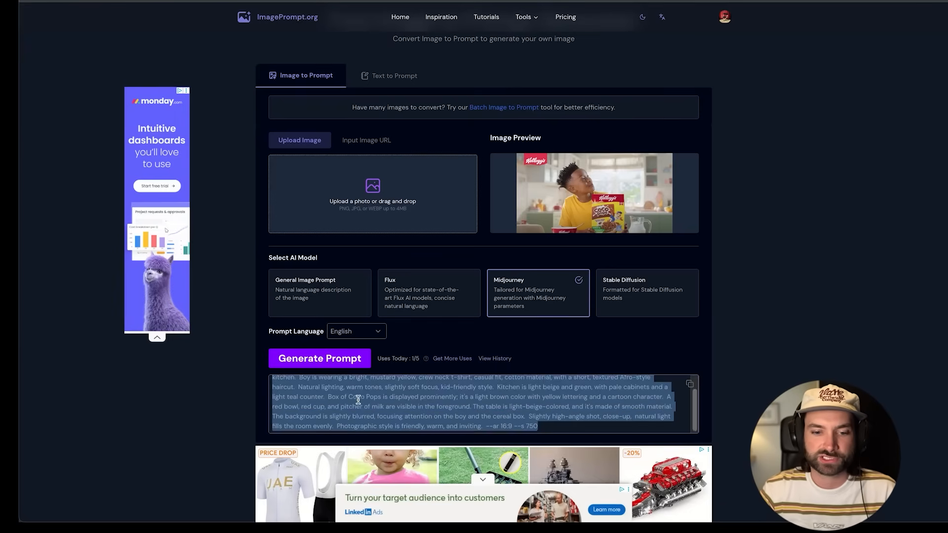
scroll(370, 429, "down", 2)
scroll(427, 358, "down", 2)
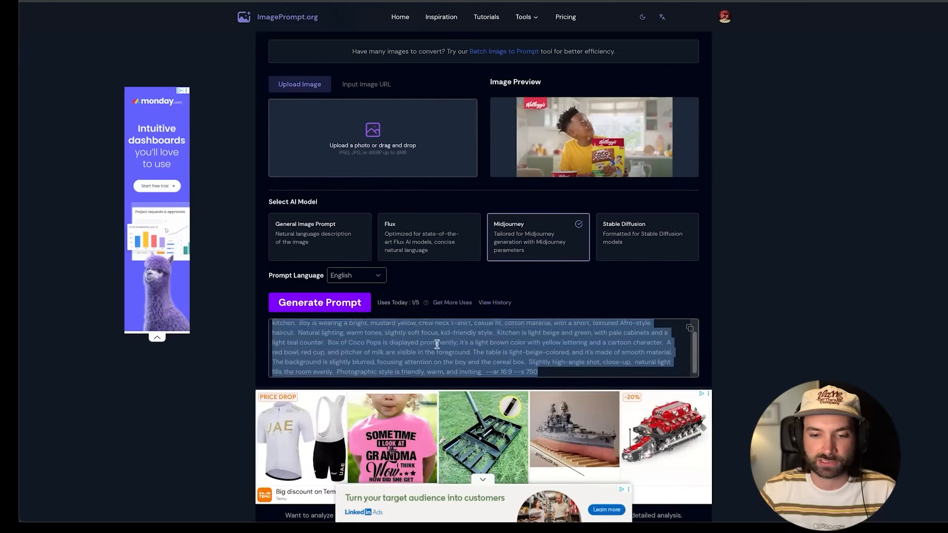
scroll(483, 357, "up", 1)
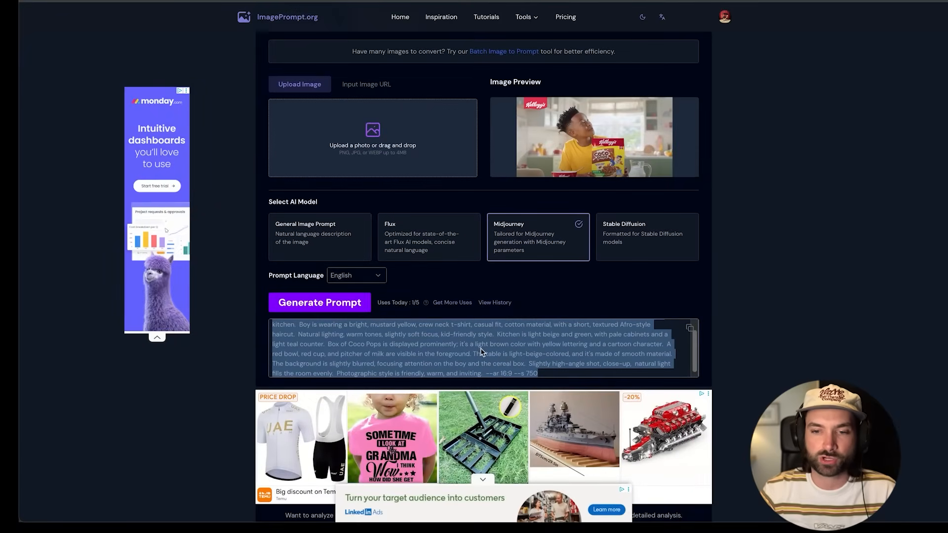
Open Midjourney's creation page in a new tab and paste the copied prompt as the image description
key("super+t")
type("mid")
key("Return")
left_click(75, 66)
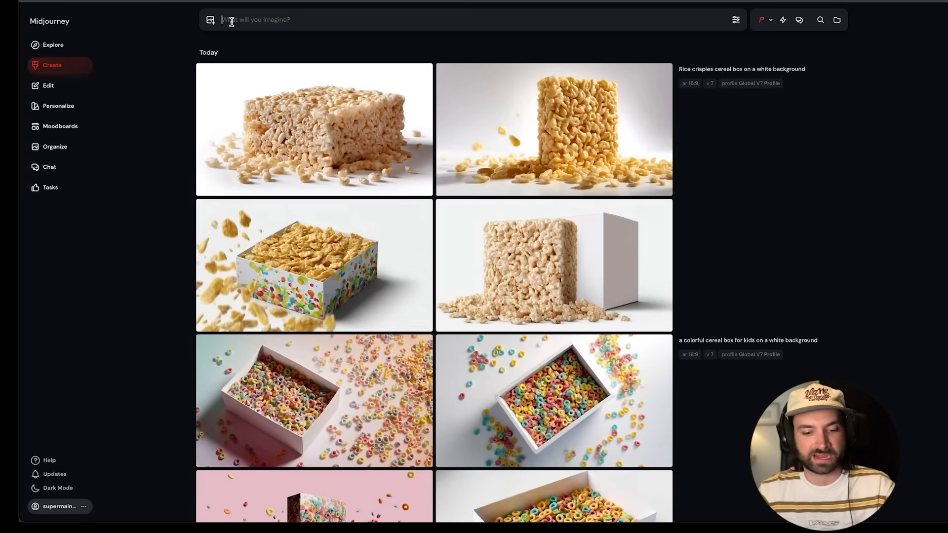
left_click(231, 21)
key("ctrl+v")
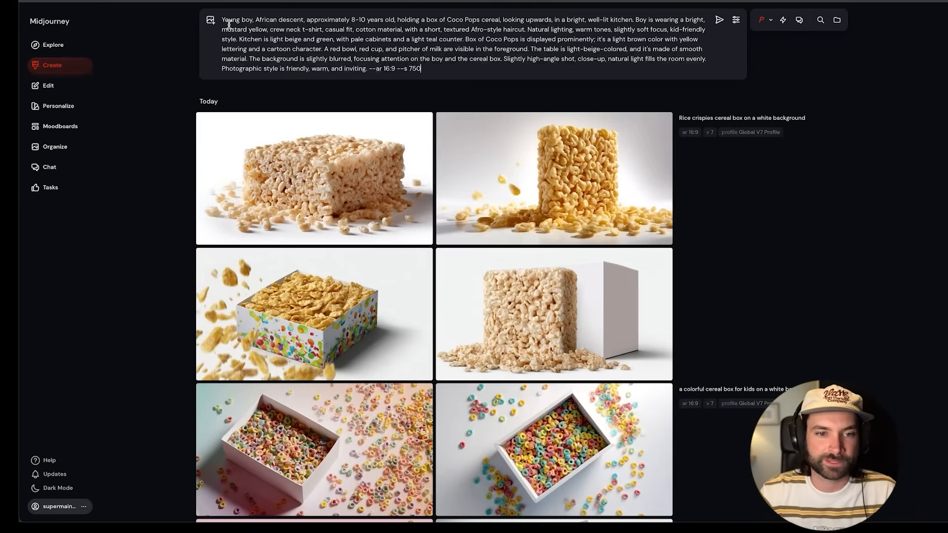
Delete the parameters "--ar 16:9 --s 750" from the end of the Midjourney prompt
left_click_drag(224, 22, 256, 28)
left_click_drag(440, 69, 374, 72)
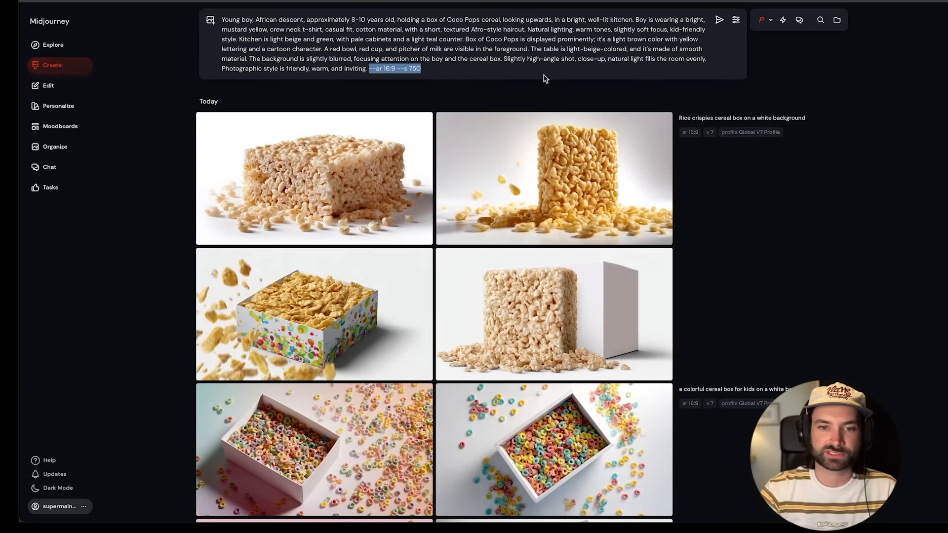
key("BackSpace")
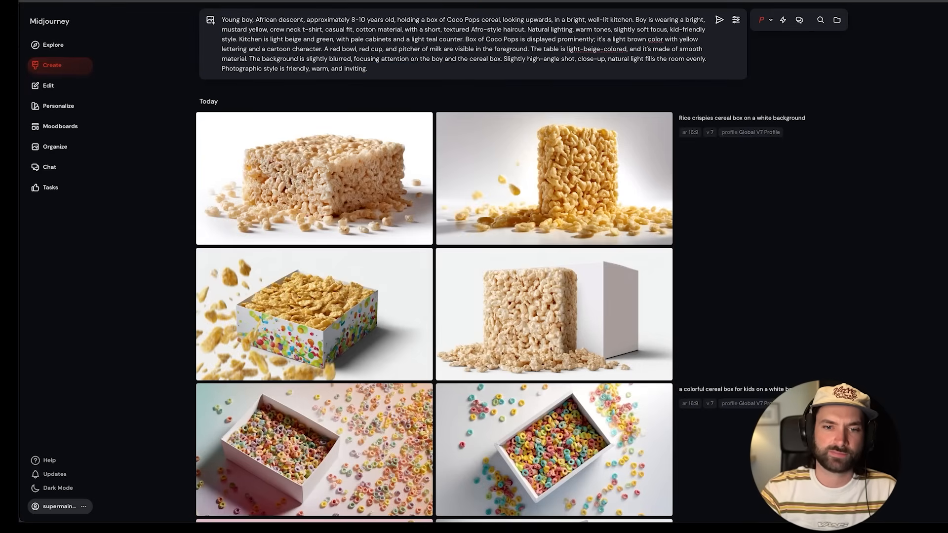
Generate images from the entered prompt describing a young boy with a Coco Pops box in a bright kitchen
key("Return")
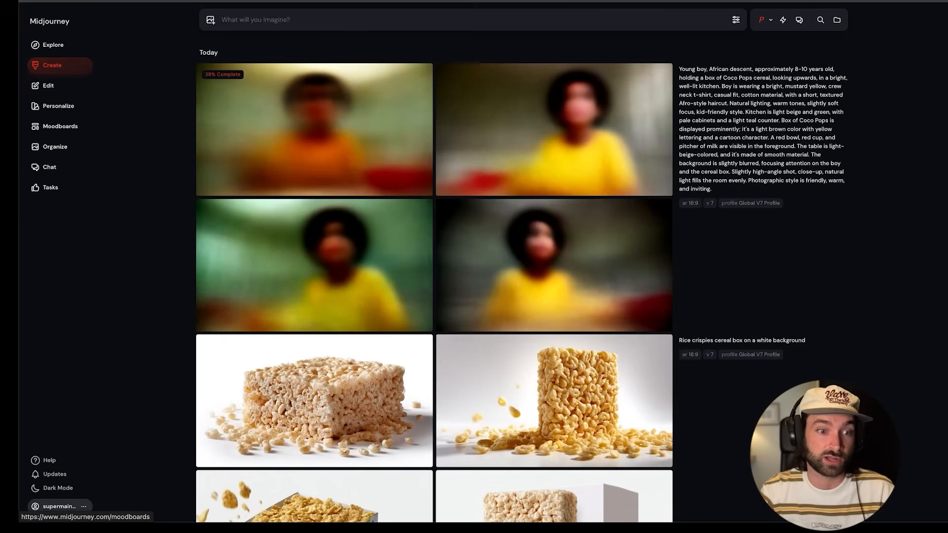
left_click(65, 105)
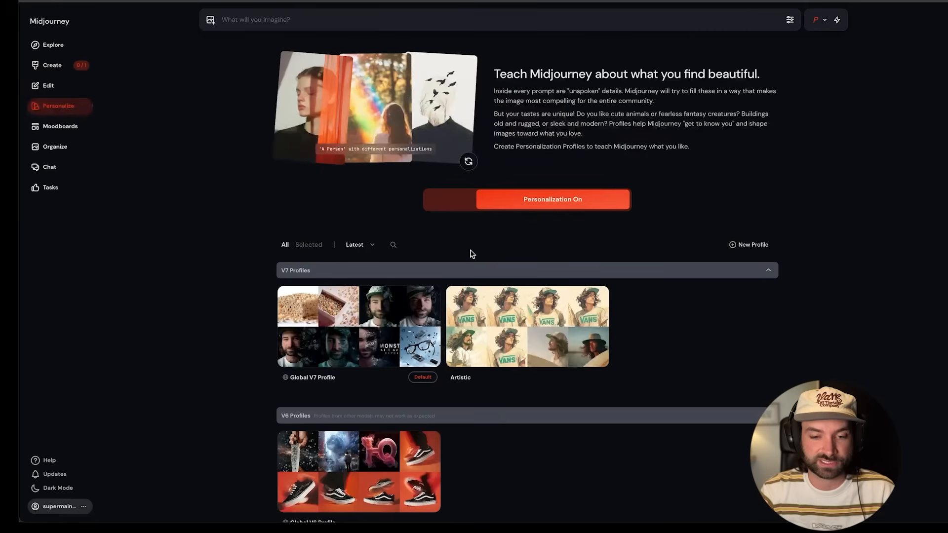
left_click(62, 71)
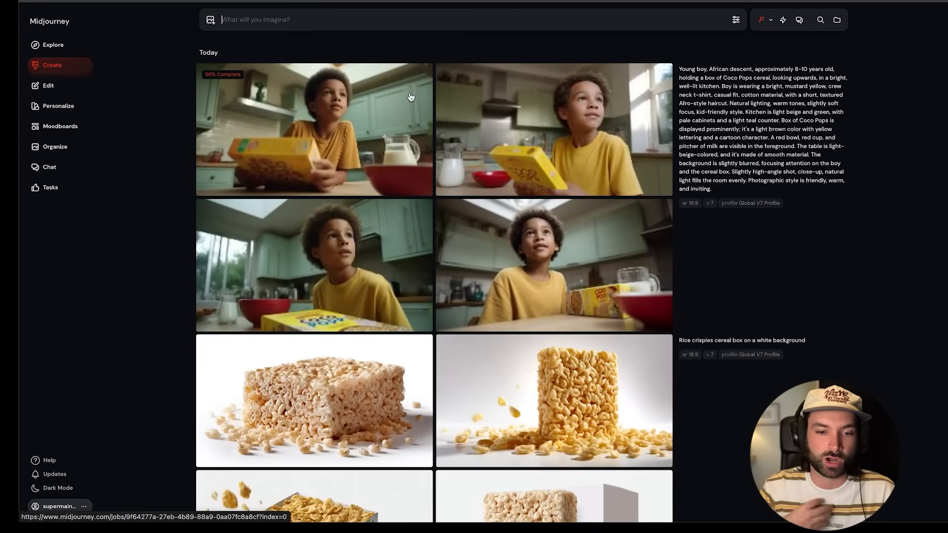
Examine an enlarged view of the generated image with the red bowl, milk jug and Coco Pops box in the foreground
left_click(354, 267)
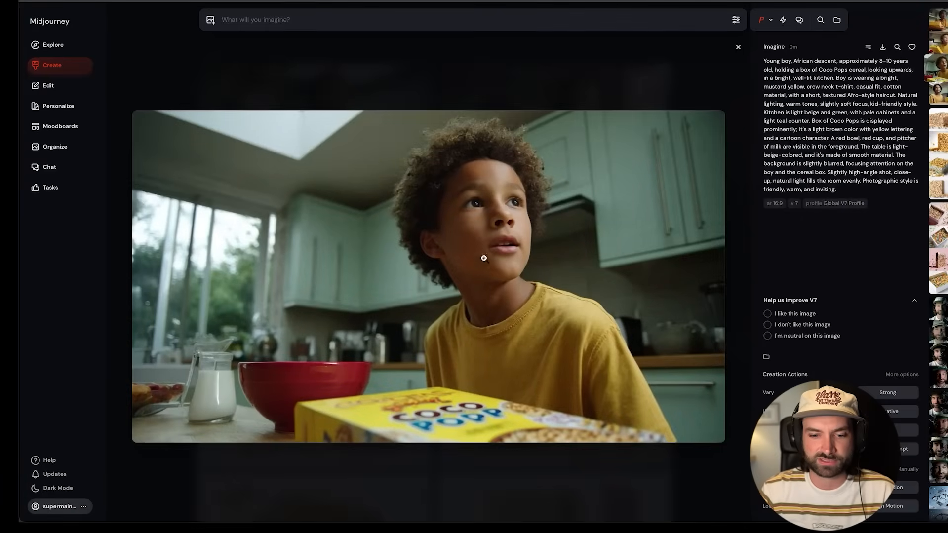
right_click(502, 305)
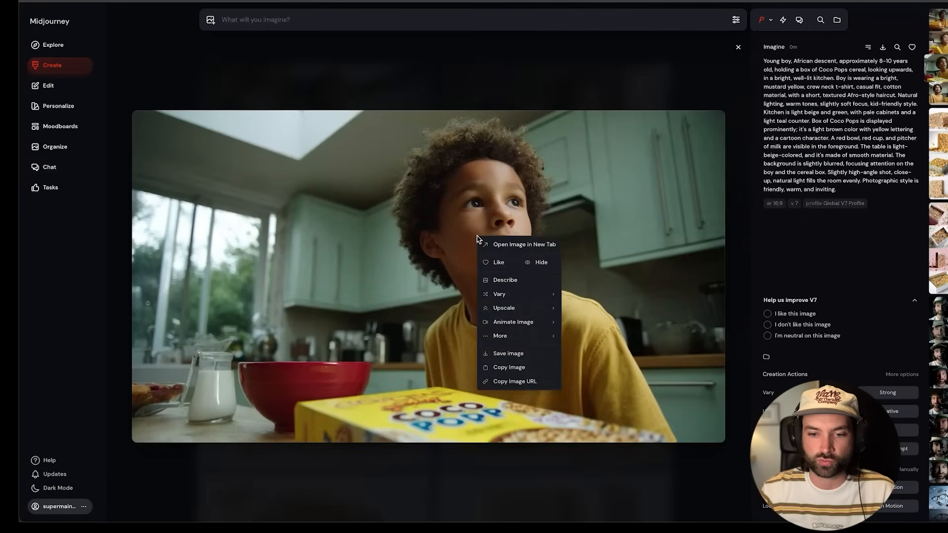
left_click(448, 181)
scroll(515, 210, "up", 3)
scroll(586, 212, "down", 3)
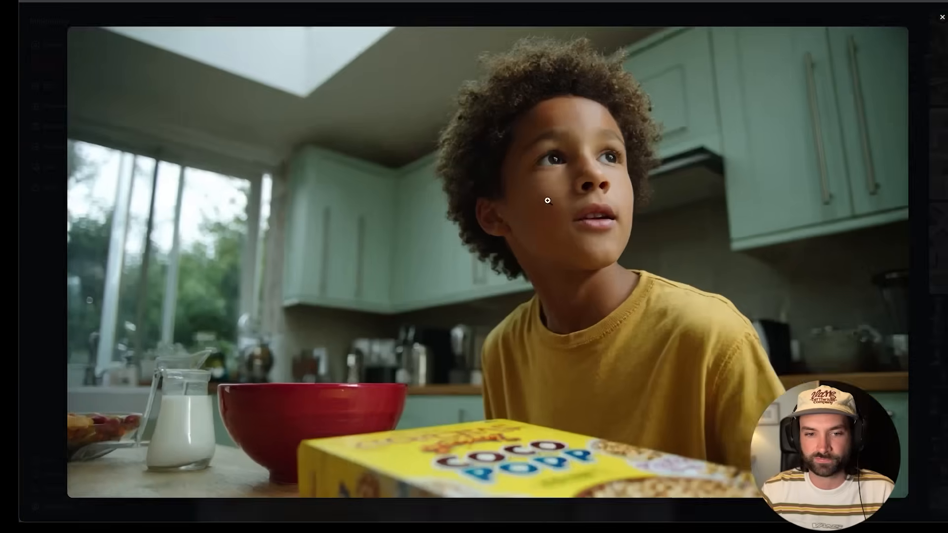
left_click(186, 75)
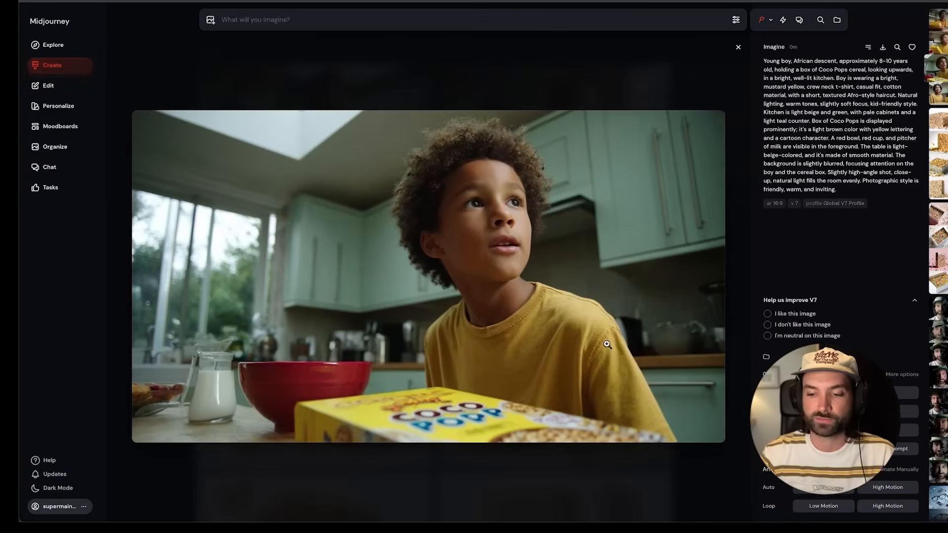
Open the image for editing and erase the whole cereal box in the foreground
scroll(885, 432, "down", 1)
left_click(884, 434)
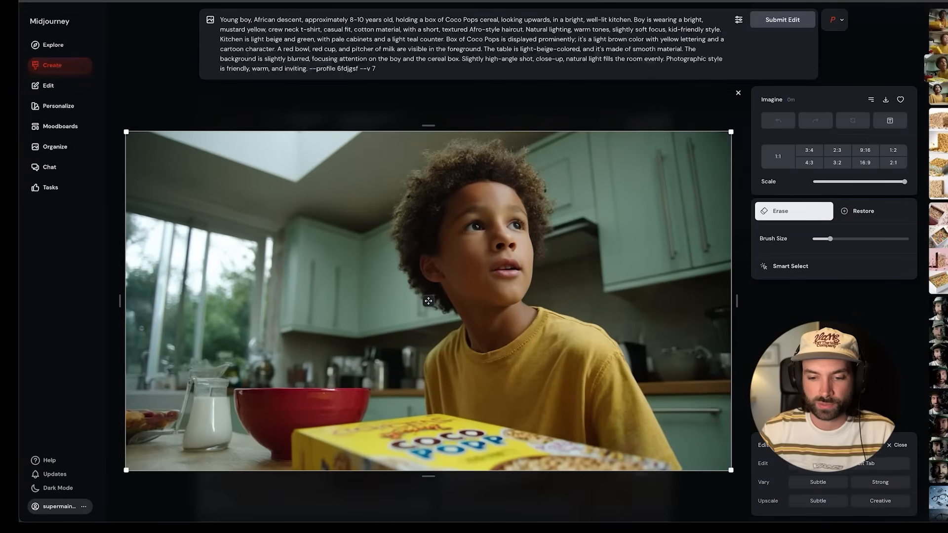
mouse_move(301, 469)
left_mouse_down()
mouse_move(304, 443)
mouse_move(442, 425)
mouse_move(662, 465)
mouse_move(322, 464)
left_mouse_up()
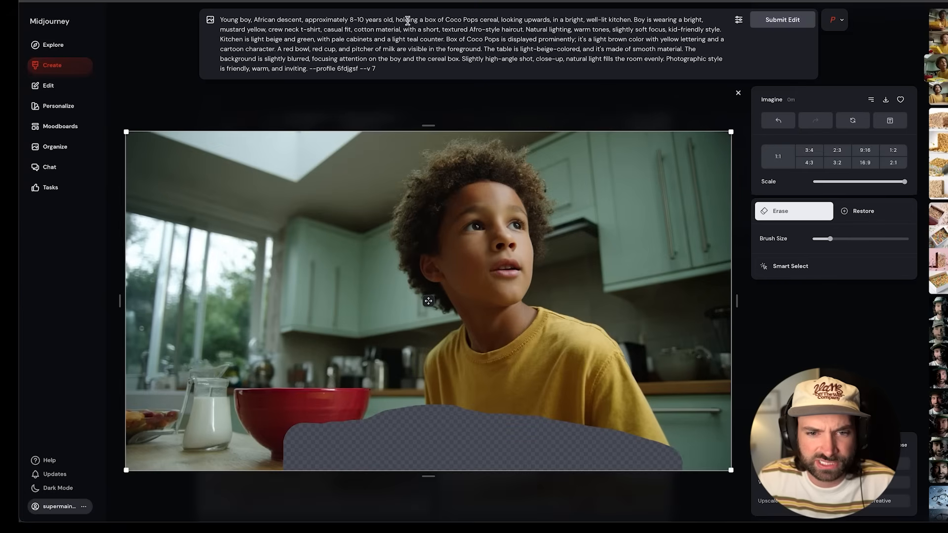
Remove "holding a box of Coco Pops cereal" from the prompt and submit the edit
left_click_drag(395, 21, 497, 23)
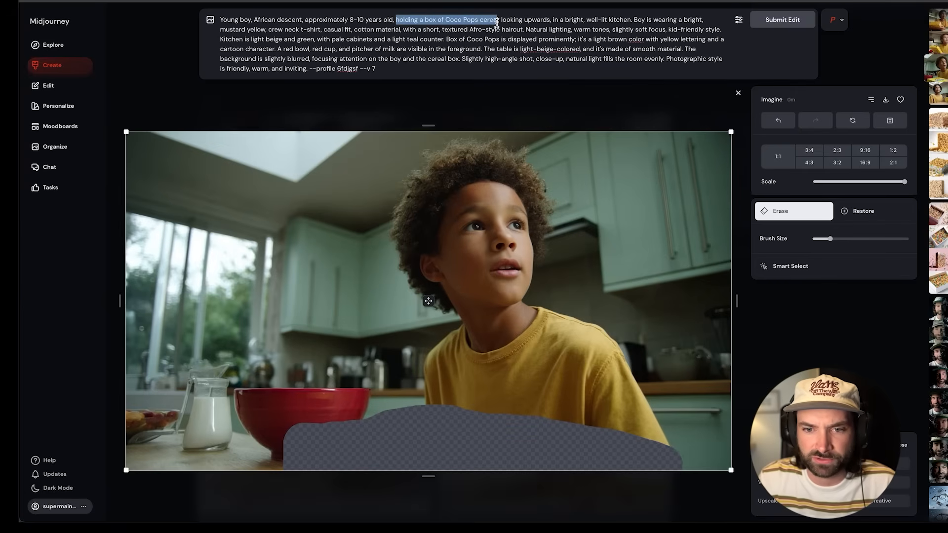
key("BackSpace")
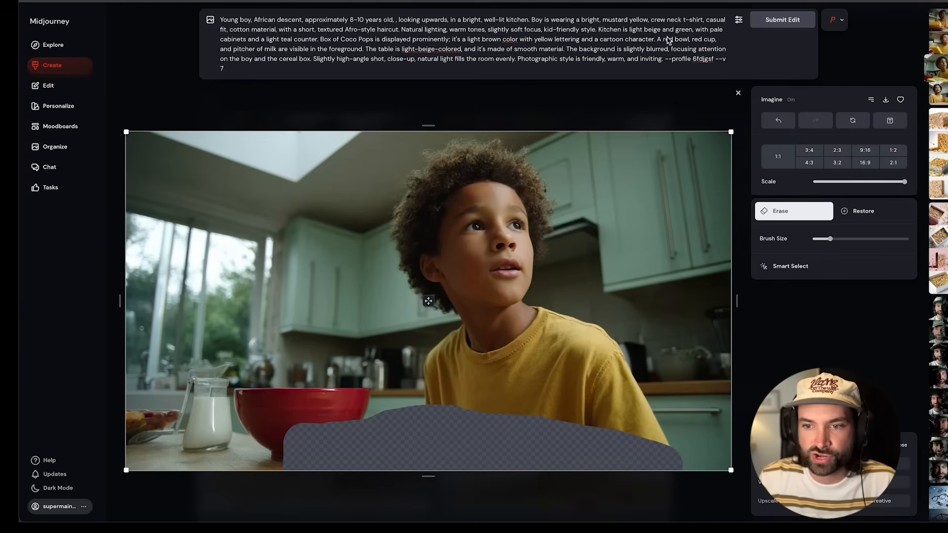
left_click(768, 26)
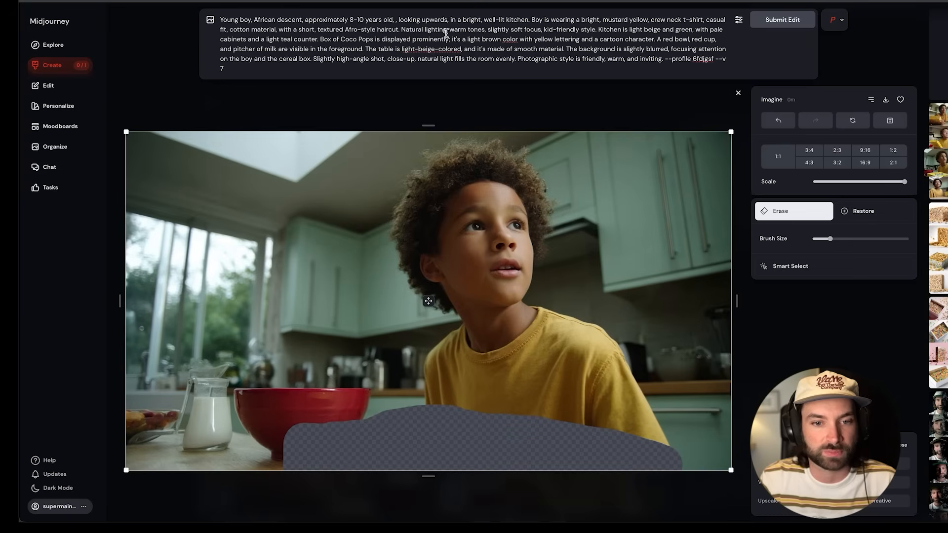
Remove the text about the Coco Pops box being displayed prominently and its color, lettering and cartoon character, and submit the edit again
left_click_drag(321, 39, 450, 44)
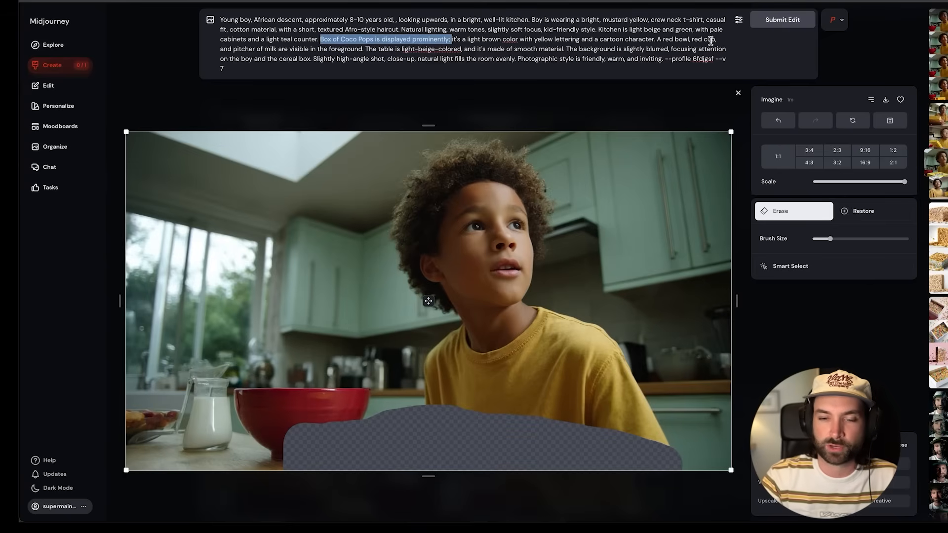
key("BackSpace")
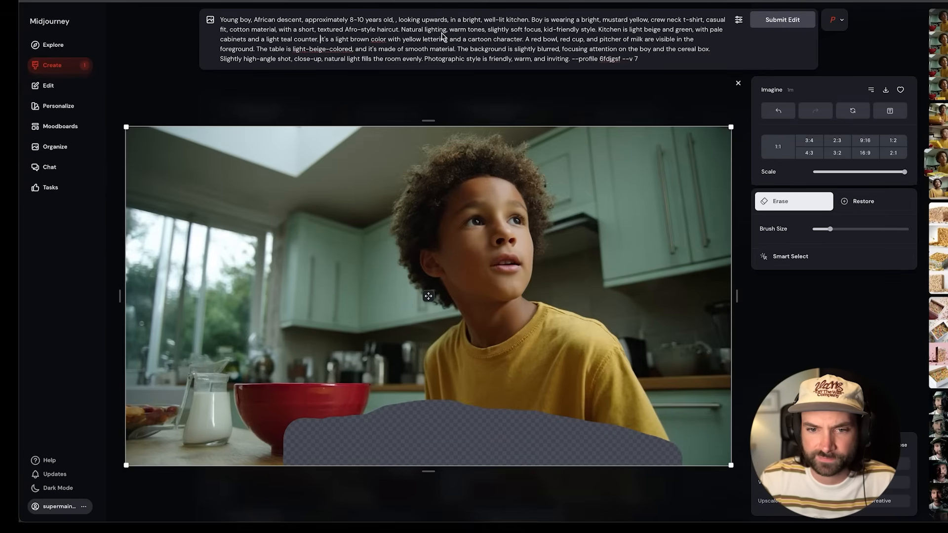
left_click_drag(321, 39, 527, 43)
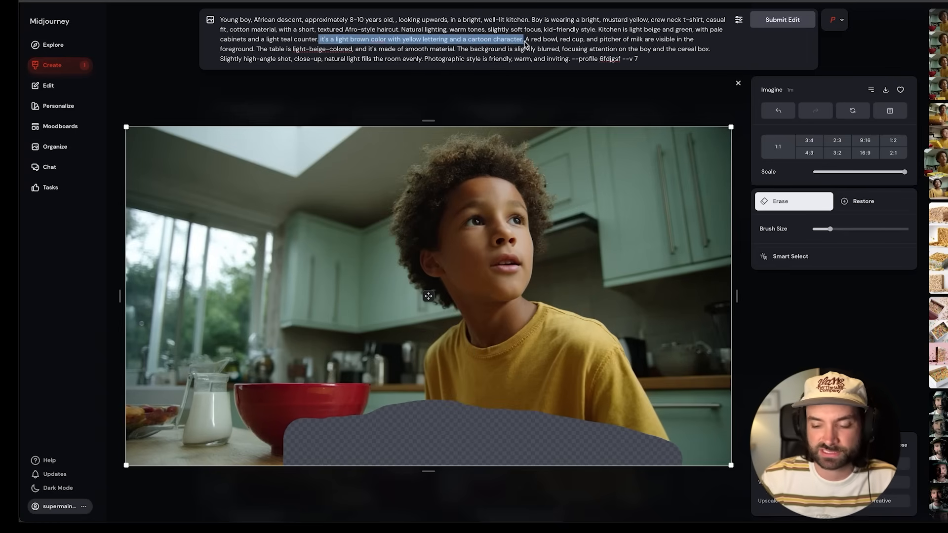
key("BackSpace")
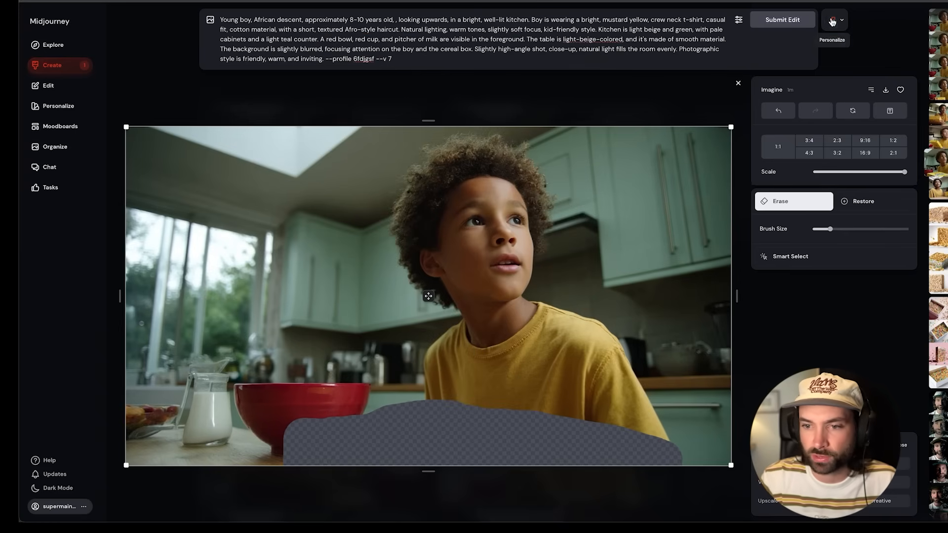
left_click(787, 20)
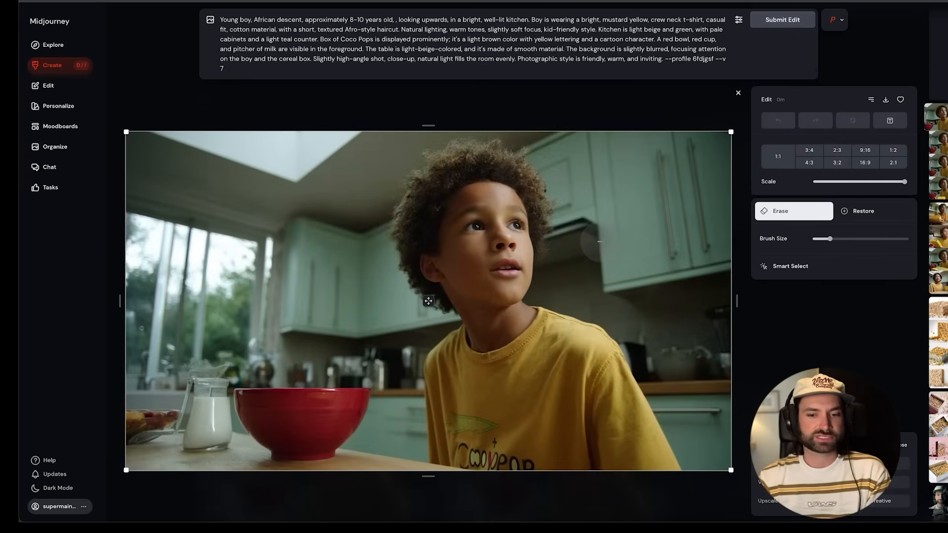
Choose the edited variation with the cartoon figure on the yellow t-shirt and erase the milk jug beside the red bowl
left_click(943, 143)
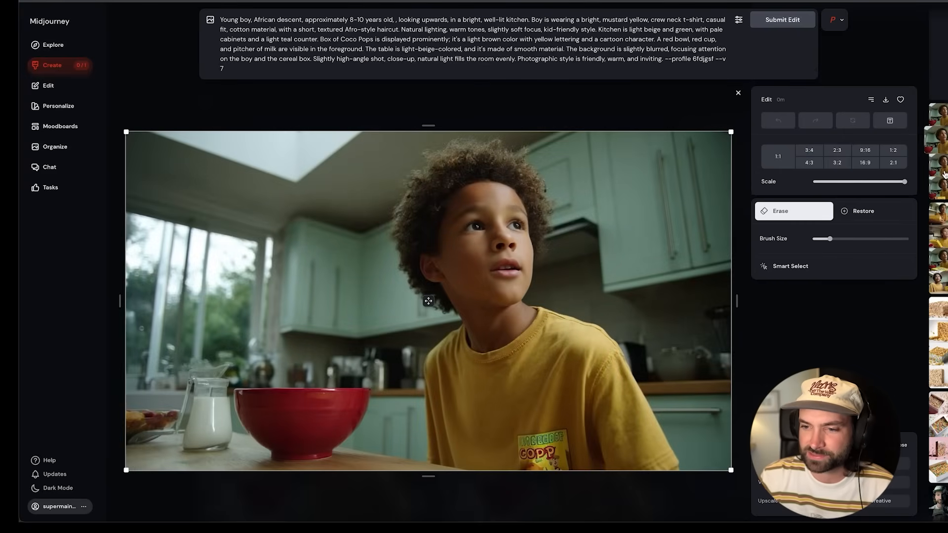
left_click(943, 163)
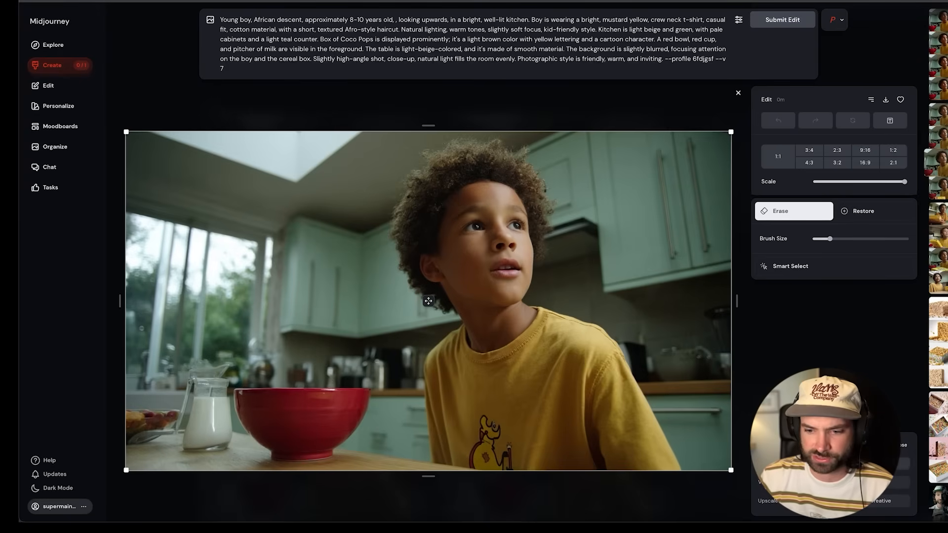
mouse_move(212, 438)
left_mouse_down()
mouse_move(192, 440)
mouse_move(190, 394)
mouse_move(199, 366)
mouse_move(218, 356)
mouse_move(219, 420)
left_mouse_up()
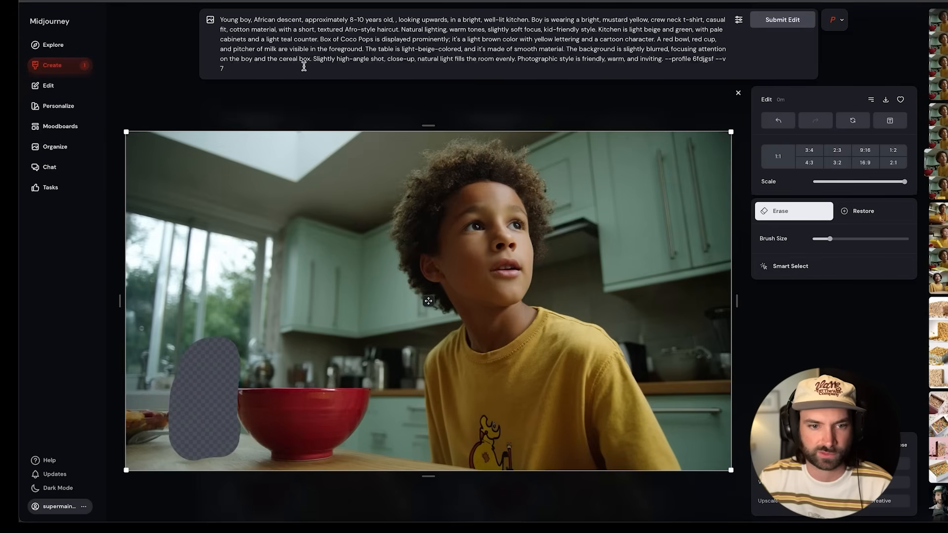
Replace the whole prompt with "a jug of milk on the table" and submit the edit
left_click_drag(303, 68, 202, 3)
type("a milk")
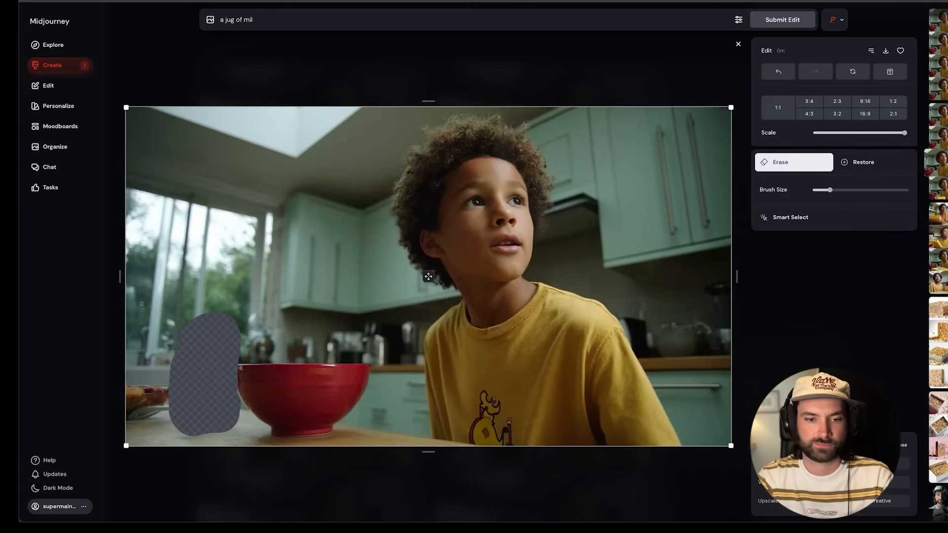
type("le")
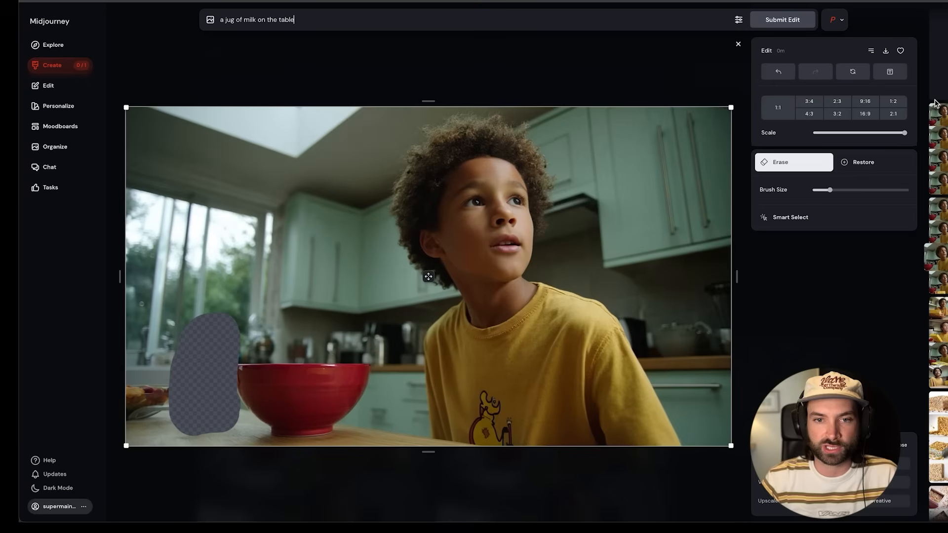
key("Return")
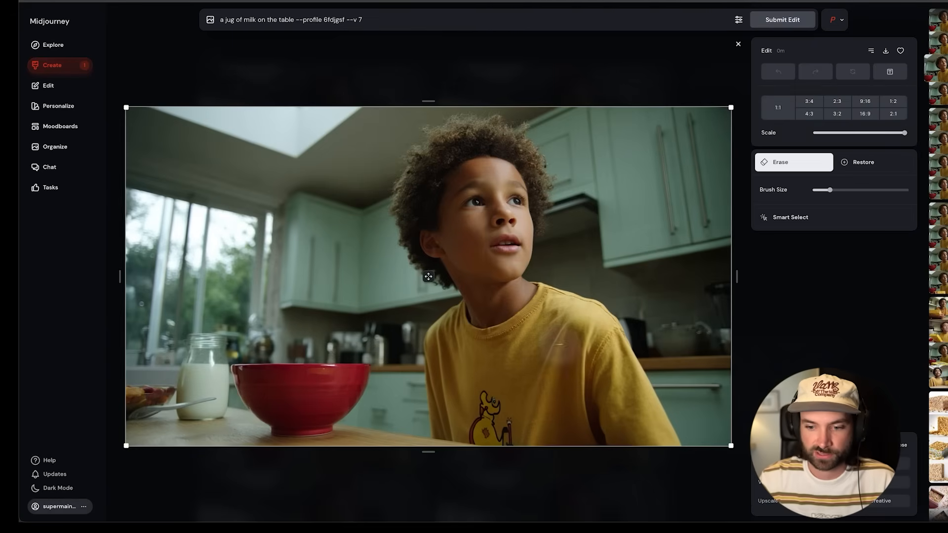
Compare the new milk jug variations and download the one with the tall glass milk bottle and metal spoon
left_click(941, 42)
left_click(942, 26)
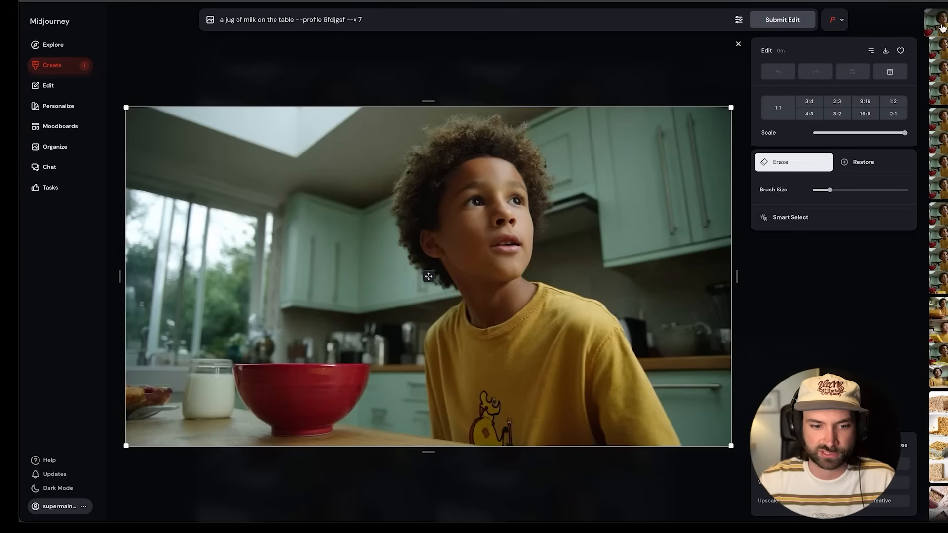
left_click(939, 49)
left_click(940, 72)
left_click(938, 84)
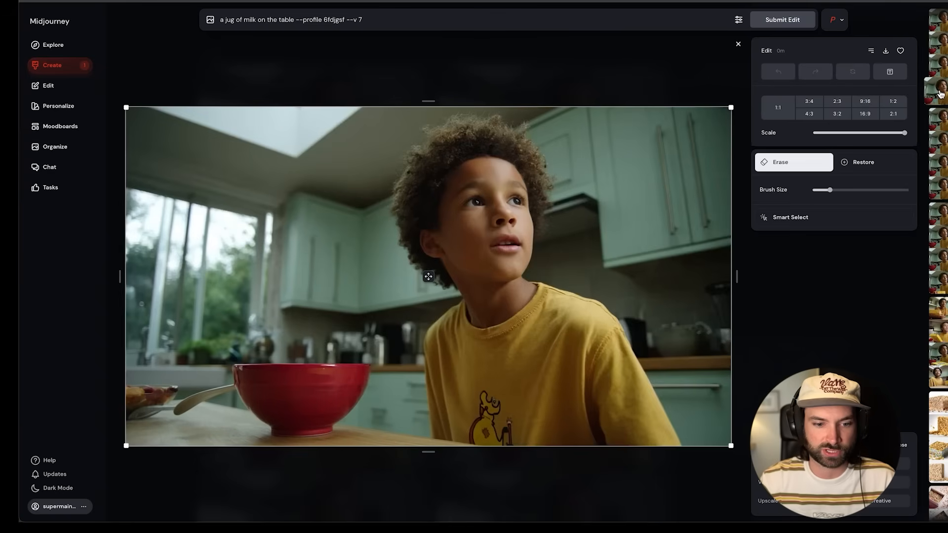
left_click(938, 73)
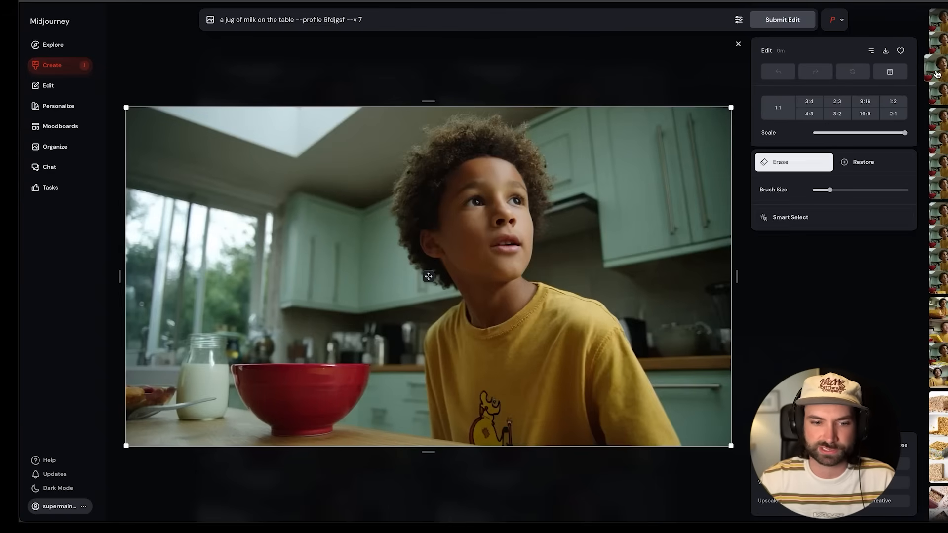
left_click(886, 52)
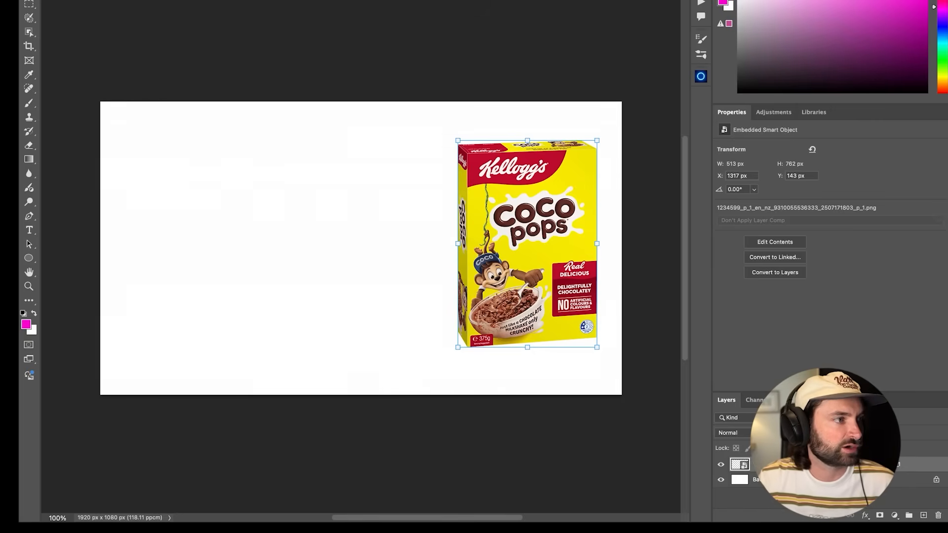
In Photoshop, place the boy image on the canvas, scale it to about 1117 × 626 px beside the cereal box, and move the box slightly outward
left_click_drag(358, 228, 238, 215)
left_click_drag(620, 102, 387, 233)
left_click_drag(338, 265, 420, 152)
key("Return")
left_click_drag(514, 195, 525, 189)
left_click(566, 57)
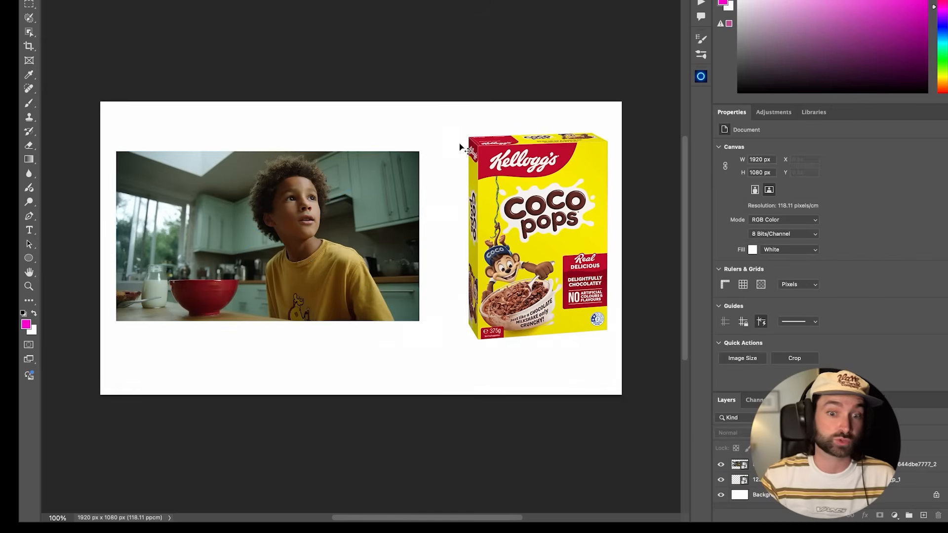
left_click(289, 237)
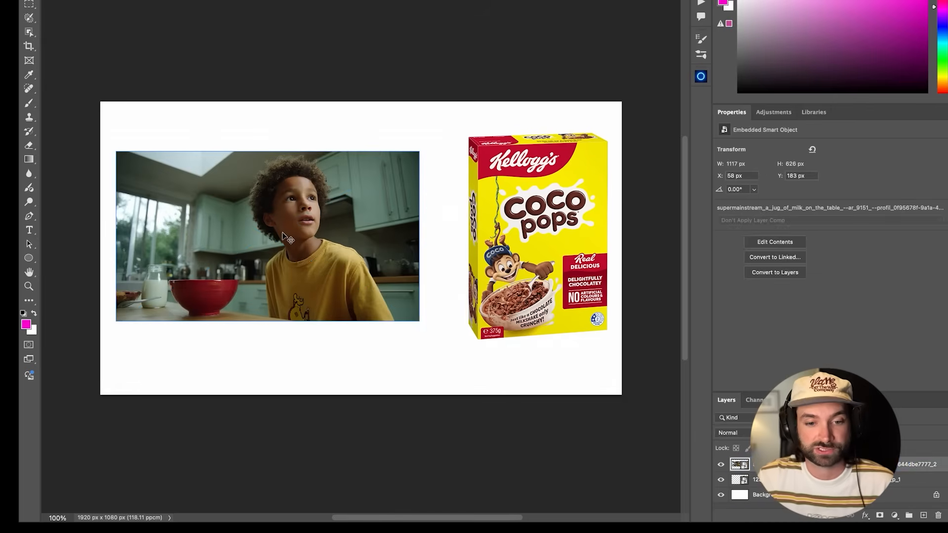
left_click(491, 231)
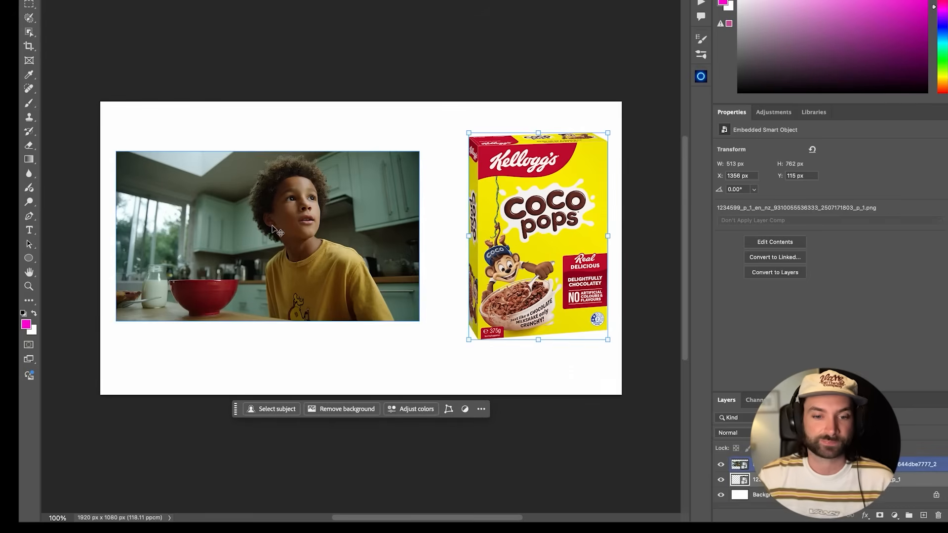
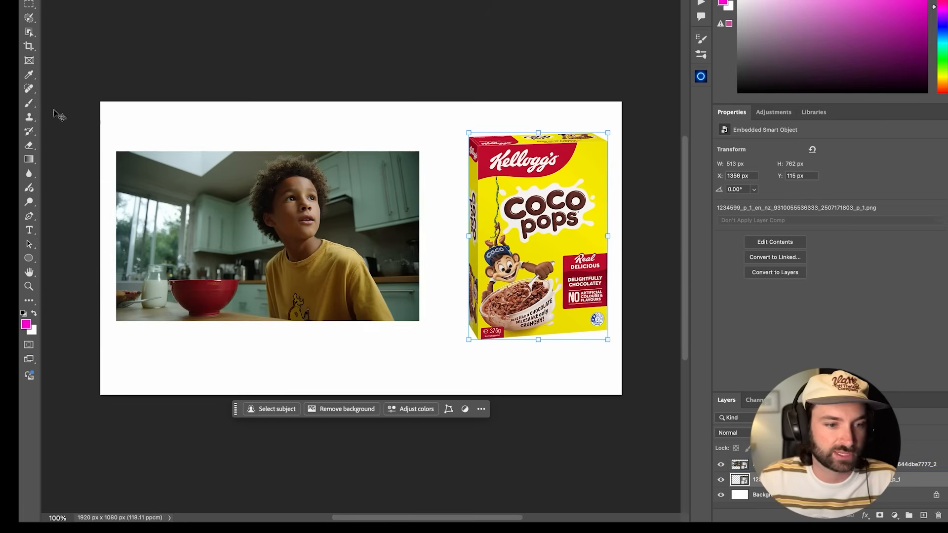
Add text above the boy image reading "The camera whip pans left to show the yellow coco pops box that is sat on the table."
left_click(29, 230)
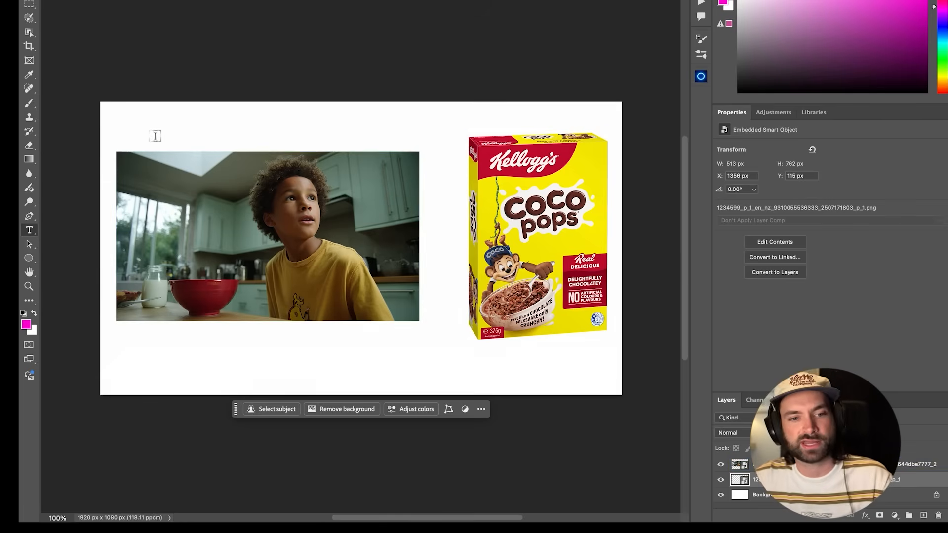
left_click(154, 138)
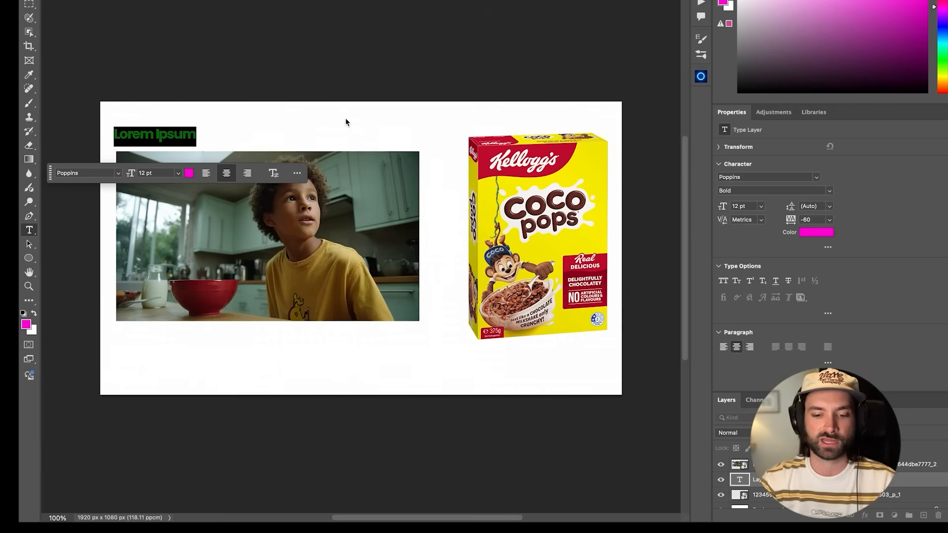
type("The camera whi")
type("p pans left")
type(" to show the")
type(" yellow coco")
type(" pops")
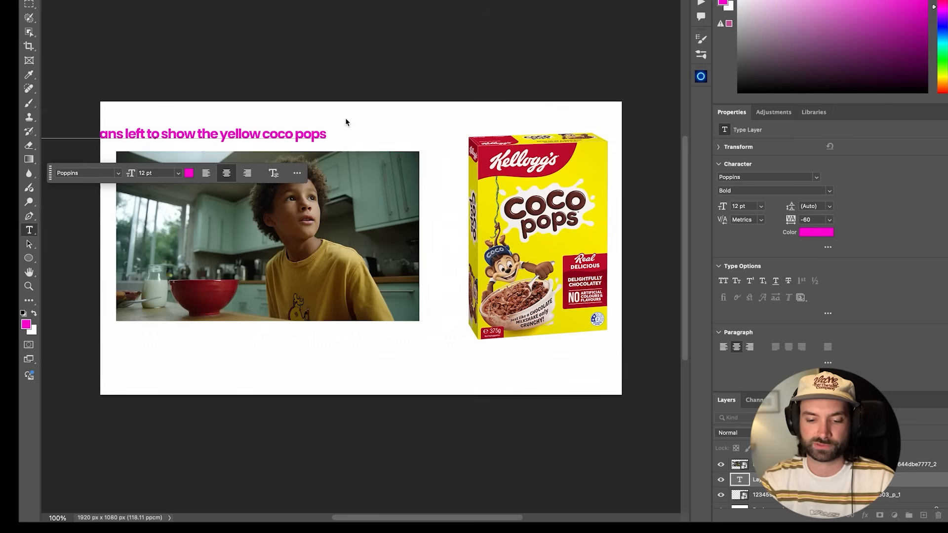
type(" box that is sat on th")
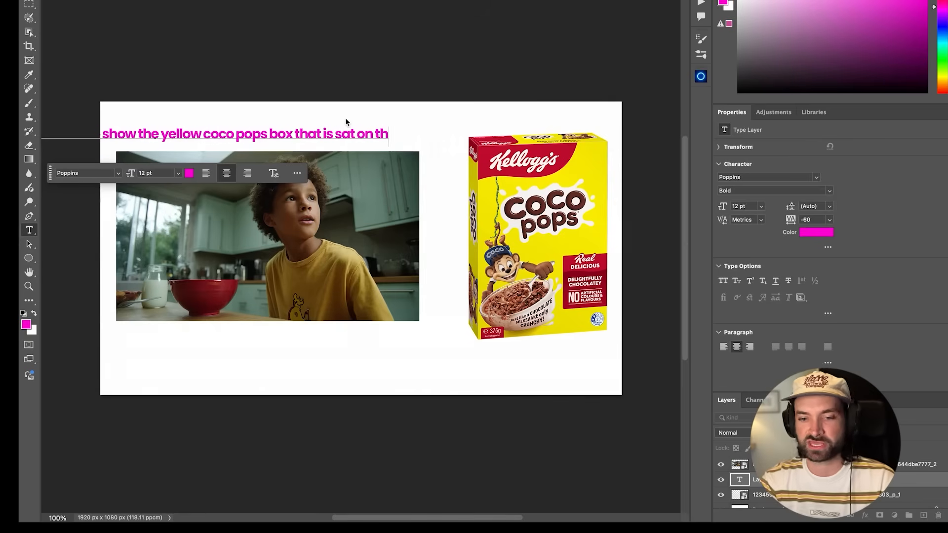
Continue the text with "Behind the coco pops box is a window and a bright light shines through the window on to the coco pops box"
type("e table. Behind the coco pops box is a window and a bright light shines through")
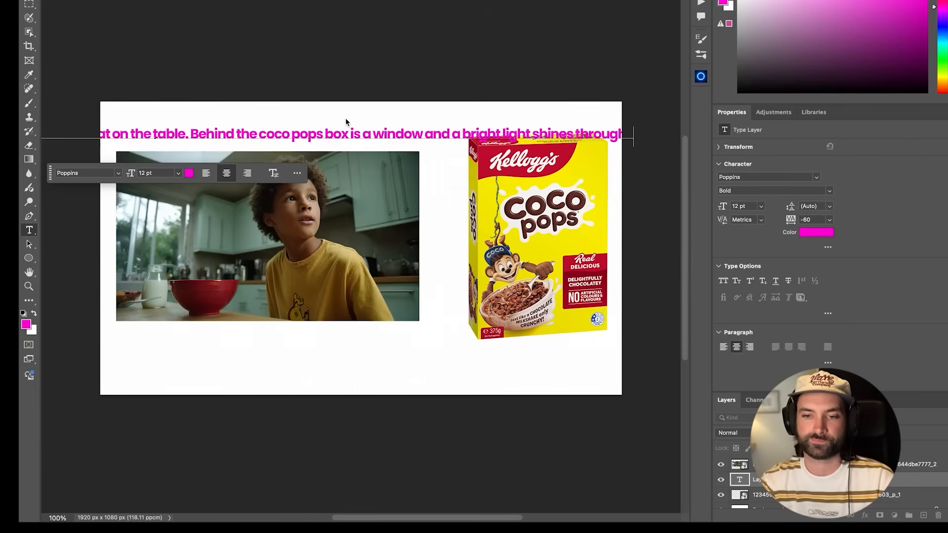
type(" the window on to")
key("Escape")
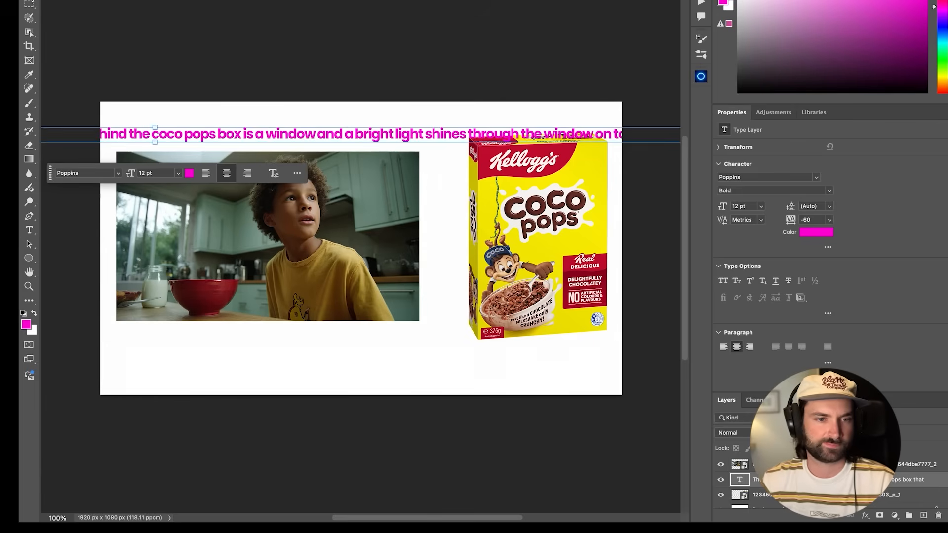
Break the instruction text into two lines after "Behind the coco pops" and shift the whole text so its beginning is on the canvas
double_click(258, 134)
left_click(256, 133)
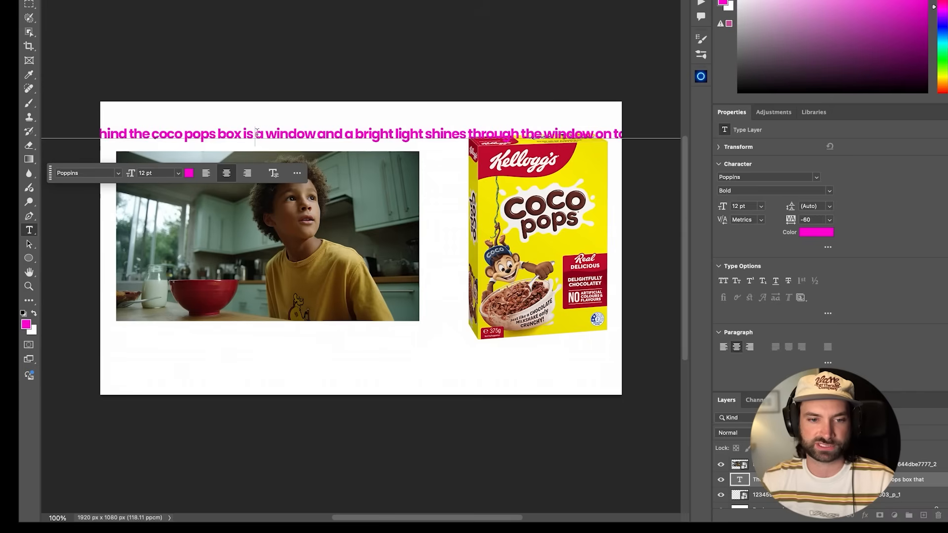
key("Return")
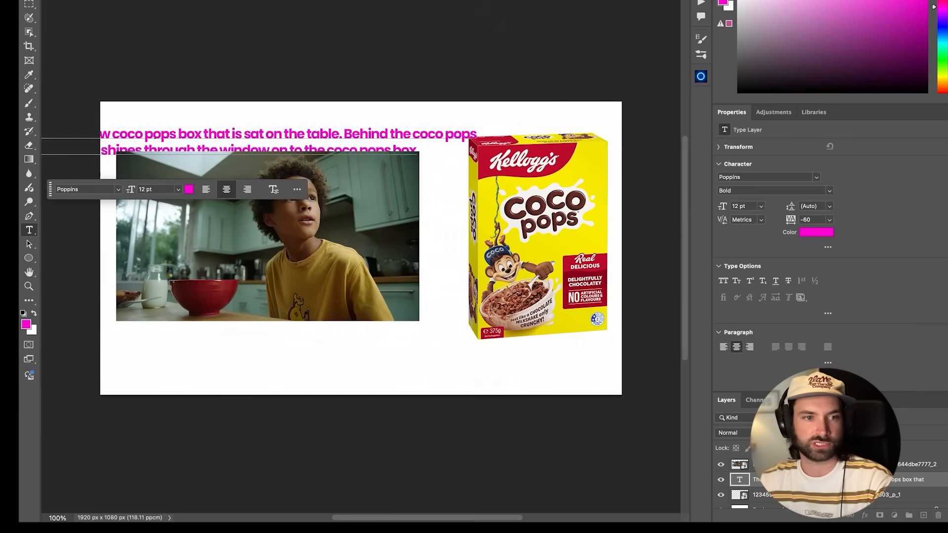
left_click_drag(249, 136, 497, 127)
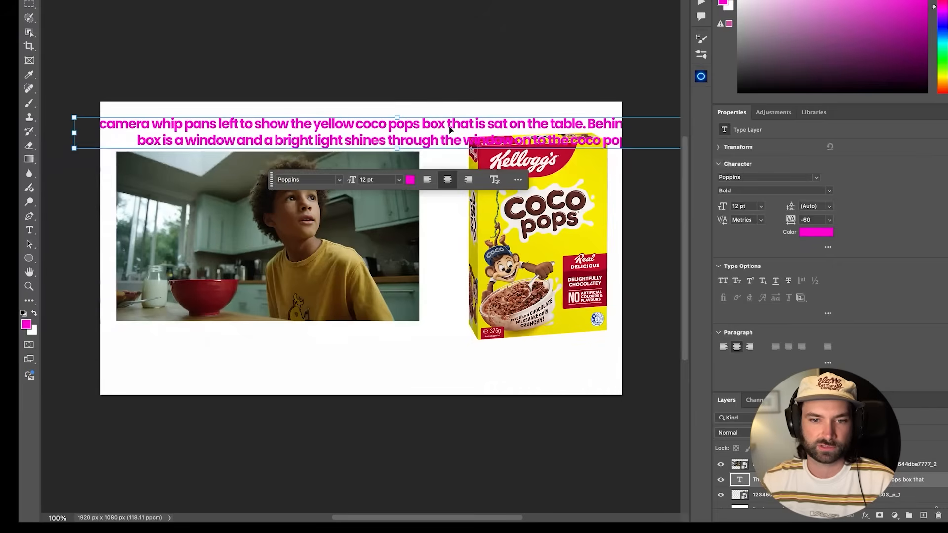
Reduce the instruction text to 7 pt and place it above the boy image, aligned with the image's outer edge
double_click(450, 125)
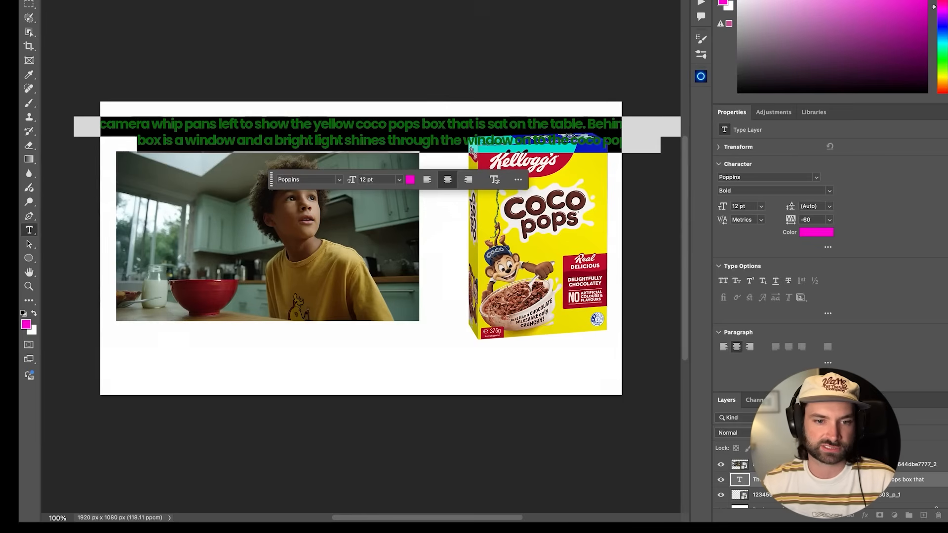
key("Down")
key("Down")
key("Down")
key("Down")
key("Down")
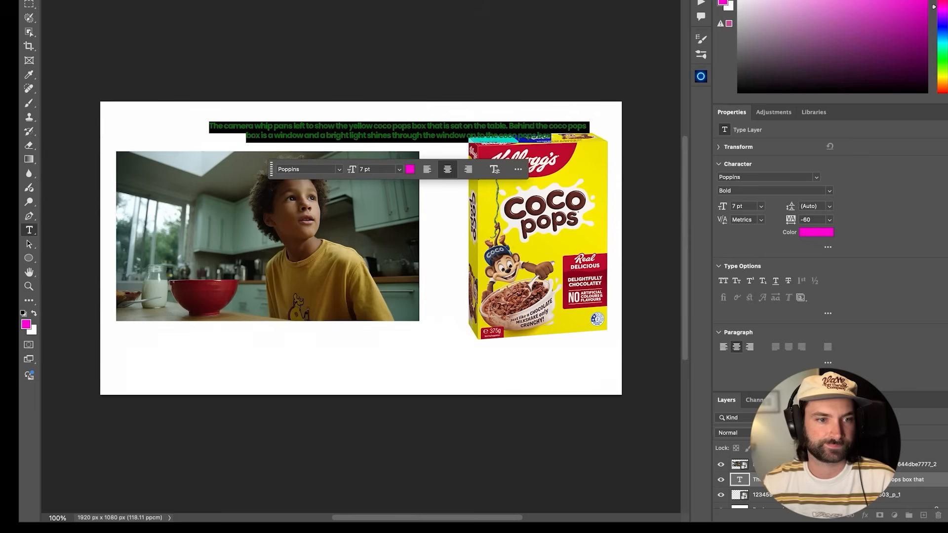
key("Escape")
left_click_drag(365, 129, 272, 121)
left_click(447, 6)
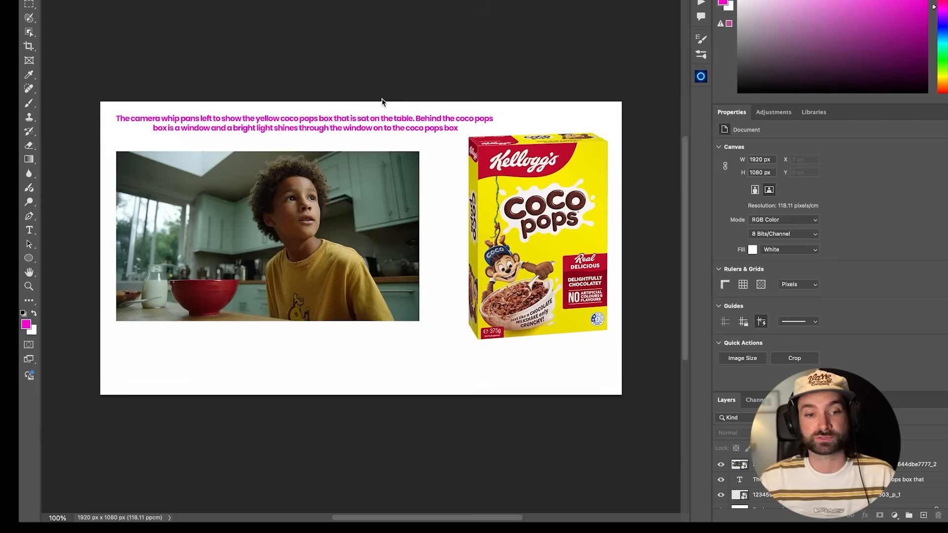
left_click(197, 131)
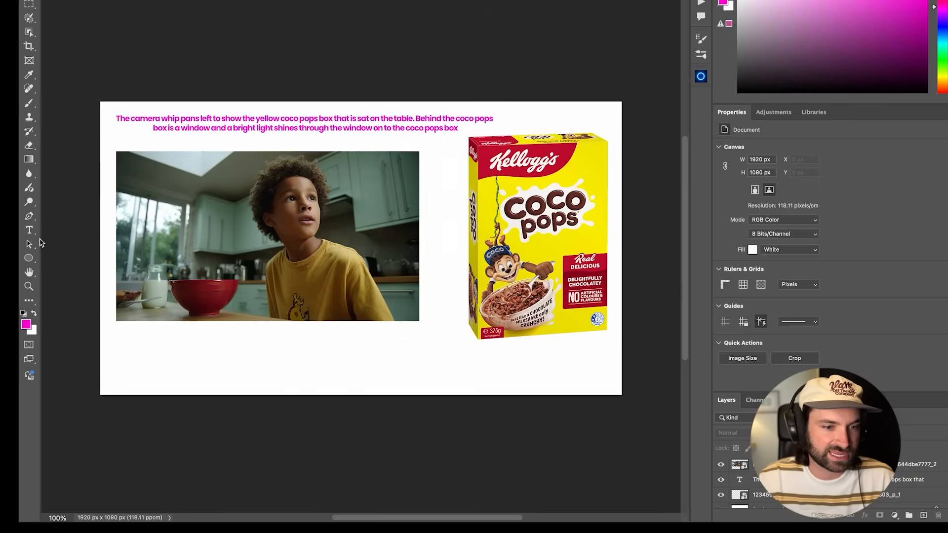
On a new layer, paint a magenta arrow about 167 × 146 px with a smaller brush, pointing from the boy image to the cereal box
key("b")
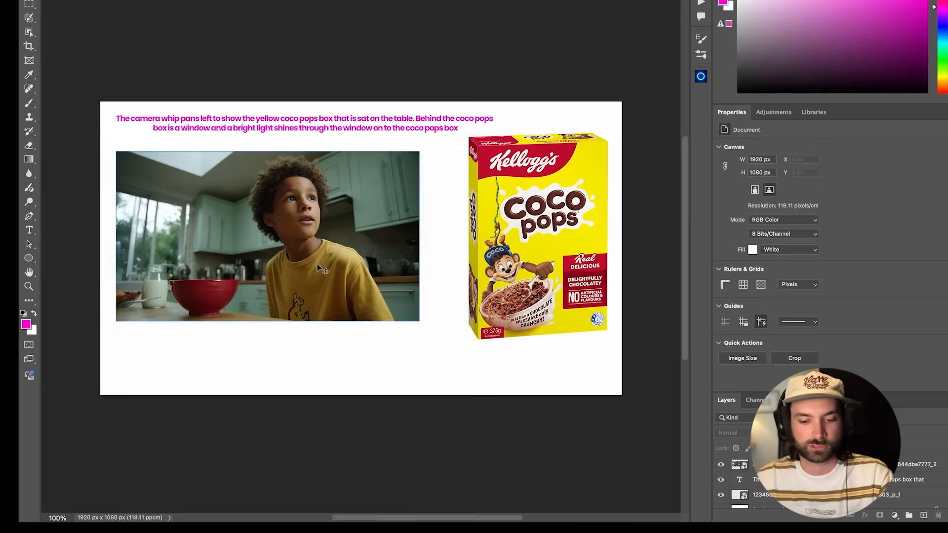
left_click(922, 515)
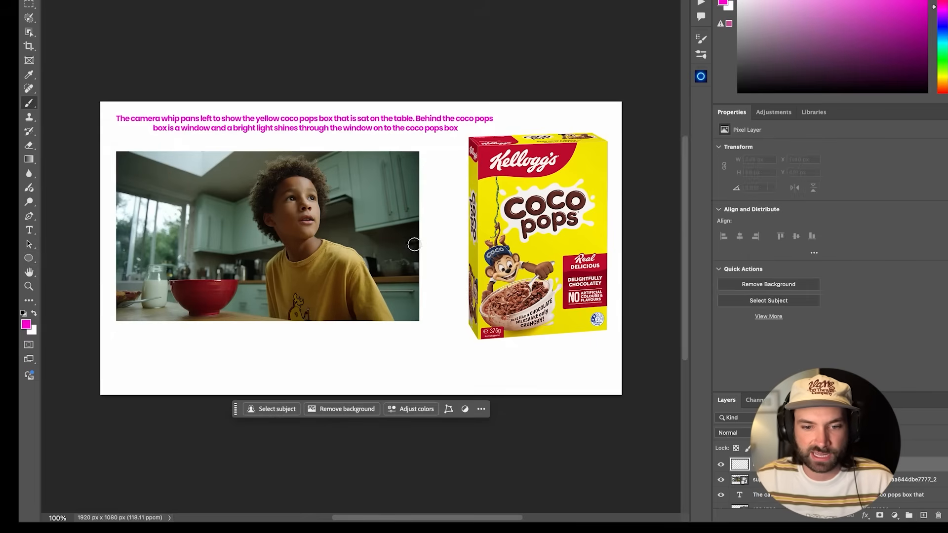
left_click(430, 243)
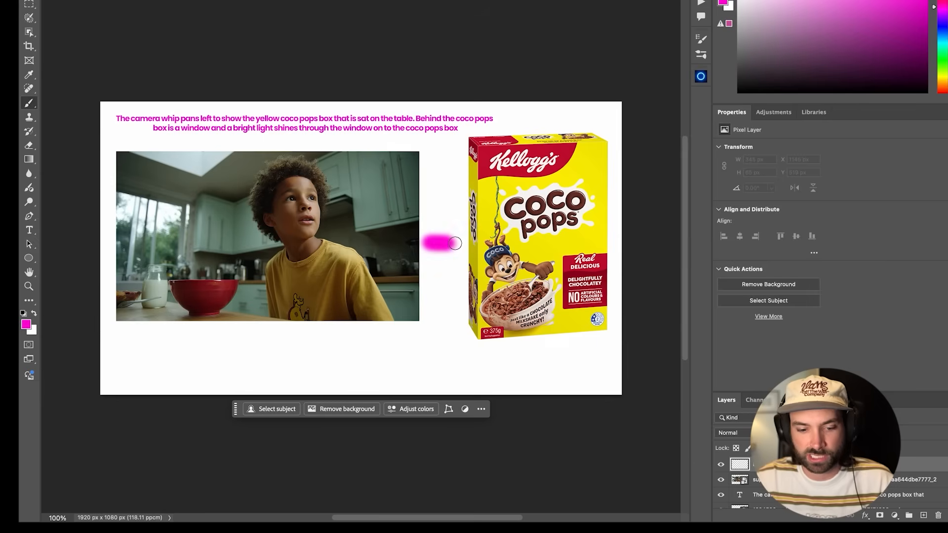
key("ctrl+z")
right_click(446, 237)
mouse_move(520, 260)
left_mouse_down()
mouse_move(508, 260)
mouse_move(535, 285)
left_mouse_up()
key("Return")
left_click_drag(426, 235, 465, 236)
left_click_drag(464, 237, 450, 252)
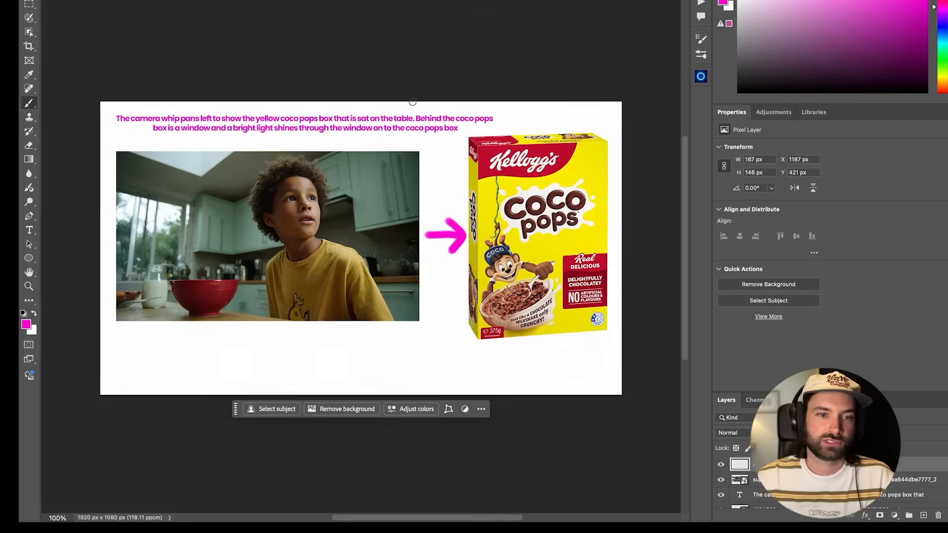
Export the finished composition as Untitled-10 to the Downloads folder
left_click(119, 1)
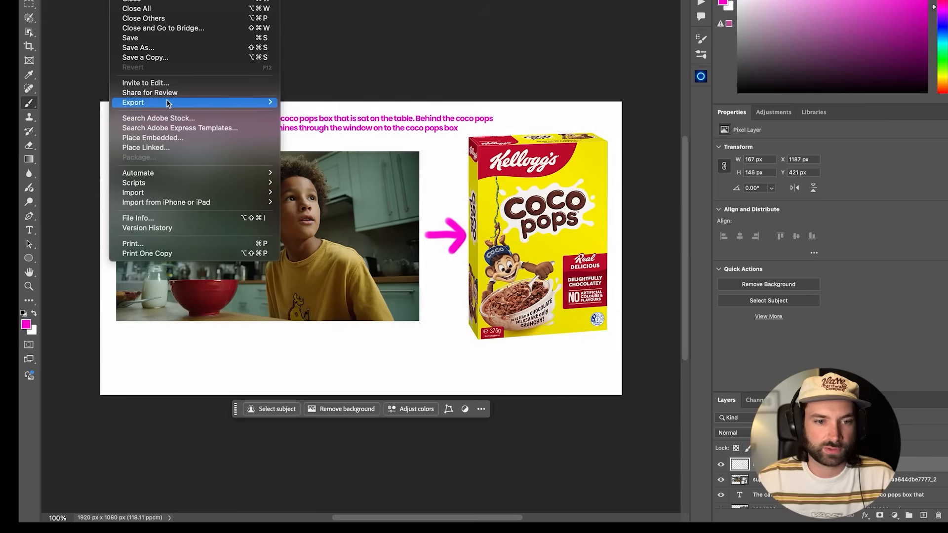
mouse_move(243, 102)
left_click(343, 103)
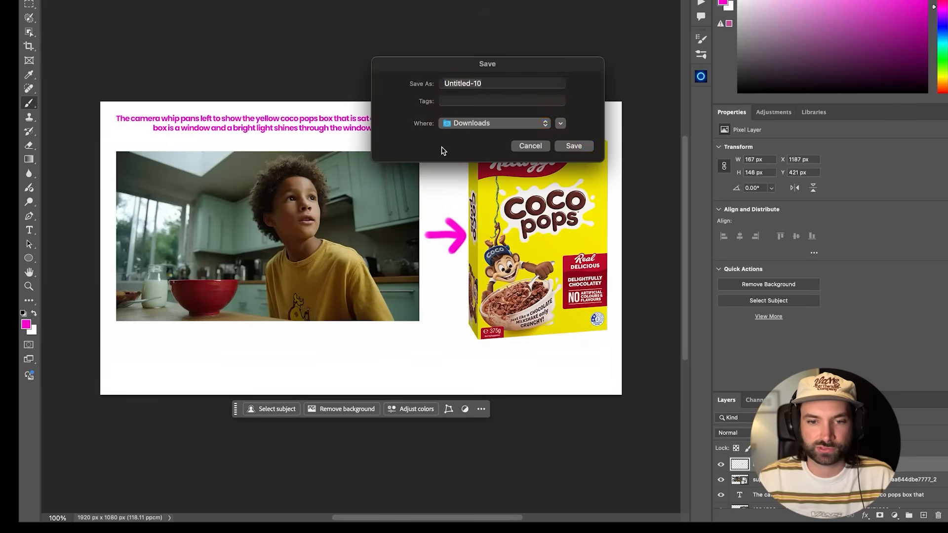
left_click(565, 146)
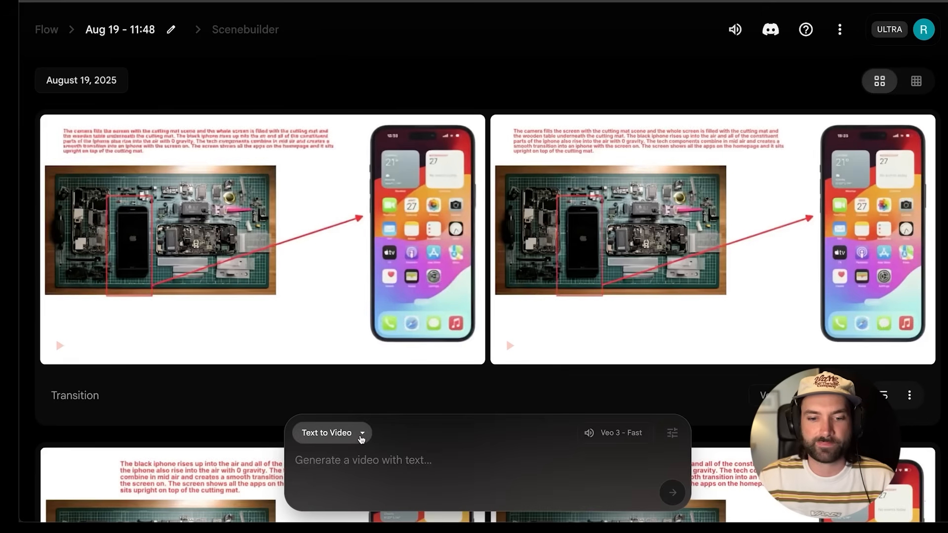
In Google Flow, switch to Frames to Video and try to upload the exported composition as the first frame with its full crop
left_click(361, 438)
left_click(334, 365)
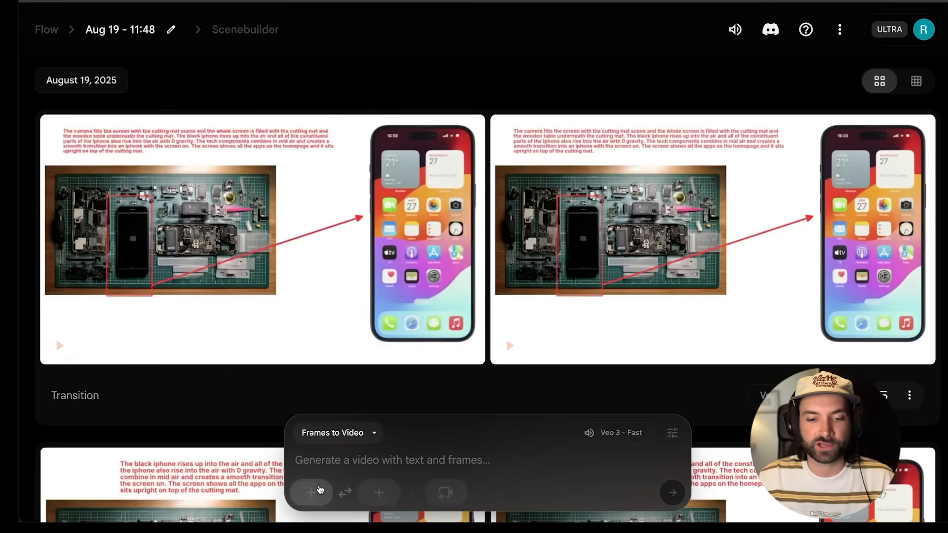
left_click(320, 490)
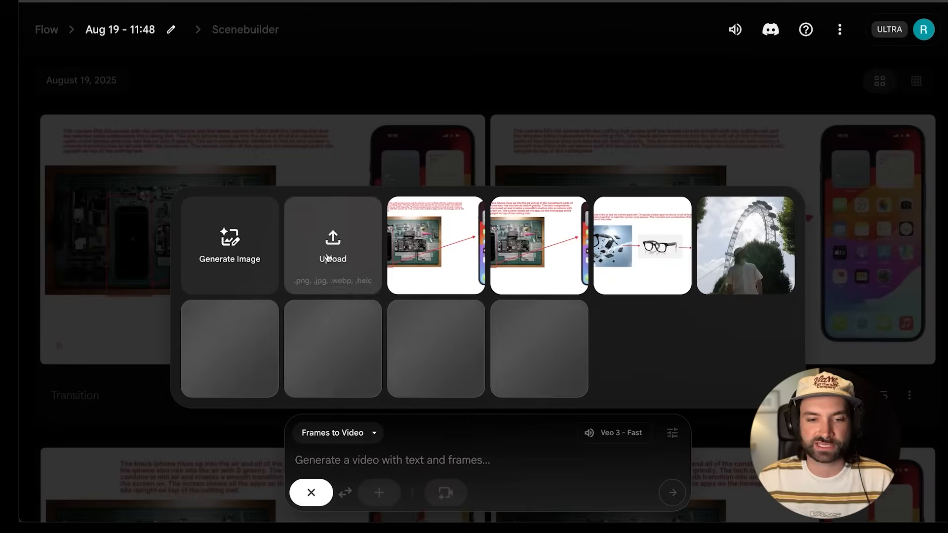
left_click(327, 257)
double_click(330, 214)
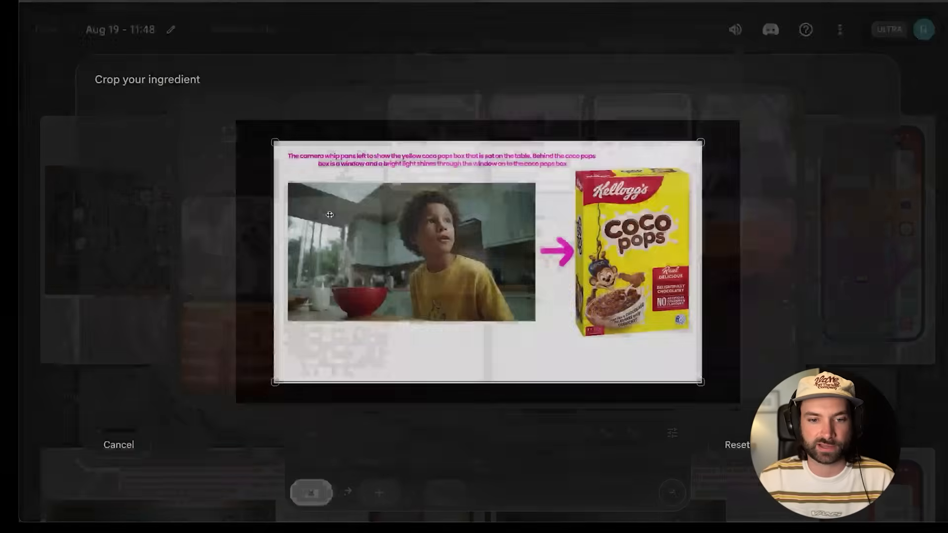
left_click(830, 445)
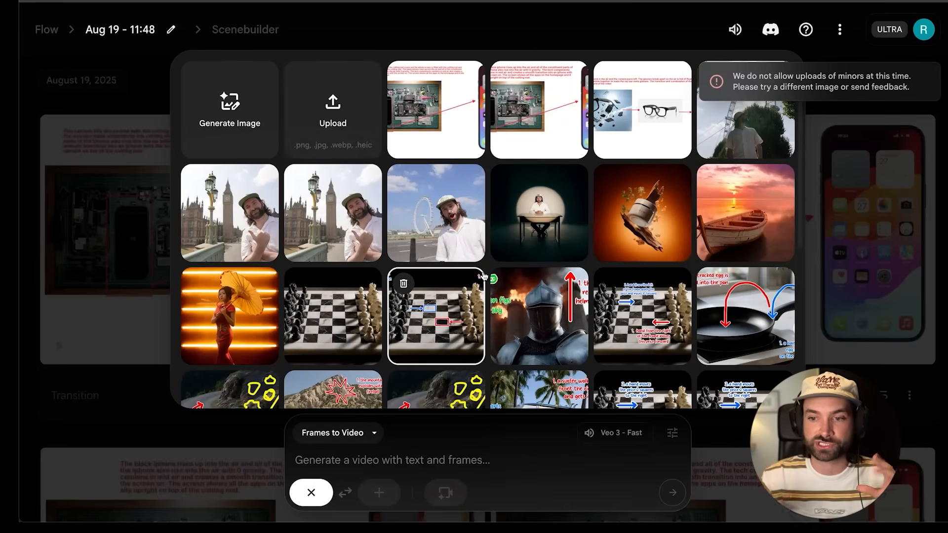
Try uploading the same composition as the first frame again and accept the crop
left_click(355, 121)
double_click(328, 166)
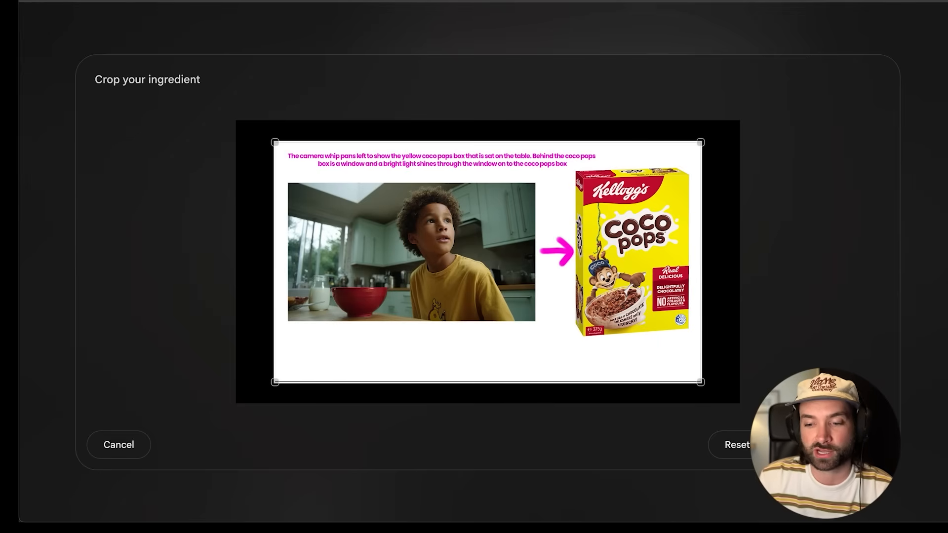
left_click(826, 444)
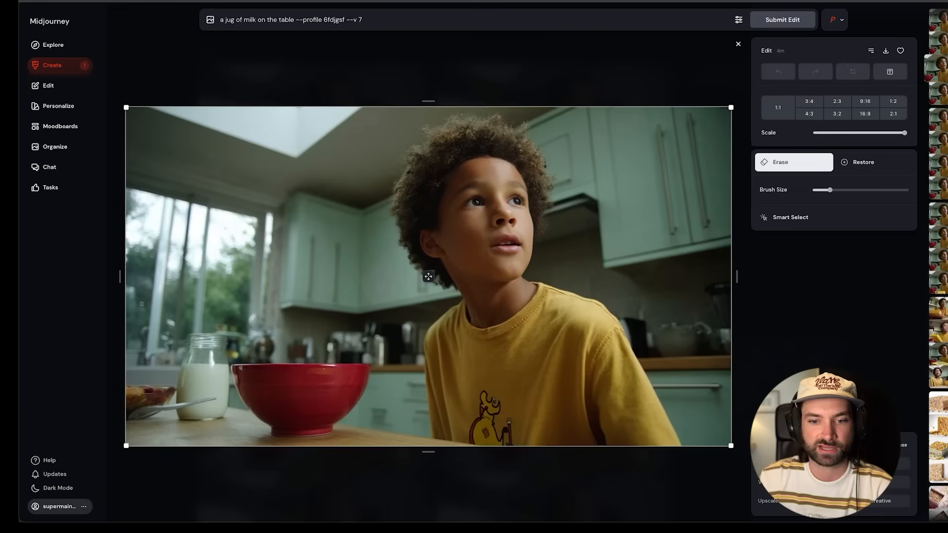
In Midjourney, erase the boy's face and neck, and submit the edit with the prompt "a male teenager who looks excited"
mouse_move(459, 301)
left_mouse_down()
mouse_move(492, 314)
mouse_move(522, 298)
mouse_move(513, 200)
left_mouse_up()
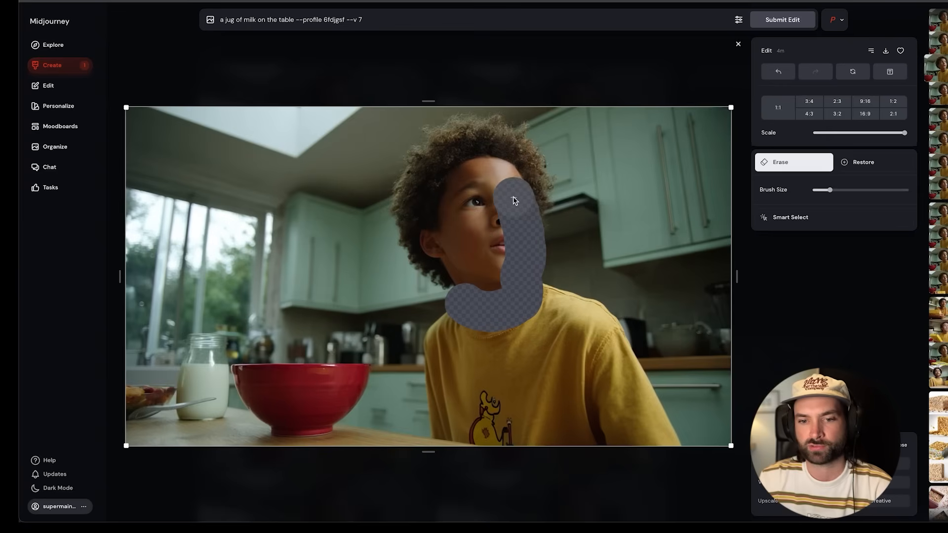
mouse_move(473, 175)
left_mouse_down()
mouse_move(442, 214)
mouse_move(442, 250)
mouse_move(497, 286)
mouse_move(484, 195)
mouse_move(470, 264)
left_mouse_up()
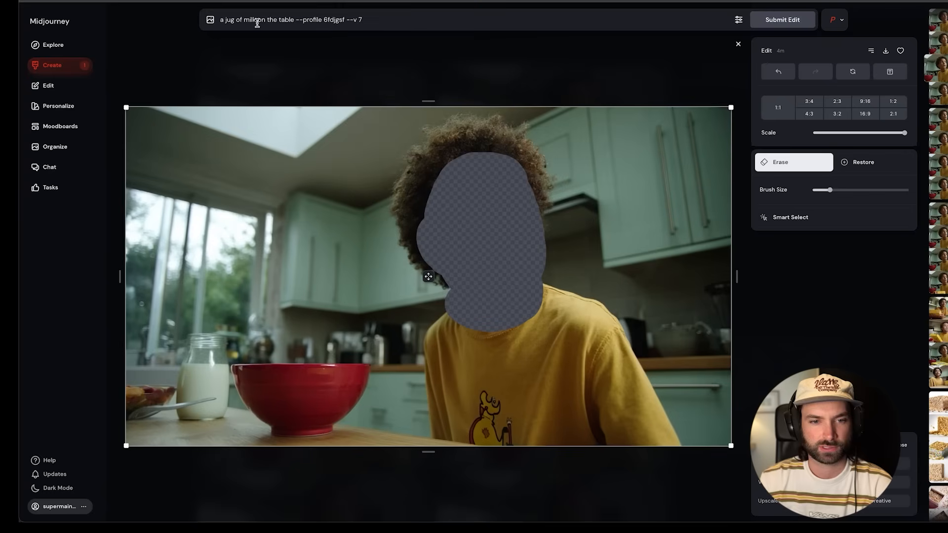
left_click_drag(220, 20, 281, 20)
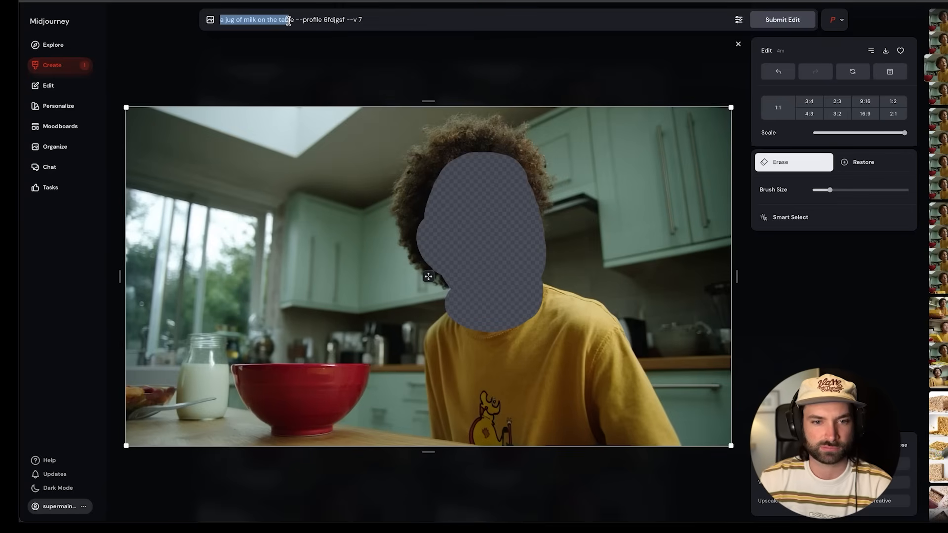
type("a male teen")
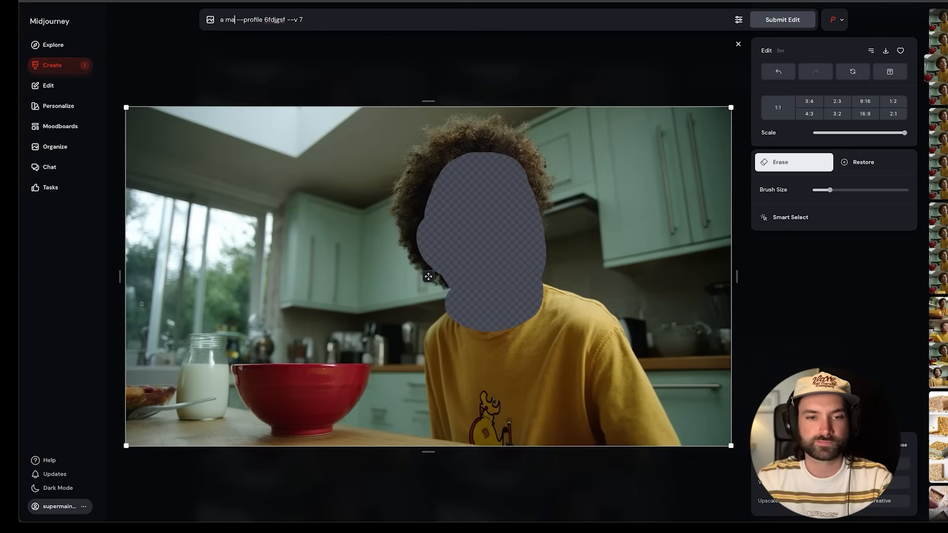
type("ager")
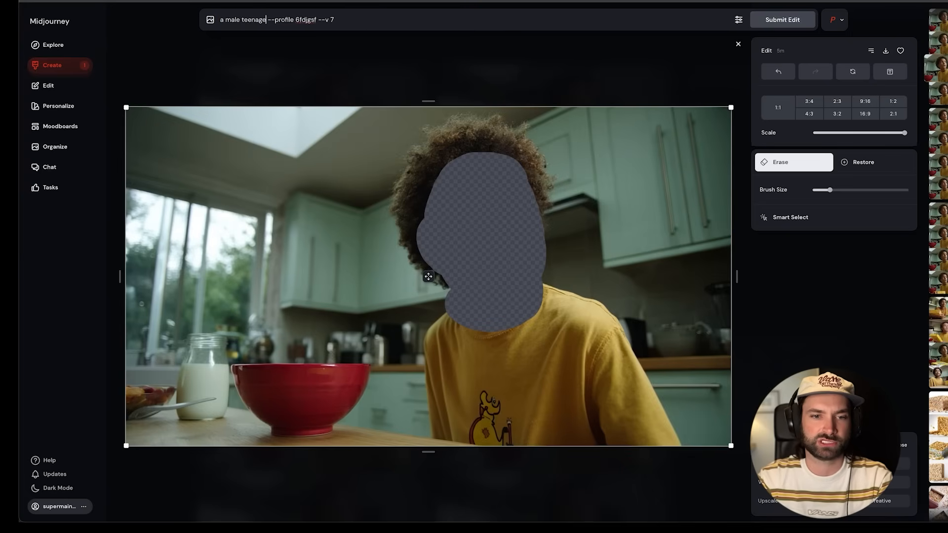
key("Return")
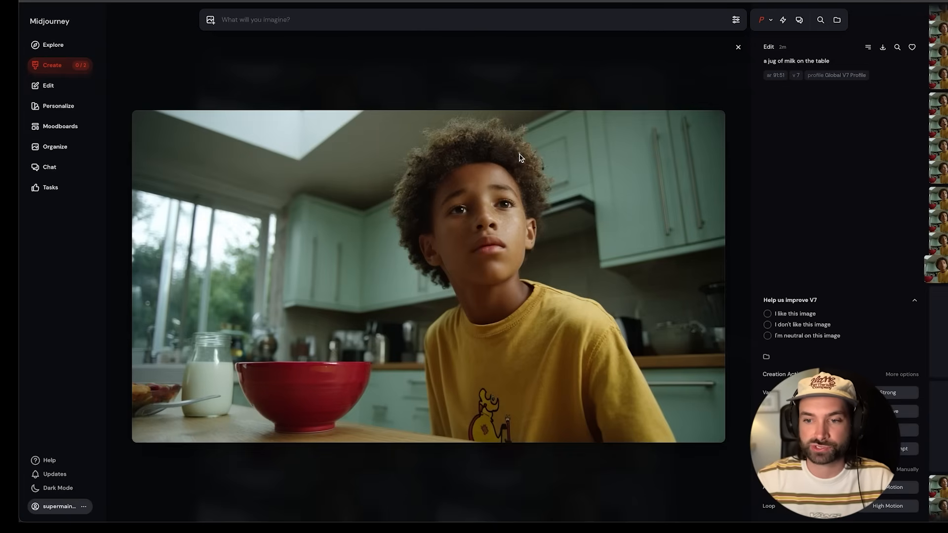
Compare the new face variations to find one that looks old enough, including those prompted with "a mean who appears to be 18"
key("Left")
key("Left")
key("Left")
key("Left")
key("Right")
key("Left")
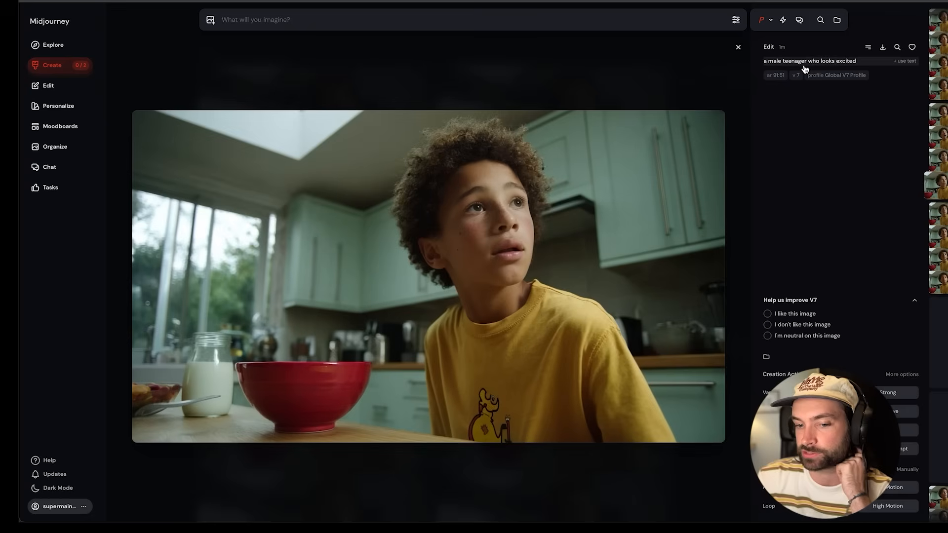
key("Left")
key("Left")
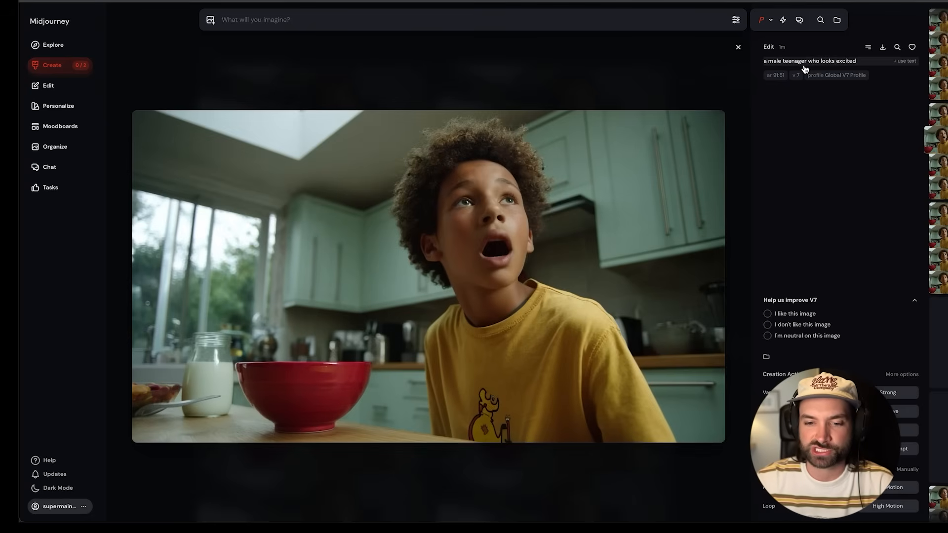
key("Left")
key("Left")
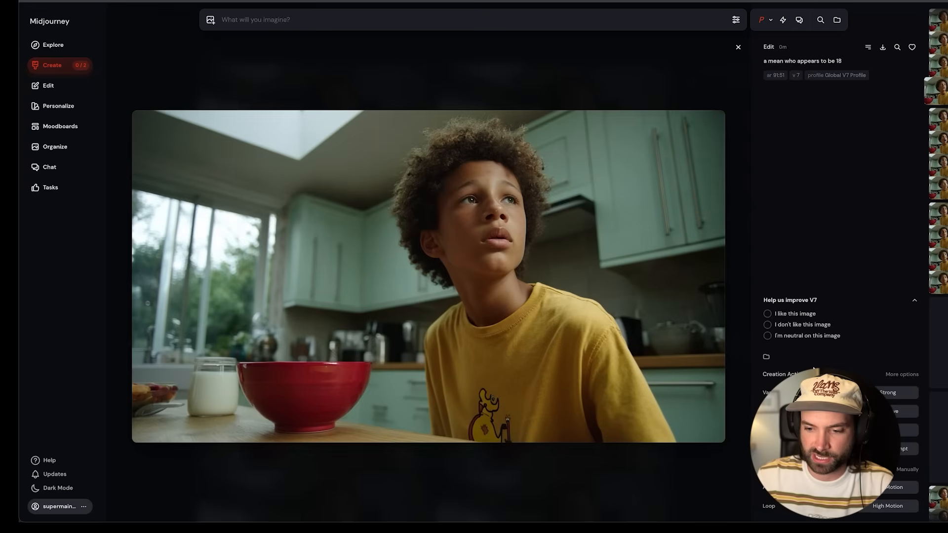
Review the Midjourney variations prompted "a mean who appears to be 18" and "a male who appears to be in his early 20's", and copy the image
right_click(587, 243)
left_click(624, 360)
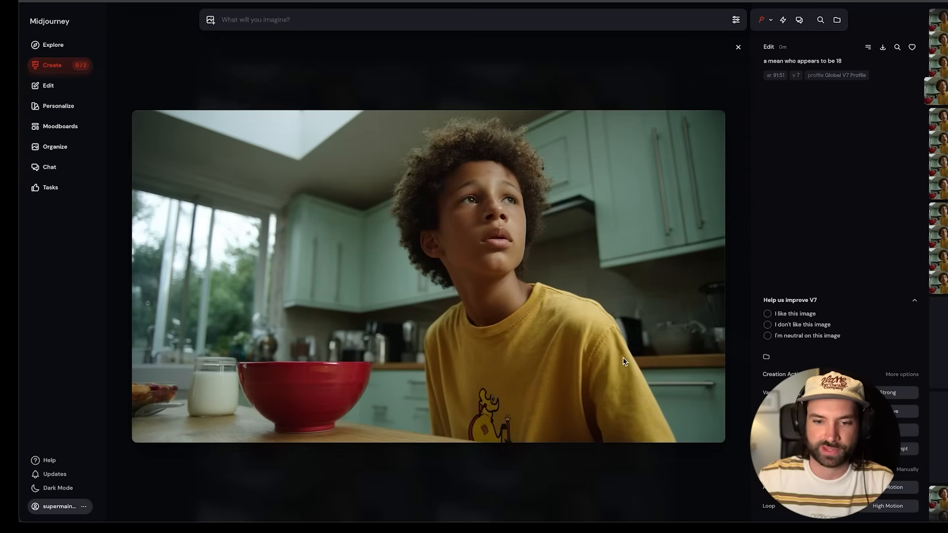
key("Escape")
left_click(363, 125)
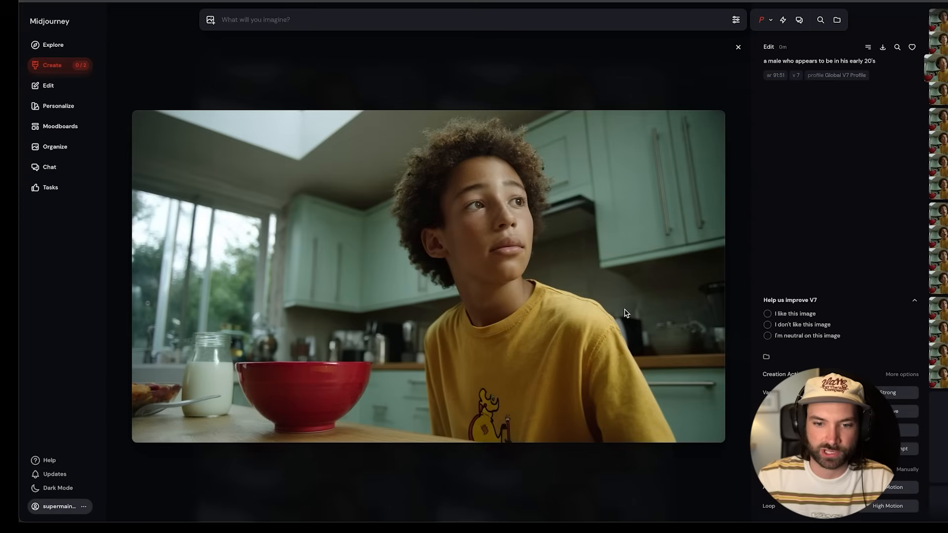
right_click(539, 228)
left_click(601, 344)
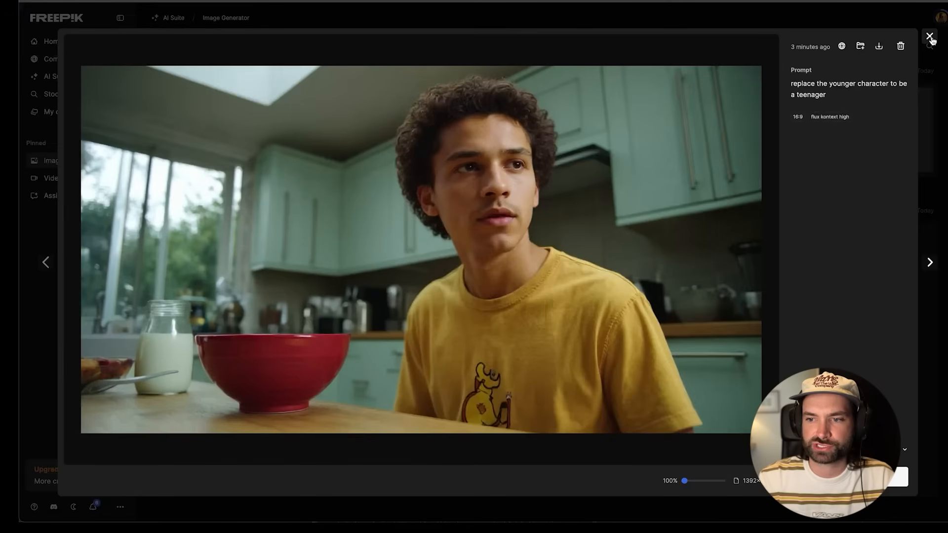
In Freepik's Image Generator, review the prompt "replace the younger character to be a teenager" with its reference image and open the generated teenager image
left_click(930, 36)
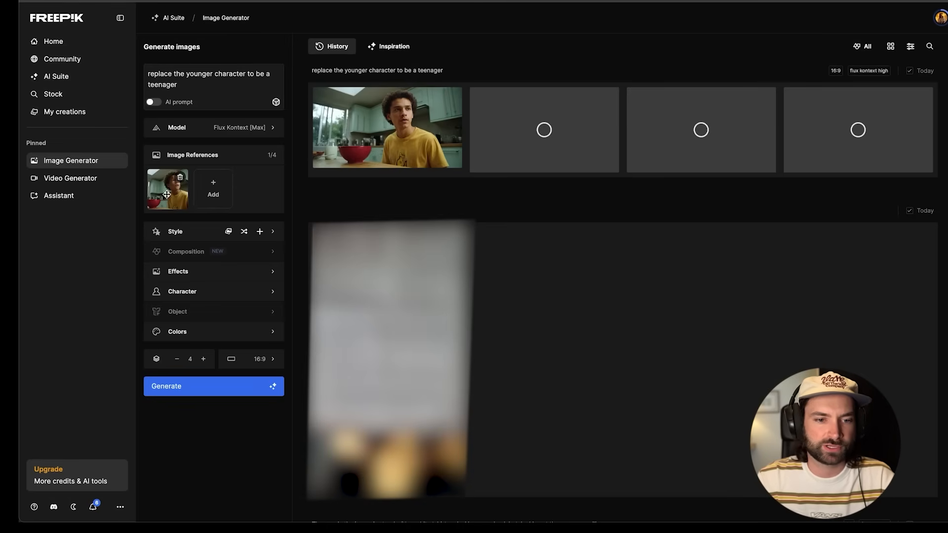
left_click_drag(180, 85, 274, 74)
left_click(225, 82)
left_click(410, 117)
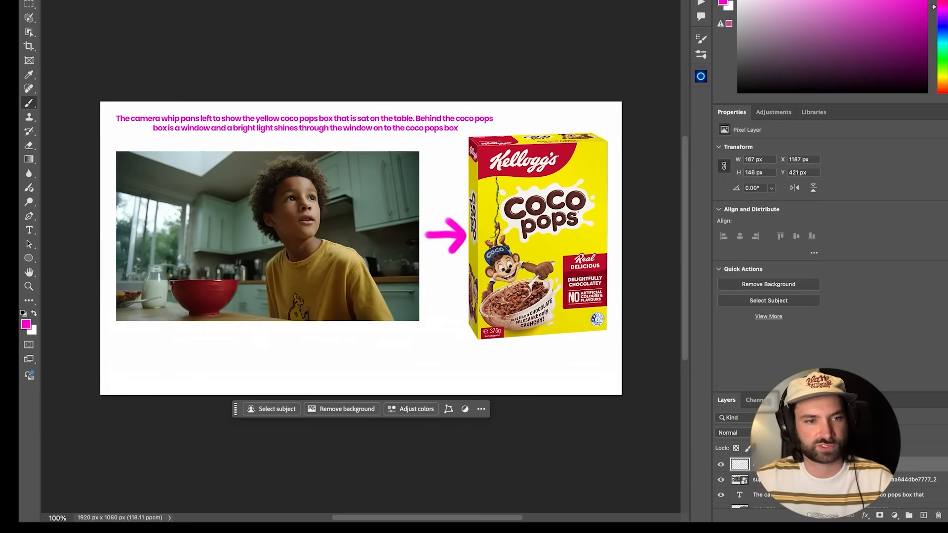
In Photoshop, replace the young boy's kitchen image with the teenager version, and accept the full crop of the updated composition in Google Flow
left_click(349, 249)
key("BackSpace")
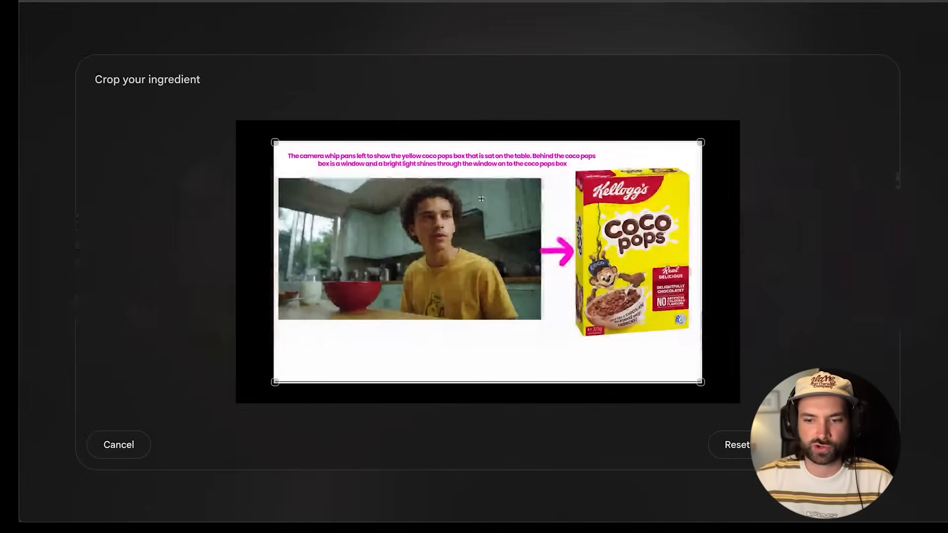
left_click(834, 444)
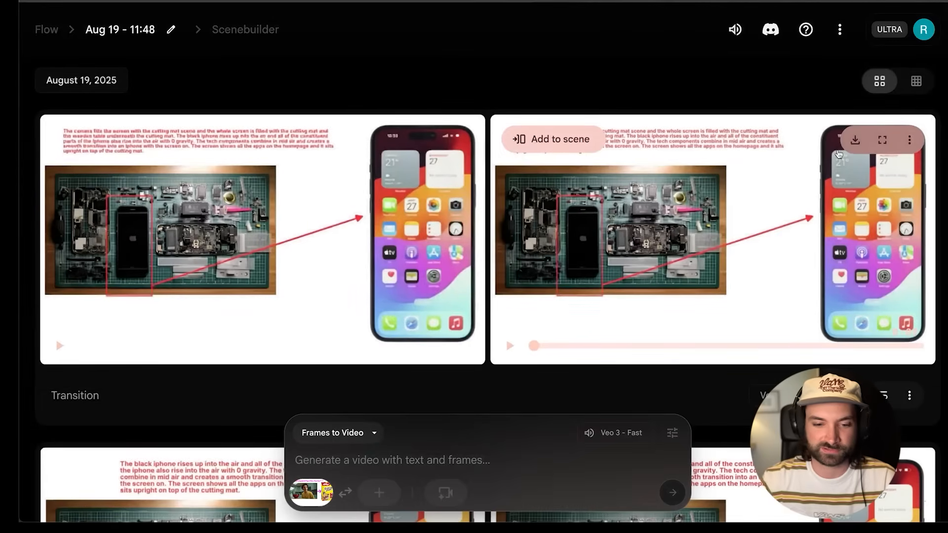
Check the first frame and generate the Frames to Video clips with the prompt "whip pan camera"
left_click(508, 462)
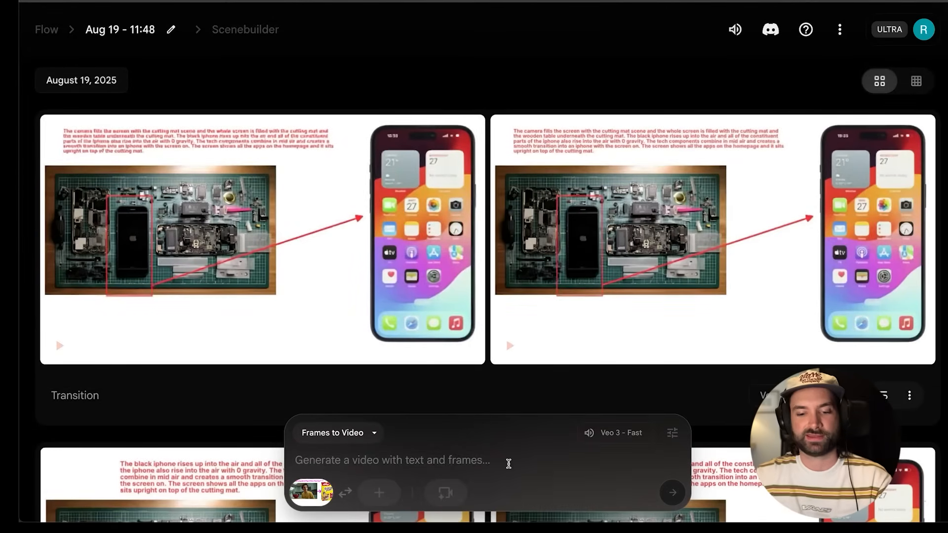
type("whi")
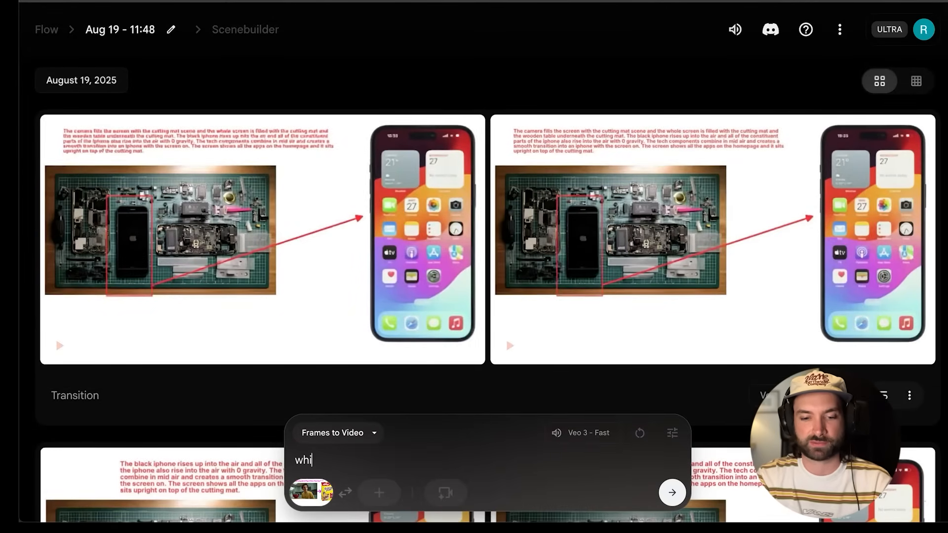
type("p pan camera")
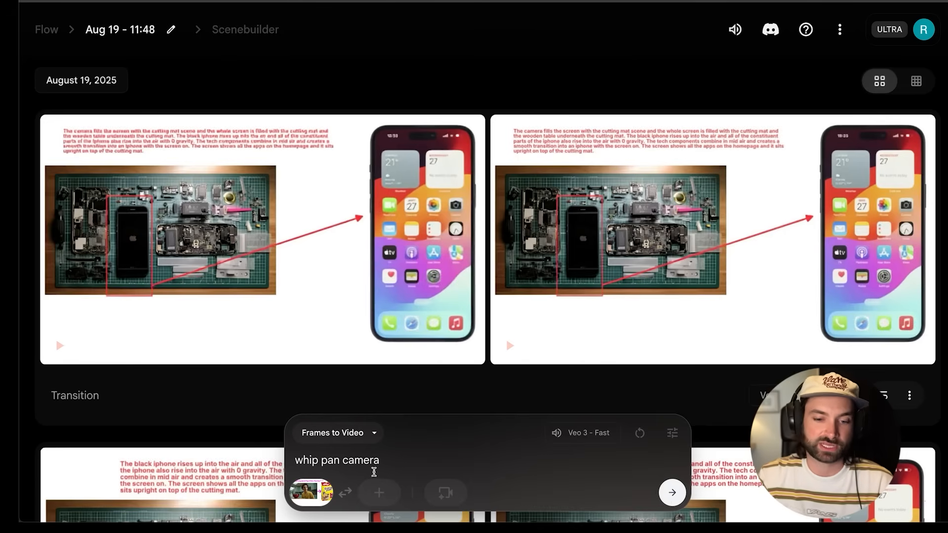
left_click_drag(379, 460, 295, 460)
key("BackSpace")
mouse_move(311, 493)
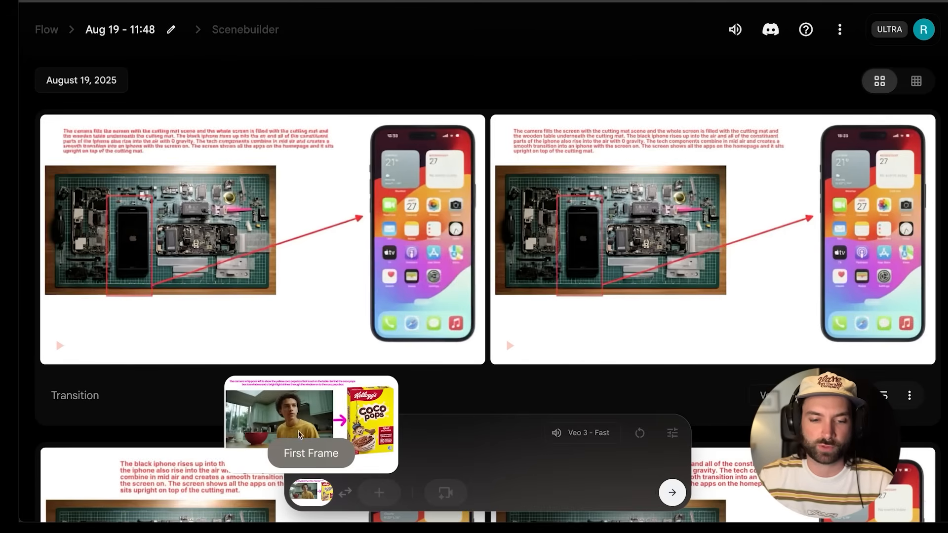
left_click_drag(379, 460, 319, 461)
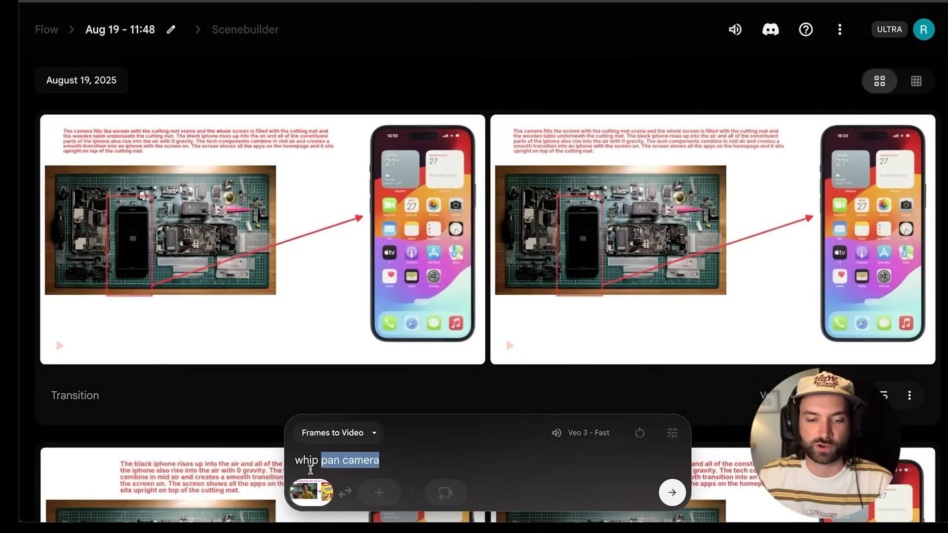
mouse_move(308, 474)
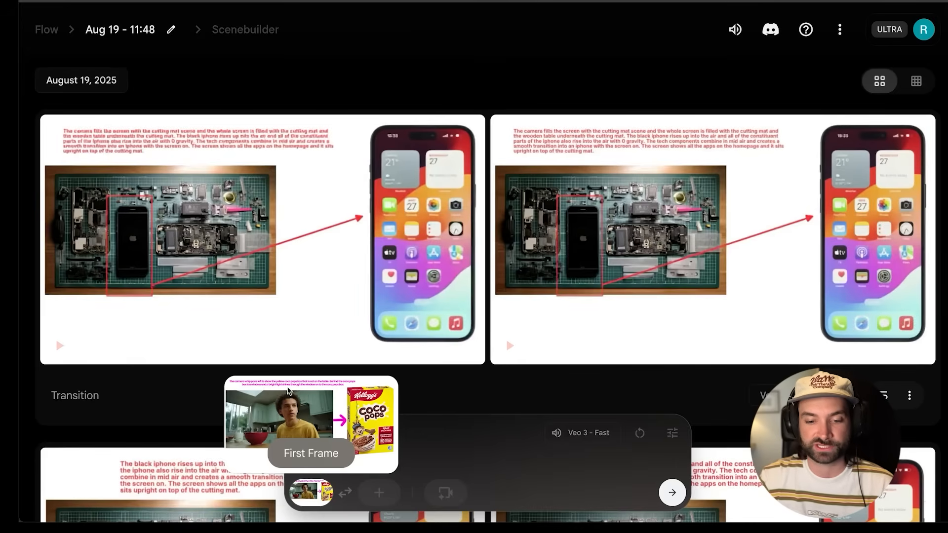
left_click(393, 459)
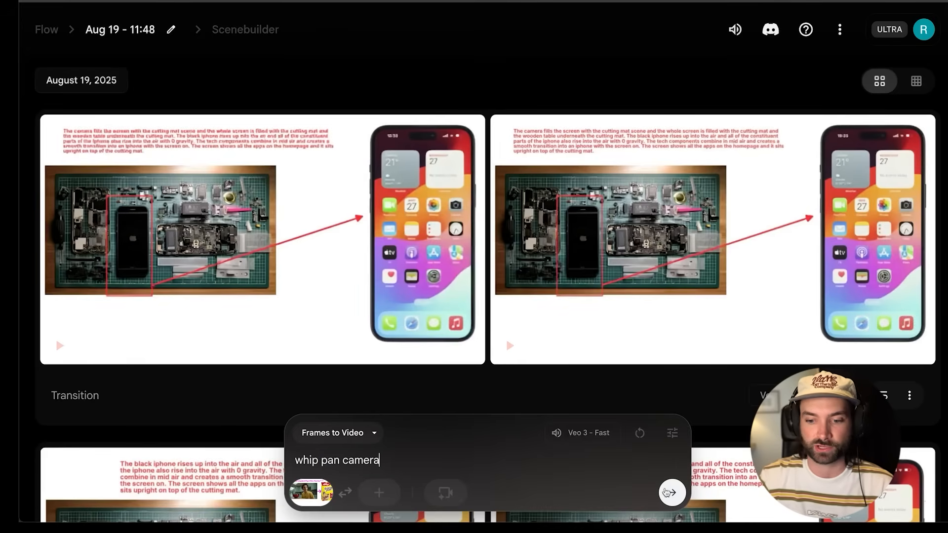
left_click(672, 492)
Play and scrub through the lowest iPhone "Transition" clip to examine how the loose parts assemble into the phone
scroll(385, 237, "down", 5)
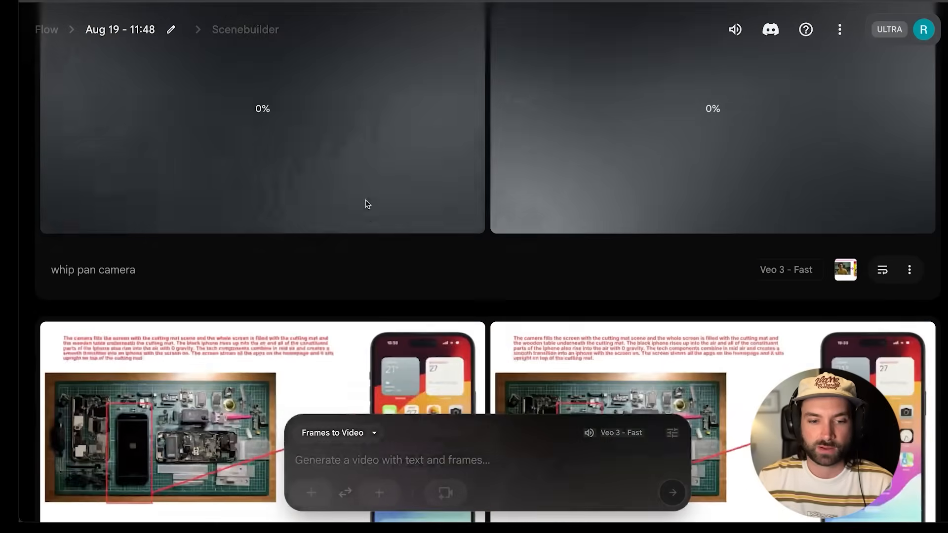
scroll(155, 105, "down", 4)
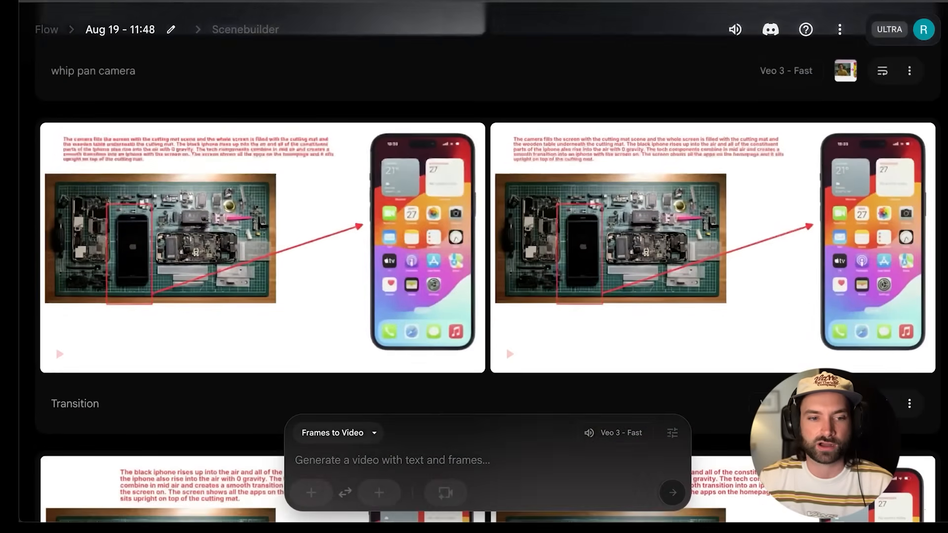
scroll(157, 334, "down", 5)
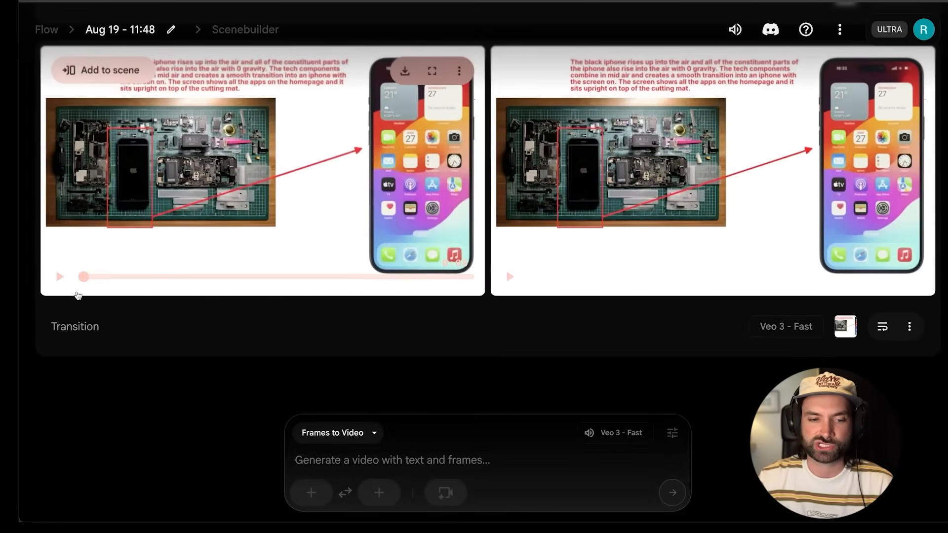
left_click_drag(88, 279, 260, 279)
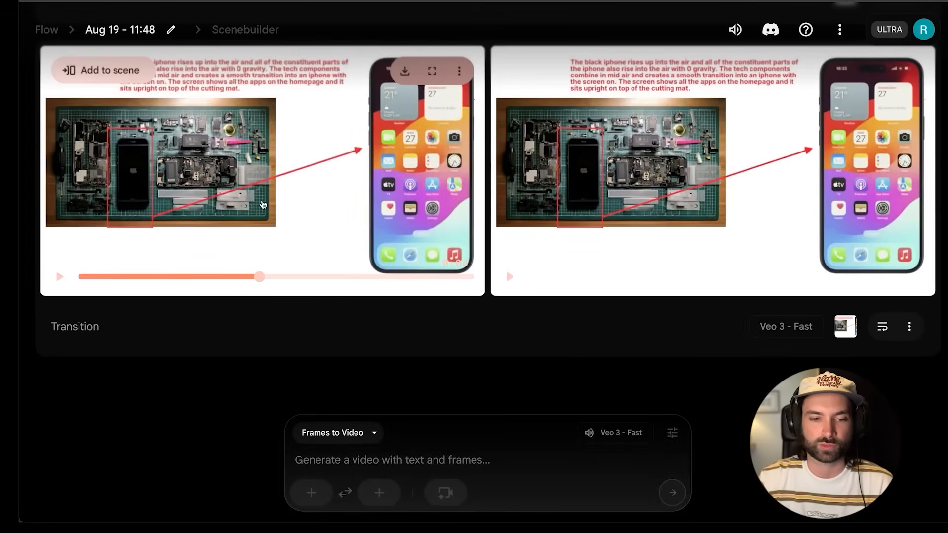
left_click(59, 277)
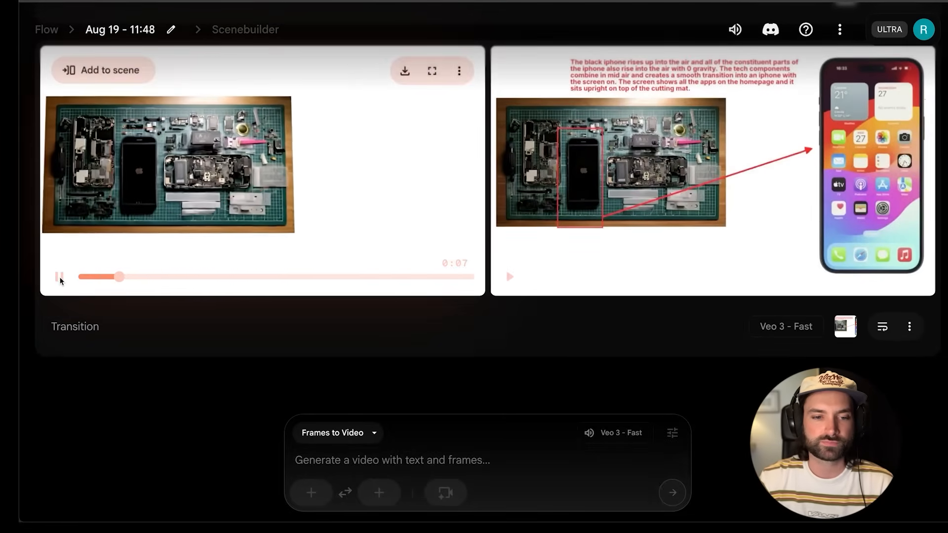
left_click(60, 277)
left_click_drag(174, 277, 345, 277)
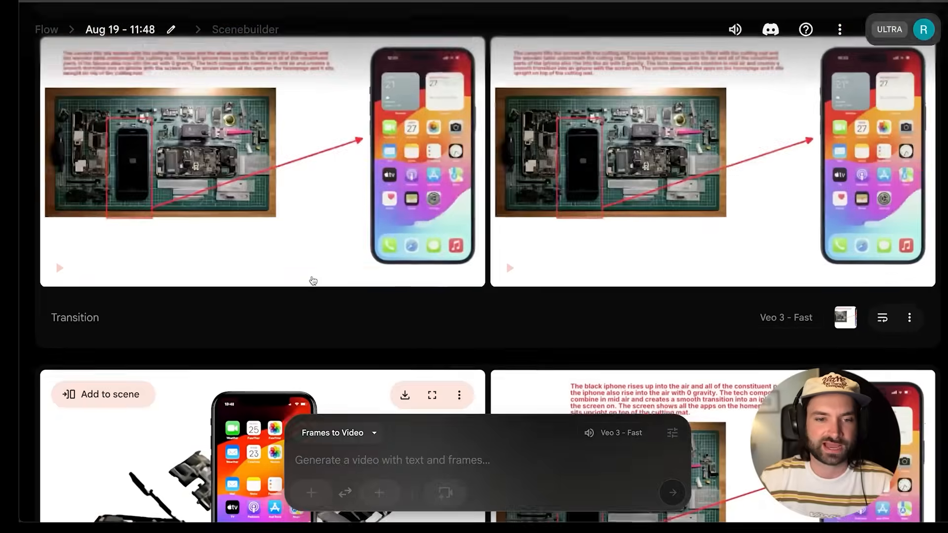
Play both clips of the newer "Transition" generation and scrub the second one around the moment the phone assembles
scroll(313, 281, "up", 2)
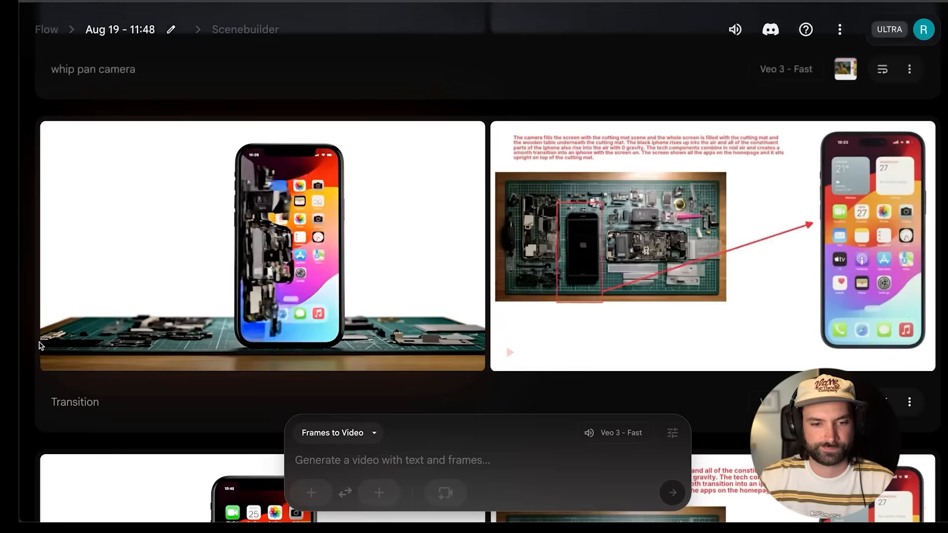
mouse_move(55, 351)
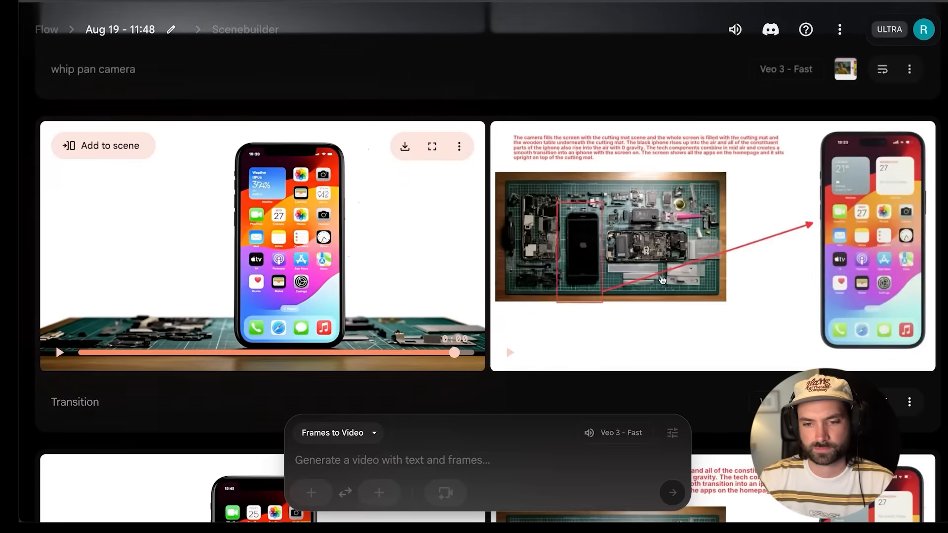
mouse_move(548, 286)
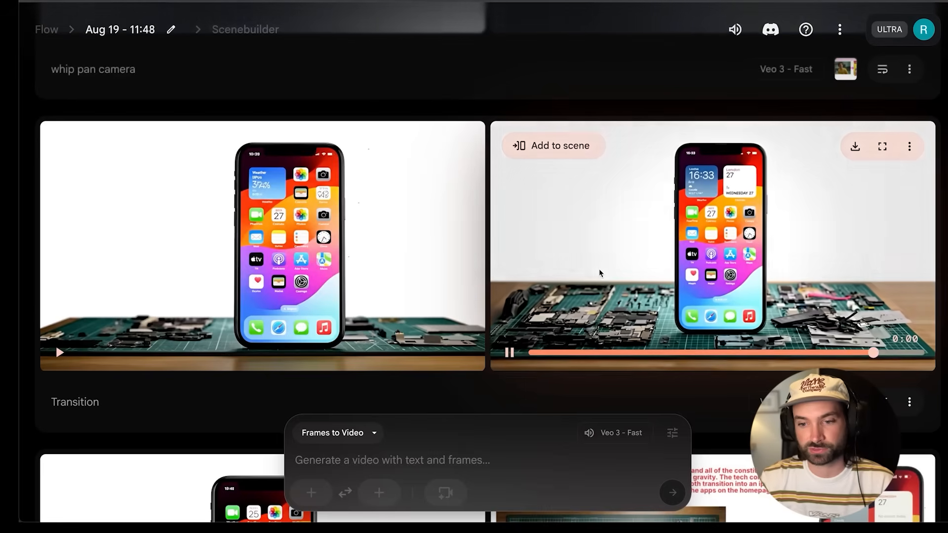
left_click(577, 287)
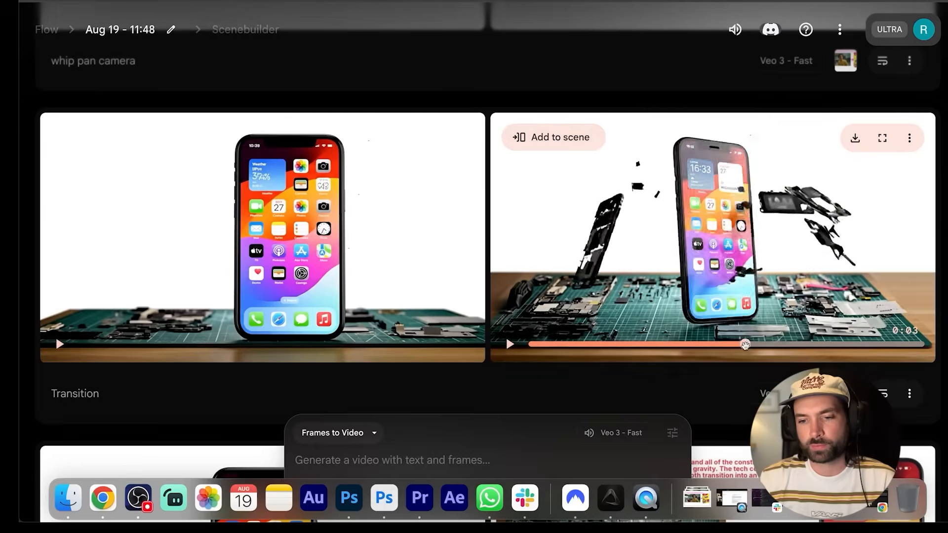
left_click_drag(745, 346, 794, 347)
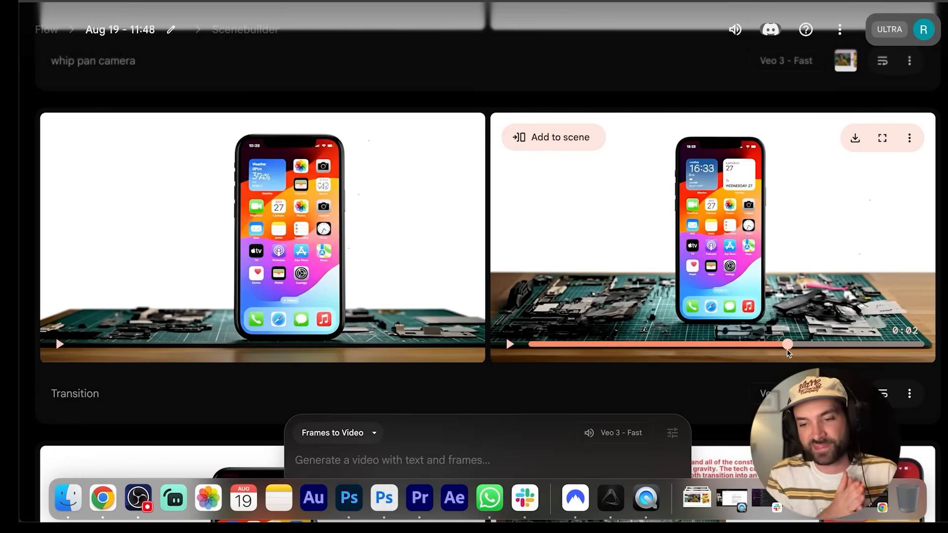
Play and scrub both "whip pan camera" clips to examine the camera move and how the Coco Pops box is shown
scroll(190, 251, "up", 6)
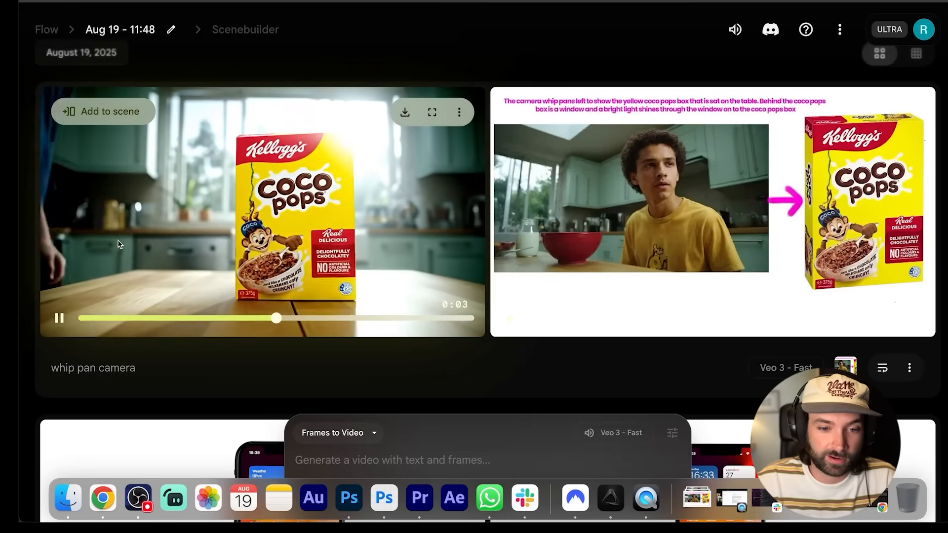
mouse_move(653, 255)
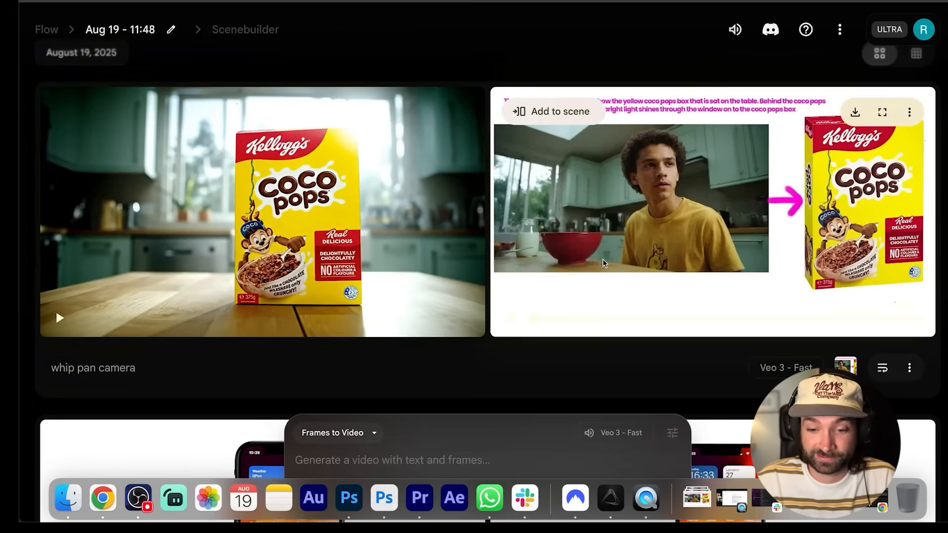
left_click(510, 320)
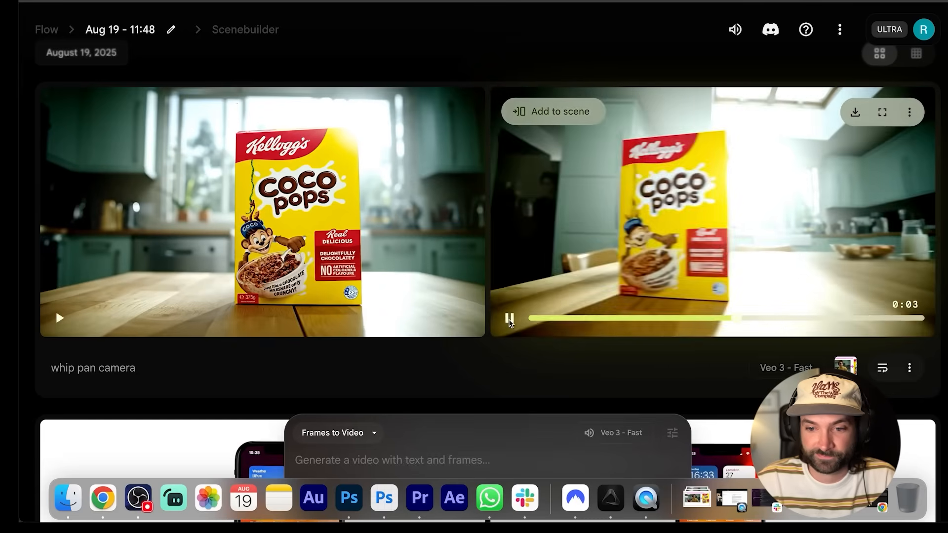
left_click(510, 319)
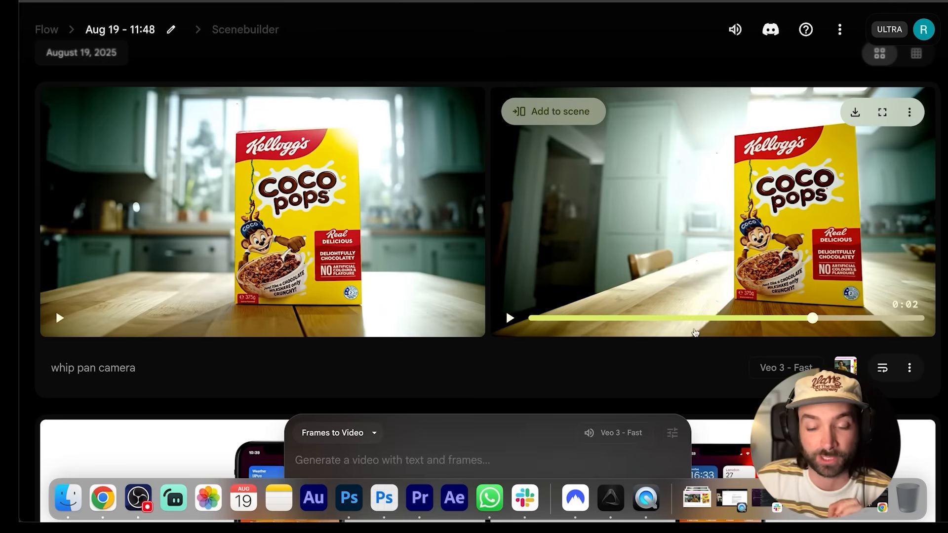
left_click(681, 318)
left_click_drag(680, 318, 788, 319)
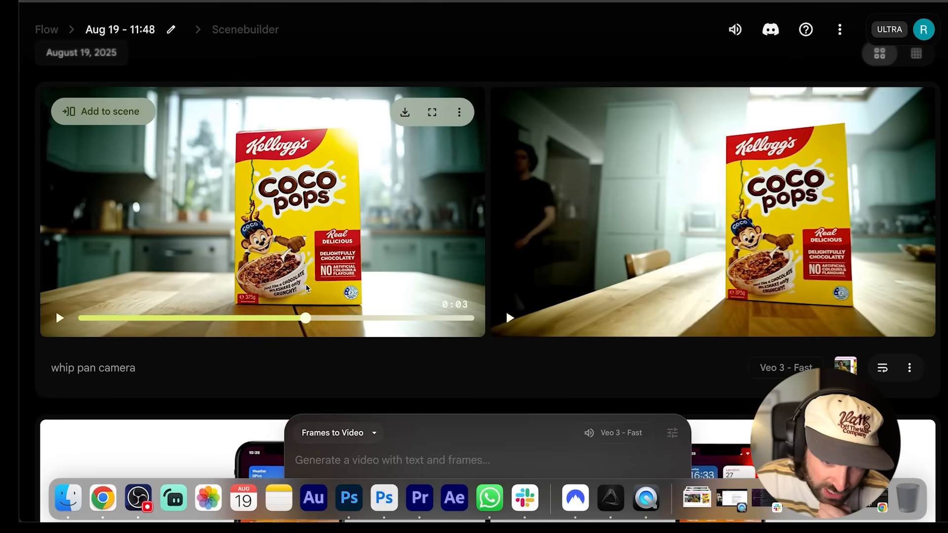
left_click(63, 318)
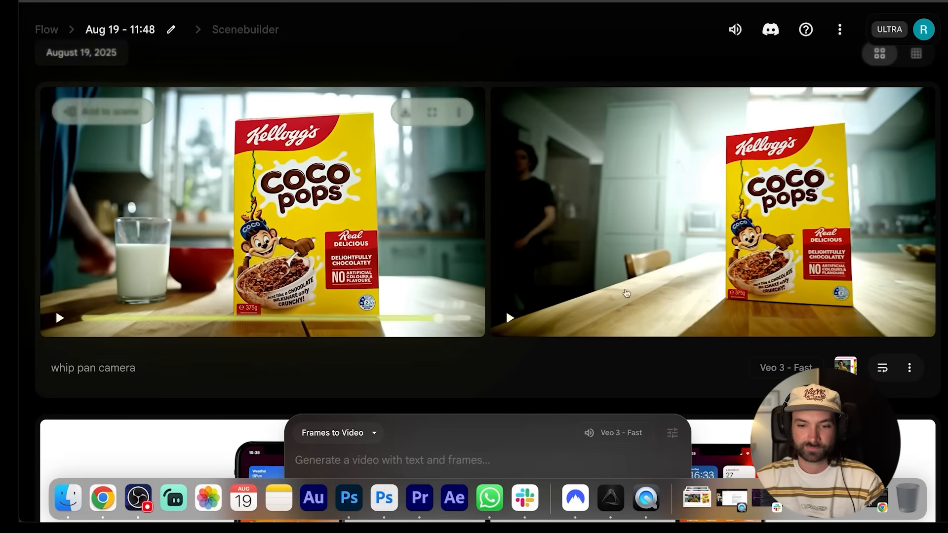
left_click(509, 318)
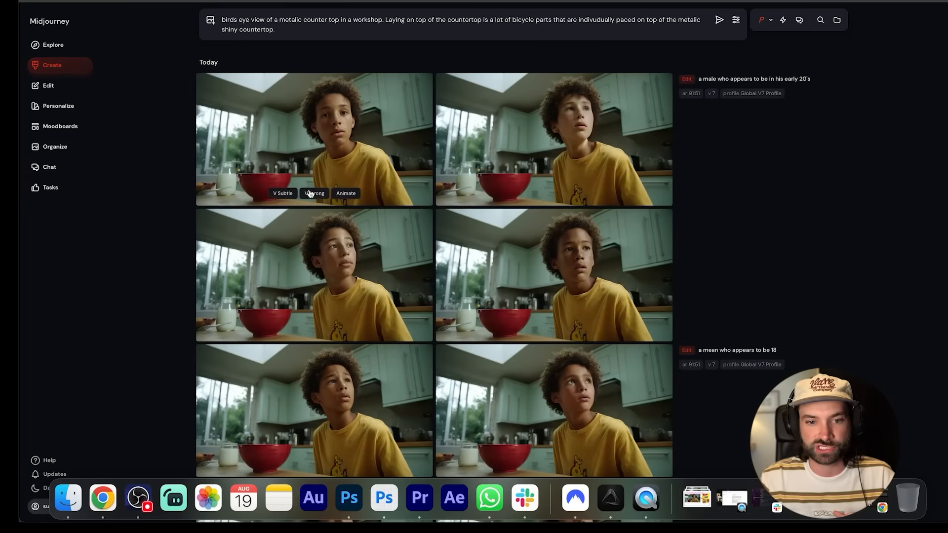
In Midjourney, look through the earlier creations and open the kitchen image of the boy behind a yellow Coco Pops box
scroll(271, 202, "down", 5)
scroll(271, 202, "down", 20)
scroll(316, 212, "up", 20)
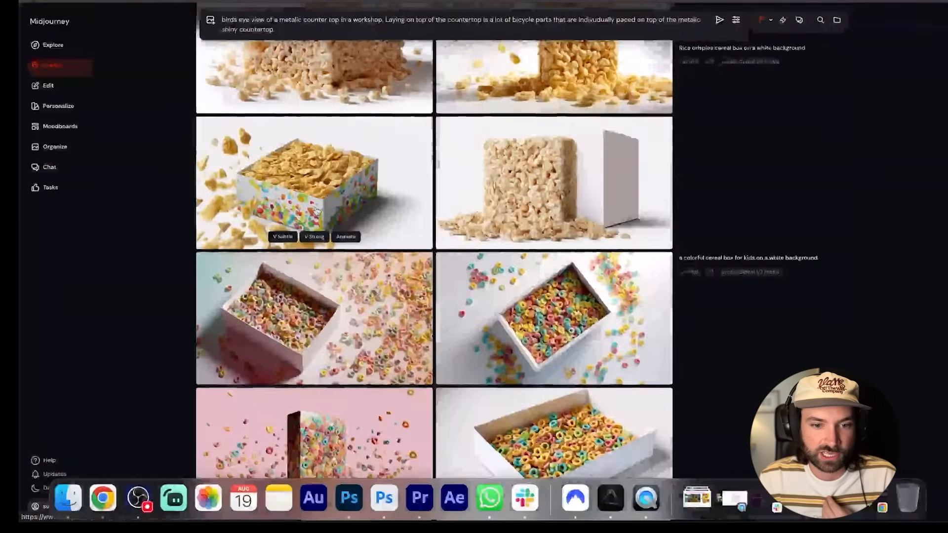
scroll(317, 211, "up", 5)
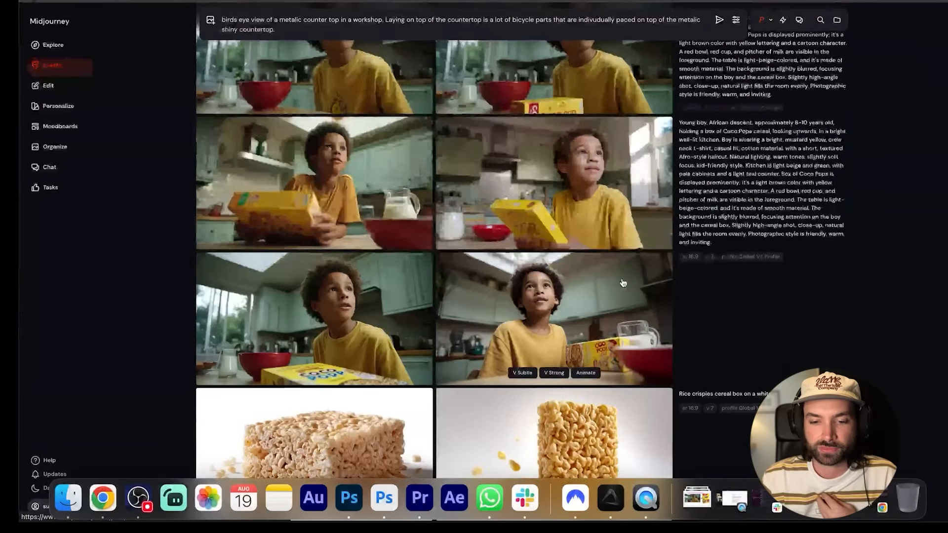
left_click(360, 299)
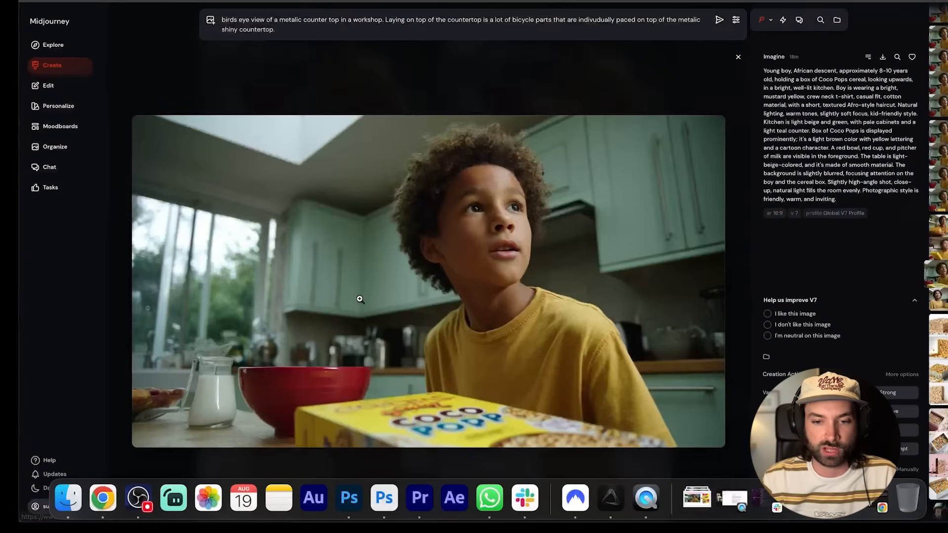
Look through the Midjourney kitchen images, comparing the boy with the Coco Pops box to the edited versions without the box
key("Up")
key("Up")
key("Up")
key("Up")
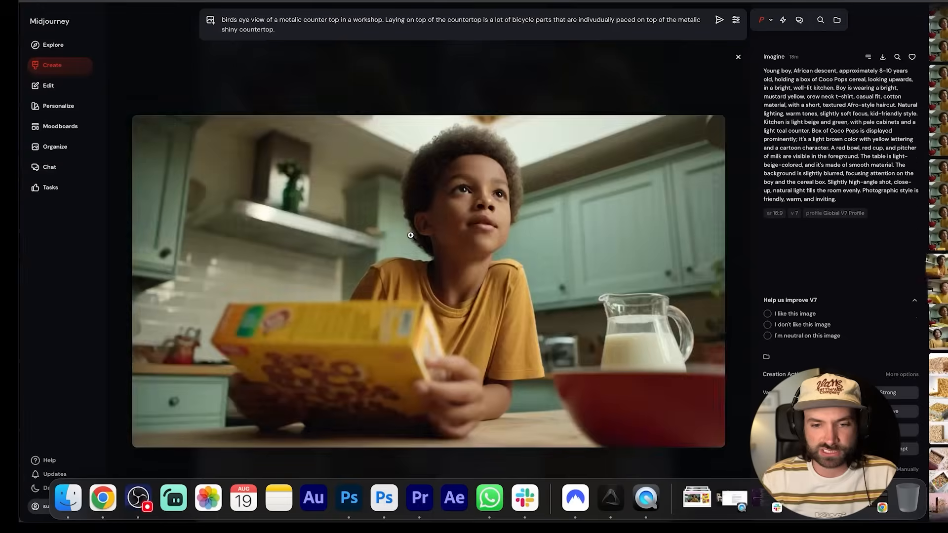
key("Up")
key("Up")
key("Up")
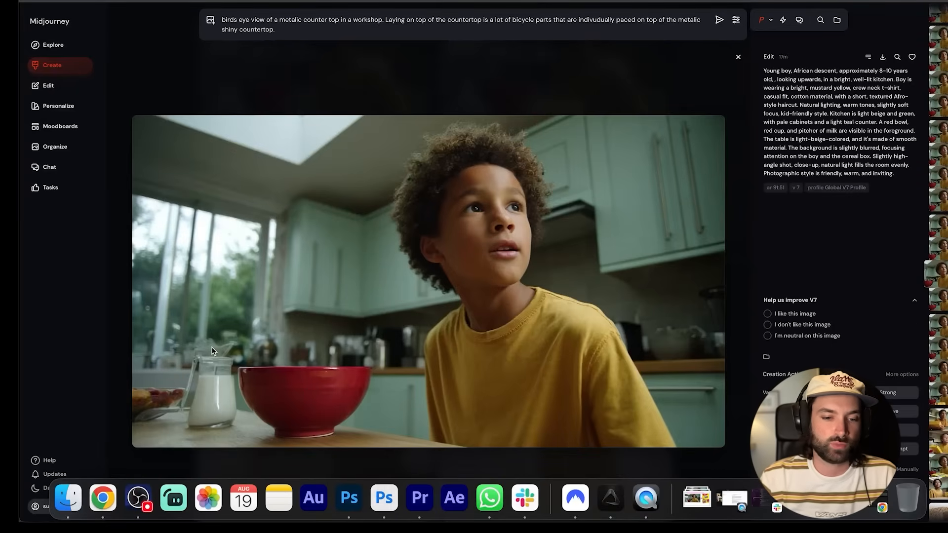
key("Up")
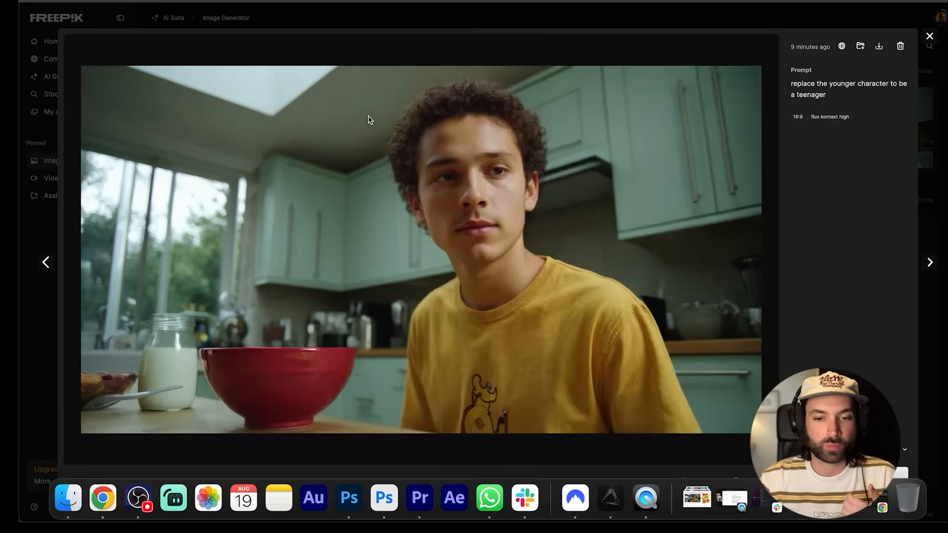
In Freepik, compare the kitchen image before and after the "replace the younger character to be a teenager" edit
key("Left")
key("Left")
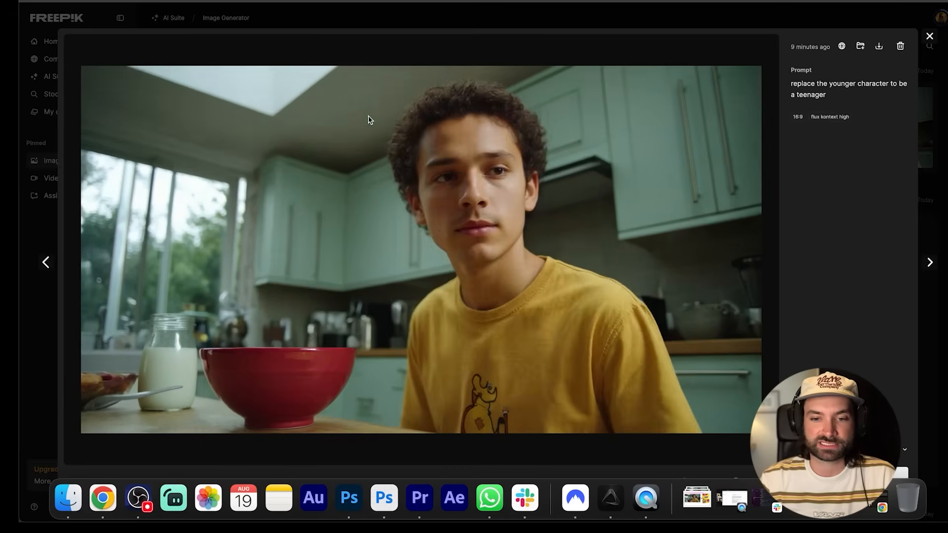
key("Right")
key("Right")
key("Left")
key("Right")
key("Left")
key("Left")
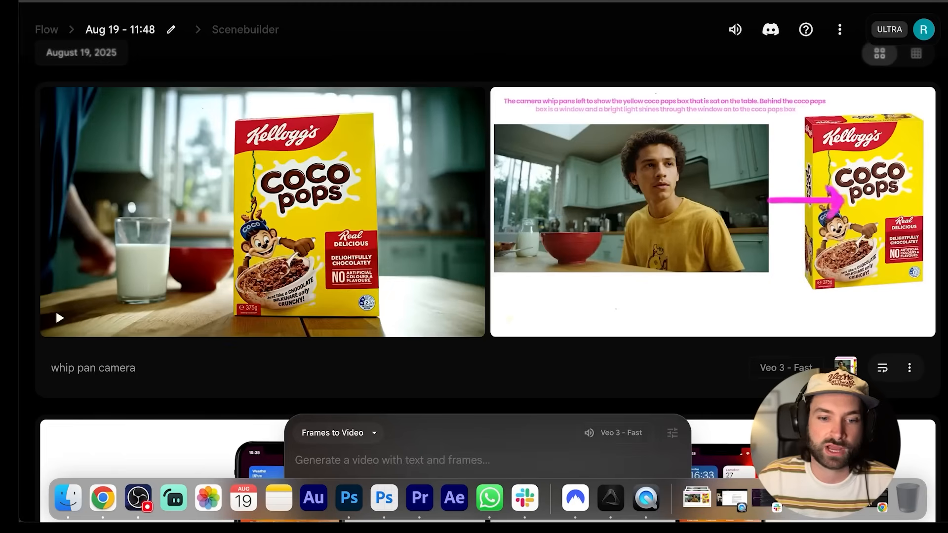
In Google Flow, download the first "whip pan camera" clip at original size (720p)
left_click(231, 318)
left_click(399, 113)
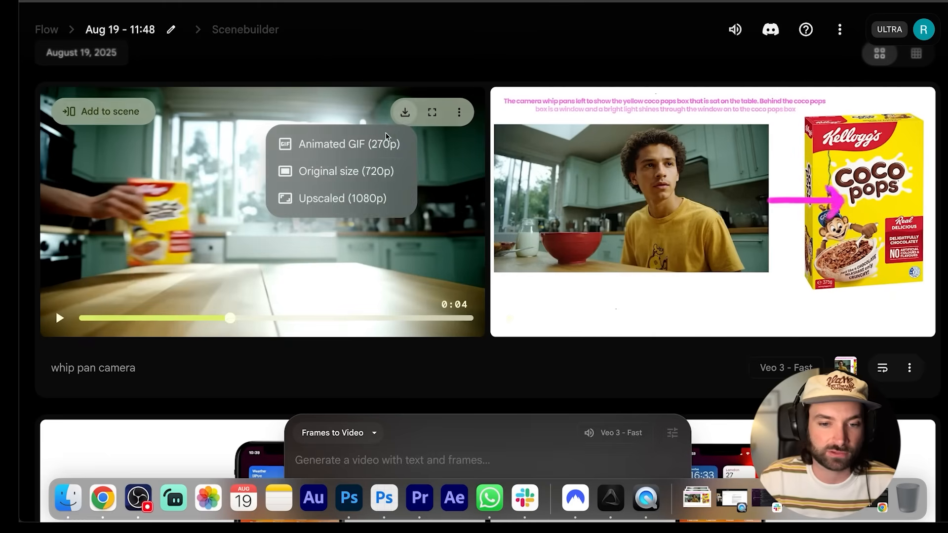
left_click(357, 168)
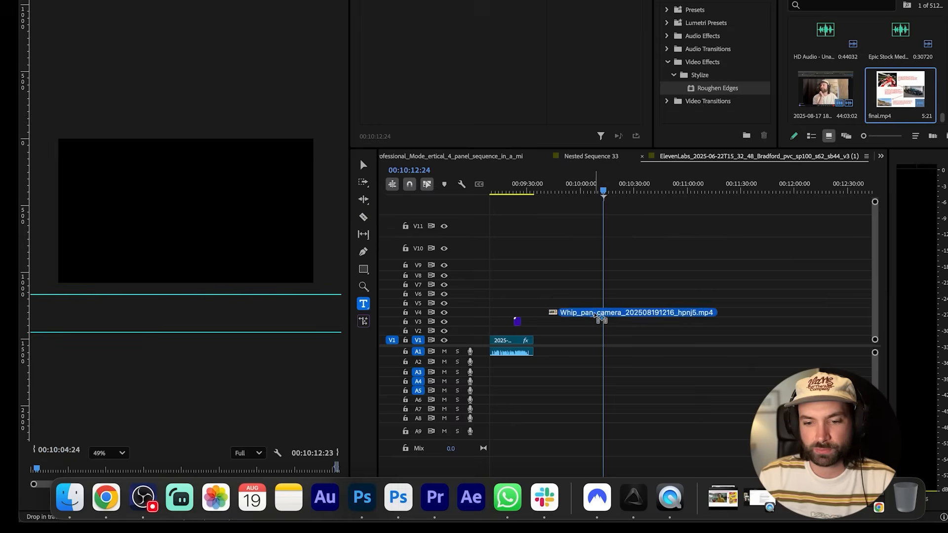
In Premiere Pro, place the downloaded whip-pan clip on track V2 at 00:10:12:24 and scale it to 150
left_click_drag(598, 316, 606, 331)
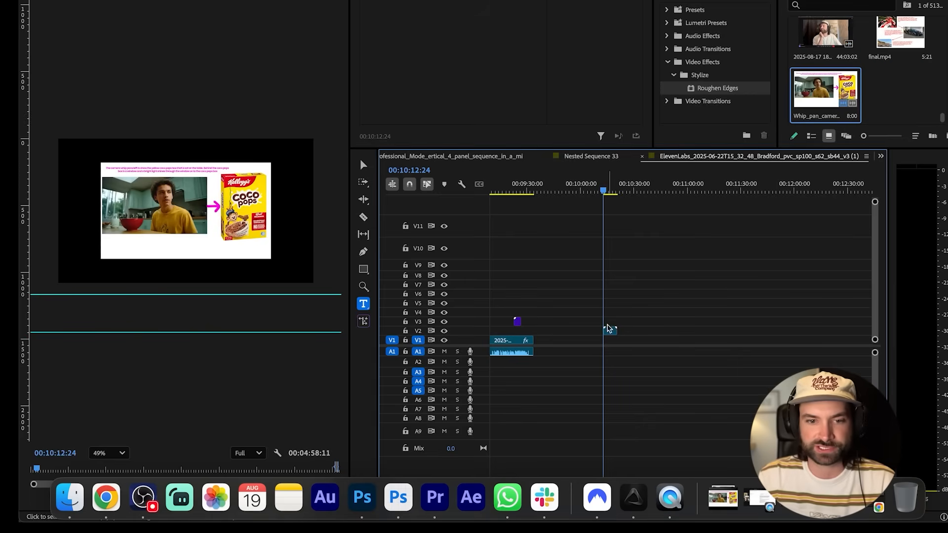
left_click(612, 329)
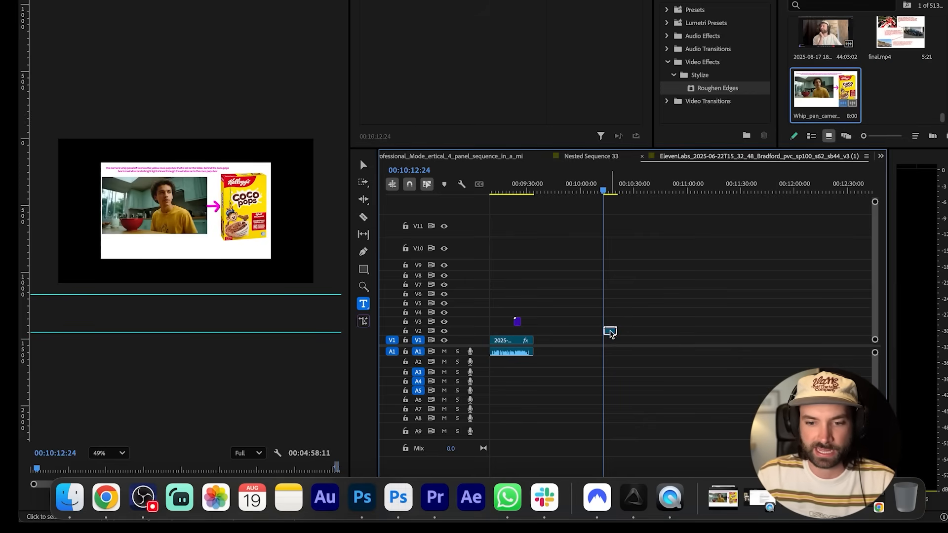
left_click_drag(458, 33, 481, 33)
scroll(611, 310, "up", 5)
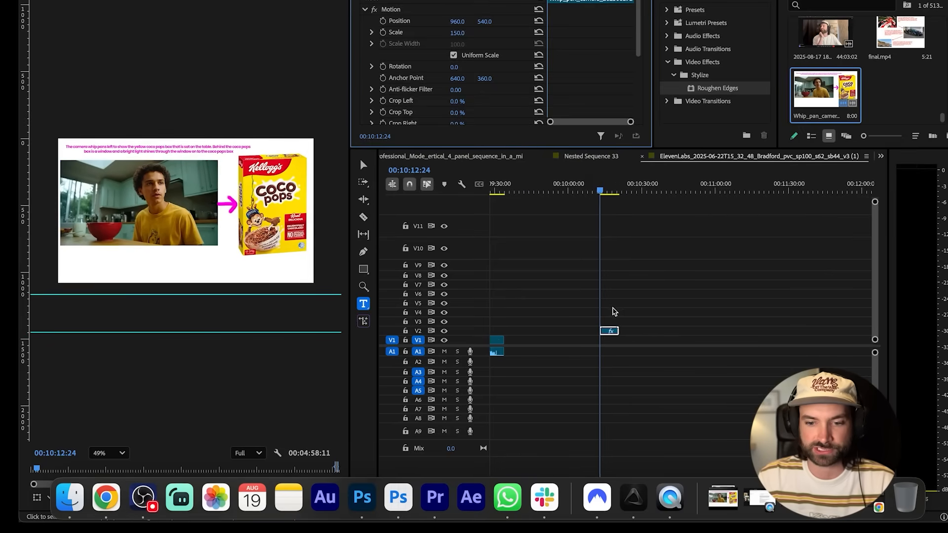
Trim the opening layout frames off the whip-pan clip so it starts just after 00:10:14:12, and play it back
left_click_drag(590, 190, 599, 190)
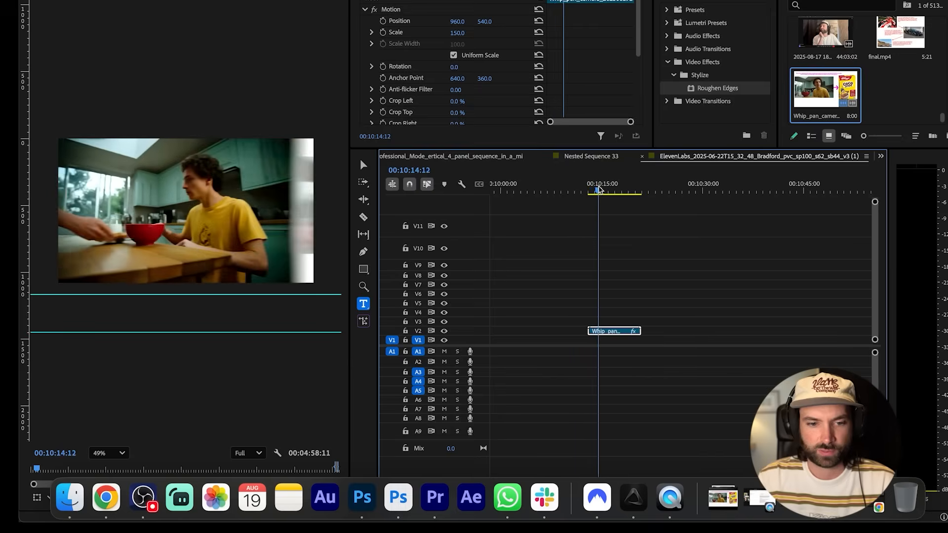
left_click_drag(589, 332, 600, 331)
left_click(601, 189)
key("space")
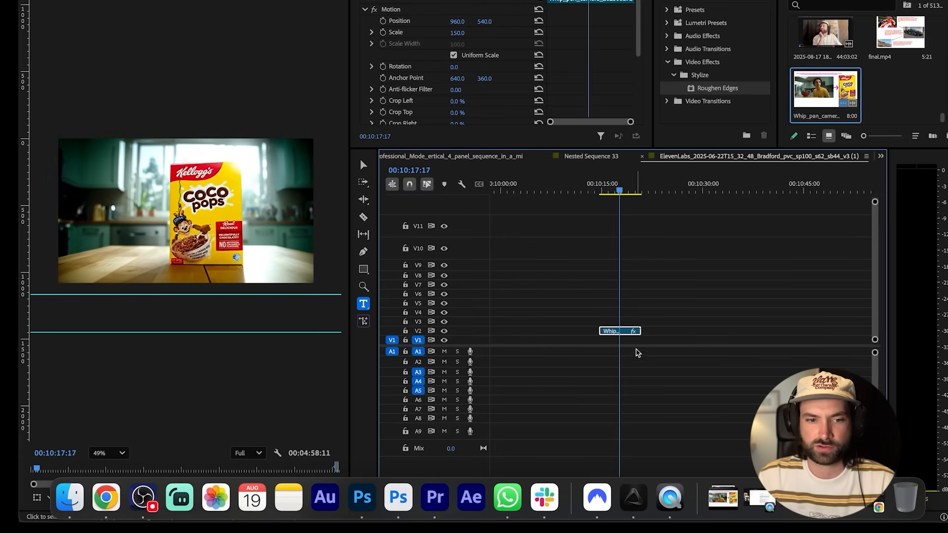
Trim the end of the whip-pan clip back to about 00:10:19 and review the shot of the Coco Pops box
left_click_drag(639, 331, 627, 330)
left_click(612, 190)
left_click_drag(613, 191, 624, 189)
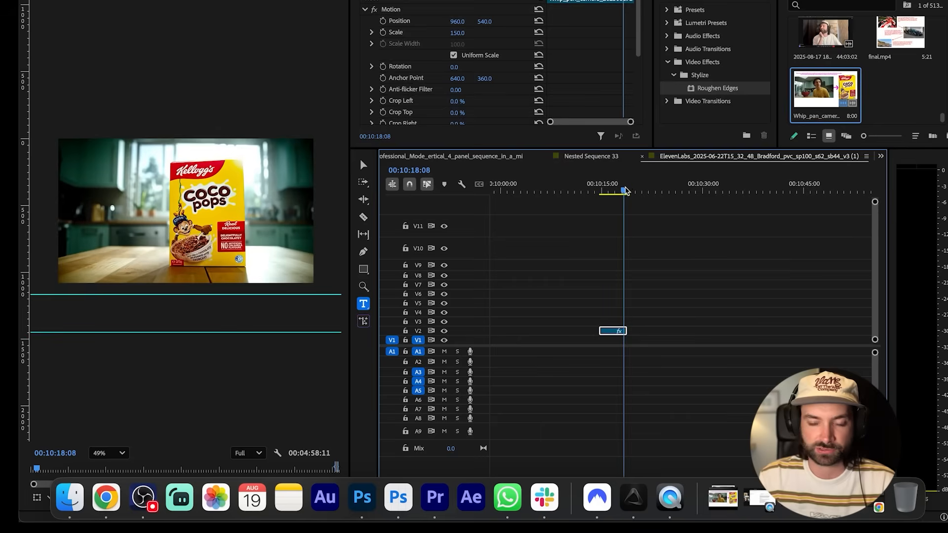
left_click_drag(627, 331, 632, 330)
key("space")
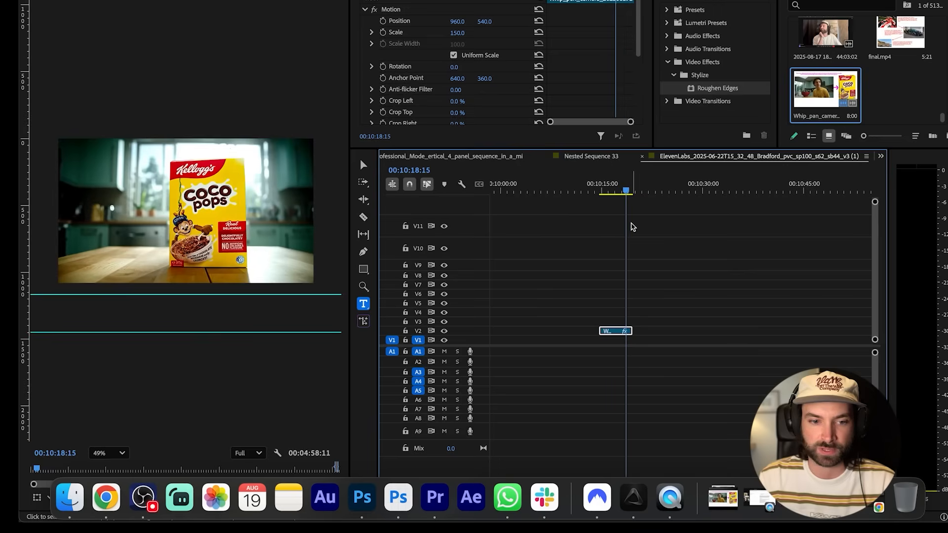
left_click_drag(616, 190, 627, 188)
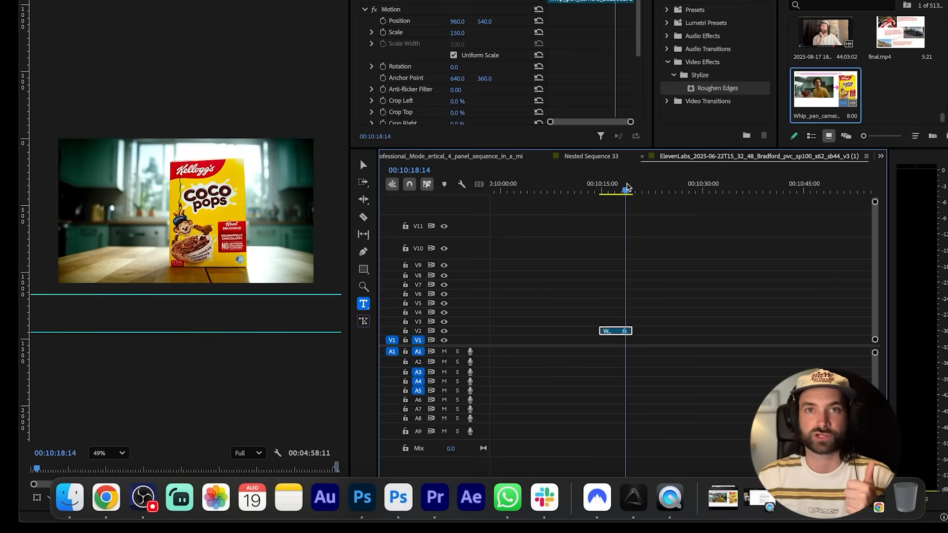
left_click_drag(627, 186, 625, 188)
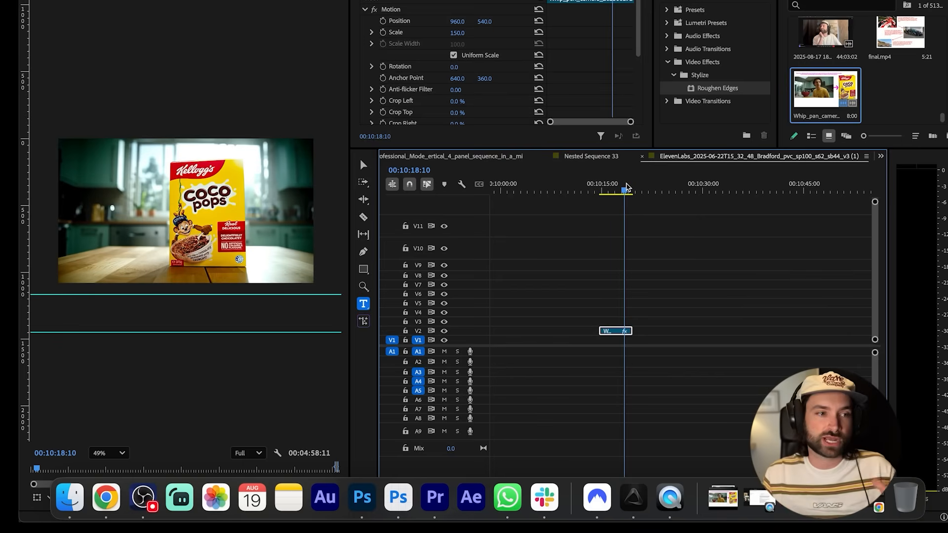
In Midjourney, begin the prompt "a close up image of a female who has her hand in her pocket. She is wearing blue jeans."
left_click(105, 498)
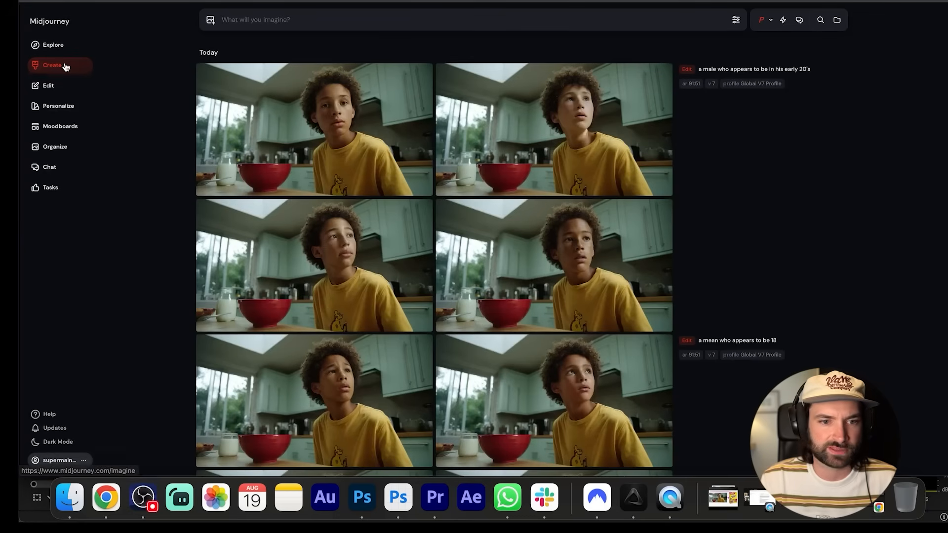
left_click(254, 16)
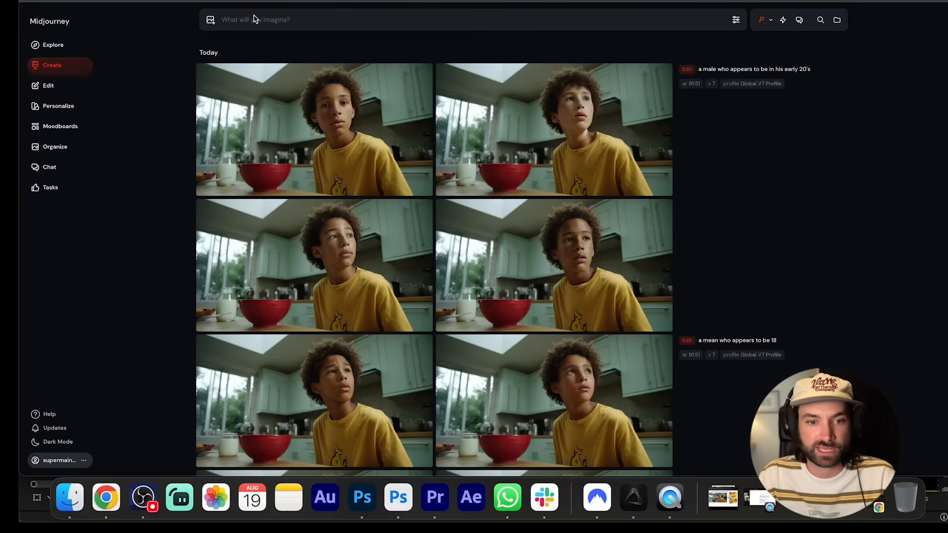
type("a c")
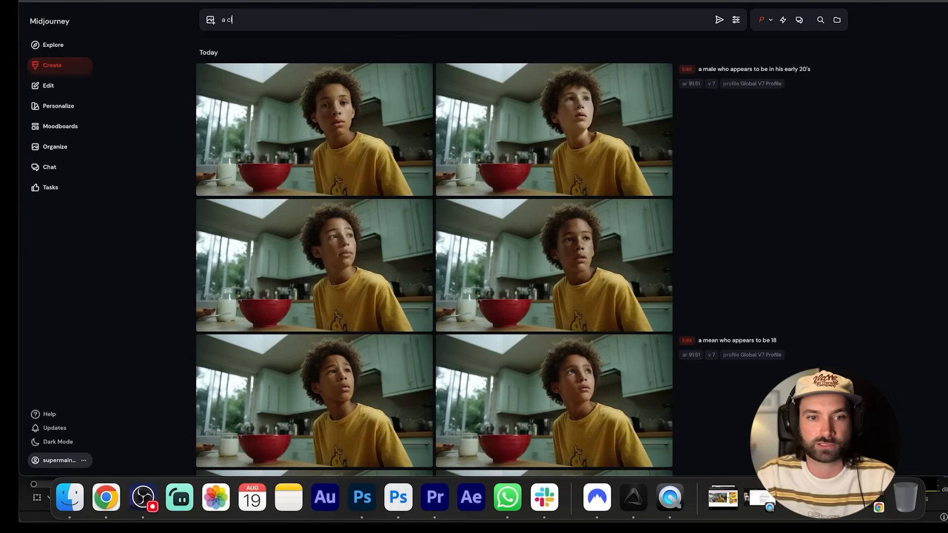
type("lose up image of a")
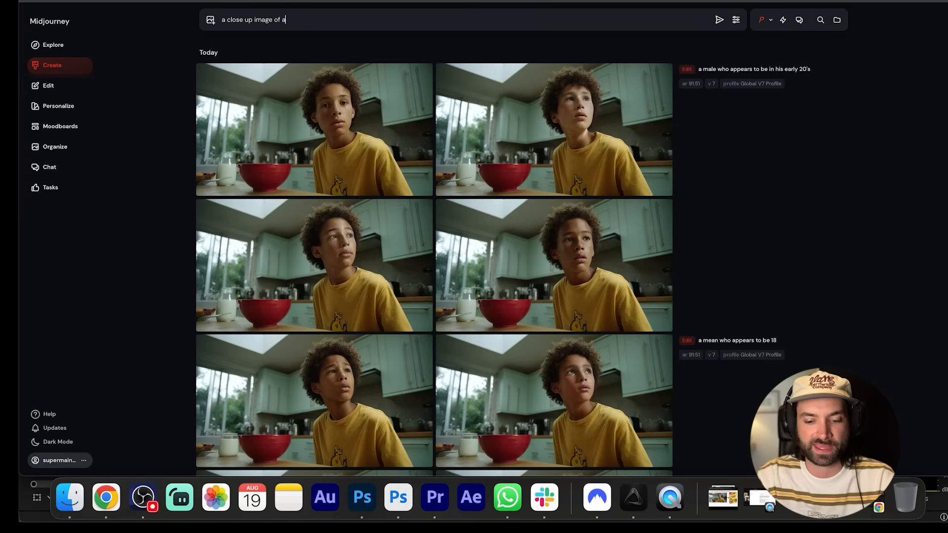
type(" mafem")
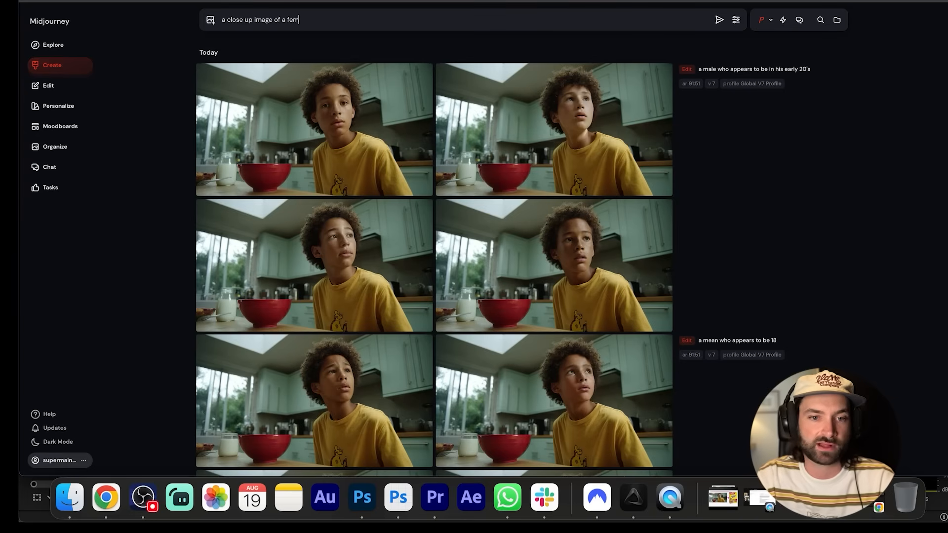
type("ale who has ")
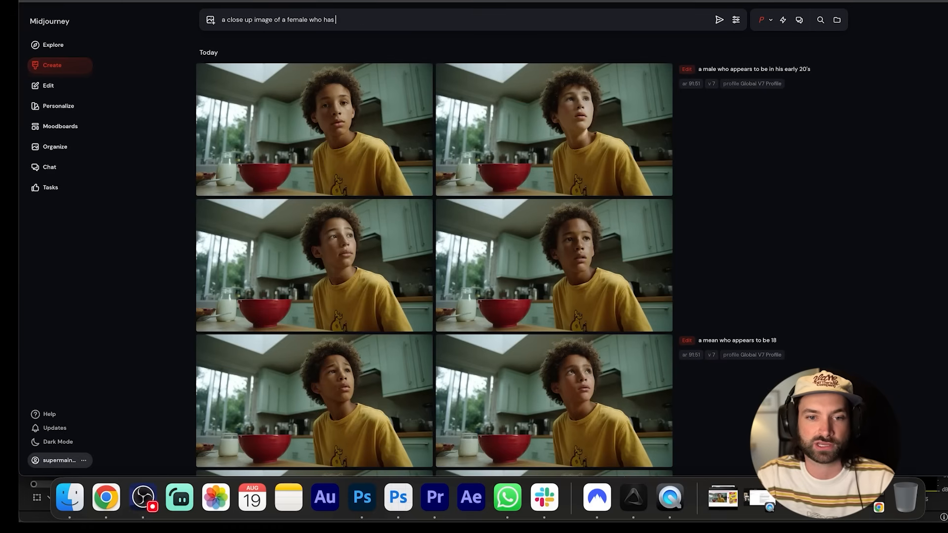
type("her hand in her pocket. She is ")
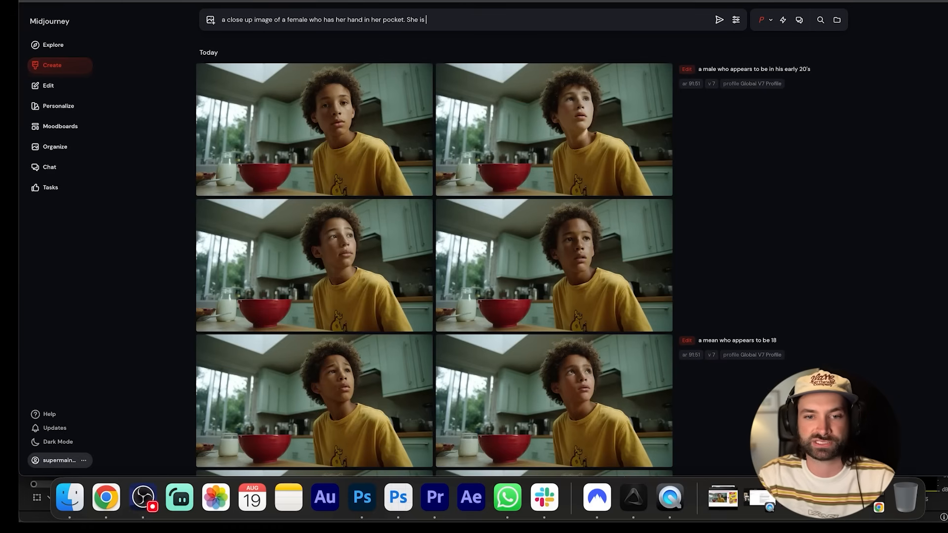
type("wearing blue jeans.")
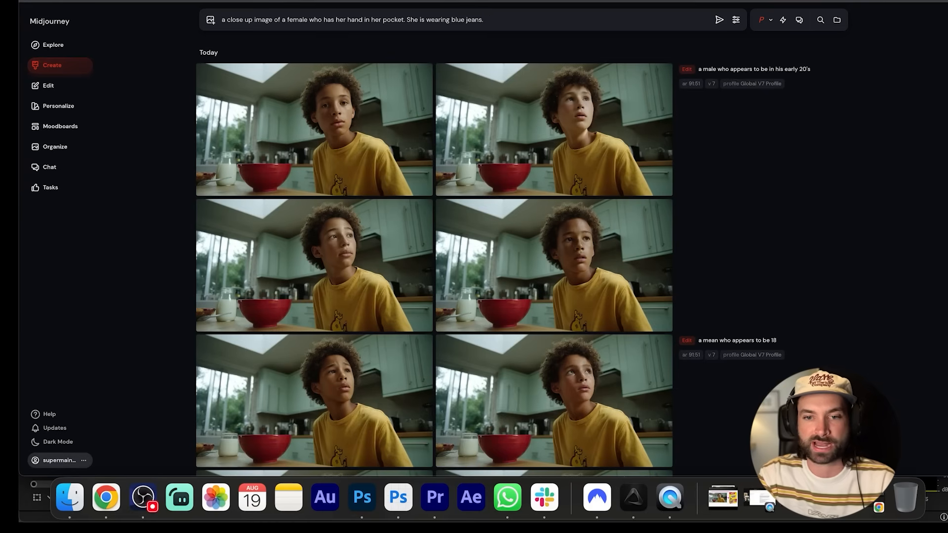
Extend the prompt with "Around the pocket is stitching, the lighting has natural daylight and she is sat in her car" and submit it
type(" Around the p")
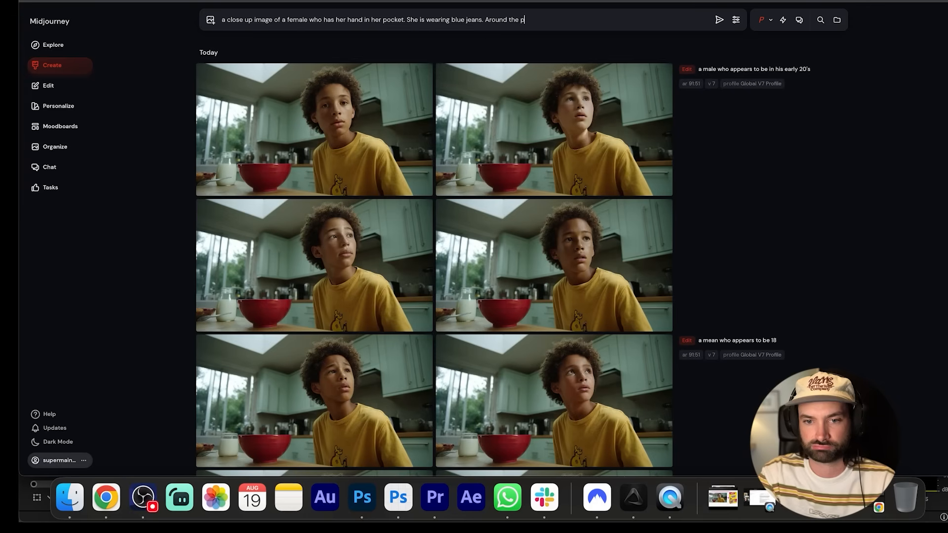
type("ocket is stit")
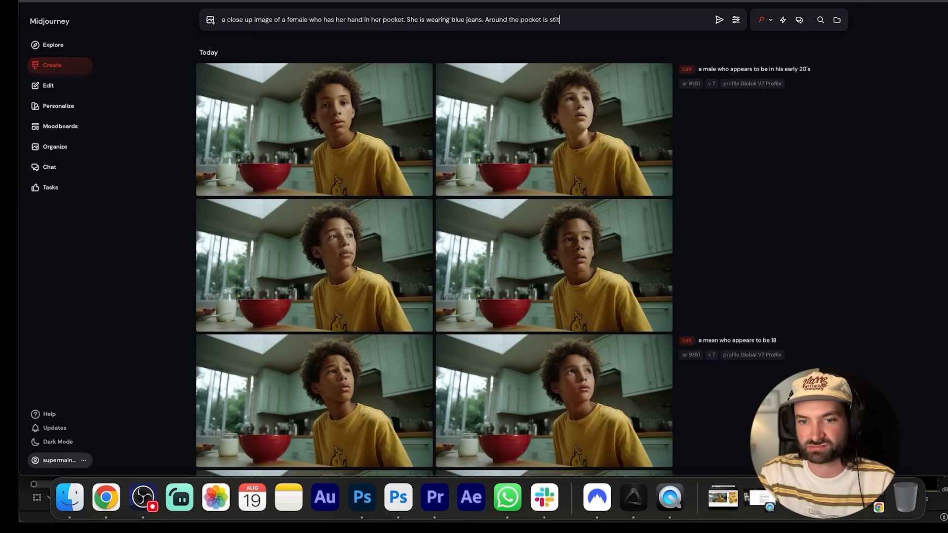
type("ching")
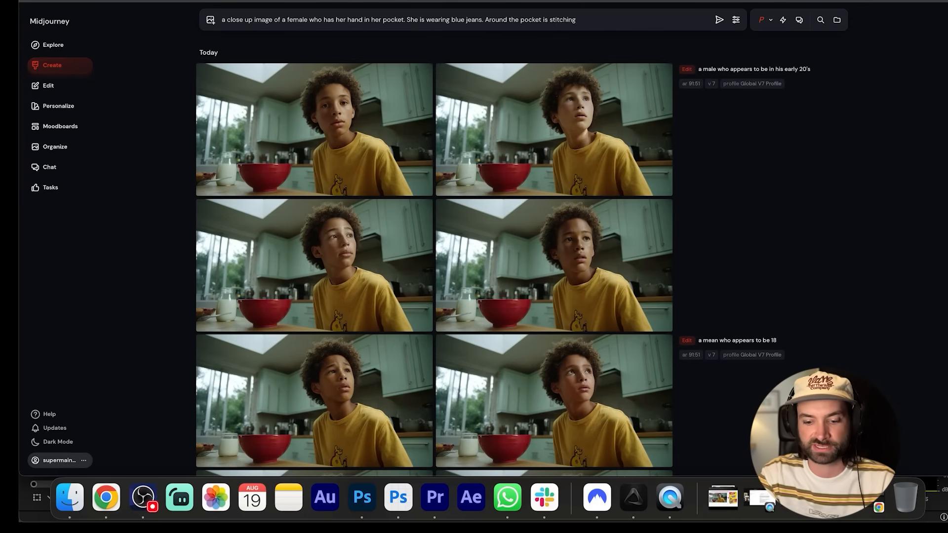
type(", the lighting has n")
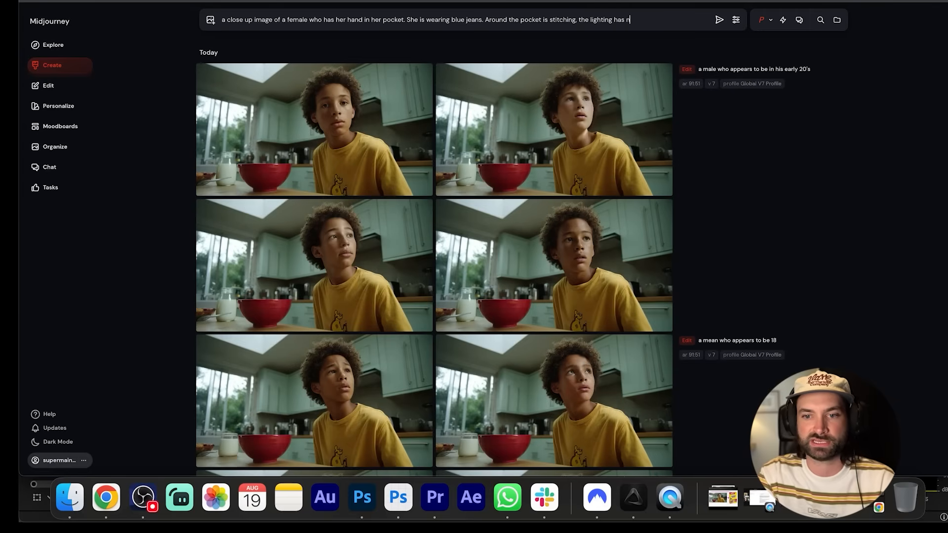
type("atural day")
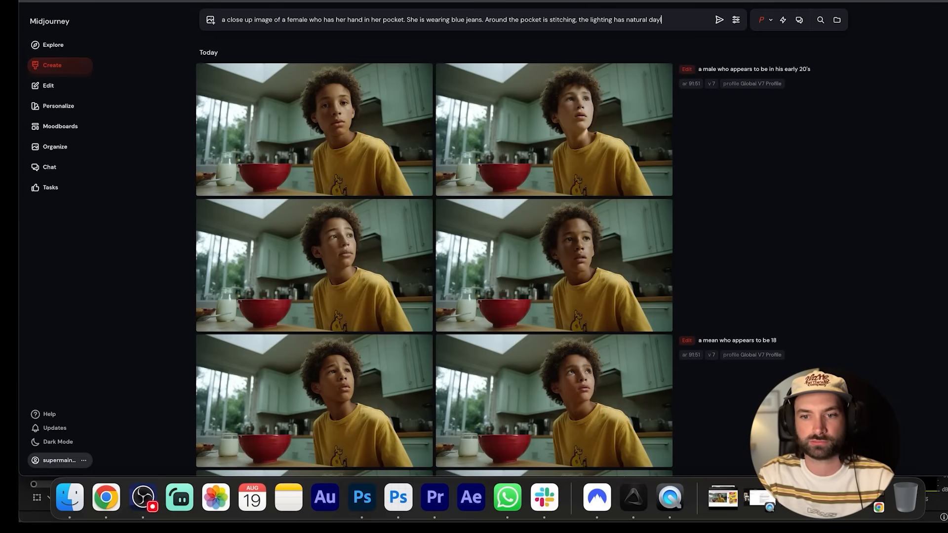
type("light a")
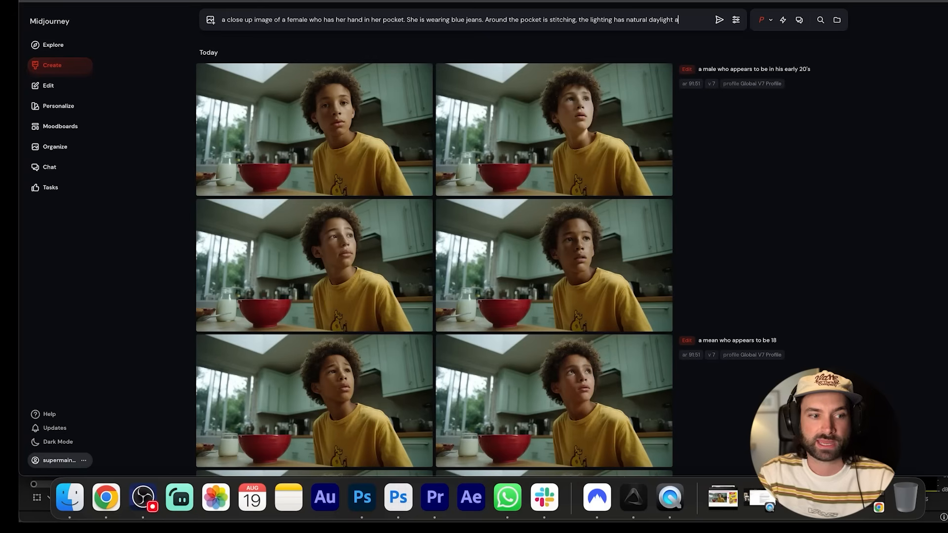
type("nd she is stoo")
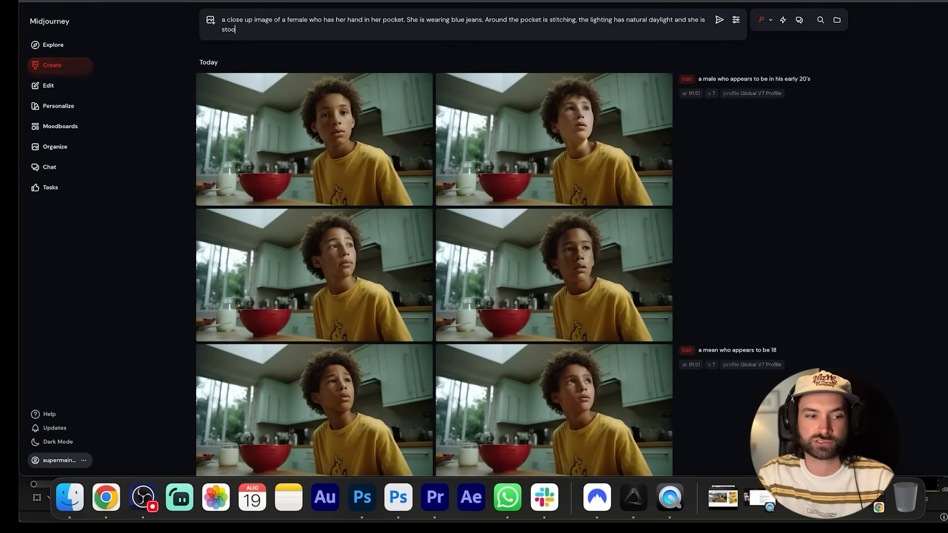
key("BackSpace")
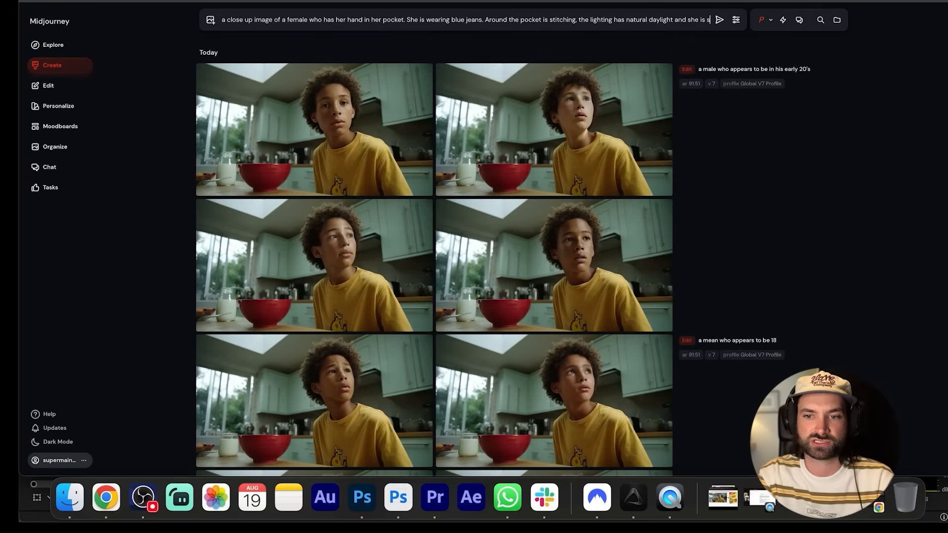
type("at in her car")
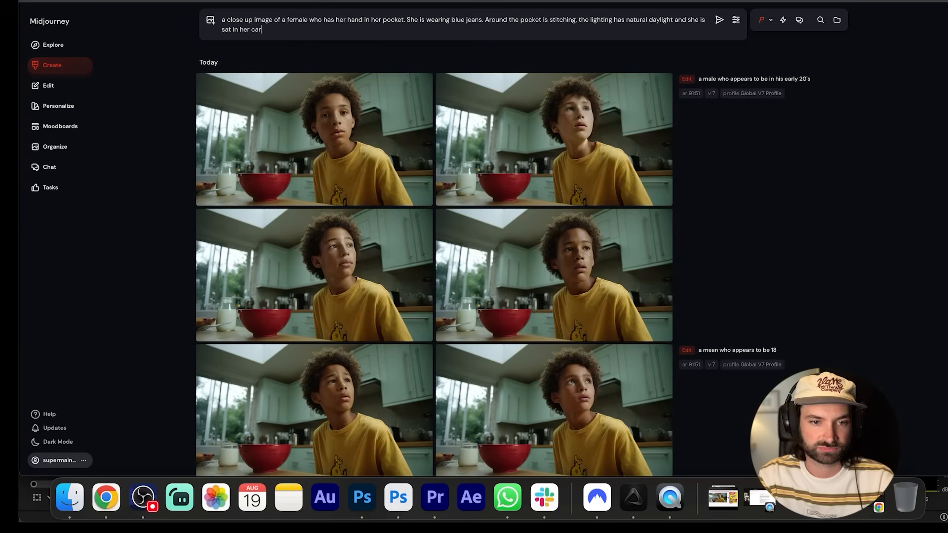
key("Return")
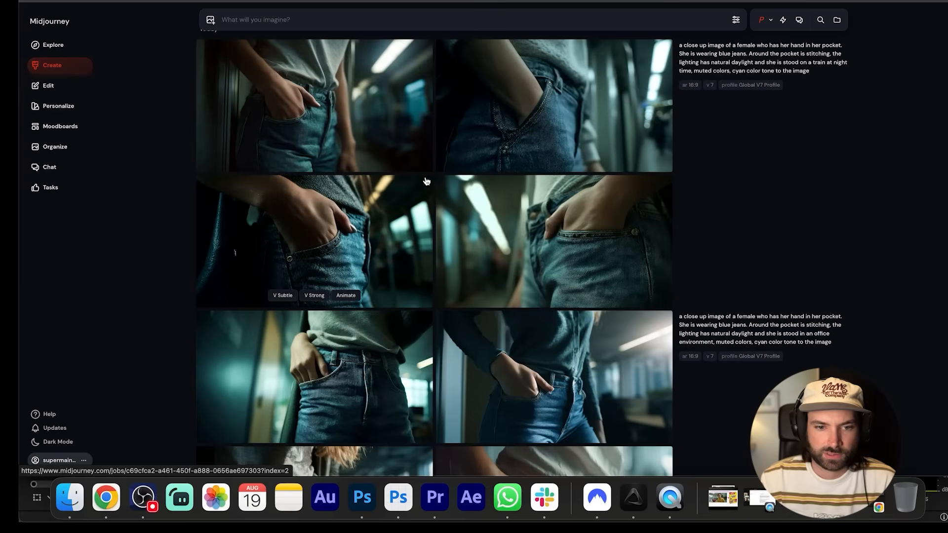
Look through the generated jeans-pocket images and save the car-interior close-up of the hand in the front pocket
scroll(395, 182, "up", 1)
scroll(395, 183, "down", 1)
scroll(395, 182, "down", 6)
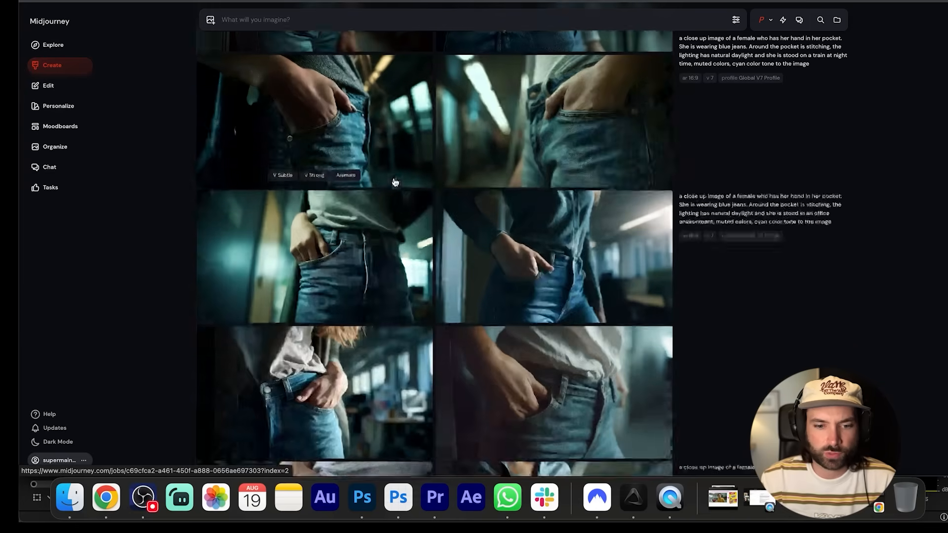
scroll(395, 182, "down", 5)
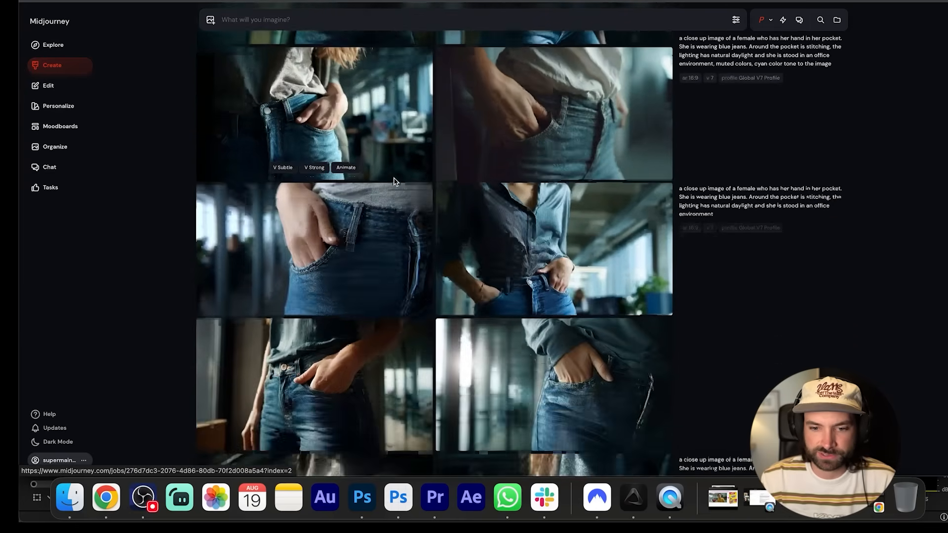
scroll(395, 182, "down", 3)
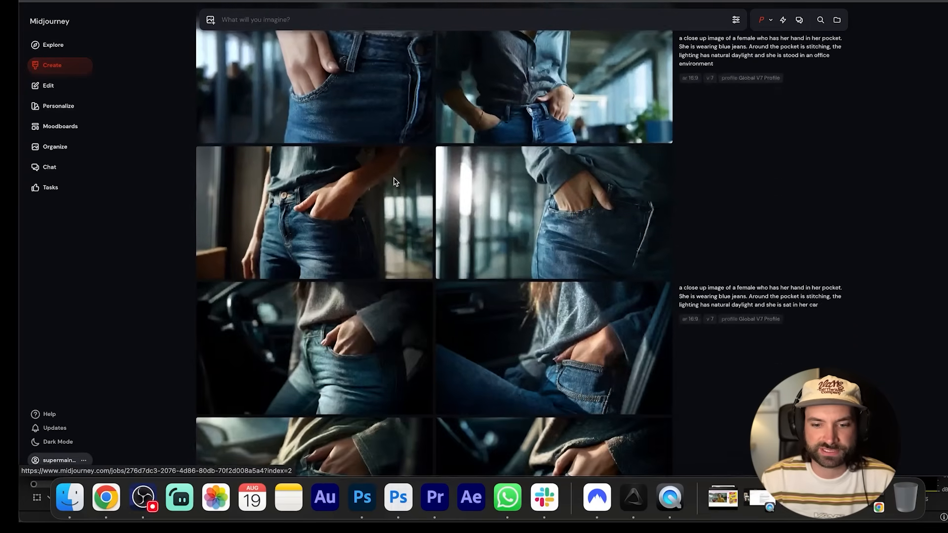
left_click(358, 402)
right_click(423, 231)
left_click(467, 344)
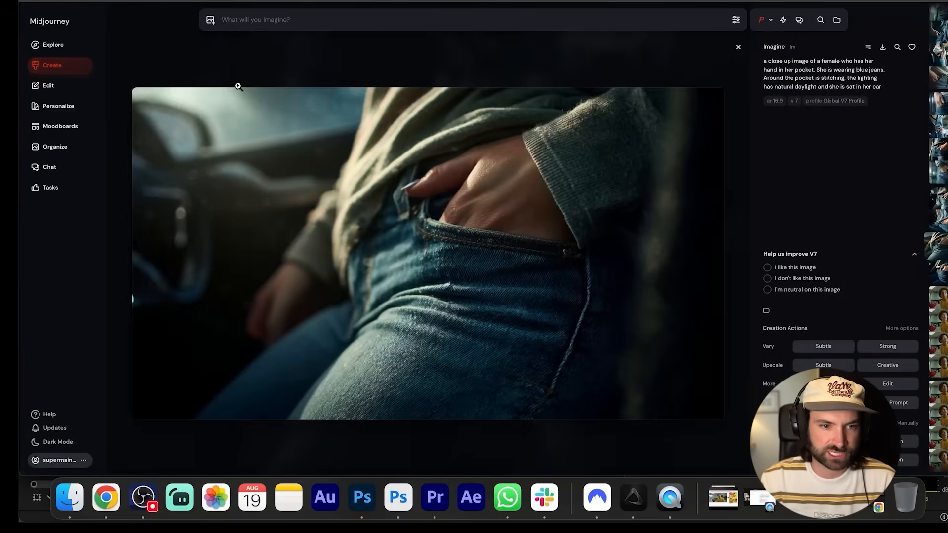
left_click(196, 53)
Open and save the office image showing a buttoned jeans waistband with one hand in the pocket
scroll(364, 259, "up", 2)
scroll(364, 262, "up", 1)
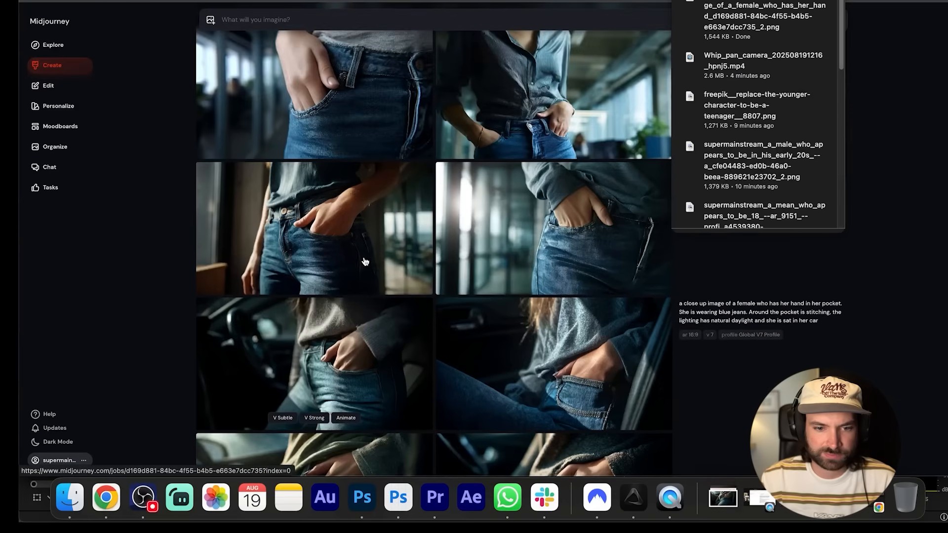
left_click(364, 262)
right_click(414, 198)
mouse_move(457, 296)
left_click(444, 312)
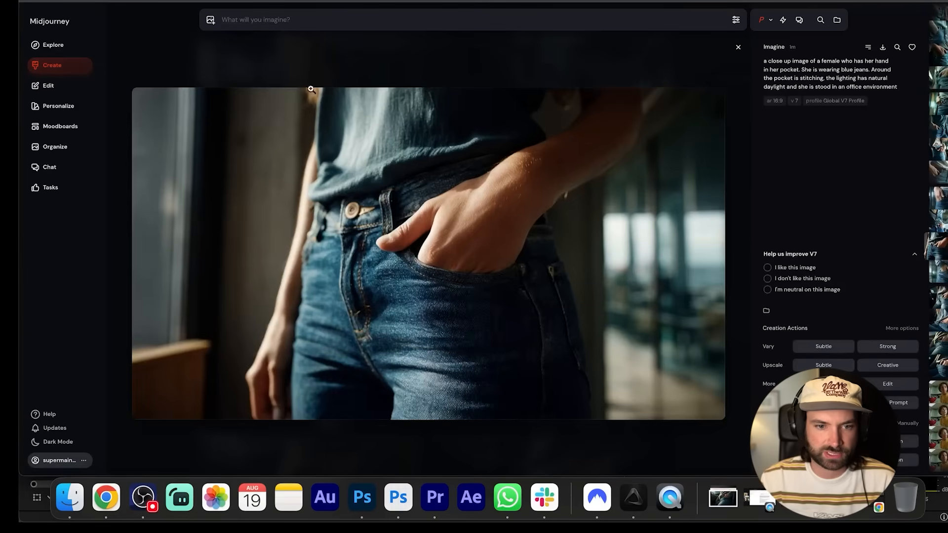
key("Escape")
Open and save the first image of the night train set, showing a hand in the pocket beside blurred carriage windows
scroll(368, 194, "up", 3)
scroll(367, 193, "up", 6)
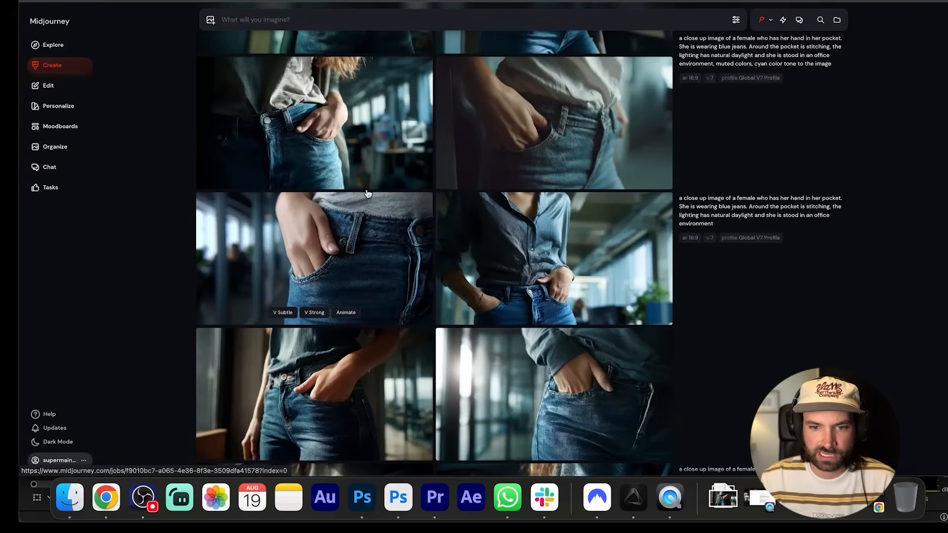
scroll(368, 194, "up", 3)
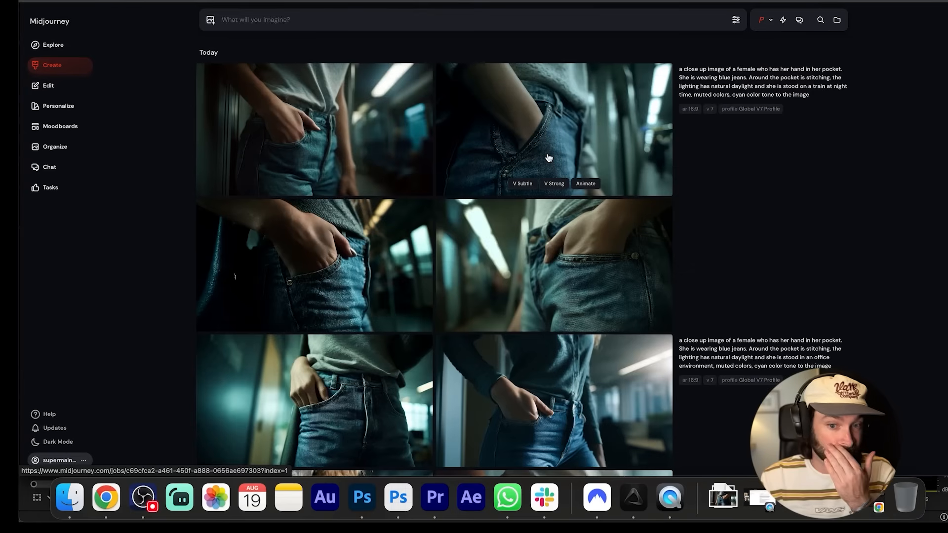
left_click(332, 121)
right_click(423, 212)
right_click(465, 291)
left_click(458, 329)
left_click(454, 328)
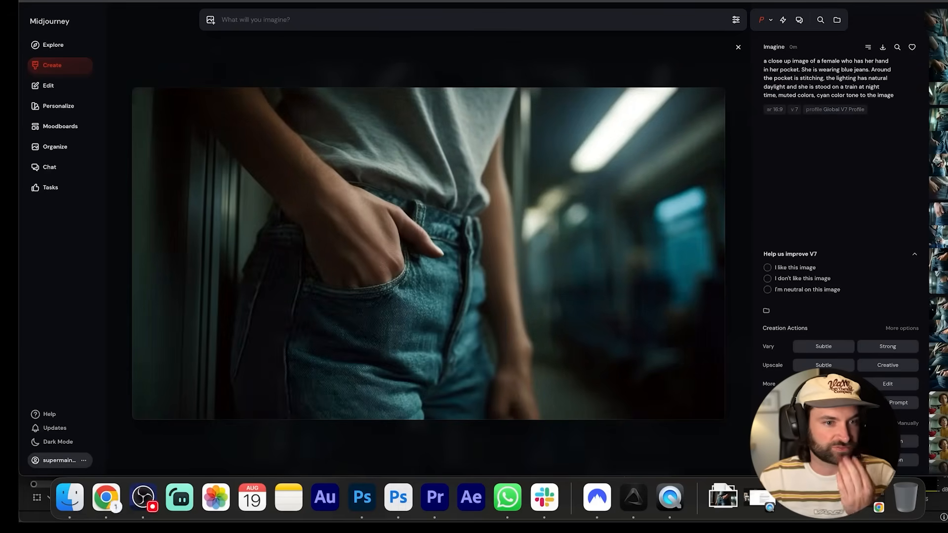
key("Escape")
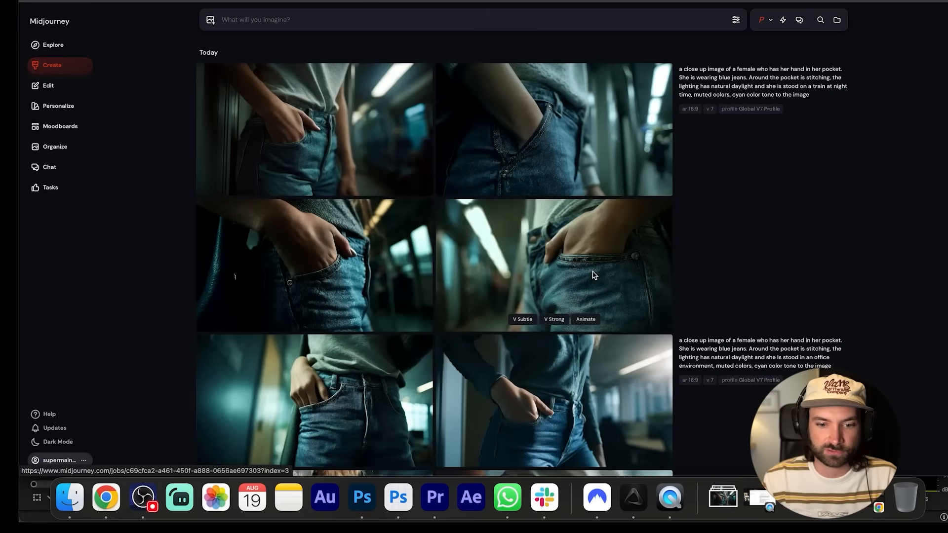
Inspect the night train image with the diagonal stitched pocket at full size
scroll(532, 245, "down", 1)
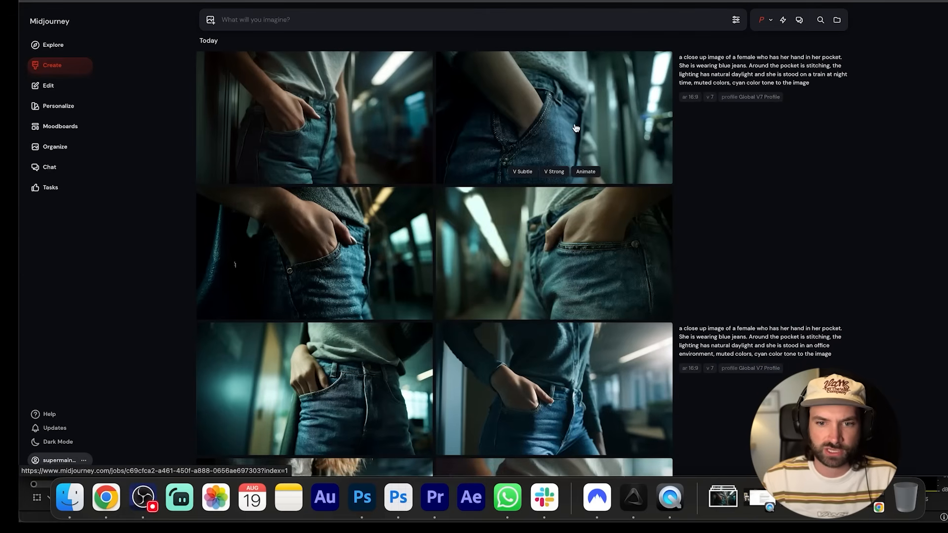
scroll(569, 127, "down", 3)
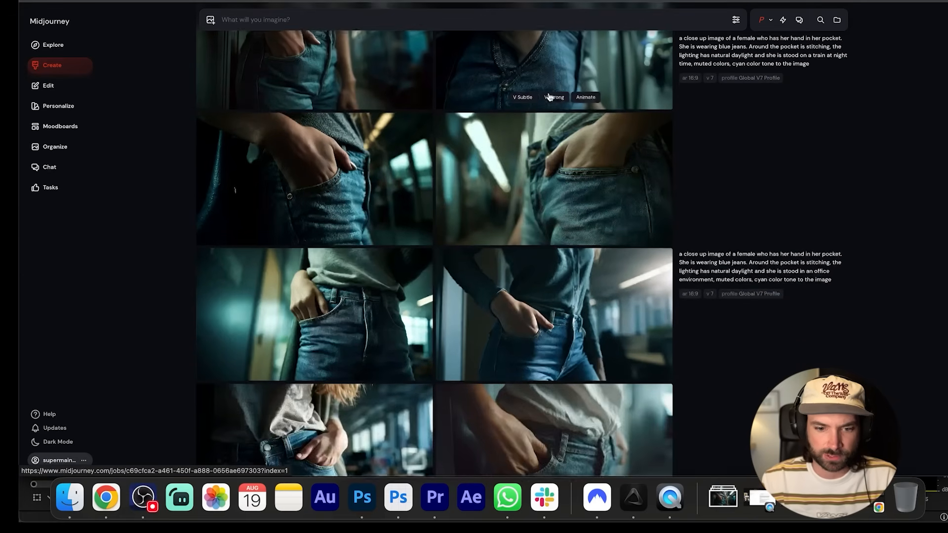
scroll(538, 139, "up", 4)
left_click(546, 128)
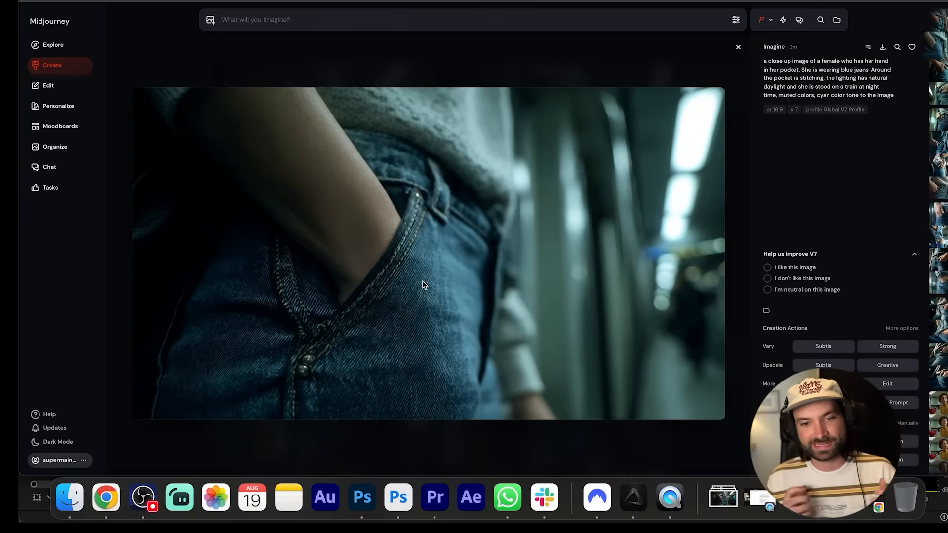
left_click(69, 70)
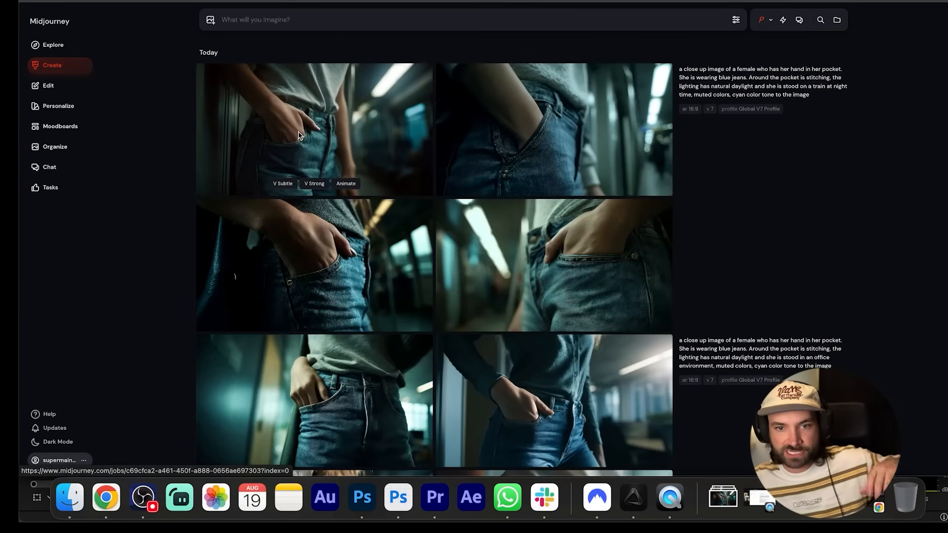
Open and save the office close-up of a hand in a blue jeans pocket under a grey top
scroll(299, 136, "down", 7)
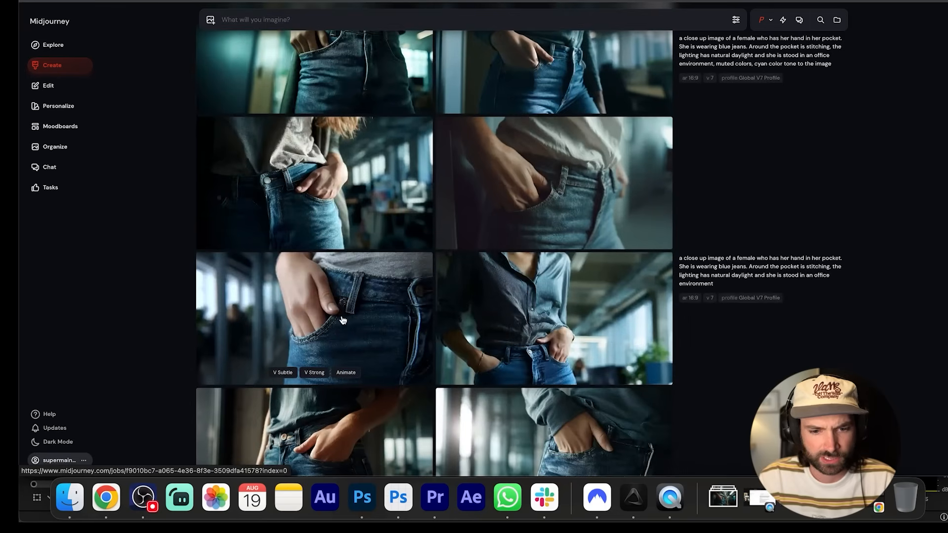
scroll(343, 319, "down", 2)
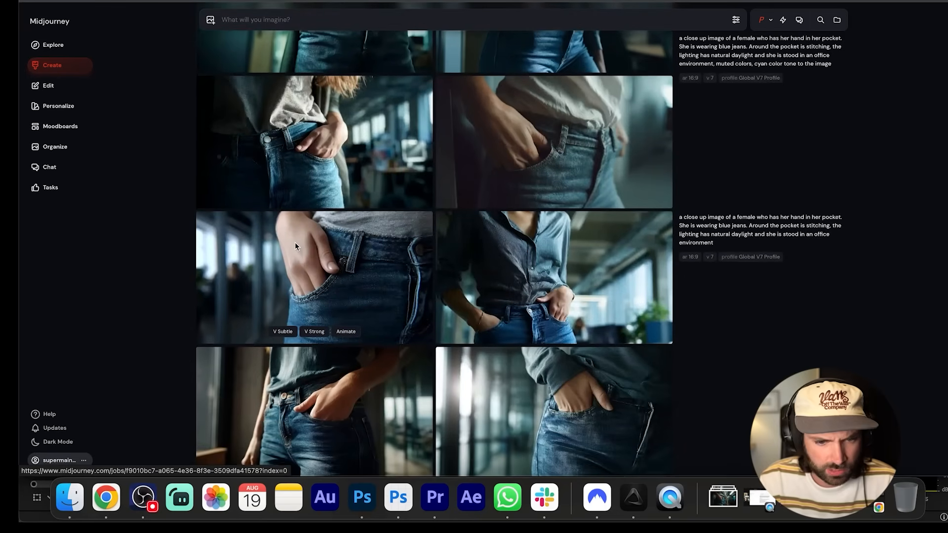
left_click(308, 212)
right_click(455, 215)
left_click(478, 313)
left_click(114, 97)
scroll(339, 247, "up", 8)
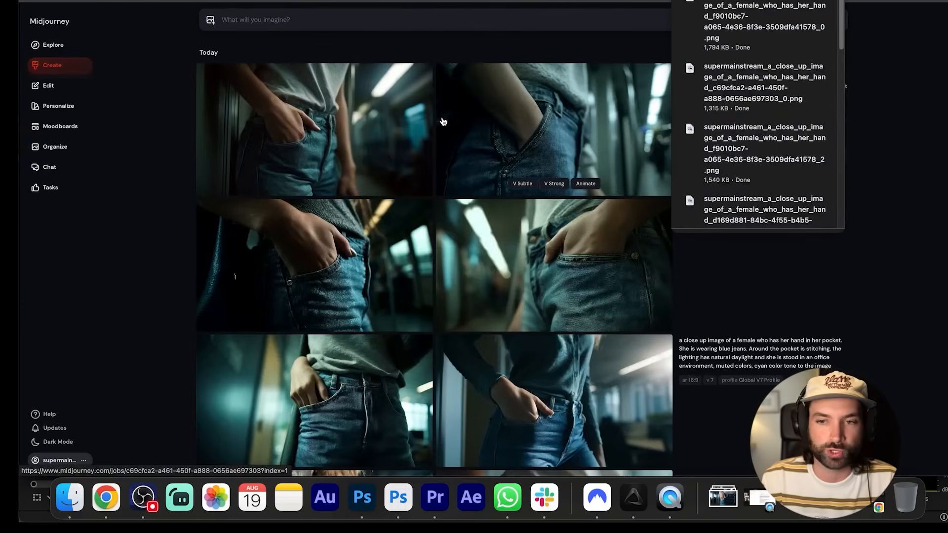
Switch to Photoshop and create a new 1920 × 1080 px document with a white background
left_click(363, 499)
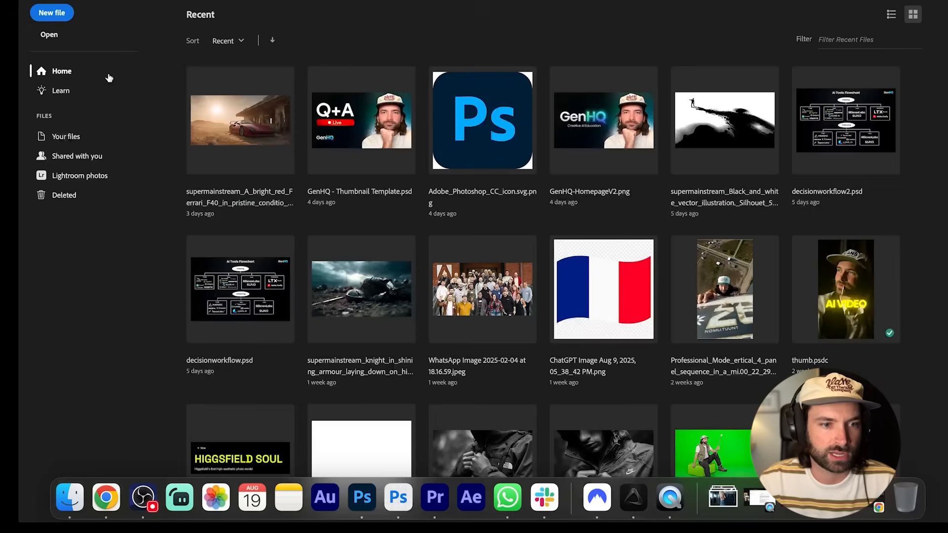
left_click(52, 13)
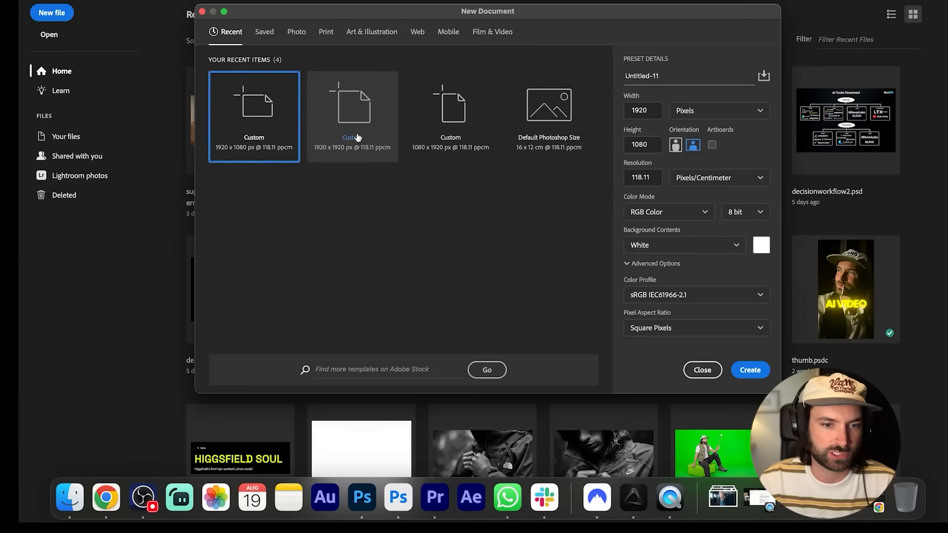
left_click(748, 372)
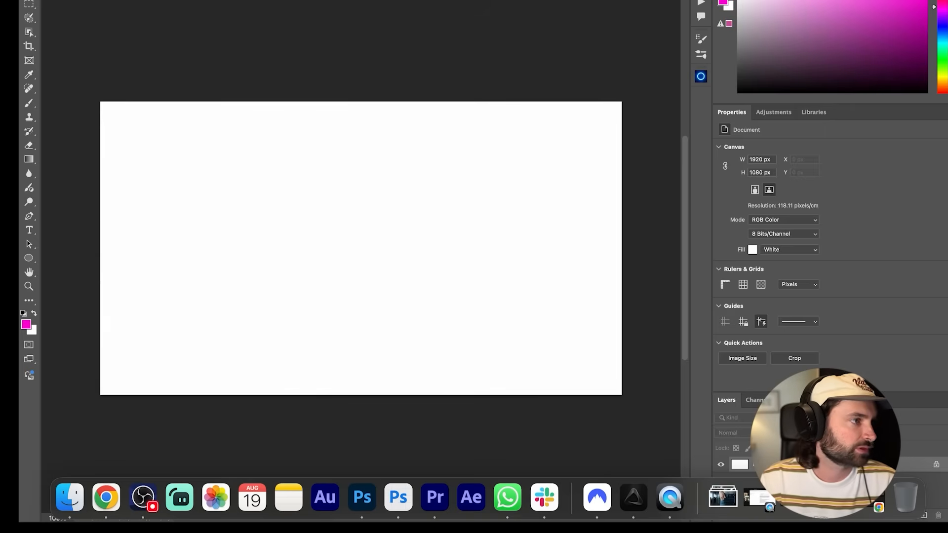
Place the office jeans close-up on the left half of the canvas, scaled to about 1024 × 574 px
left_click_drag(22, 220, 301, 235)
left_click_drag(620, 103, 368, 249)
left_click_drag(325, 278, 335, 210)
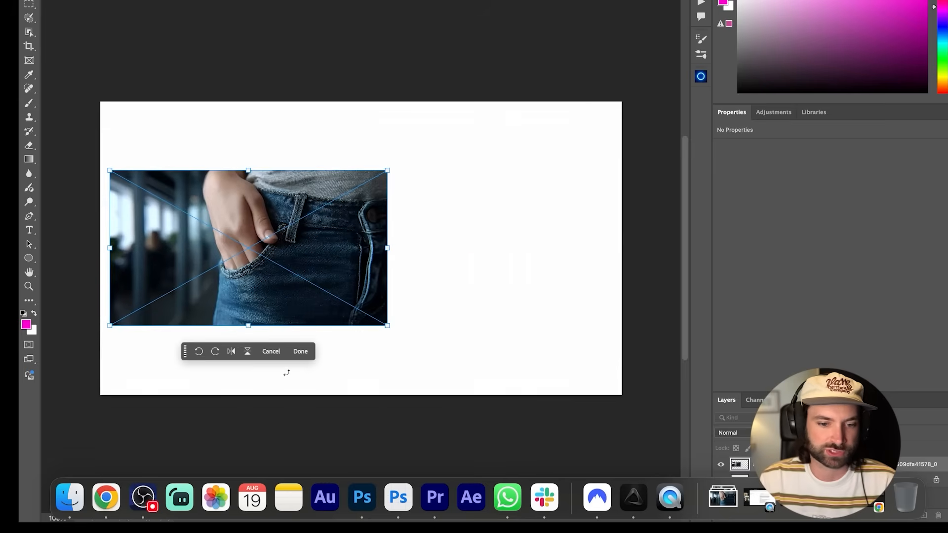
left_click(300, 351)
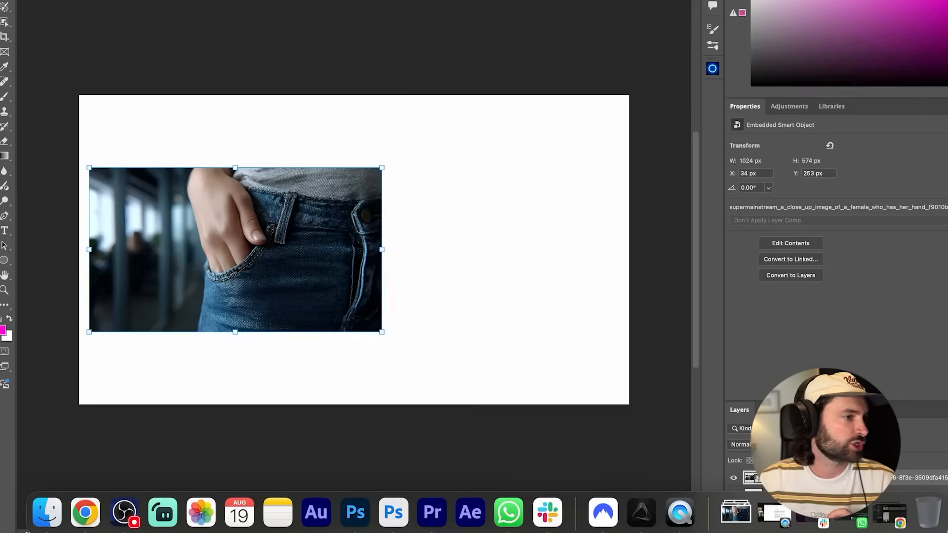
Place the Cadbury Dairy Milk Oreo bar image on the right half of the canvas, scaled to about 850 × 850 px
left_click_drag(484, 241, 482, 242)
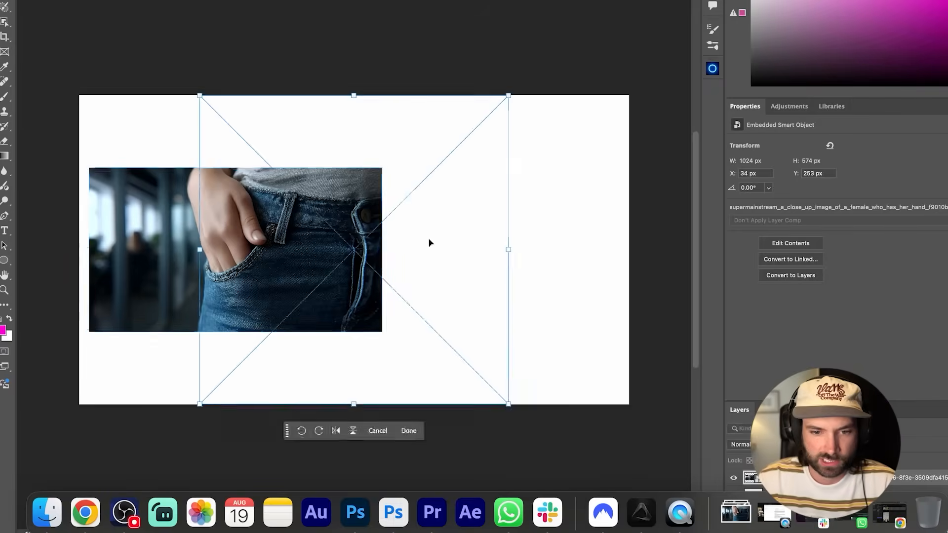
left_click_drag(387, 180, 534, 182)
left_click_drag(653, 96, 588, 161)
left_click_drag(531, 241, 568, 208)
left_click(558, 398)
left_click(420, 32)
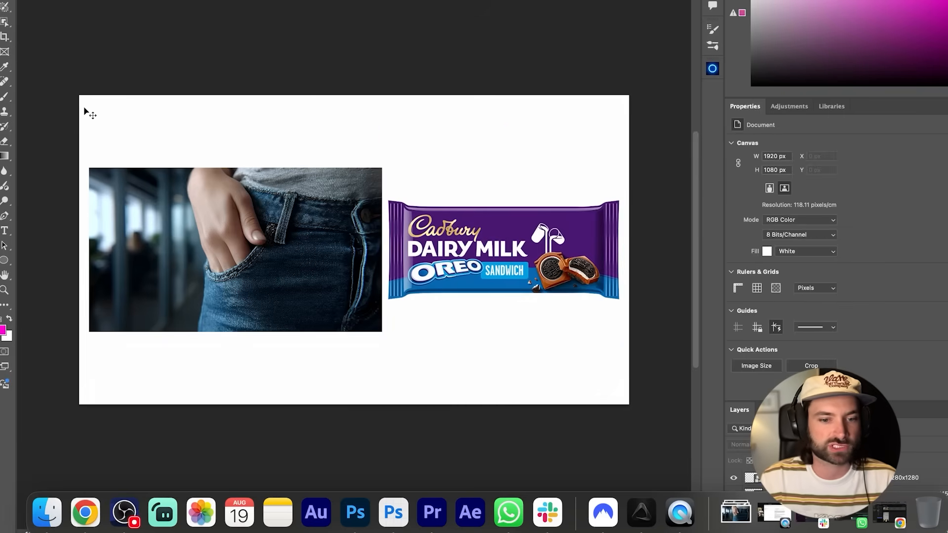
Remove the chocolate bar's background and shrink it to about 701 × 701 px, leaving a gap beside the jeans image
left_click(513, 272)
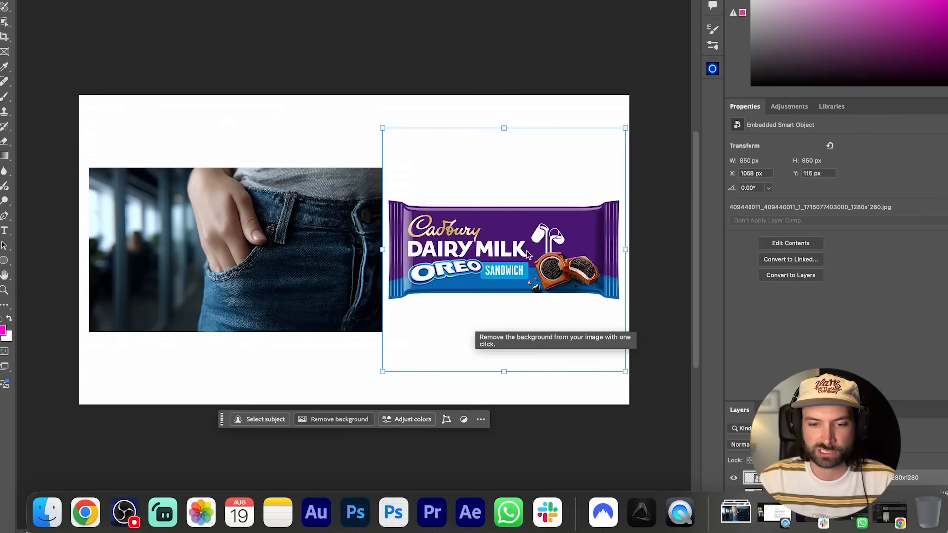
left_click_drag(383, 370, 425, 329)
left_click_drag(508, 235, 502, 246)
left_click(563, 369)
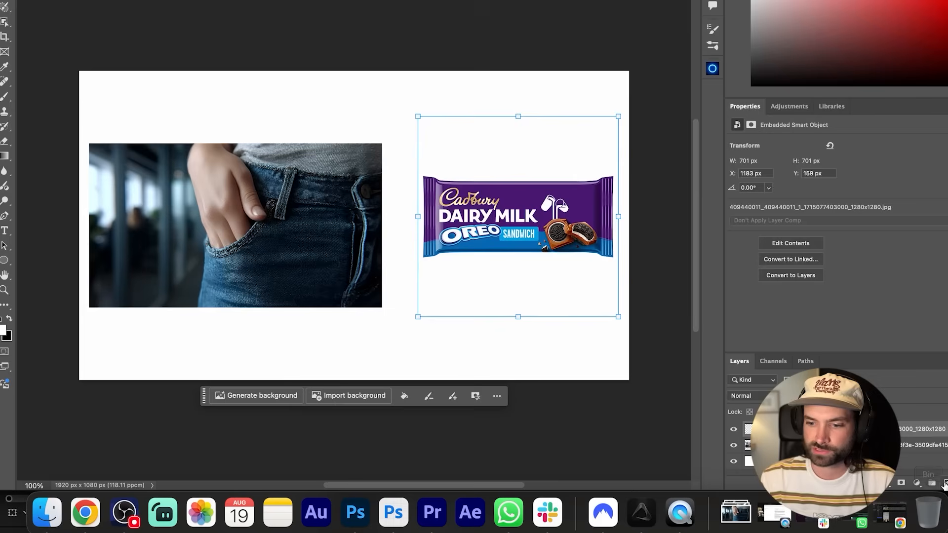
Paint a magenta arrow with the Brush pointing from the jeans image to the chocolate bar
left_click(99, 253)
key("b")
mouse_move(386, 220)
left_mouse_down()
mouse_move(417, 221)
mouse_move(404, 240)
mouse_move(400, 207)
left_mouse_up()
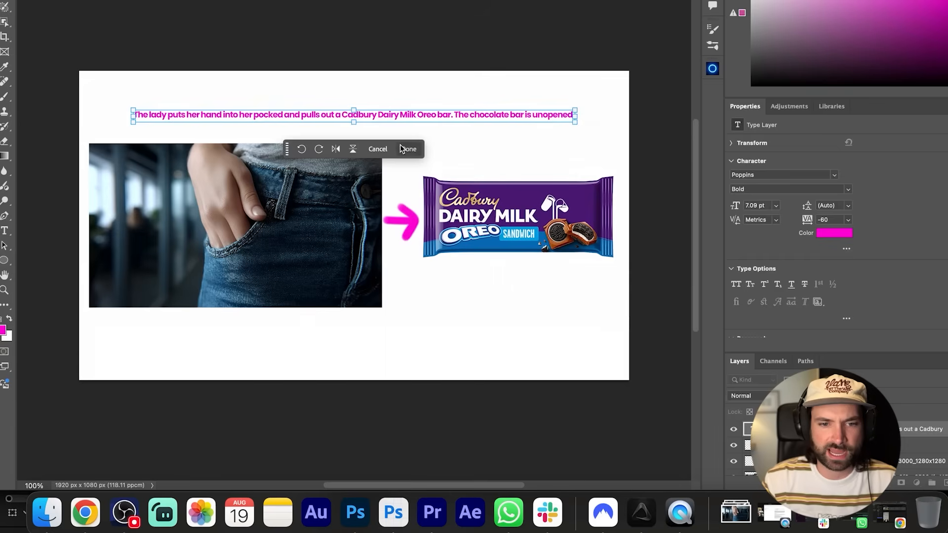
Finish placing the magenta caption above the images and duplicate it as a second line directly above the original
left_click(409, 150)
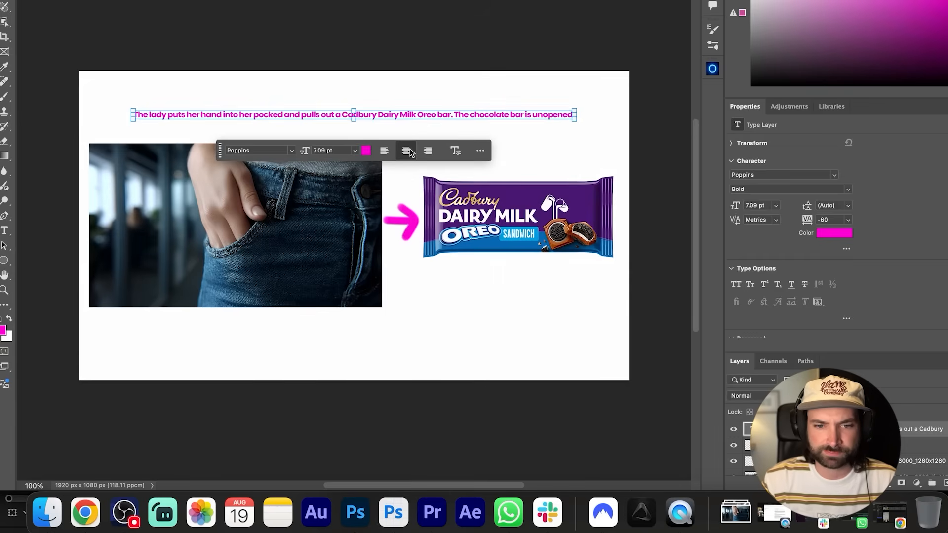
left_click(451, 97)
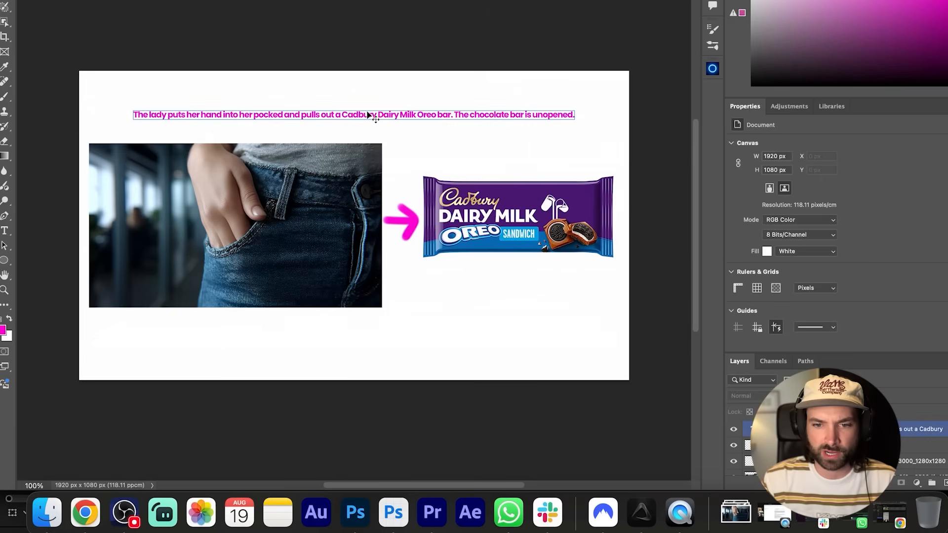
left_click_drag(251, 118, 292, 111)
key("super+j")
key("super+t")
key("Return")
Replace the upper caption line with "The camera zooms into her hand and the white background disappears. She is stood inside an office."
double_click(313, 109)
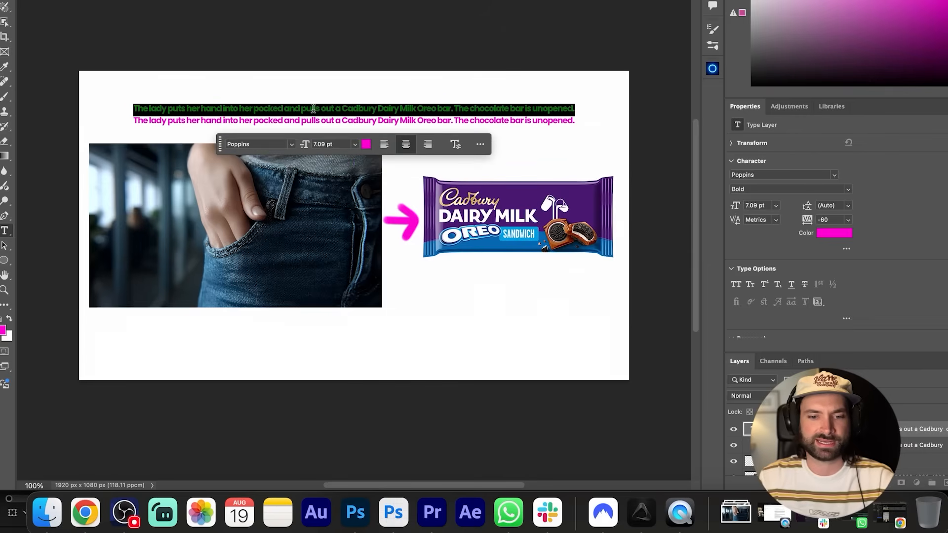
type("The cam")
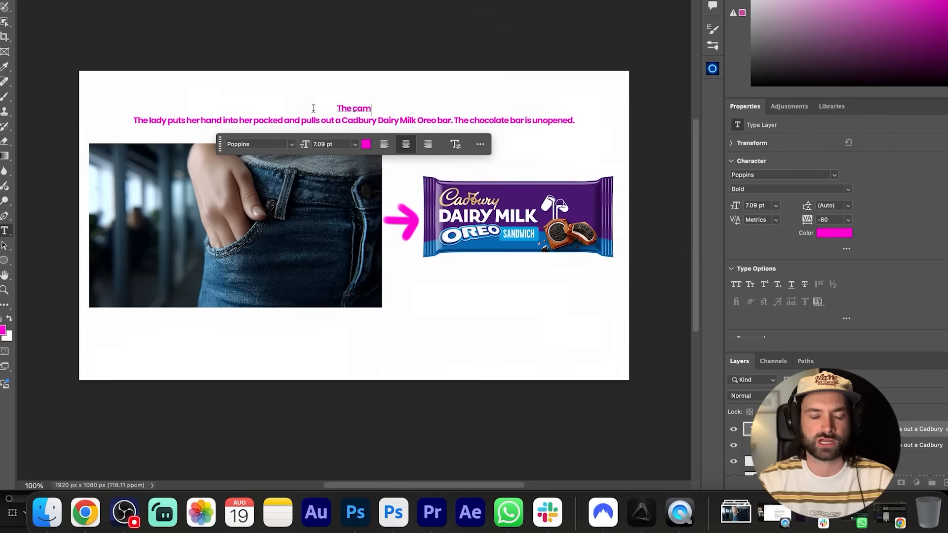
key("BackSpace")
key("BackSpace")
type("amera")
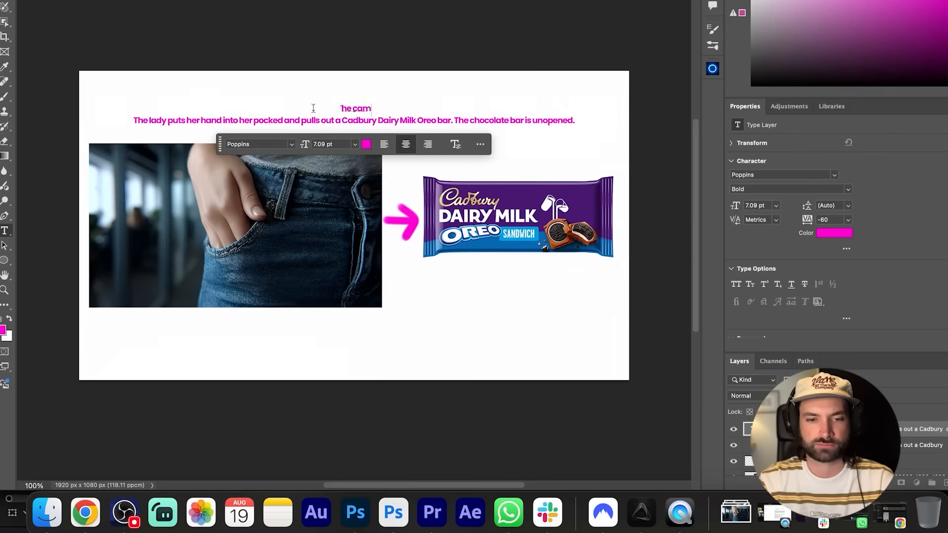
type(" zooms into")
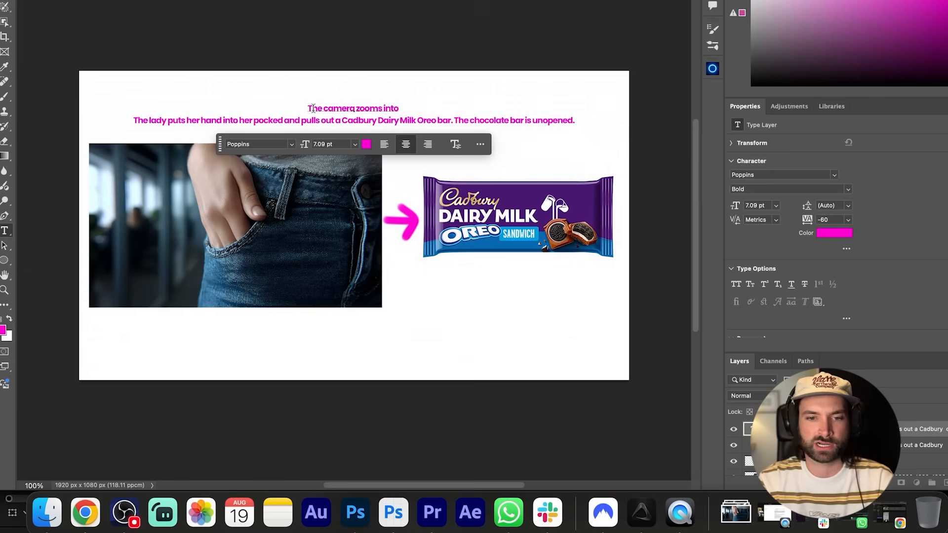
type(" her hand a ")
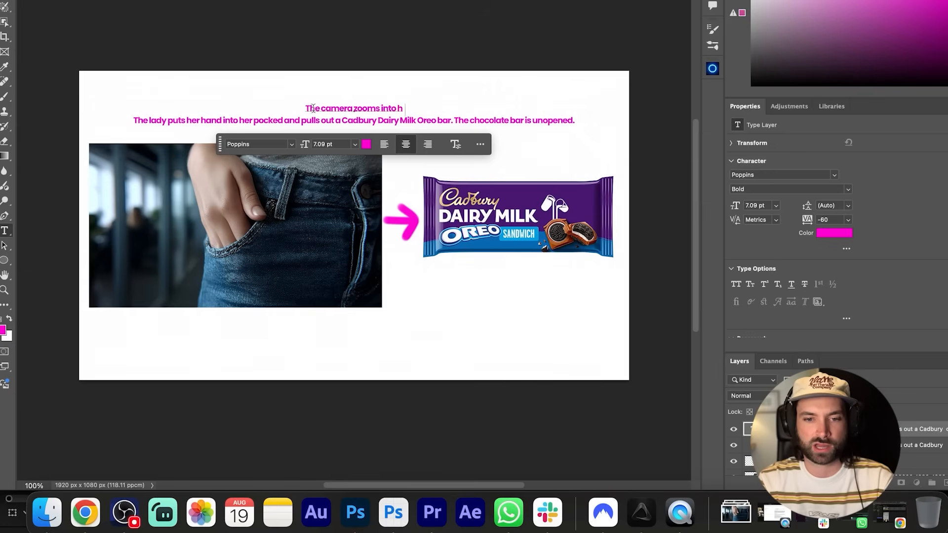
type("nd the white ba")
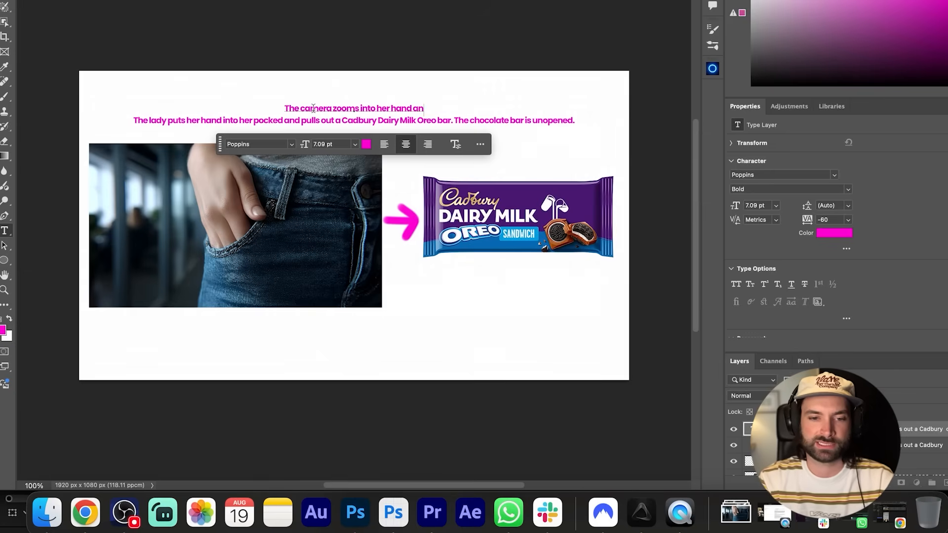
type("ckgro")
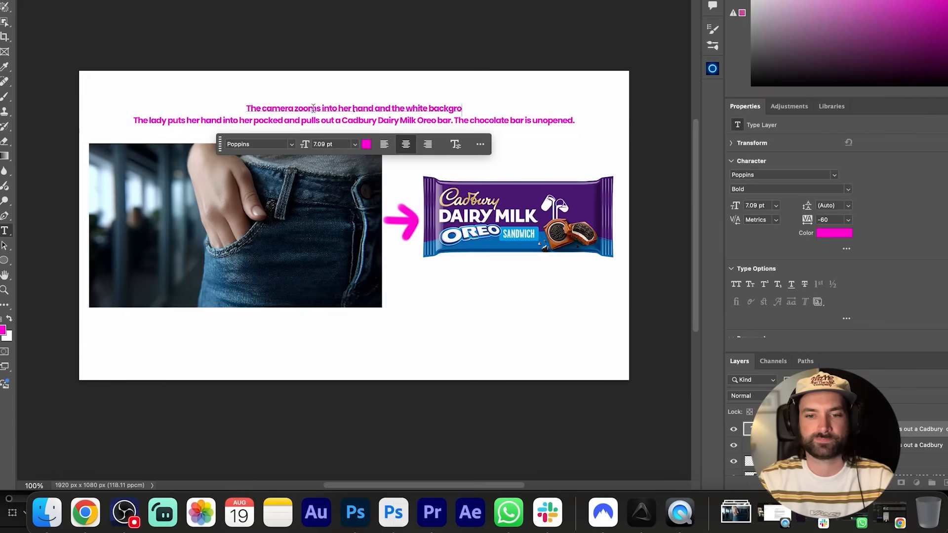
type("und disap")
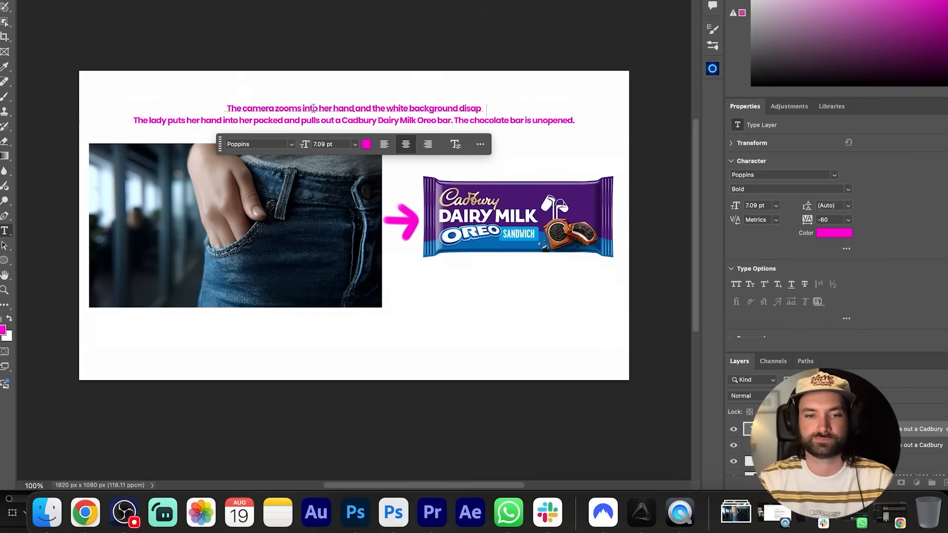
type("pears. She is")
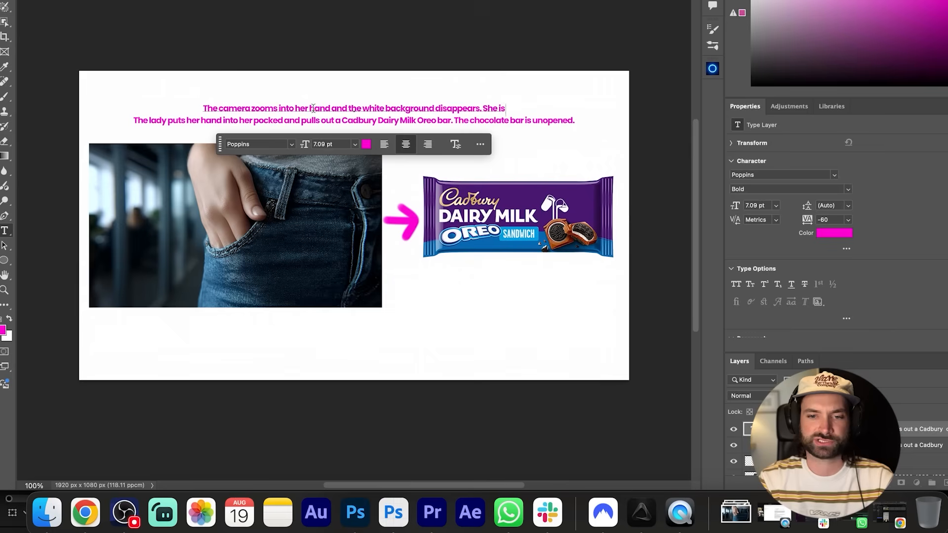
type(" stood insid")
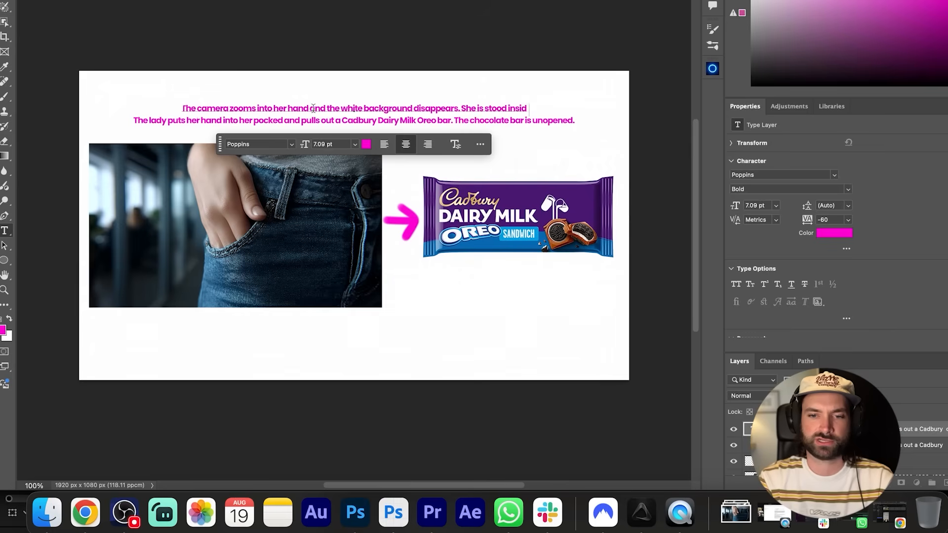
type("e an office.")
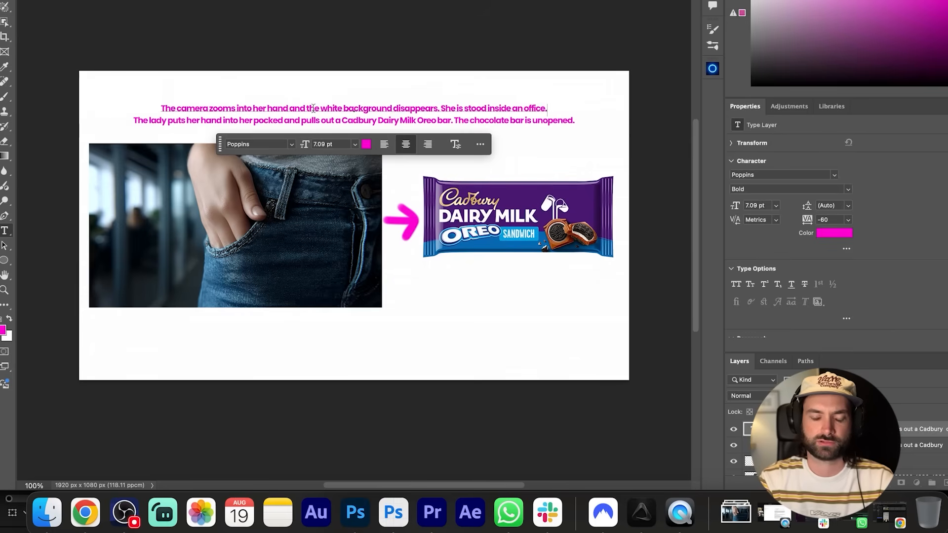
key("BackSpace")
key("BackSpace")
type("and she pulls her hand out from")
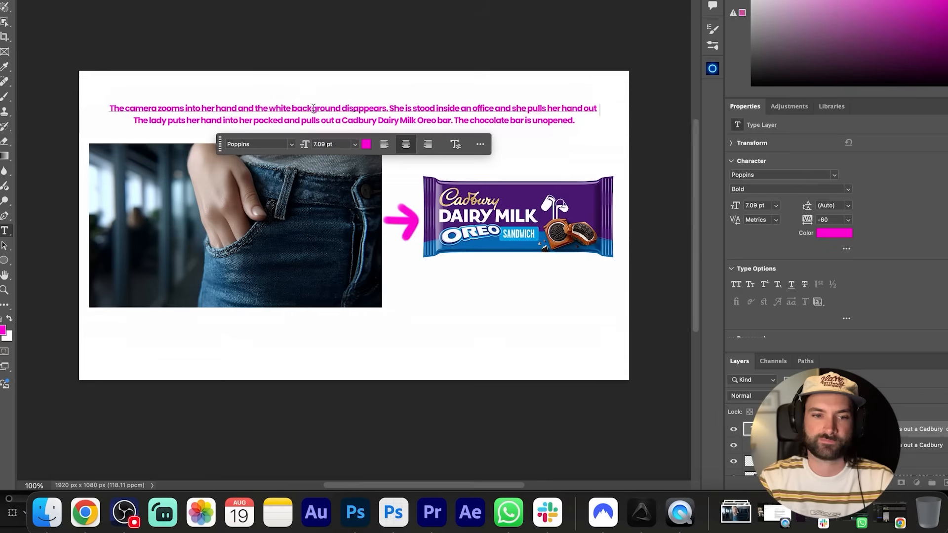
key("BackSpace")
key("BackSpace")
key("BackSpace")
key("BackSpace")
key("BackSpace")
key("BackSpace")
key("BackSpace")
key("BackSpace")
key("BackSpace")
key("BackSpace")
key("BackSpace")
key("BackSpace")
key("BackSpace")
key("BackSpace")
key("BackSpace")
key("BackSpace")
key("BackSpace")
key("BackSpace")
key("BackSpace")
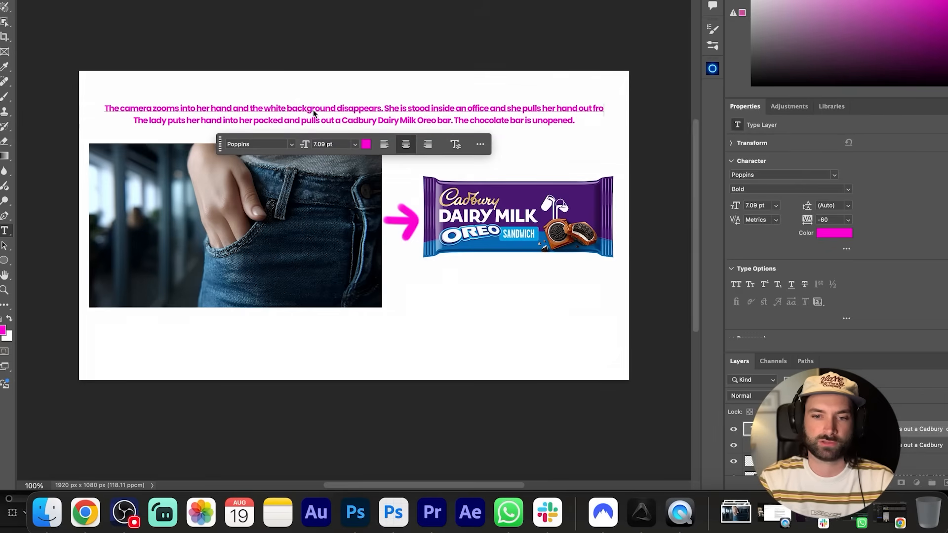
key("BackSpace")
key("BackSpace")
key("BackSpace")
key("BackSpace")
key("BackSpace")
key("BackSpace")
key("BackSpace")
key("BackSpace")
key("BackSpace")
key("BackSpace")
key("BackSpace")
key("BackSpace")
key("BackSpace")
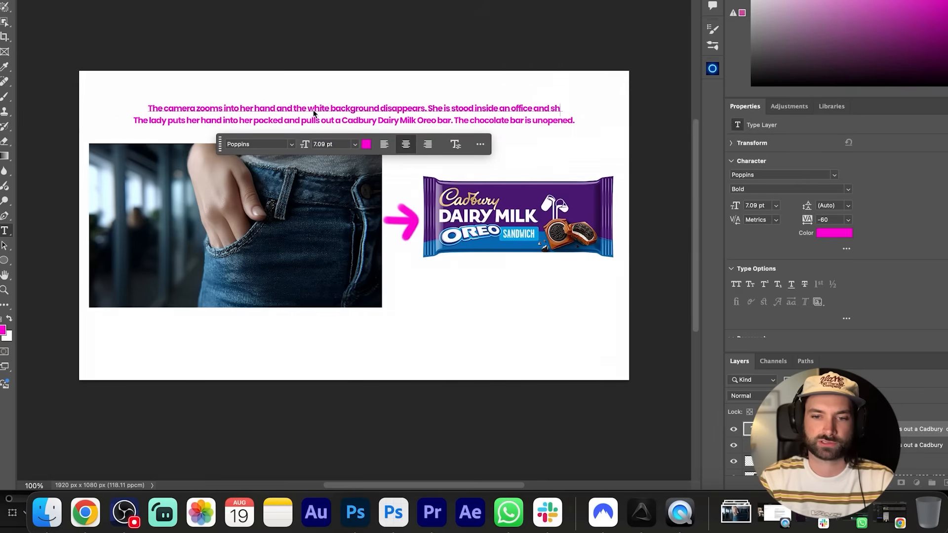
type(".")
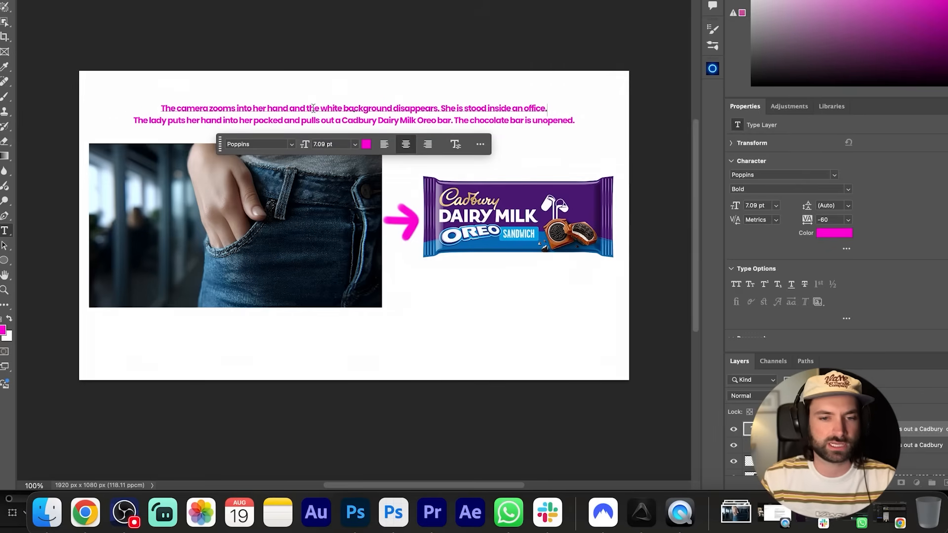
Duplicate the finished top caption line and place the copy as a third line just above the images
key("super+Return")
triple_click(537, 111)
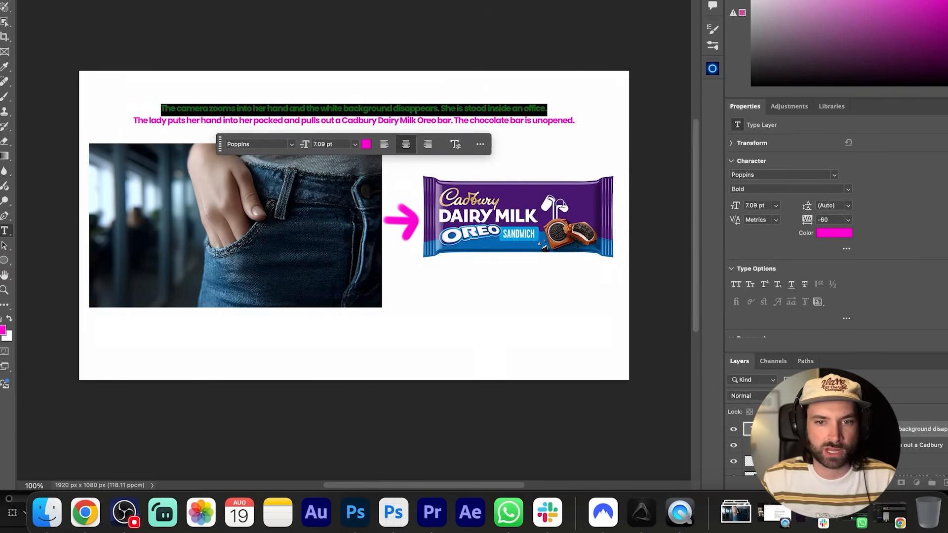
left_click(5, 1)
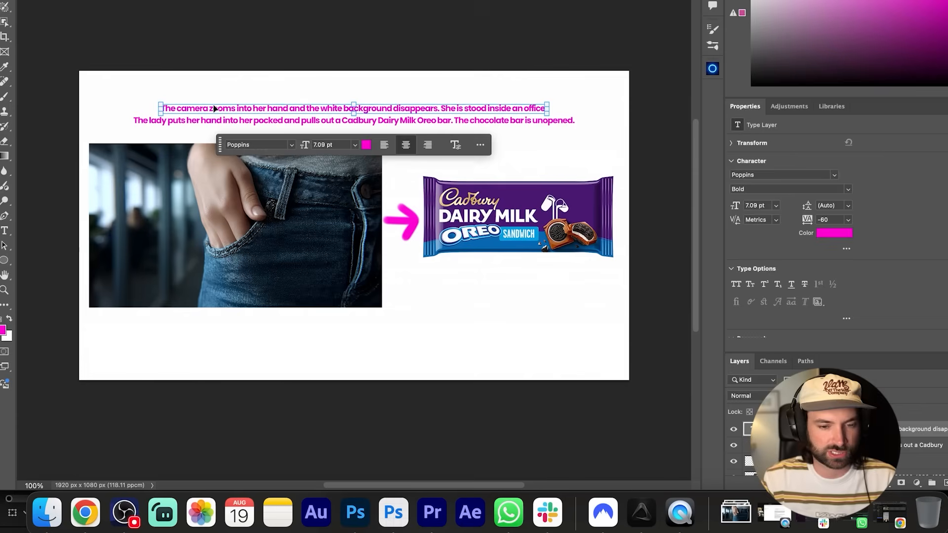
key("super+j")
left_click_drag(214, 108, 218, 135)
Replace the third caption line with "The camera pulls out and starts to zoom out as she pulls the chocolate bar out her pocket"
double_click(229, 133)
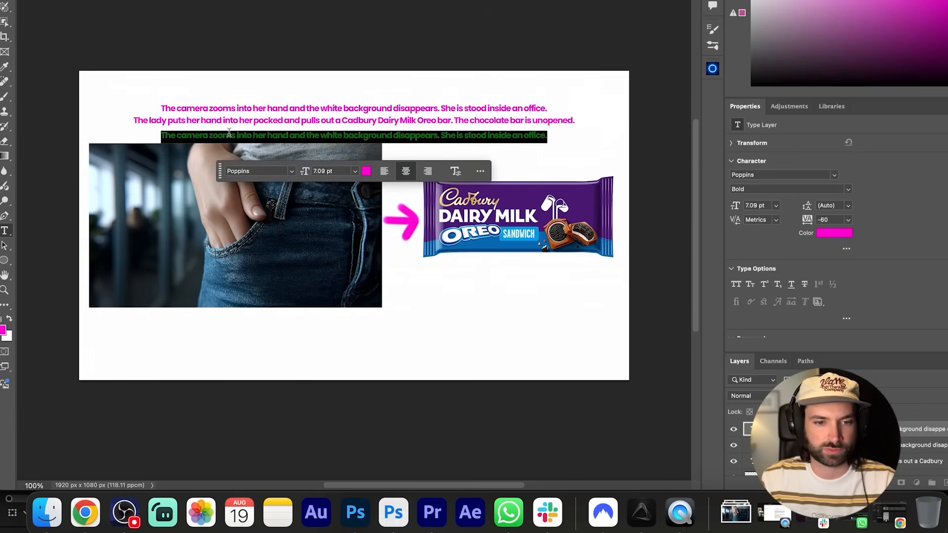
type("The camera")
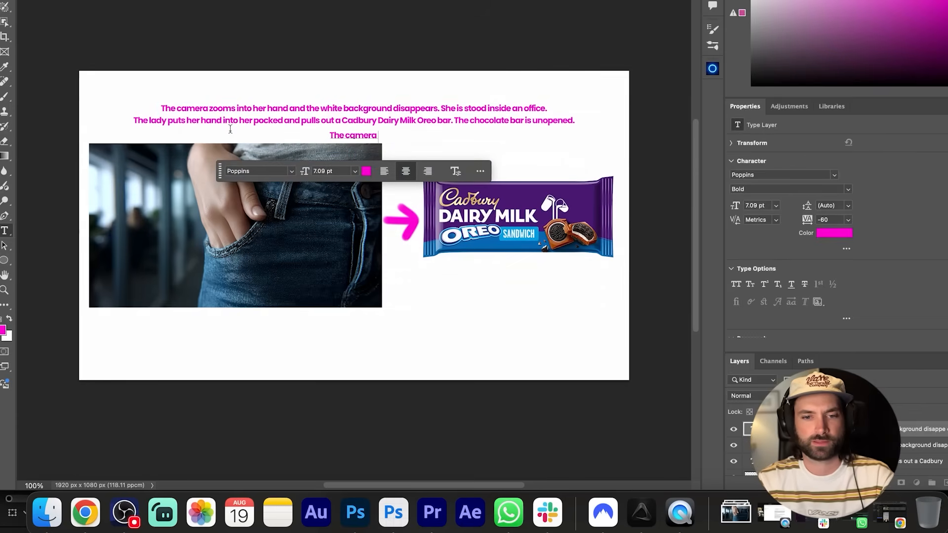
type(" pulls out and starts to zoom out as she pulls the cholo")
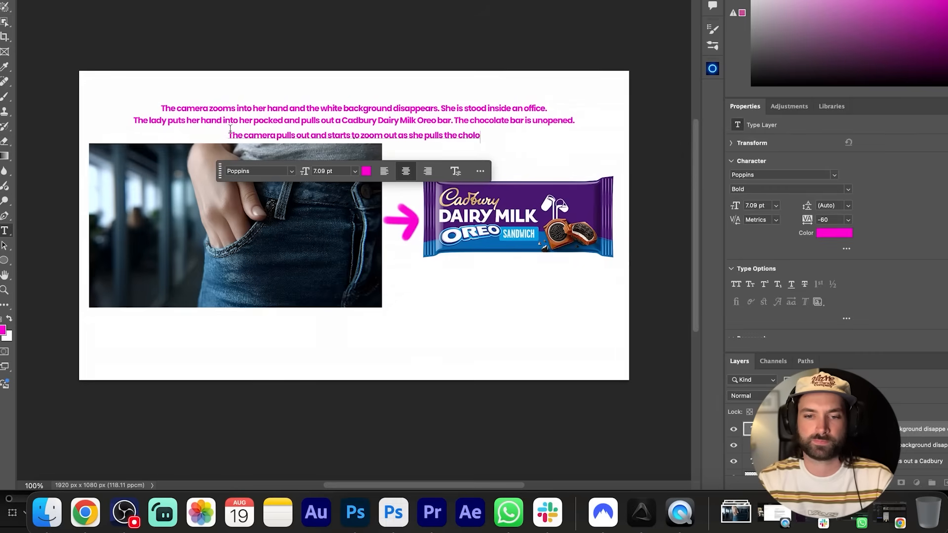
key("BackSpace")
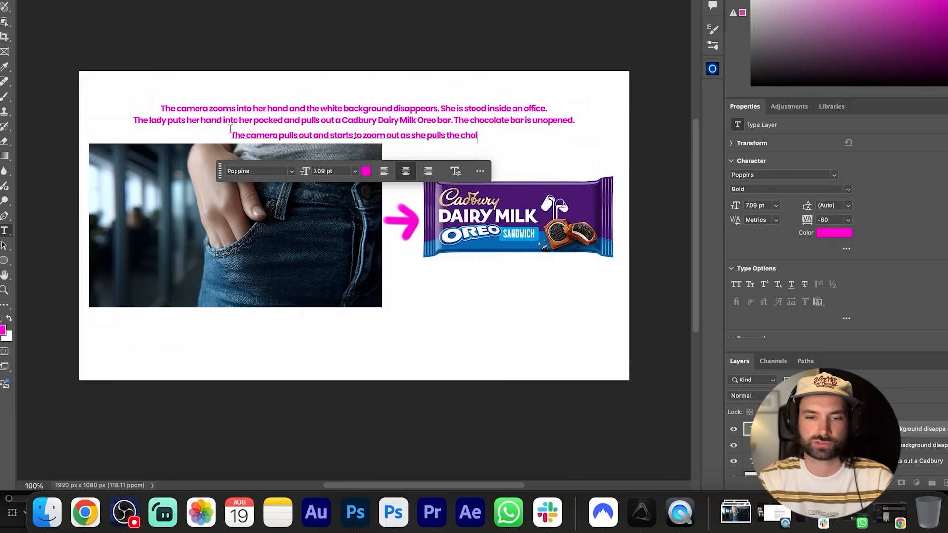
key("BackSpace")
type("colate")
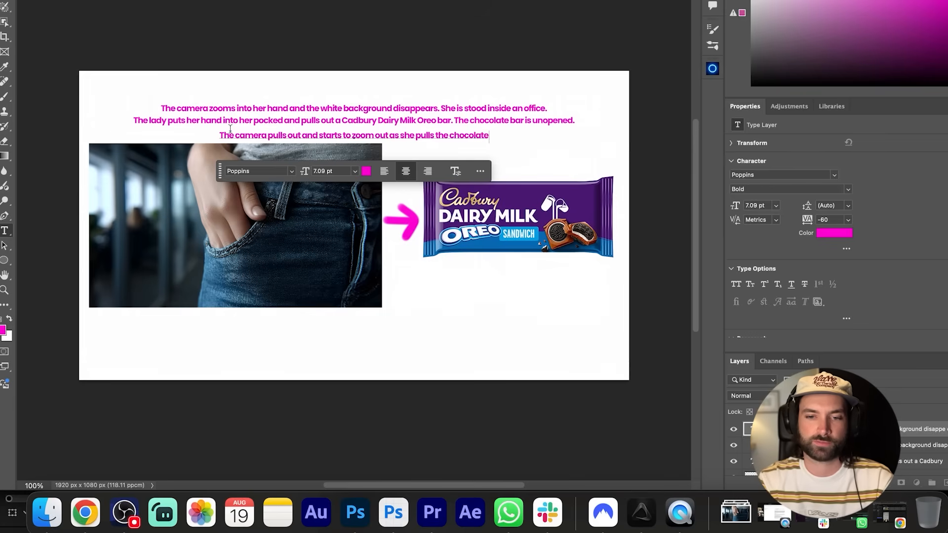
type(" bar out her pocket")
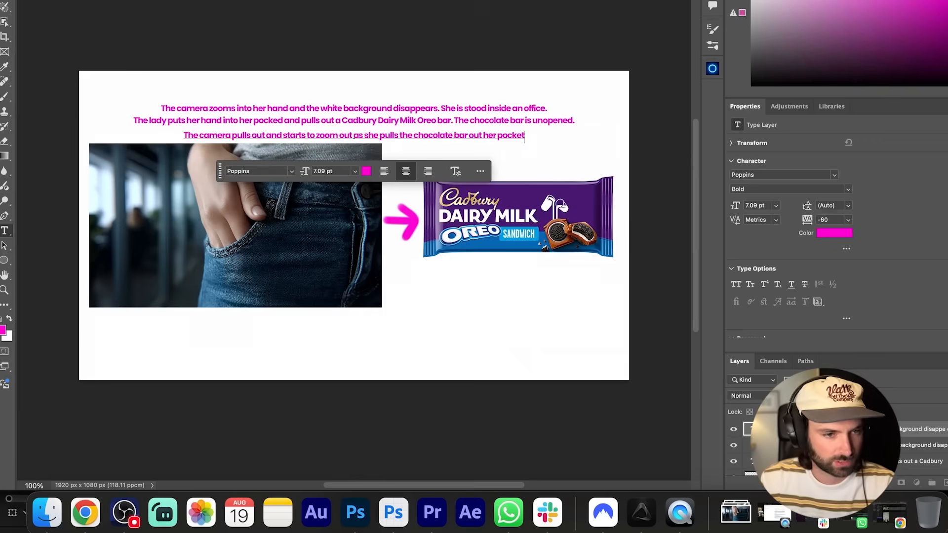
key("super+Return")
Nudge the third caption line slightly up toward the second line and deselect it
key("v")
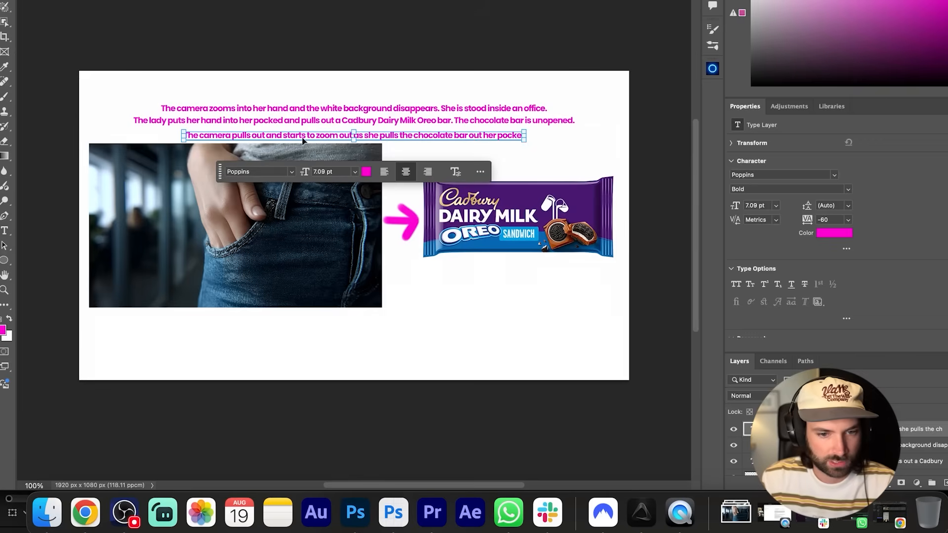
left_click_drag(298, 137, 298, 136)
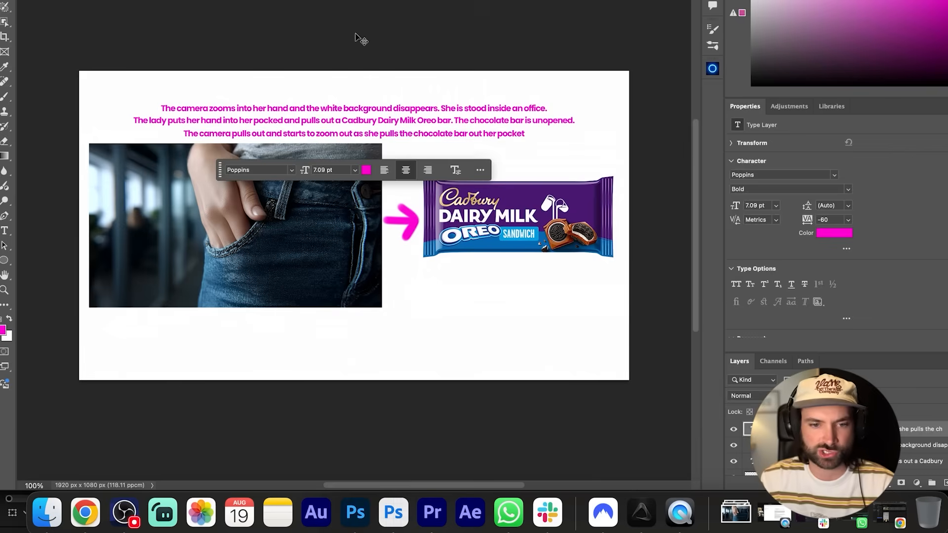
left_click(361, 38)
left_click(251, 124)
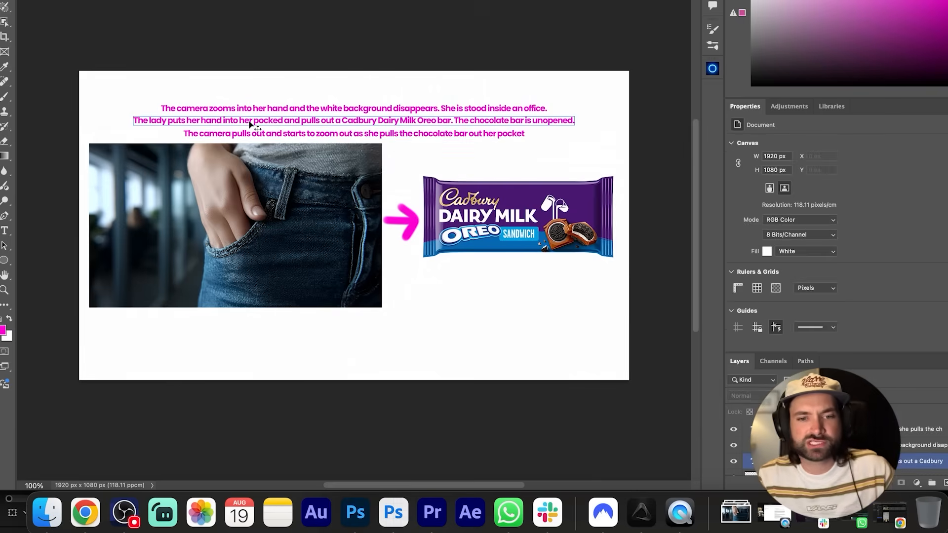
left_click(224, 135)
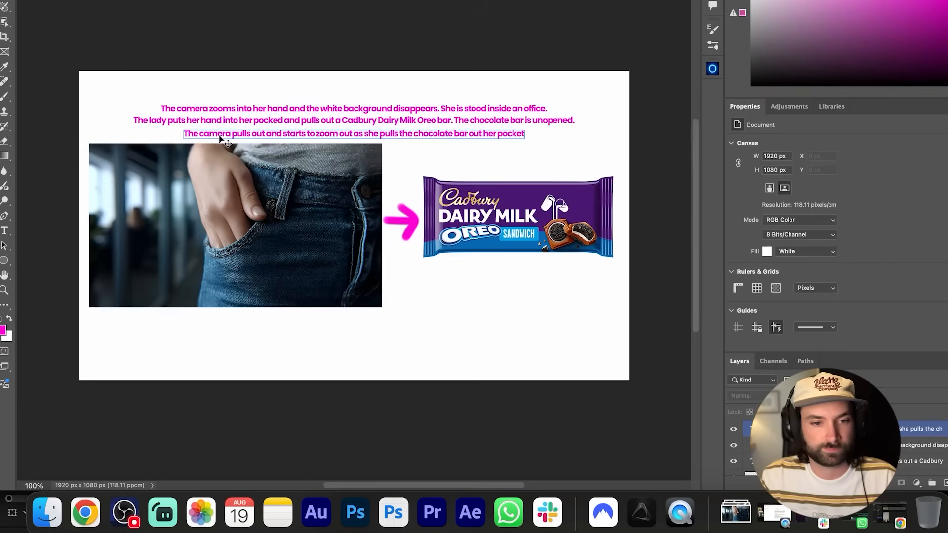
Export the annotated jeans and chocolate bar composite as an image file
left_click(145, 7)
left_click(102, 0)
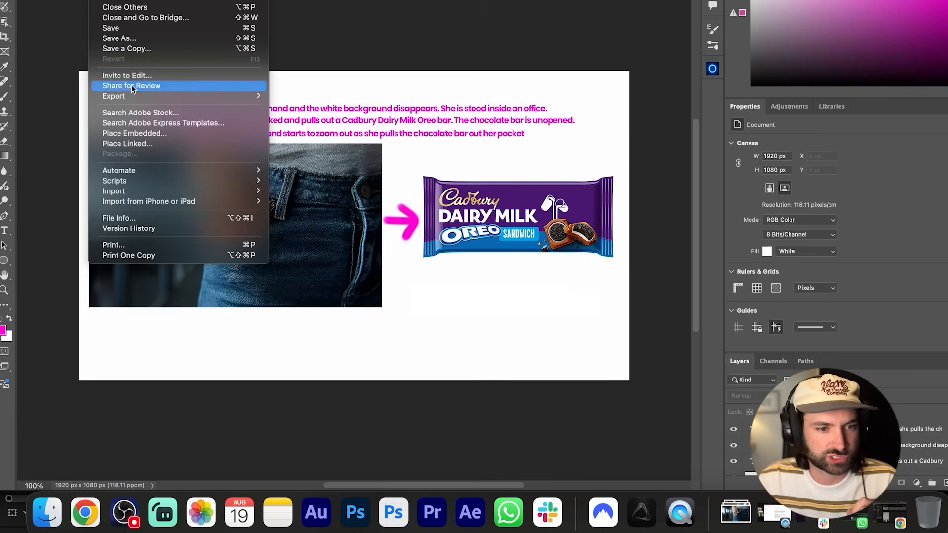
mouse_move(130, 95)
left_click(306, 95)
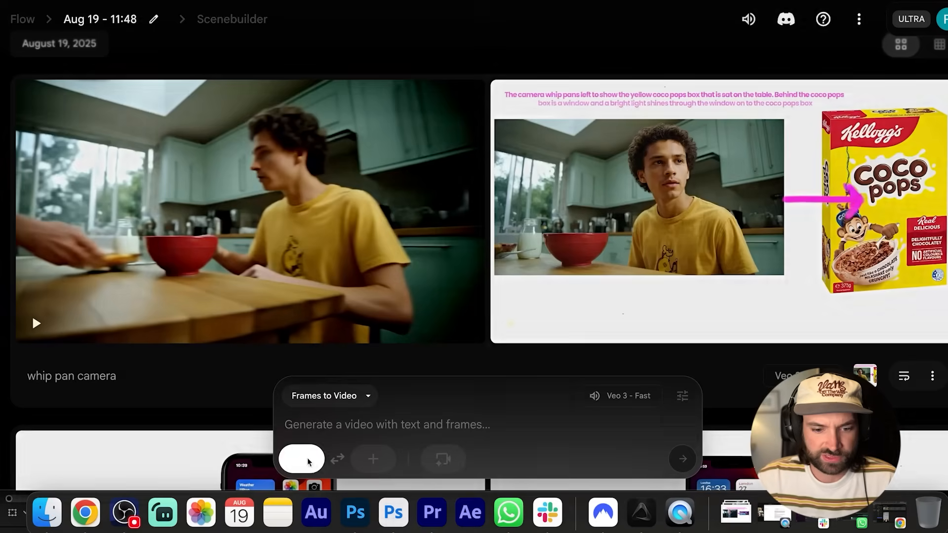
In Google Flow, upload the exported chocolate bar composite as the starting frame for a Frames to Video generation
left_click(303, 458)
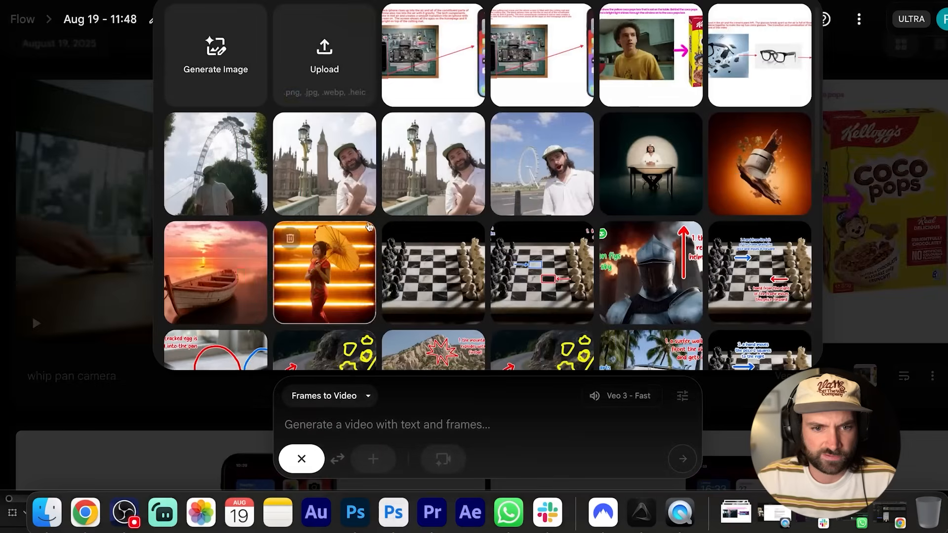
left_click(350, 46)
double_click(265, 139)
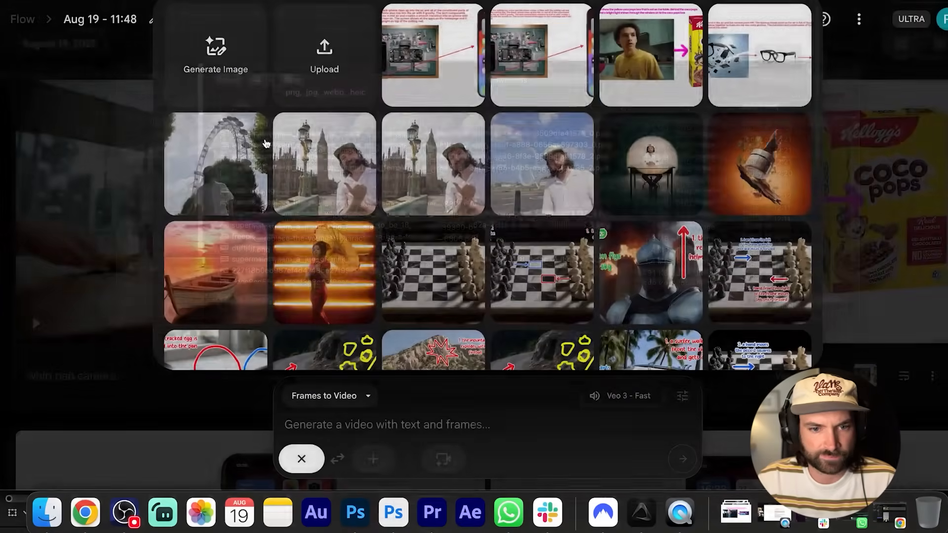
left_click(895, 413)
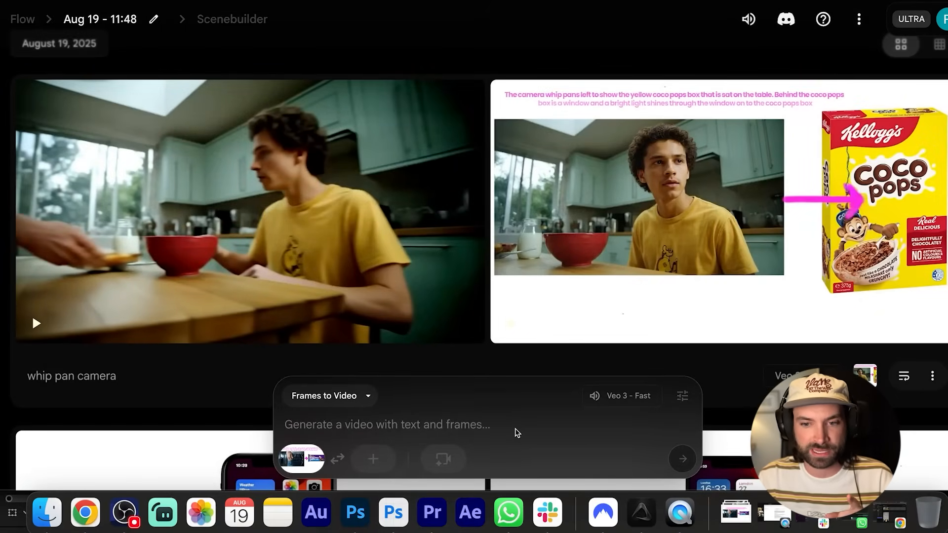
Enter "camera zoom in" as the video prompt, using the earlier "whip pan camera" prompt as a reference
type("camera zoom in")
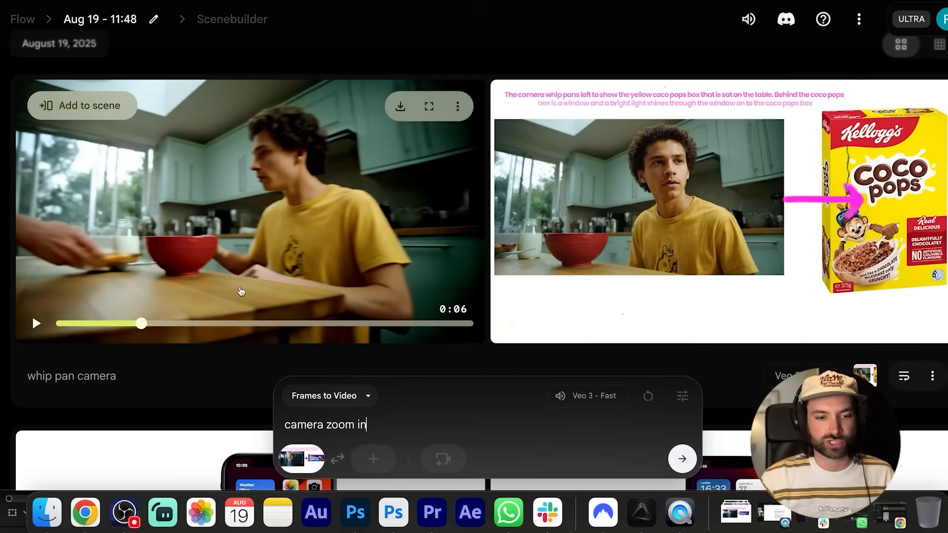
left_click_drag(124, 377, 30, 381)
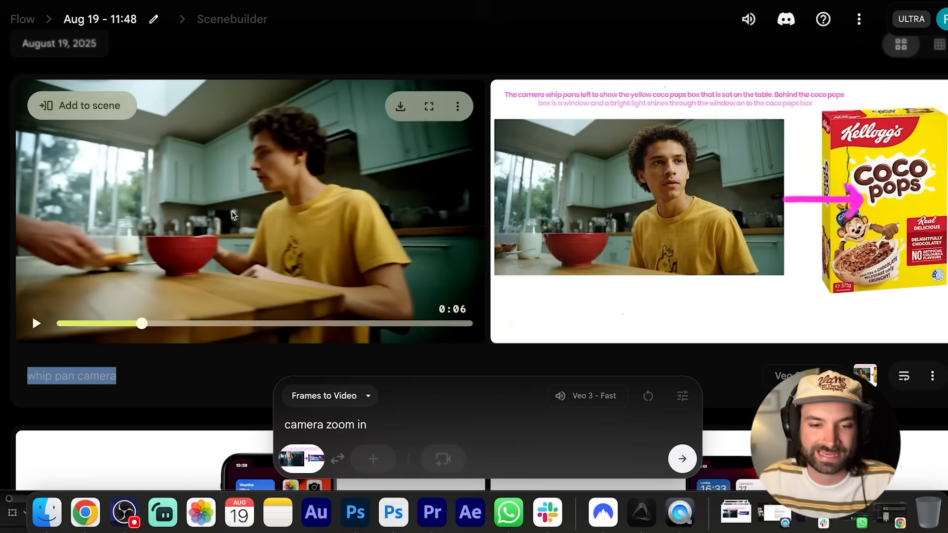
left_click(375, 426)
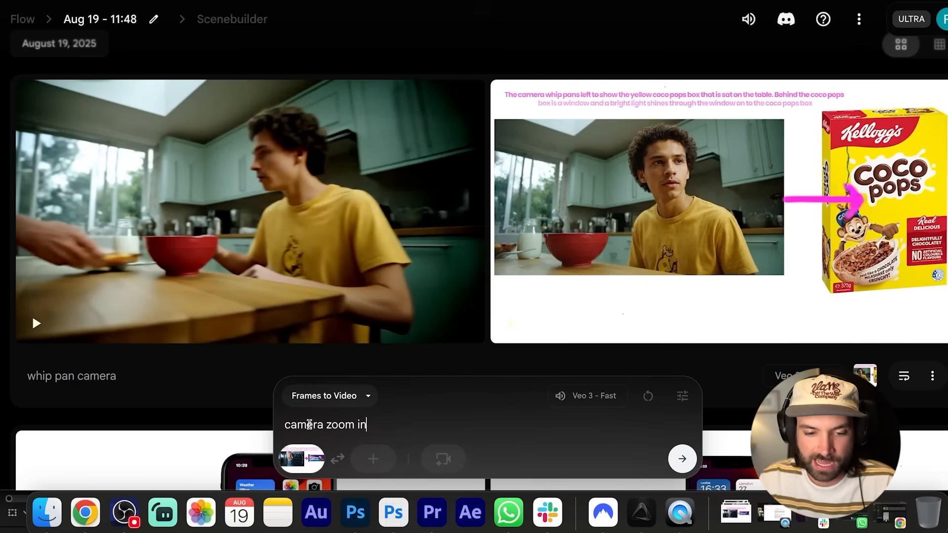
Generate the Frames to Video clips from the chocolate bar composite with the "camera zoom in" prompt
left_click_drag(284, 425, 386, 426)
left_click(389, 426)
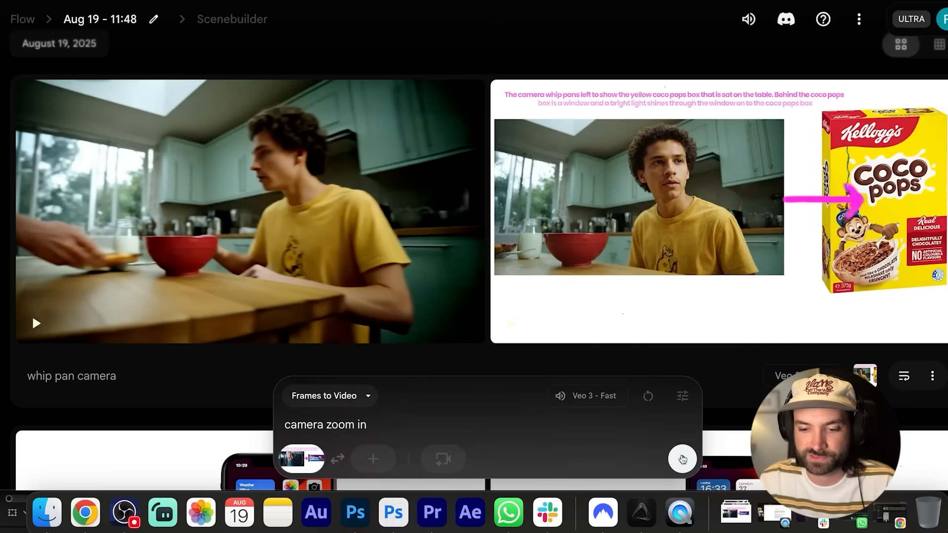
left_click(682, 458)
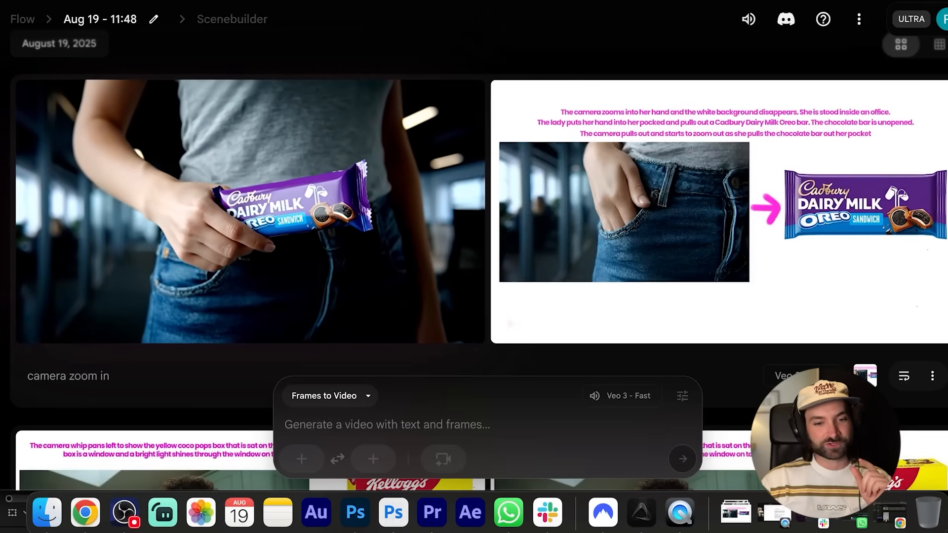
Scrub through both generated "camera zoom in" videos to review how the Oreo bar comes out of the jeans pocket
left_click(83, 325)
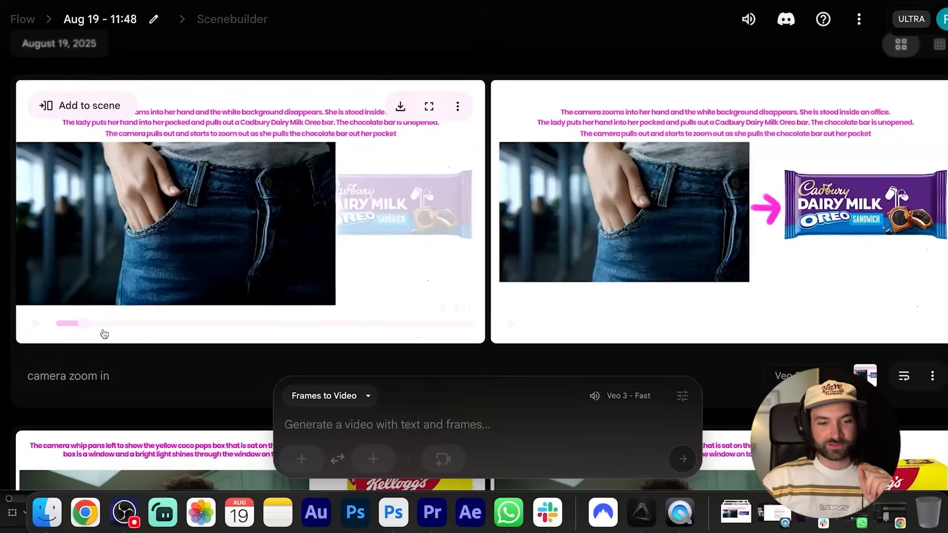
left_click_drag(88, 324, 418, 324)
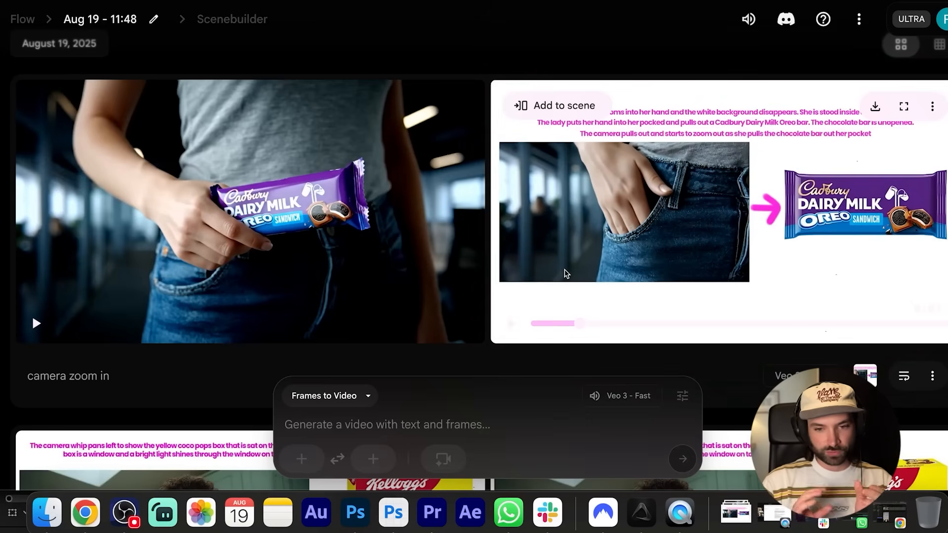
mouse_move(235, 183)
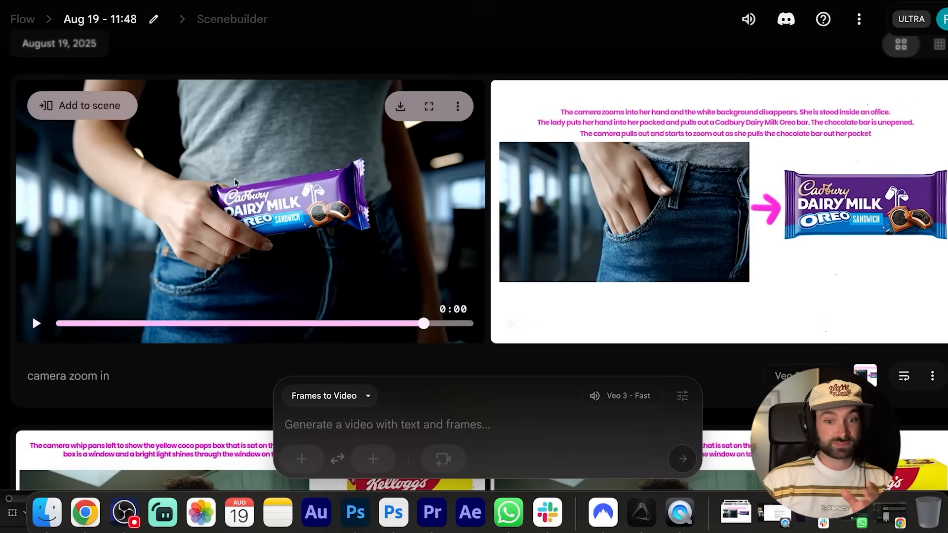
mouse_move(694, 218)
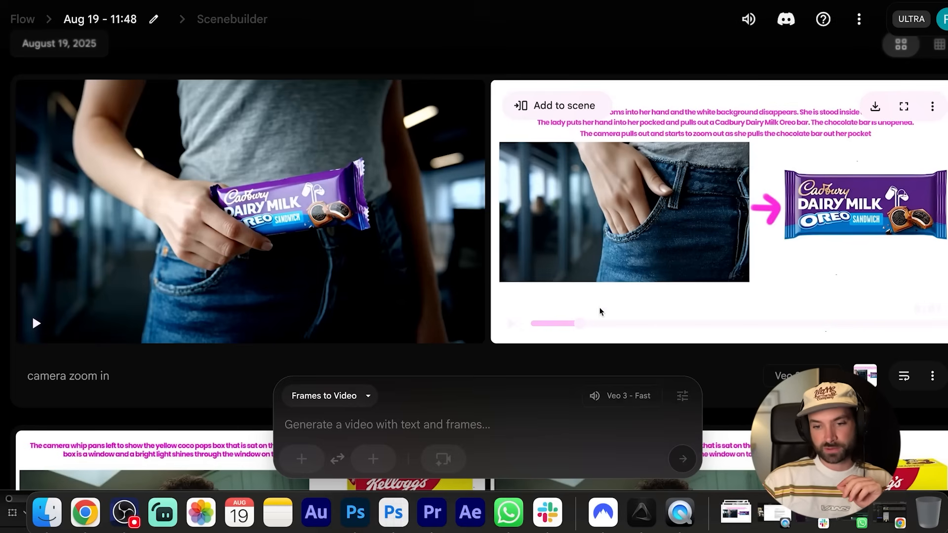
left_click_drag(582, 323, 936, 337)
left_click_drag(296, 324, 344, 324)
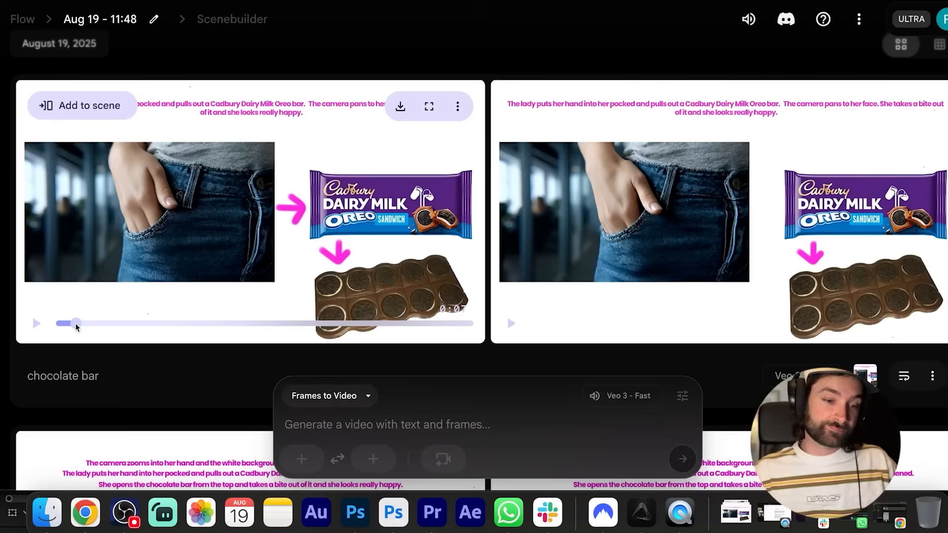
Look back through the project's earlier generations to the "camera zoom in" pair made from the unopened chocolate bar composite
scroll(238, 285, "down", 10)
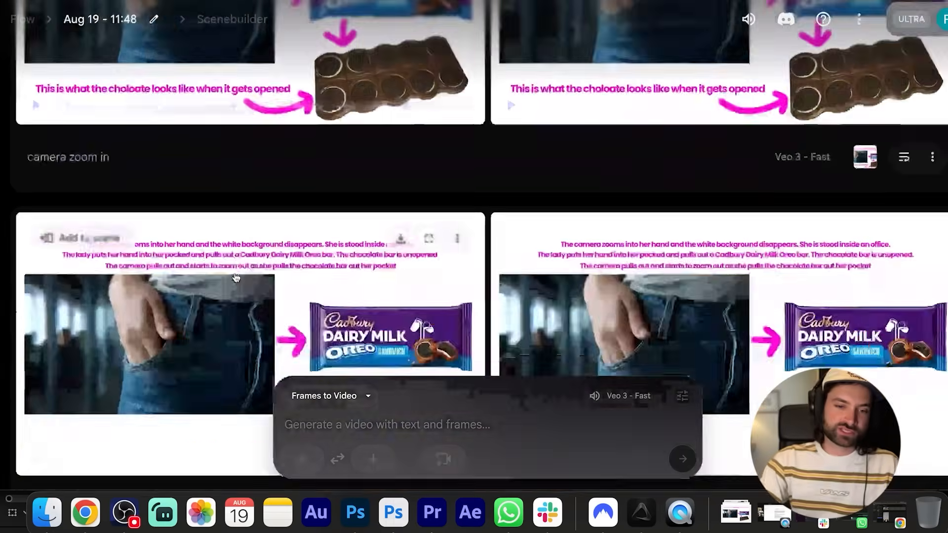
scroll(236, 279, "down", 5)
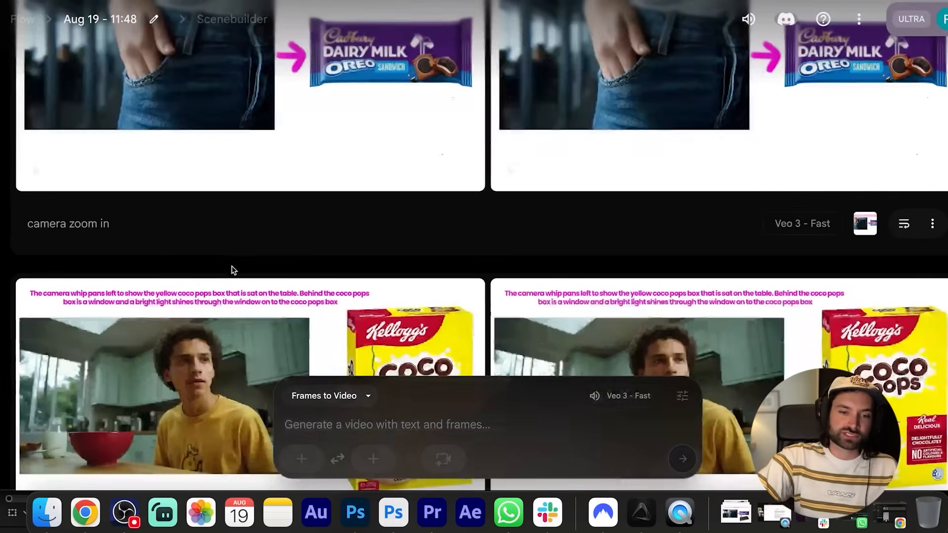
scroll(263, 264, "up", 4)
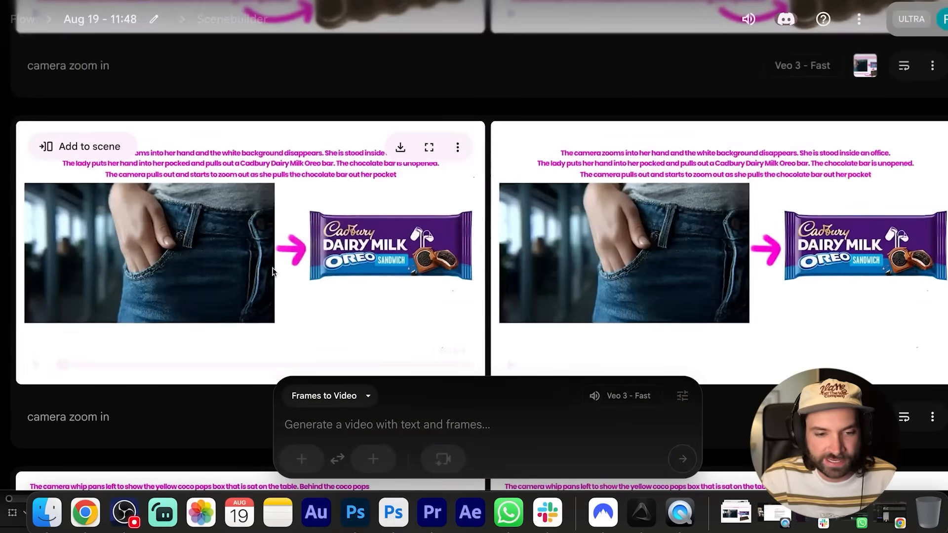